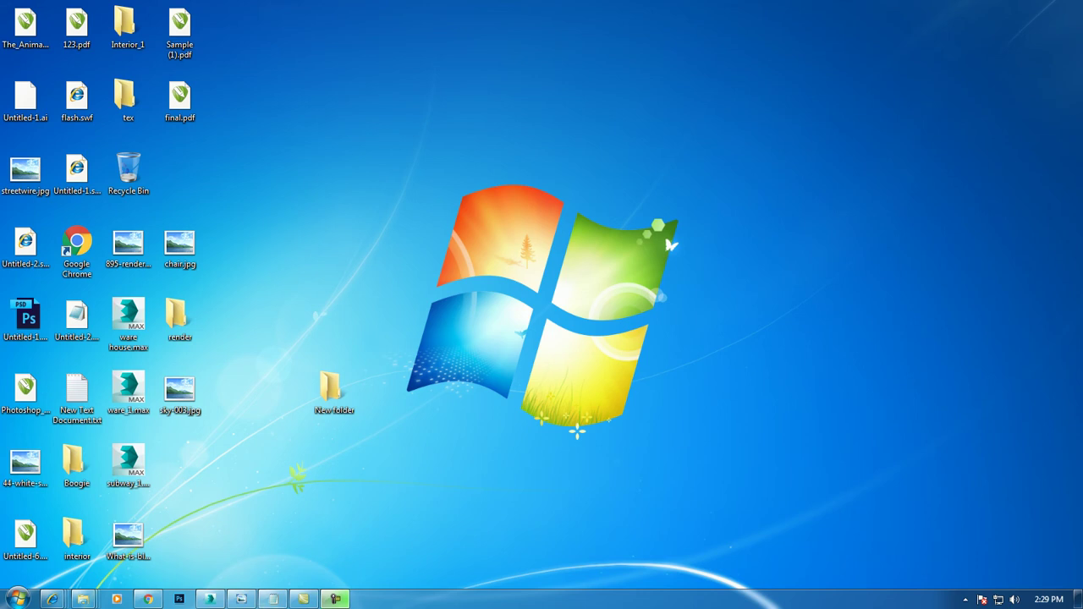
# In Notepad, add 'In ' before the tutorial title and a 'Continue to part 4' line below it.
pyautogui.click(272, 599)
pyautogui.press('BackSpace')
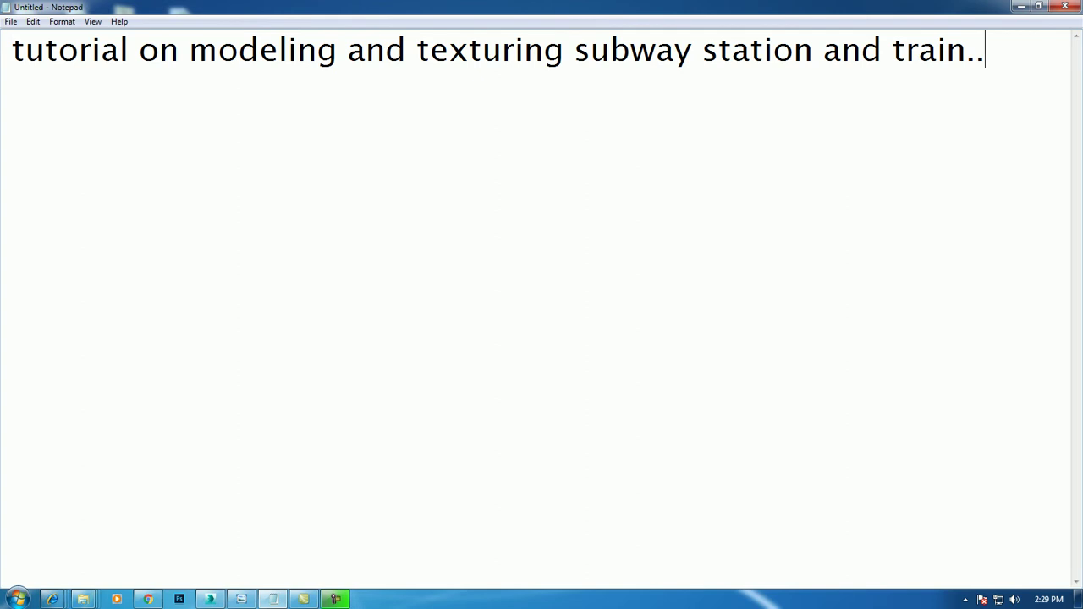
pyautogui.click(12, 49)
pyautogui.write('In')
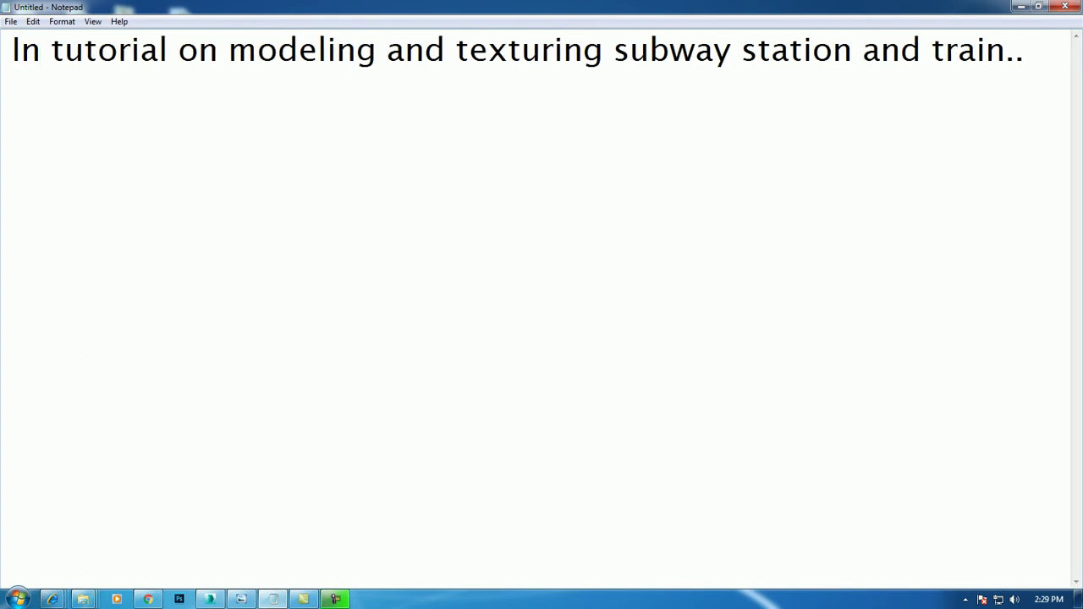
pyautogui.press('End')
pyautogui.press('Return')
pyautogui.press('Return')
pyautogui.write('Continue to part 4')
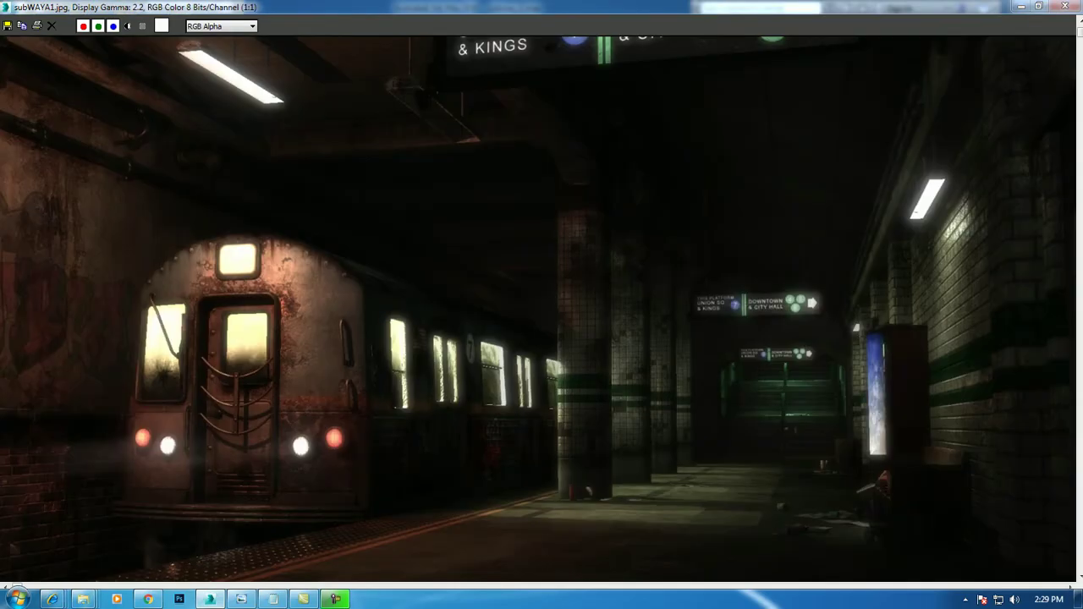
# Shrink the subWAYA1.jpg render window and maximize a zoomed-in Top wireframe view beside it.
pyautogui.click(1038, 6)
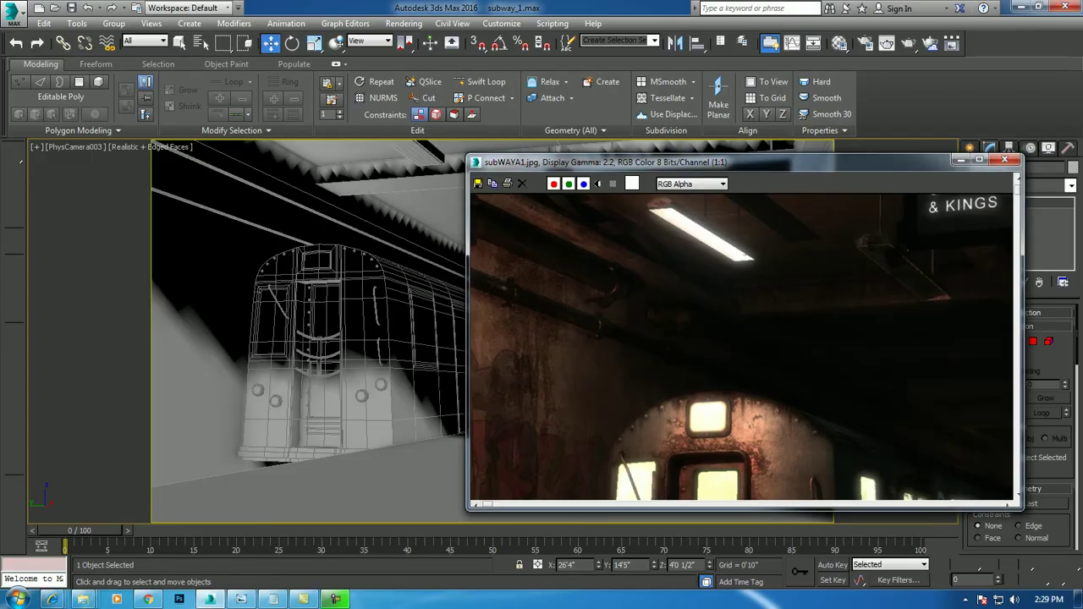
pyautogui.scroll(-1, 744, 351)
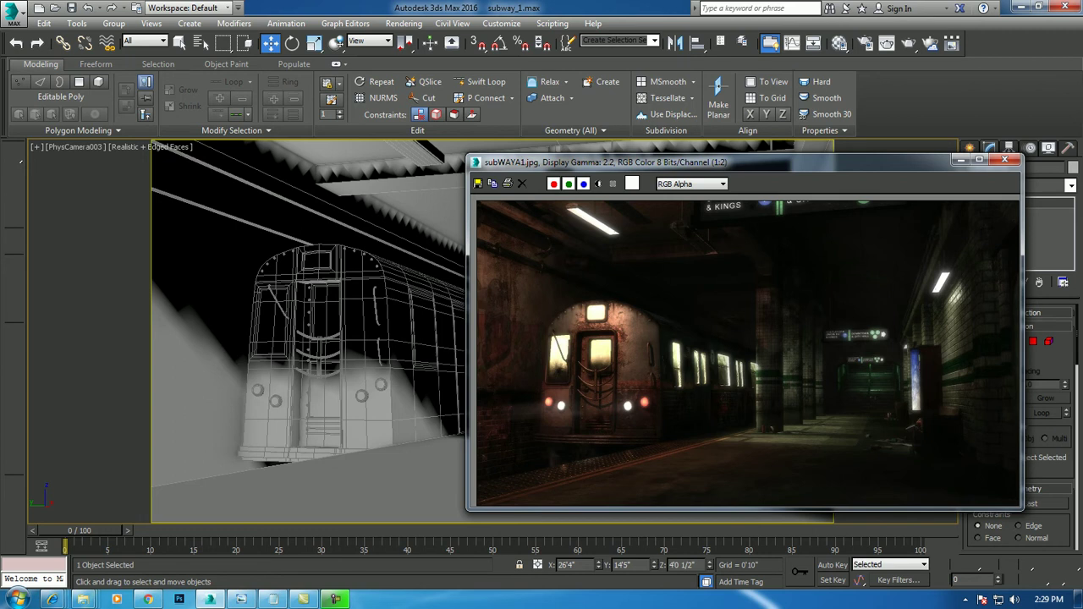
pyautogui.hotkey('alt', 'w')
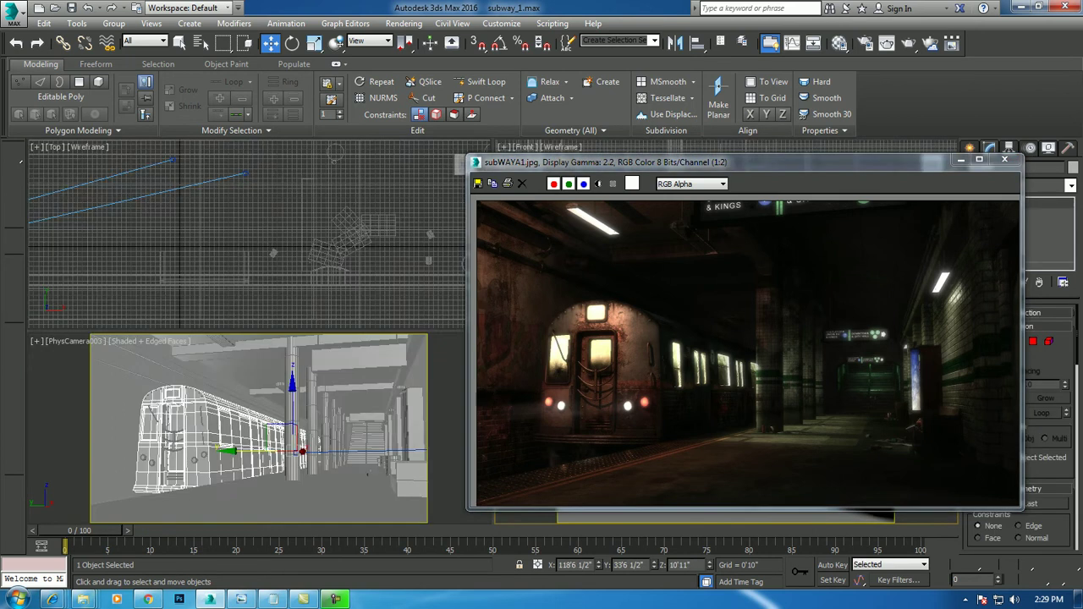
pyautogui.hotkey('alt', 'w')
pyautogui.hotkey('alt', 'w')
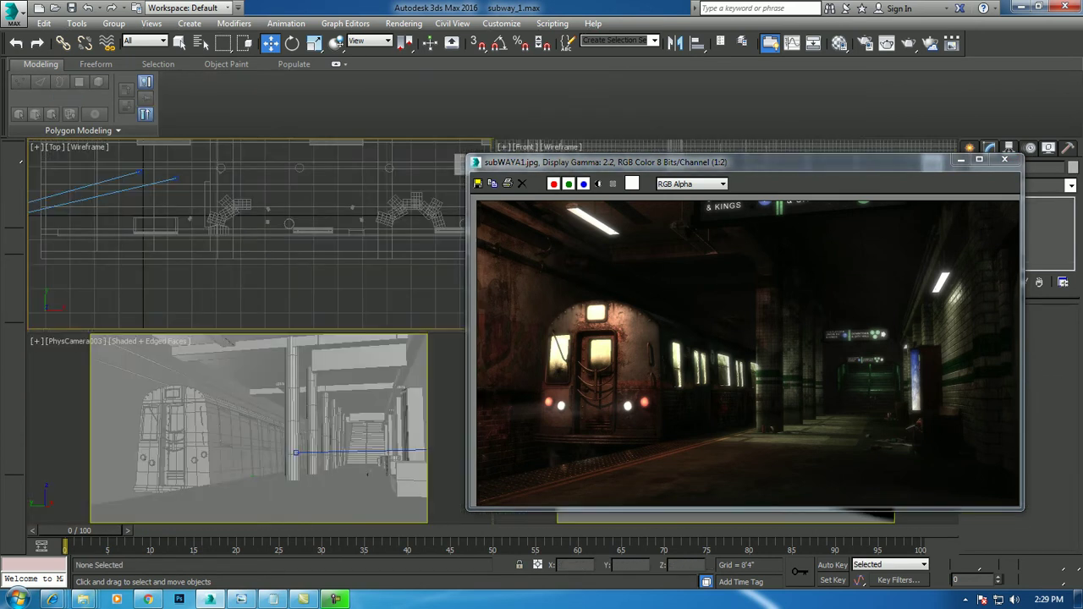
pyautogui.press('z')
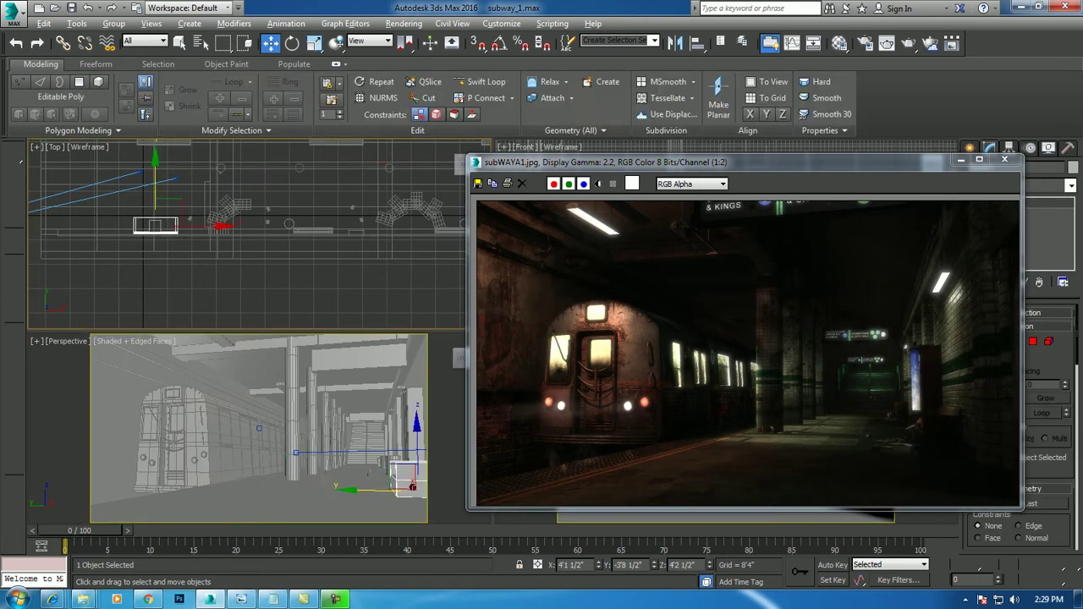
pyautogui.hotkey('alt', 'w')
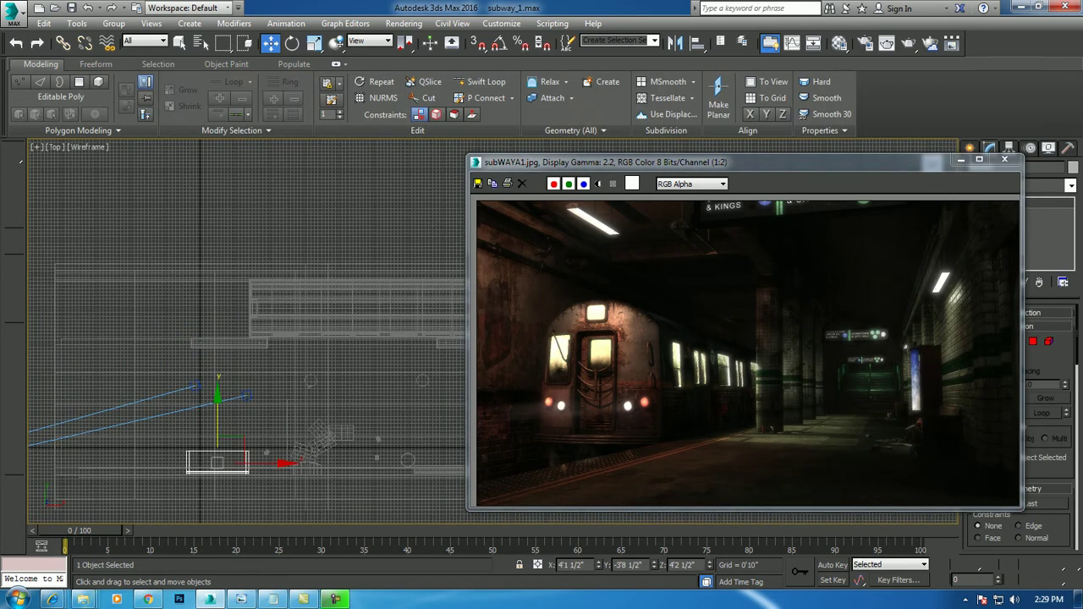
pyautogui.moveTo(677, 162); pyautogui.dragTo(721, 322)
# Draw a new spline line along the ceiling in the Top view.
pyautogui.click(970, 148)
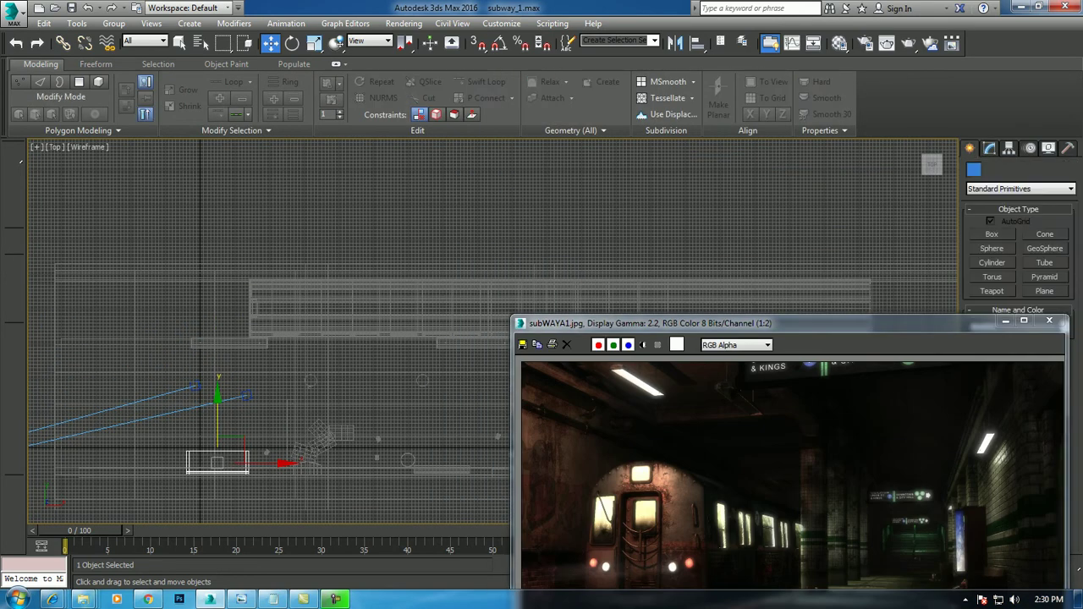
pyautogui.click(990, 169)
pyautogui.click(992, 245)
pyautogui.moveTo(254, 338); pyautogui.dragTo(381, 389, button='middle')
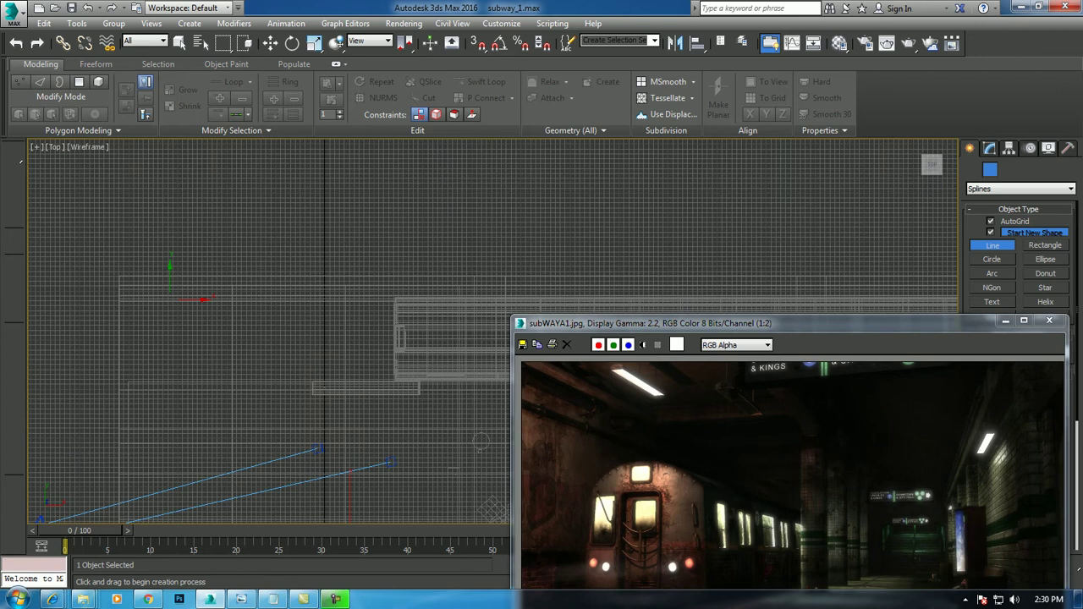
pyautogui.click(169, 301)
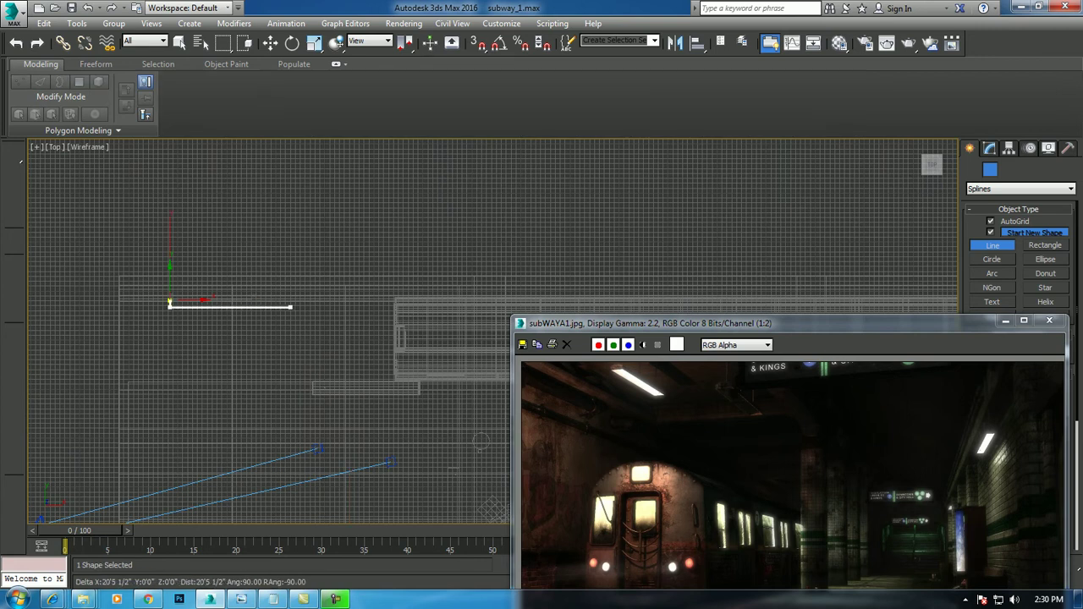
pyautogui.keyDown('shift'); pyautogui.rightClick(294, 302); pyautogui.keyUp('shift')
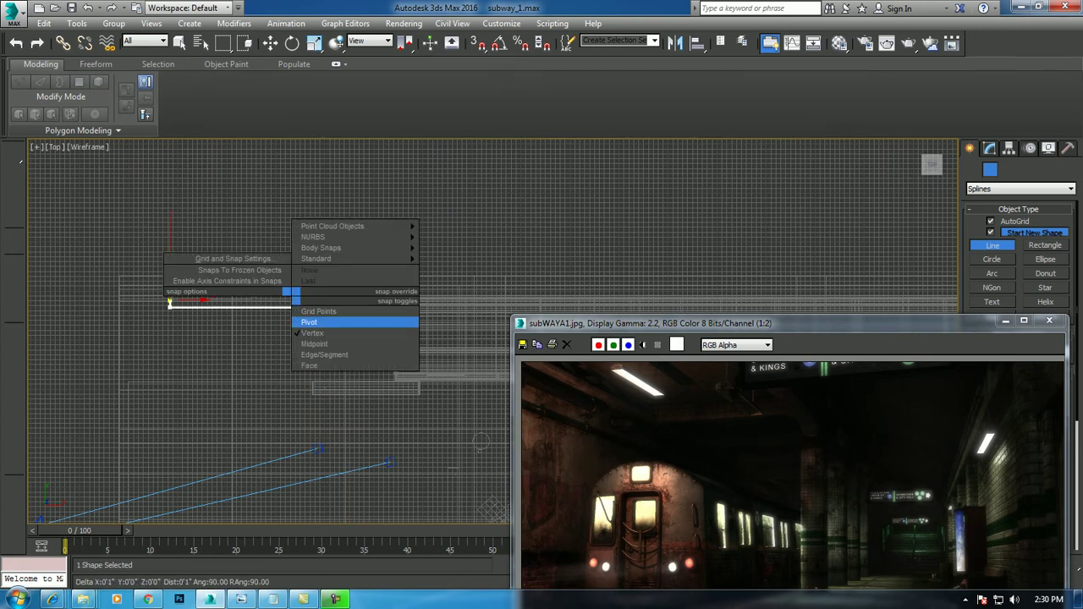
pyautogui.rightClick(294, 296)
# Zoom the Perspective view onto the new line and enlarge the reference render to full screen.
pyautogui.hotkey('alt', 'w')
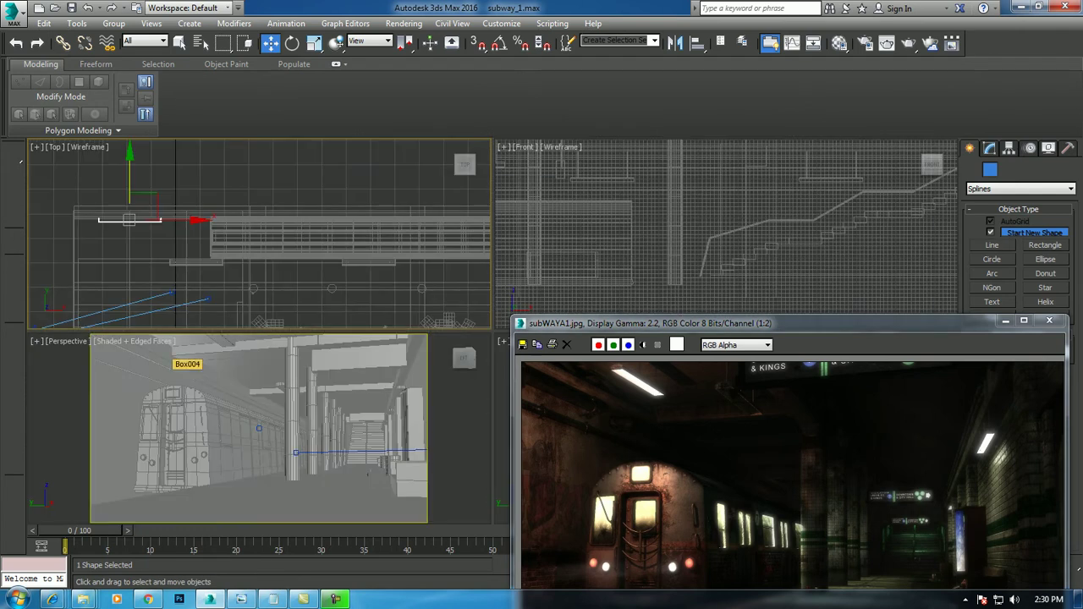
pyautogui.rightClick(180, 357)
pyautogui.press('z')
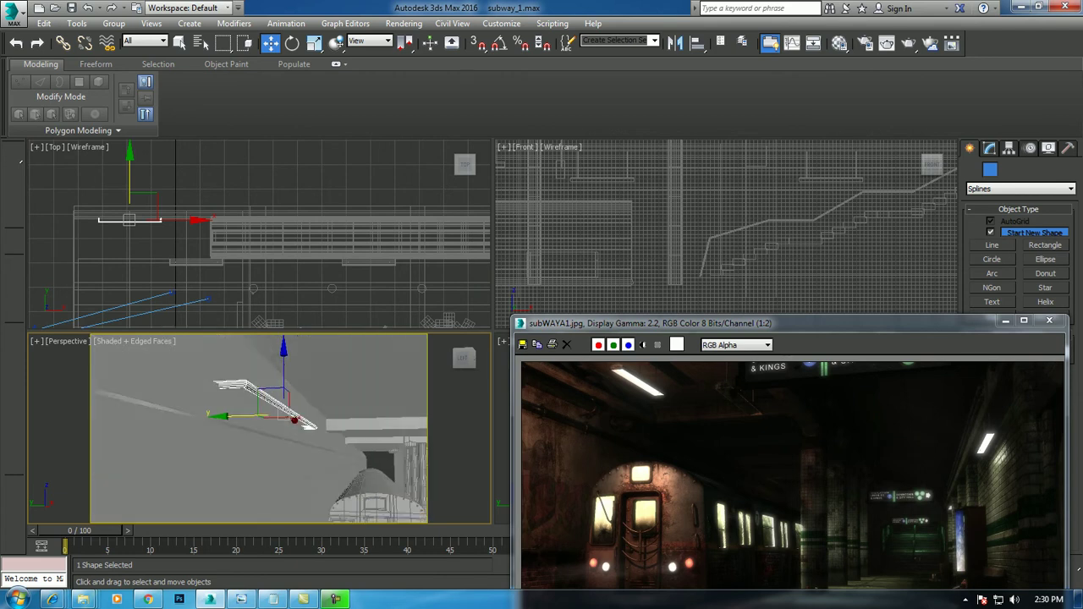
pyautogui.keyDown('alt'); pyautogui.moveTo(315, 424); pyautogui.dragTo(324, 441, button='middle'); pyautogui.keyUp('alt')
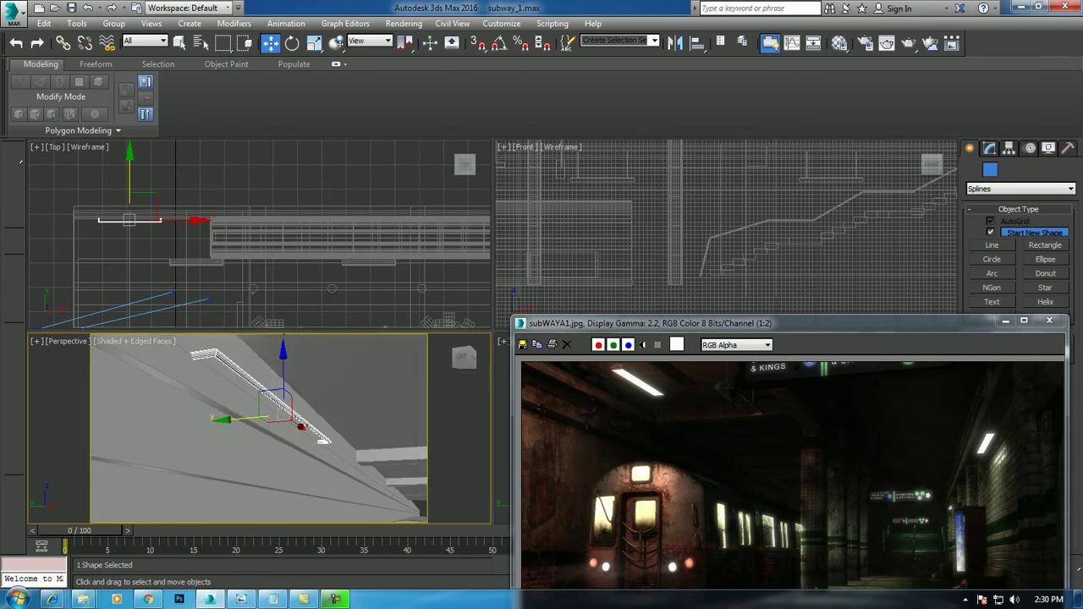
pyautogui.click(1024, 320)
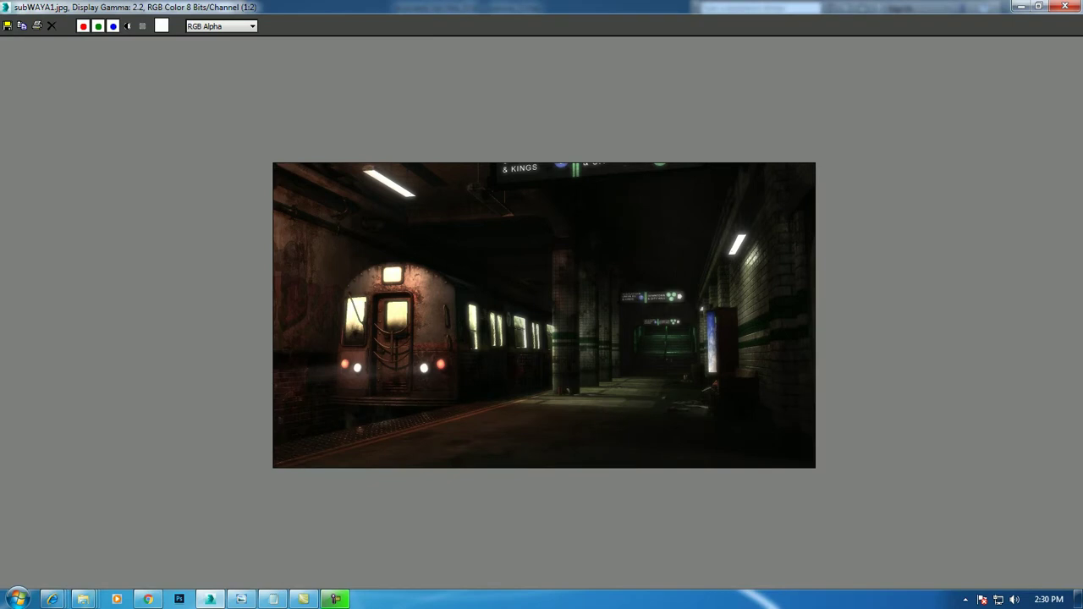
# Hide the reference render and give the line a 0'9 1/2" rendered thickness.
pyautogui.click(1038, 6)
pyautogui.click(1003, 320)
pyautogui.click(989, 148)
pyautogui.moveTo(1055, 408); pyautogui.dragTo(1055, 372)
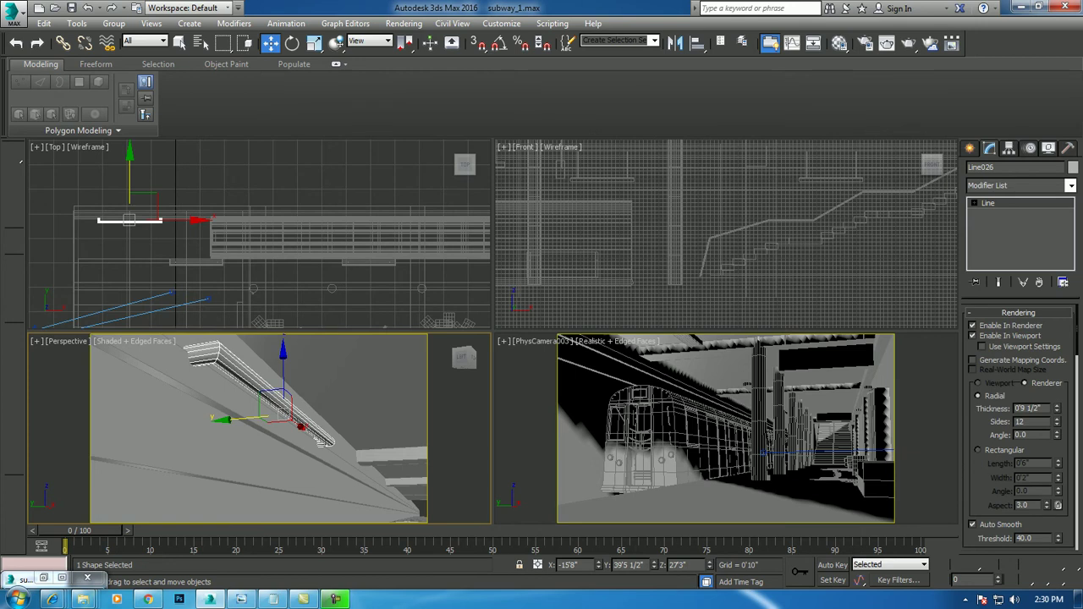
# Fillet both corner vertices of the line by 0'10".
pyautogui.hotkey('alt', 'w')
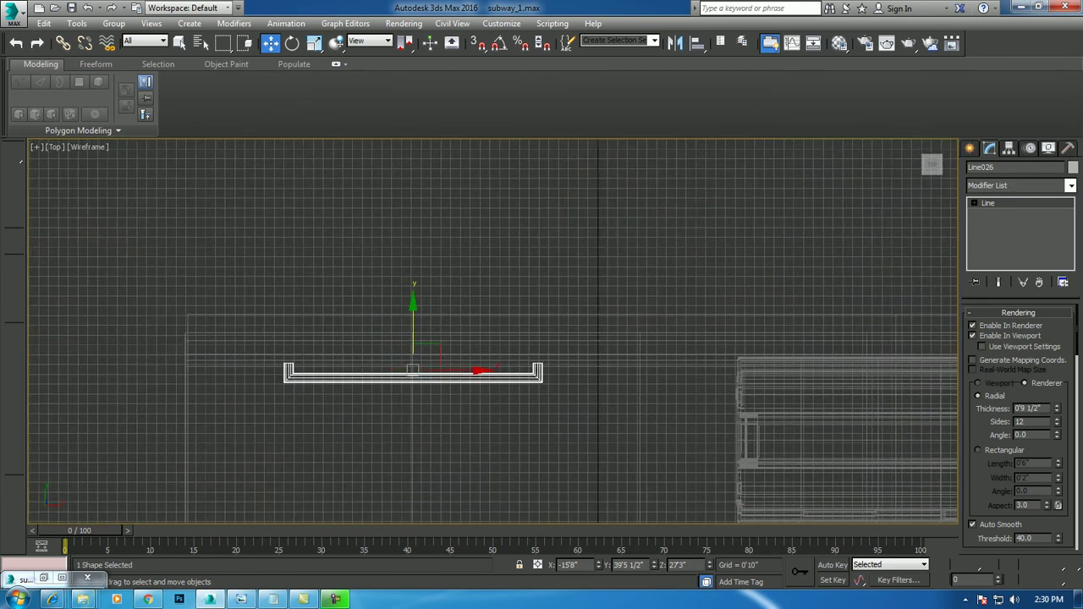
pyautogui.scroll(2, 364, 328)
pyautogui.click(988, 203)
pyautogui.moveTo(213, 374); pyautogui.dragTo(624, 431)
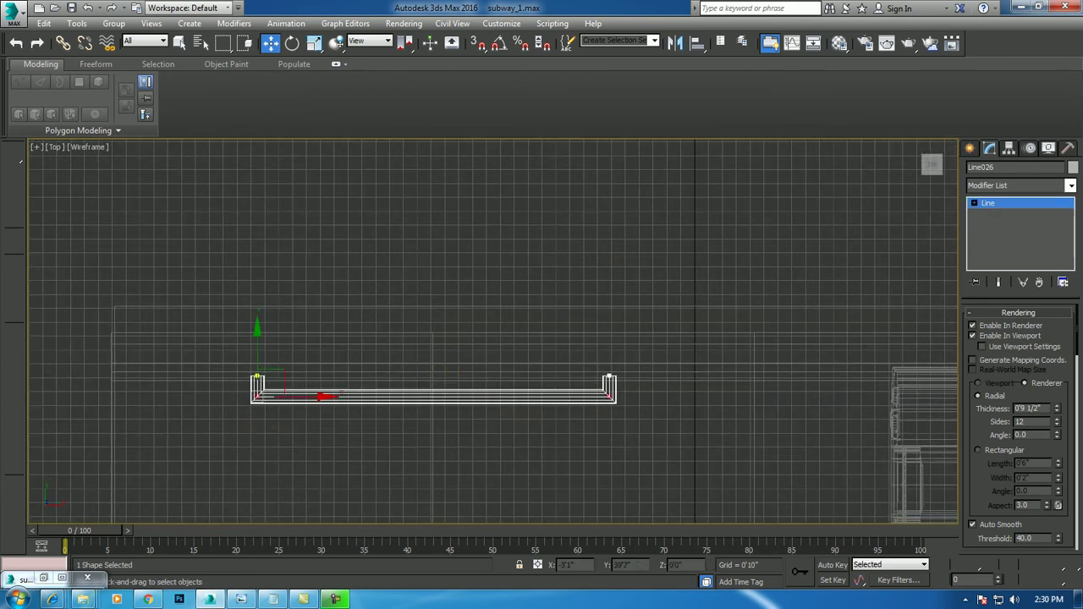
pyautogui.scroll(-3, 1019, 423)
pyautogui.scroll(-2, 1019, 423)
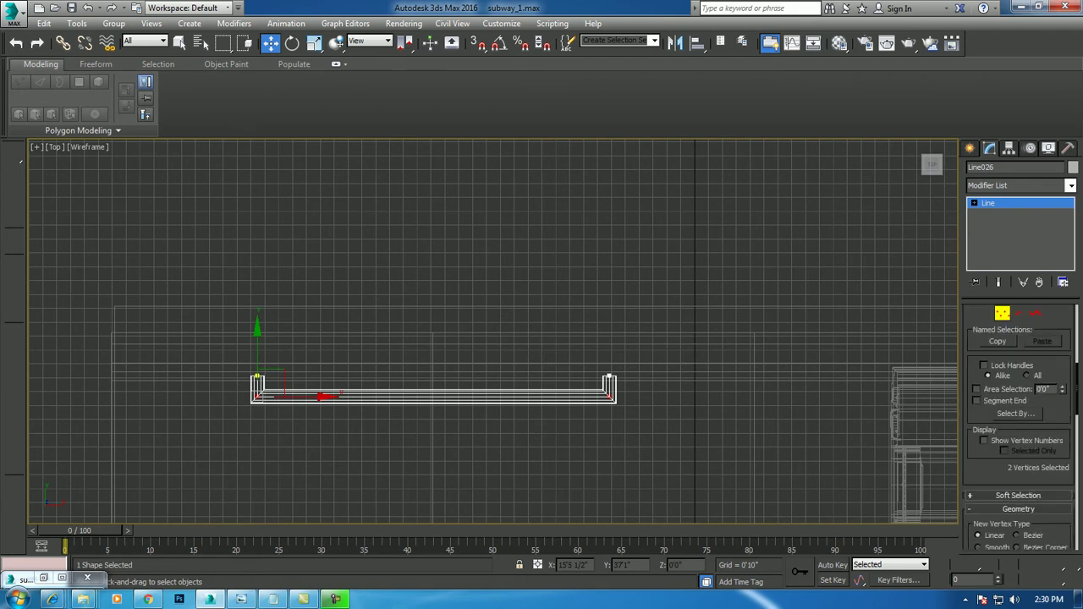
pyautogui.scroll(-3, 1019, 423)
pyautogui.scroll(-2, 1019, 423)
pyautogui.click(991, 547)
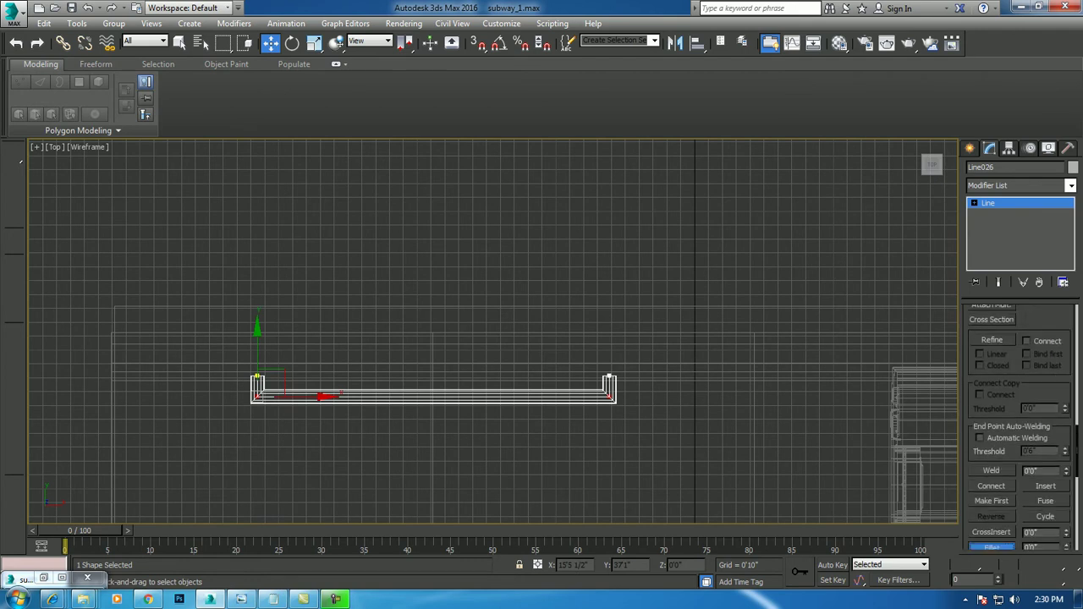
pyautogui.moveTo(1066, 547); pyautogui.dragTo(1066, 524)
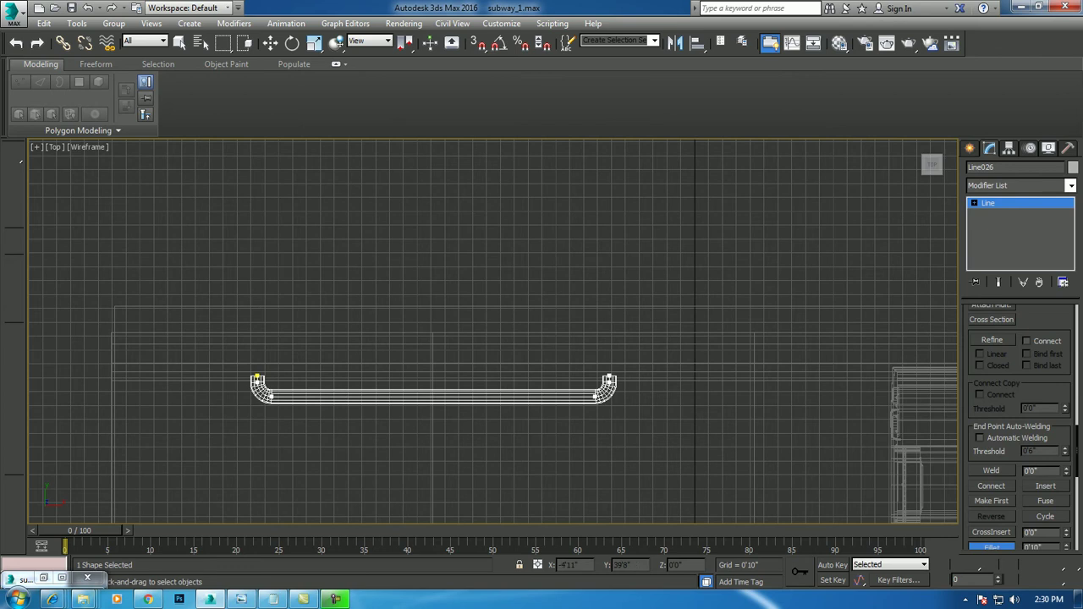
pyautogui.press('w')
pyautogui.hotkey('alt', 'w')
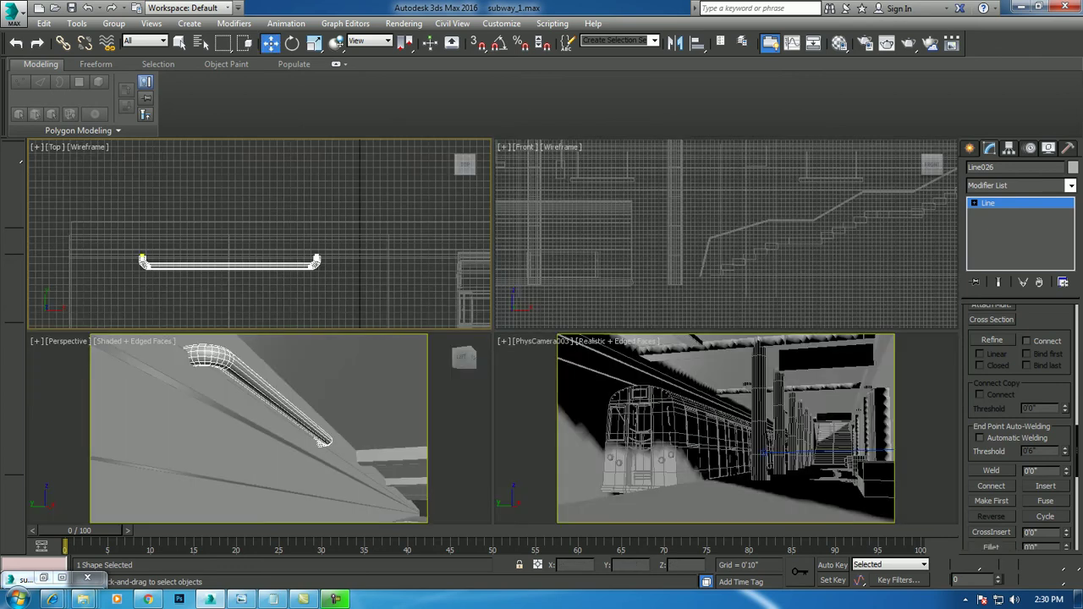
# Lengthen the pipe by moving its end vertex along X.
pyautogui.click(43, 578)
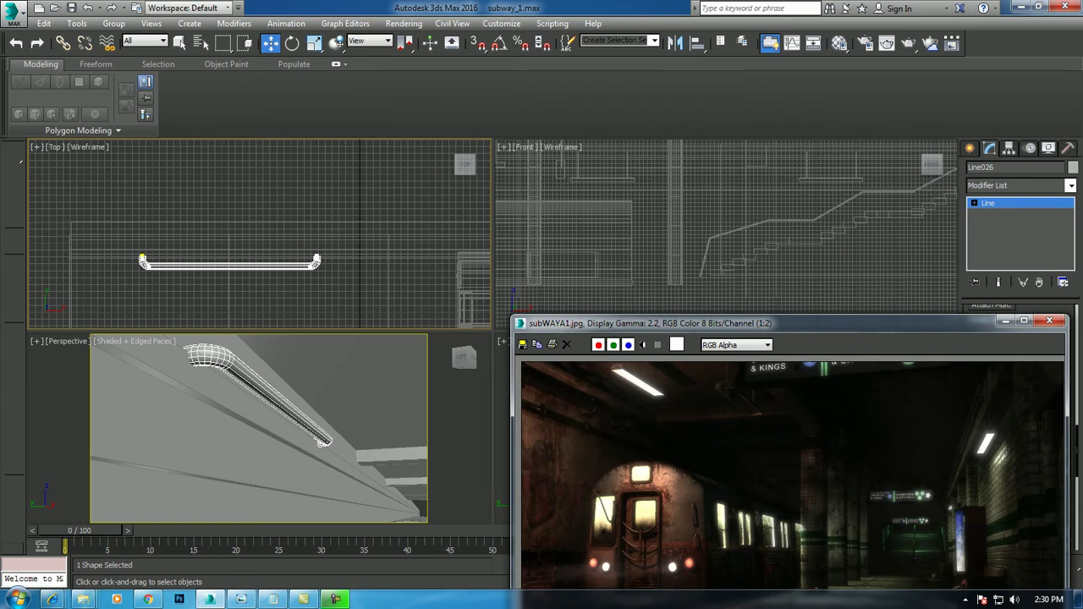
pyautogui.click(1005, 321)
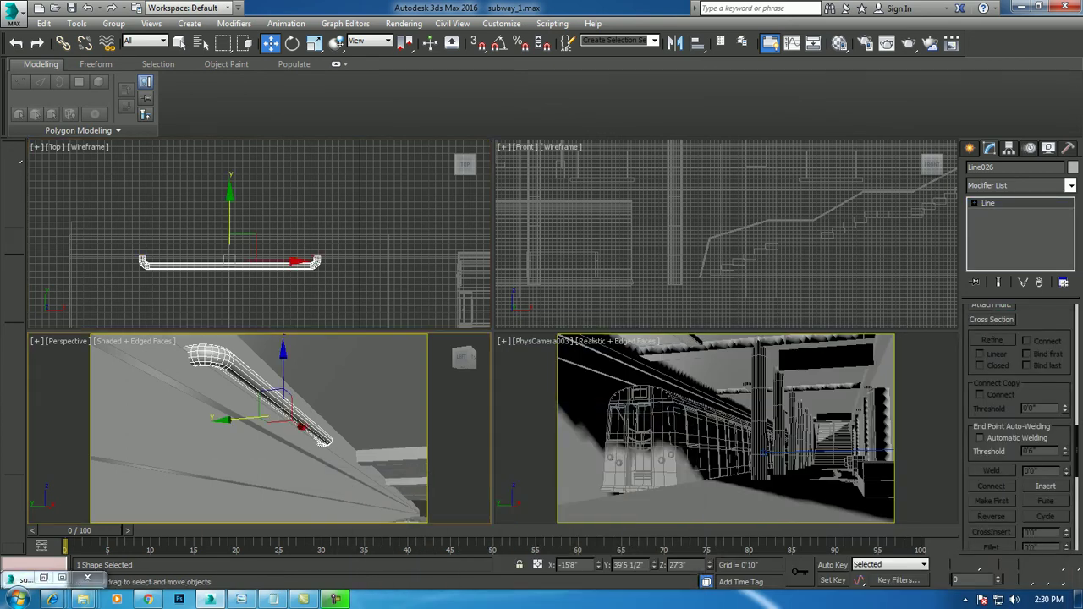
pyautogui.press('1')
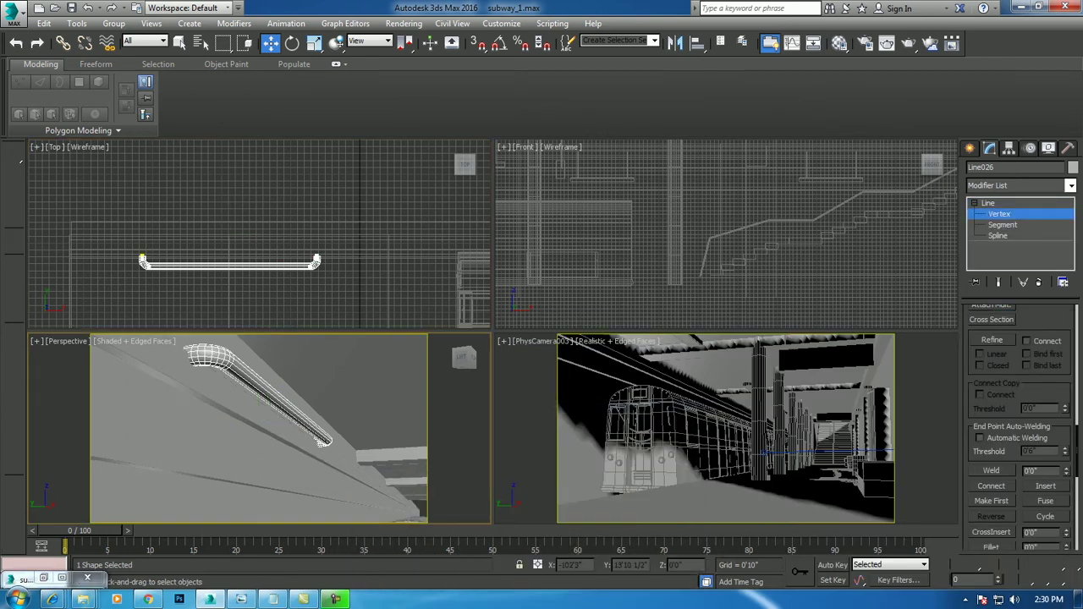
pyautogui.press('z')
pyautogui.hotkey('alt', 'w')
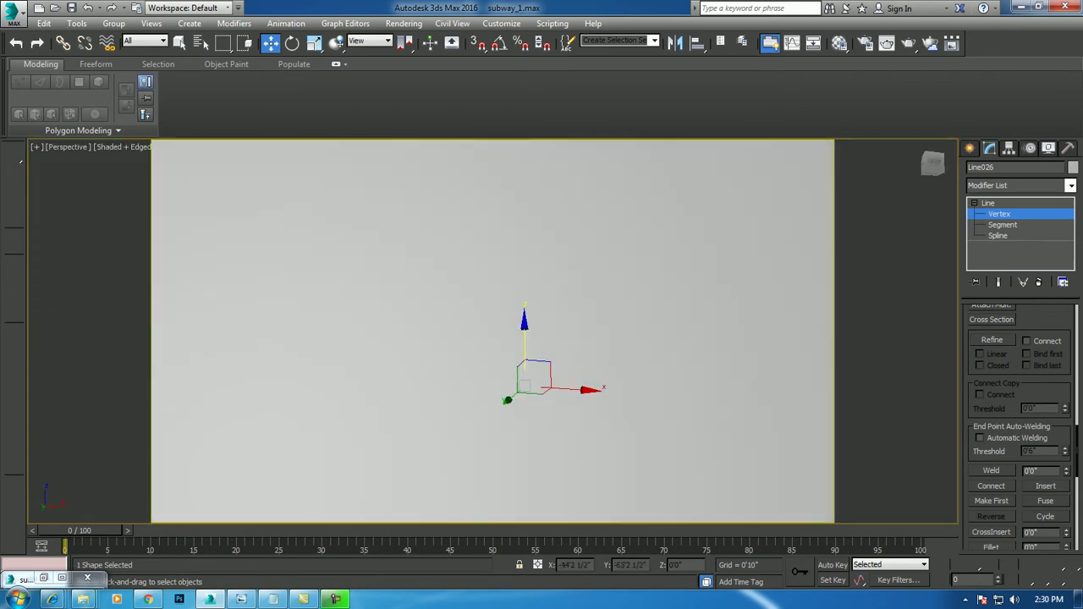
pyautogui.keyDown('alt'); pyautogui.moveTo(524, 338); pyautogui.dragTo(474, 304, button='middle'); pyautogui.keyUp('alt')
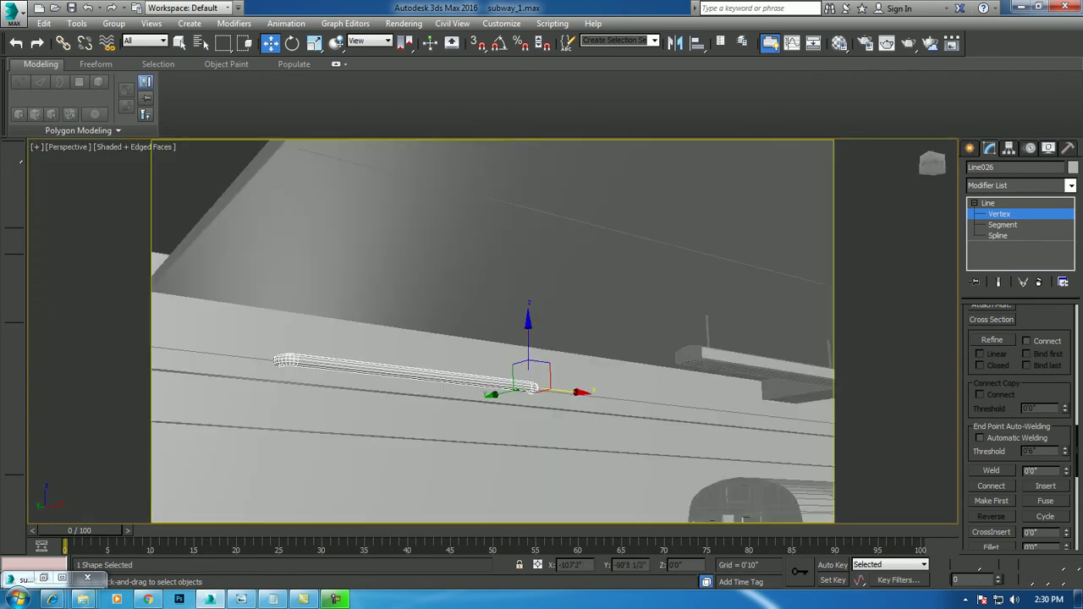
pyautogui.moveTo(558, 391); pyautogui.dragTo(630, 397)
pyautogui.press('1')
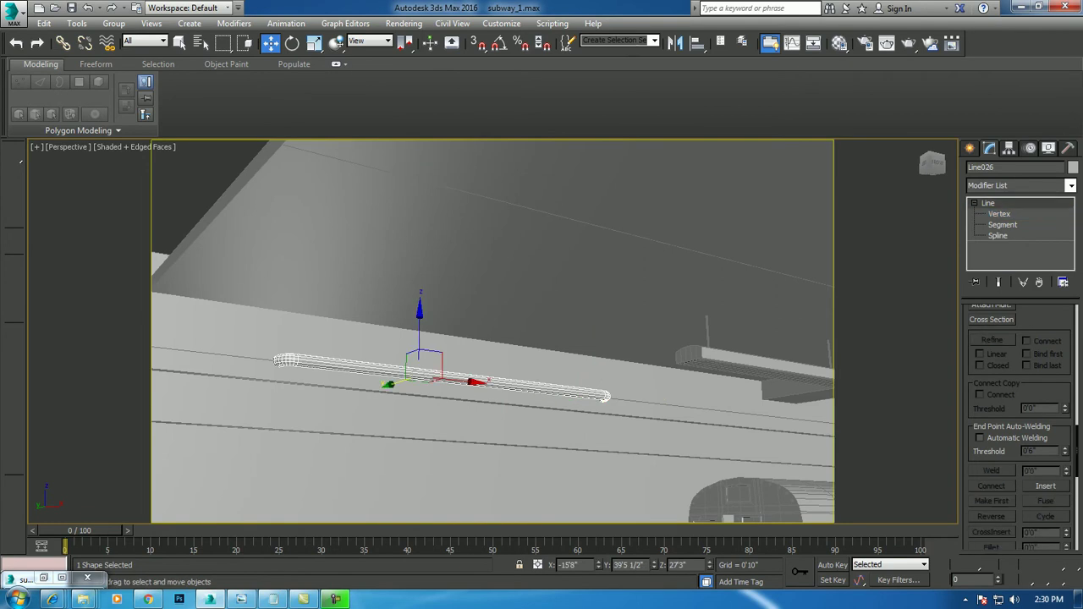
# Increase the pipe thickness to 1'4" and bring up the subWAYA1.jpg reference render.
pyautogui.keyDown('alt'); pyautogui.moveTo(491, 338); pyautogui.dragTo(470, 320, button='middle'); pyautogui.keyUp('alt')
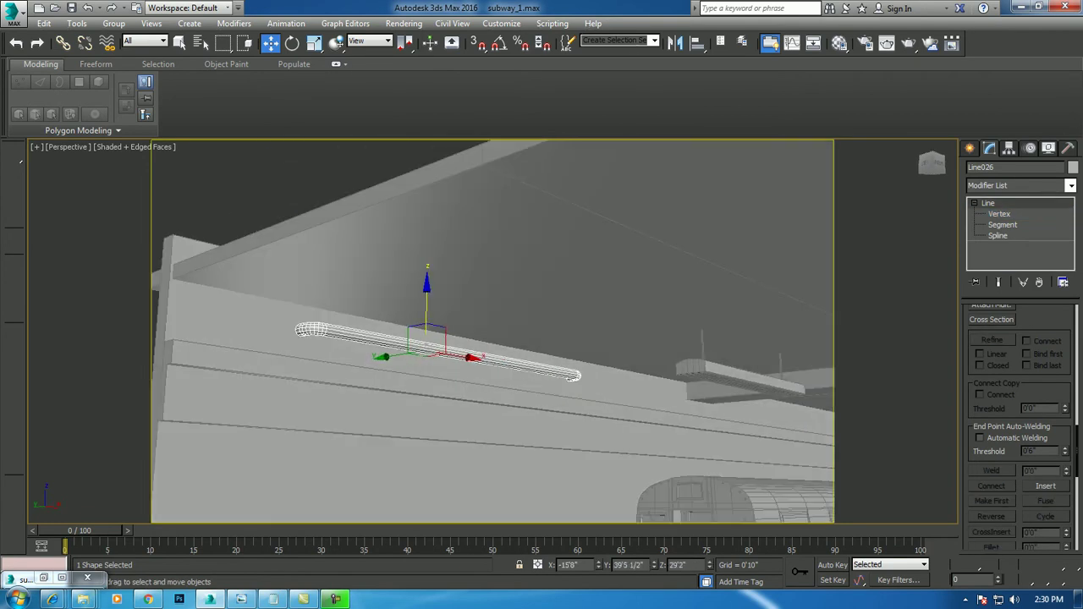
pyautogui.scroll(5, 1020, 423)
pyautogui.scroll(4, 1020, 406)
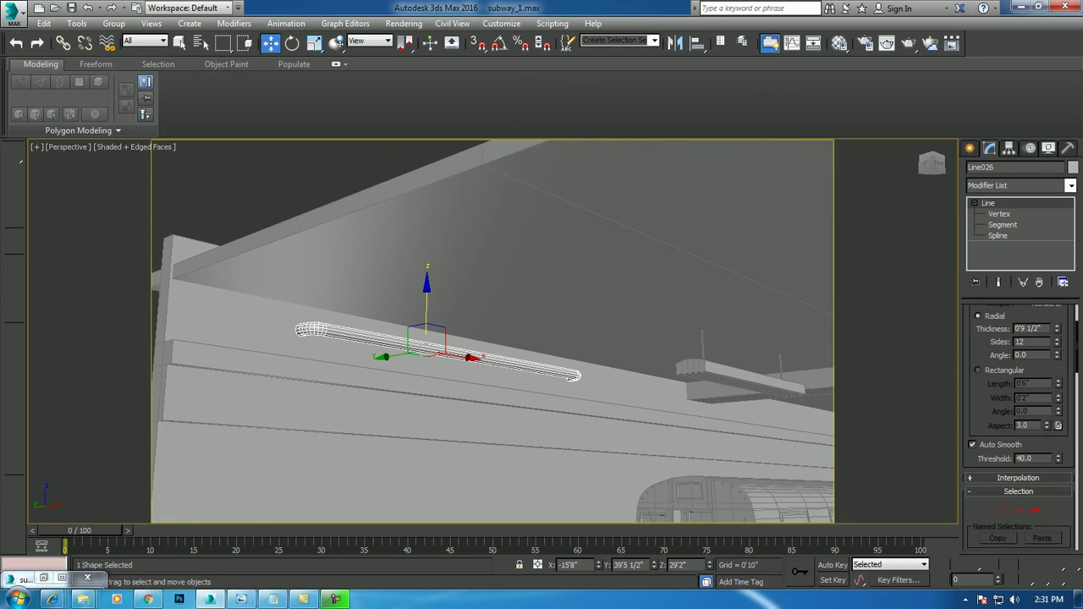
pyautogui.moveTo(1057, 328); pyautogui.dragTo(1056, 304)
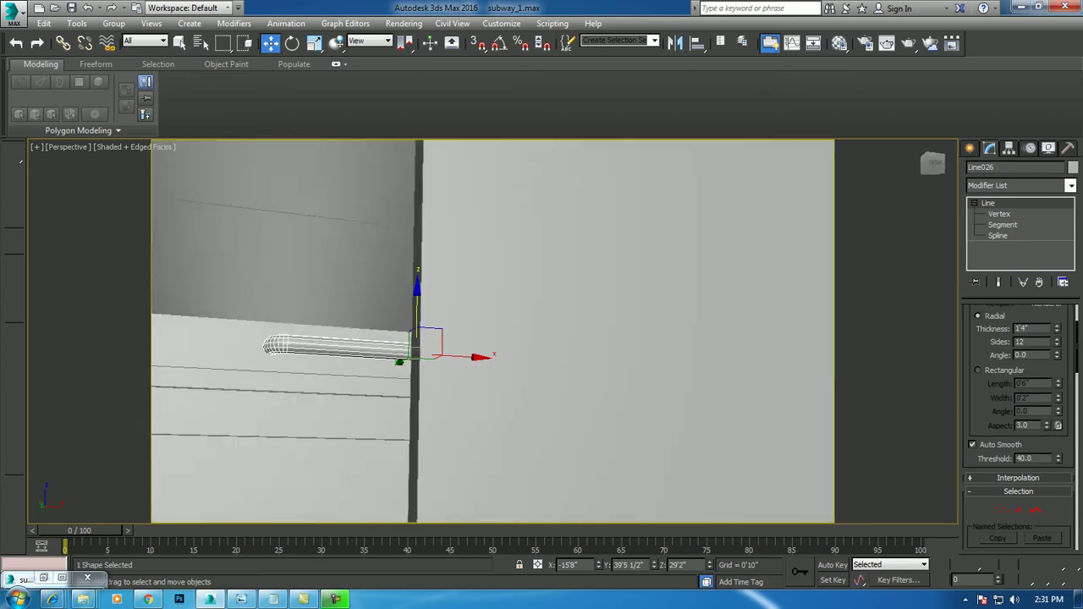
pyautogui.keyDown('alt'); pyautogui.moveTo(473, 355); pyautogui.dragTo(395, 366, button='middle'); pyautogui.keyUp('alt')
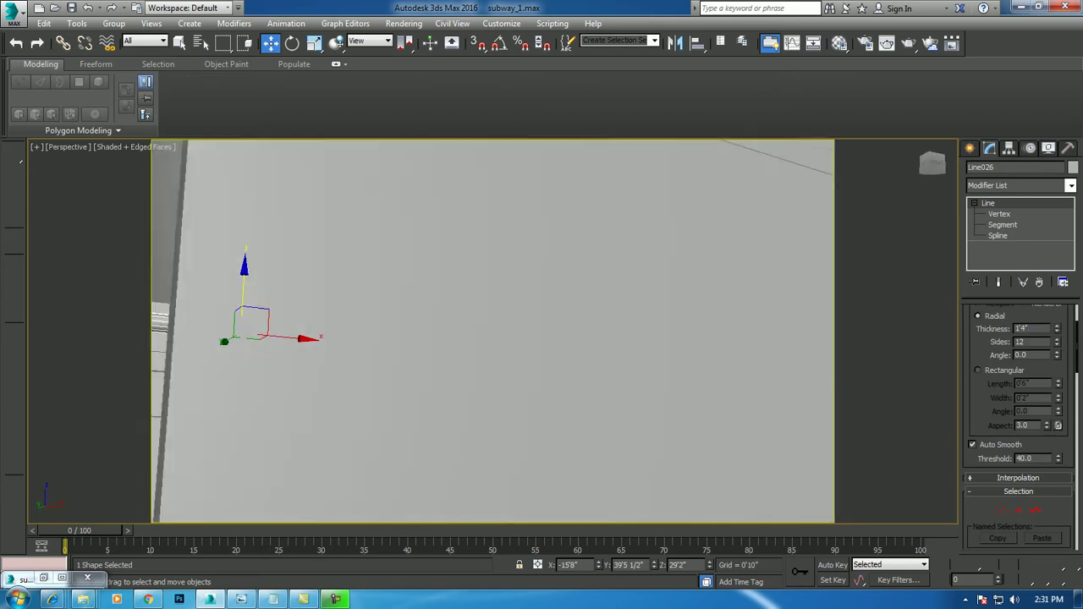
pyautogui.press('1')
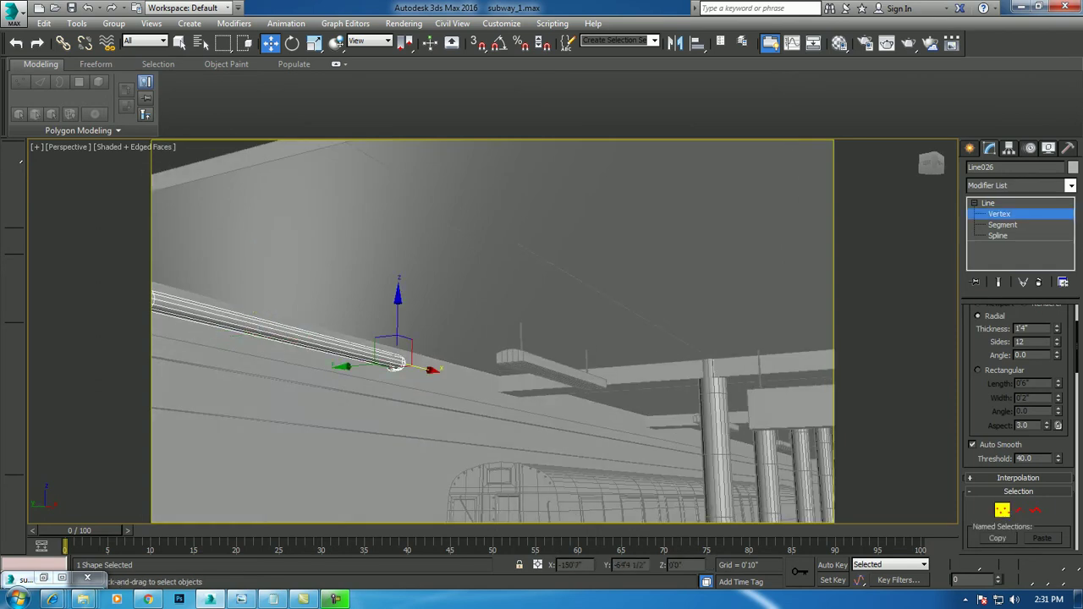
pyautogui.click(449, 377)
pyautogui.press('1')
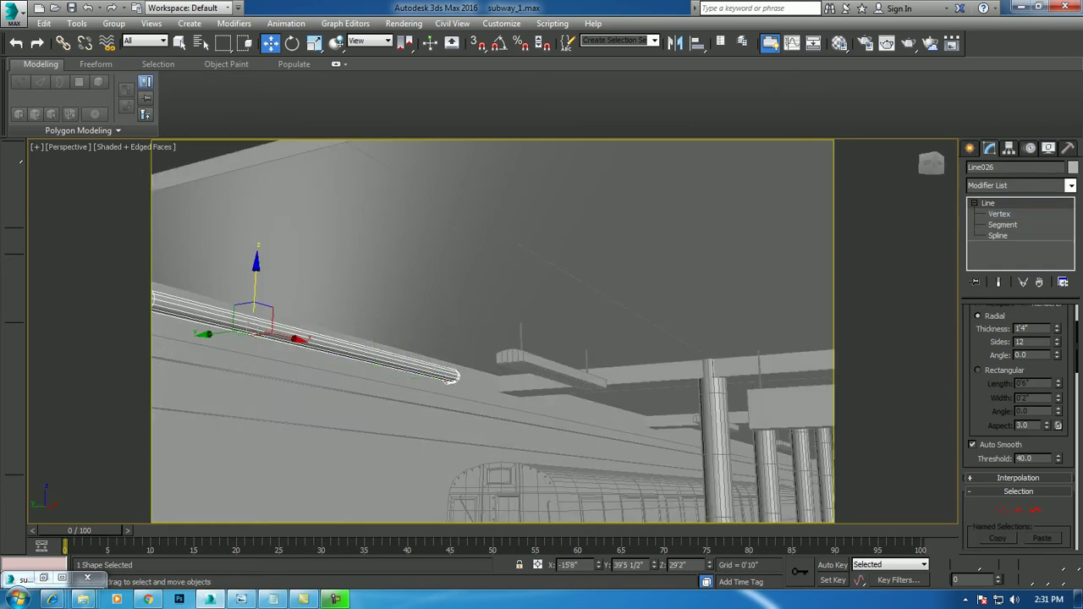
pyautogui.click(43, 578)
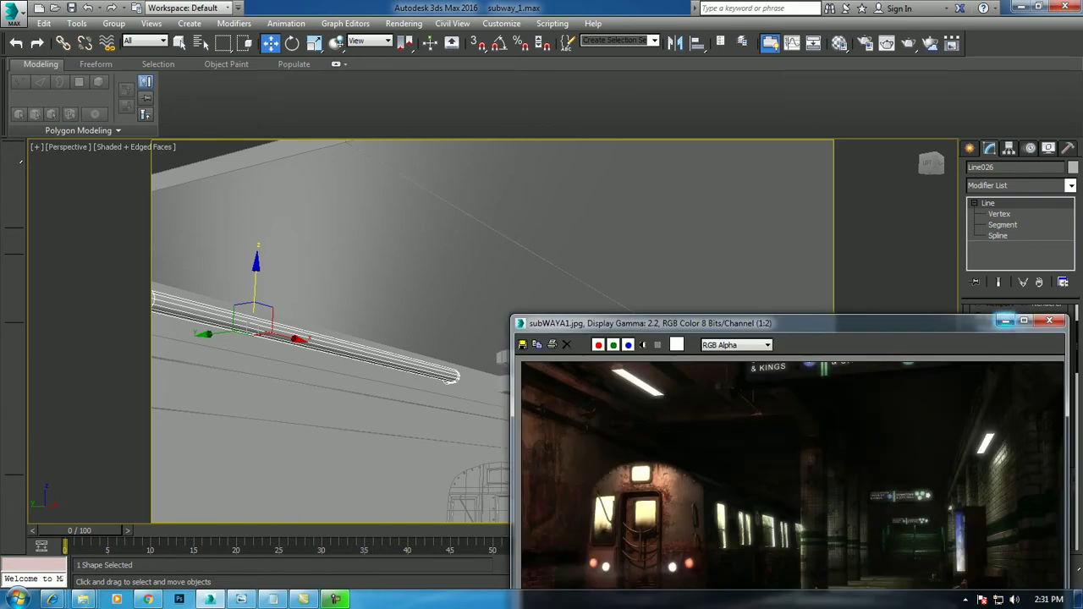
# Shift the pipe along Y toward the wall and make 3 copies of it along X.
pyautogui.click(1005, 320)
pyautogui.keyDown('alt'); pyautogui.moveTo(593, 356); pyautogui.dragTo(525, 288, button='middle'); pyautogui.keyUp('alt')
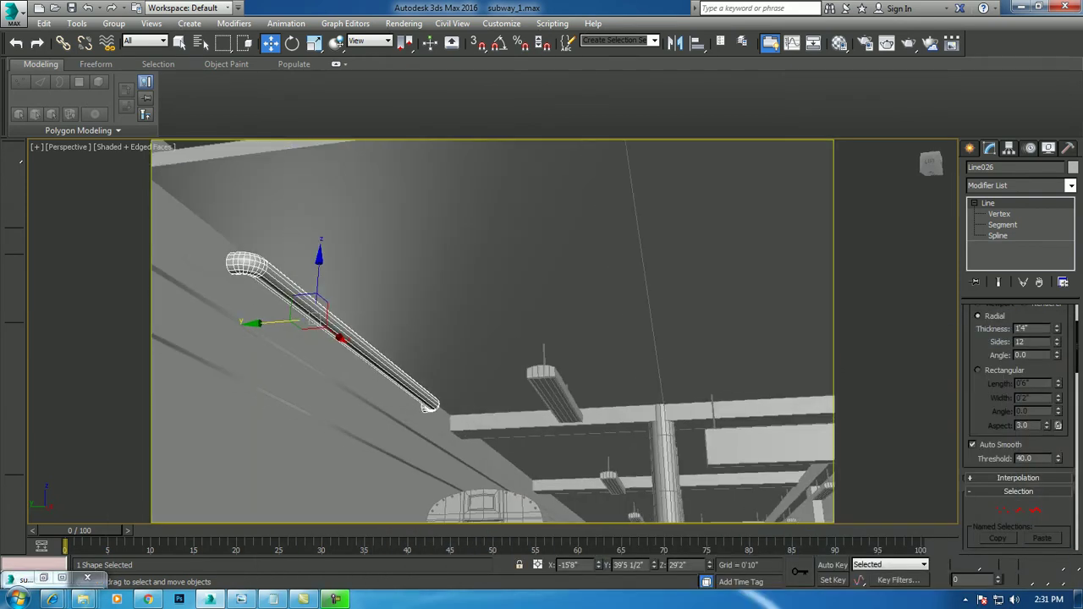
pyautogui.moveTo(252, 323); pyautogui.dragTo(230, 325)
pyautogui.keyDown('alt'); pyautogui.moveTo(508, 339); pyautogui.dragTo(541, 355, button='middle'); pyautogui.keyUp('alt')
pyautogui.keyDown('shift'); pyautogui.moveTo(310, 340); pyautogui.dragTo(630, 457); pyautogui.keyUp('shift')
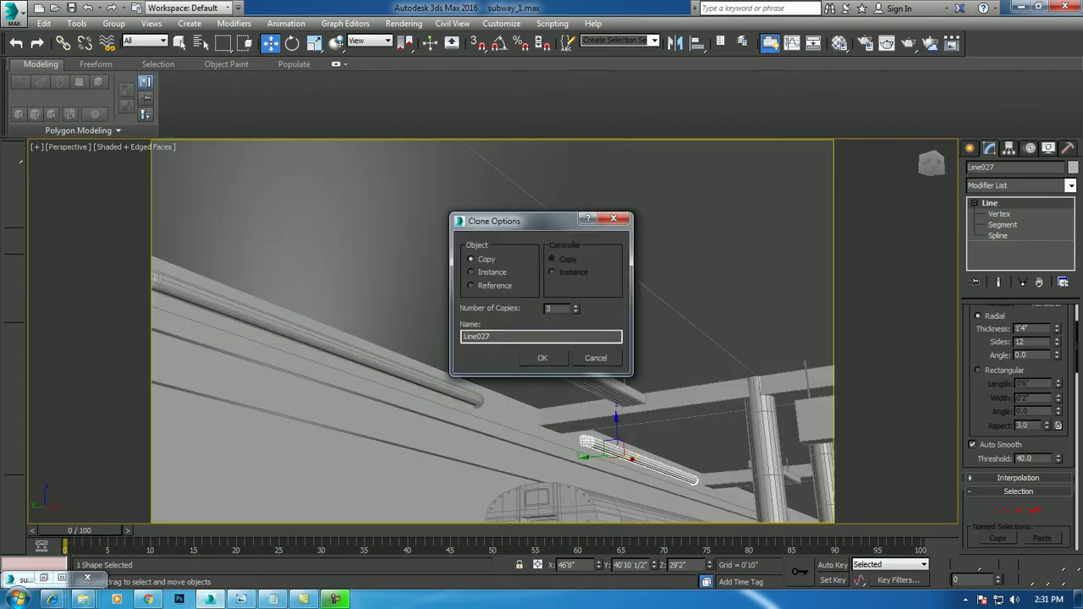
pyautogui.click(542, 358)
pyautogui.moveTo(542, 358)
pyautogui.keyDown('alt'); pyautogui.mouseDown(button='middle')
pyautogui.moveTo(780, 506)
pyautogui.moveTo(749, 426)
pyautogui.moveTo(729, 479)
pyautogui.mouseUp(button='middle'); pyautogui.keyUp('alt')
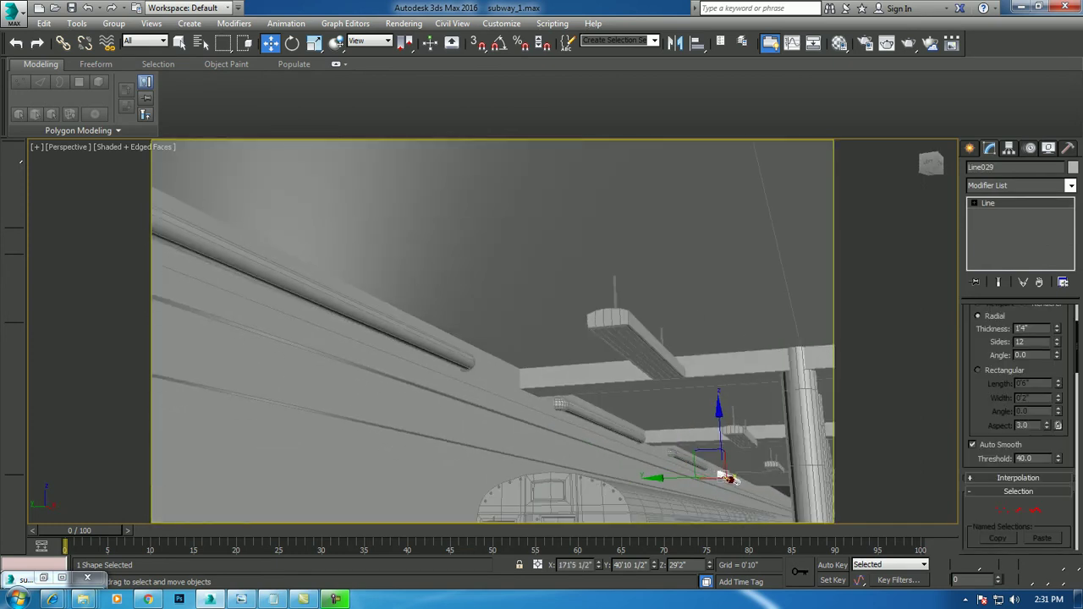
# Add one more pipe copy to the right in the Top view.
pyautogui.hotkey('alt', 'w')
pyautogui.hotkey('alt', 'w')
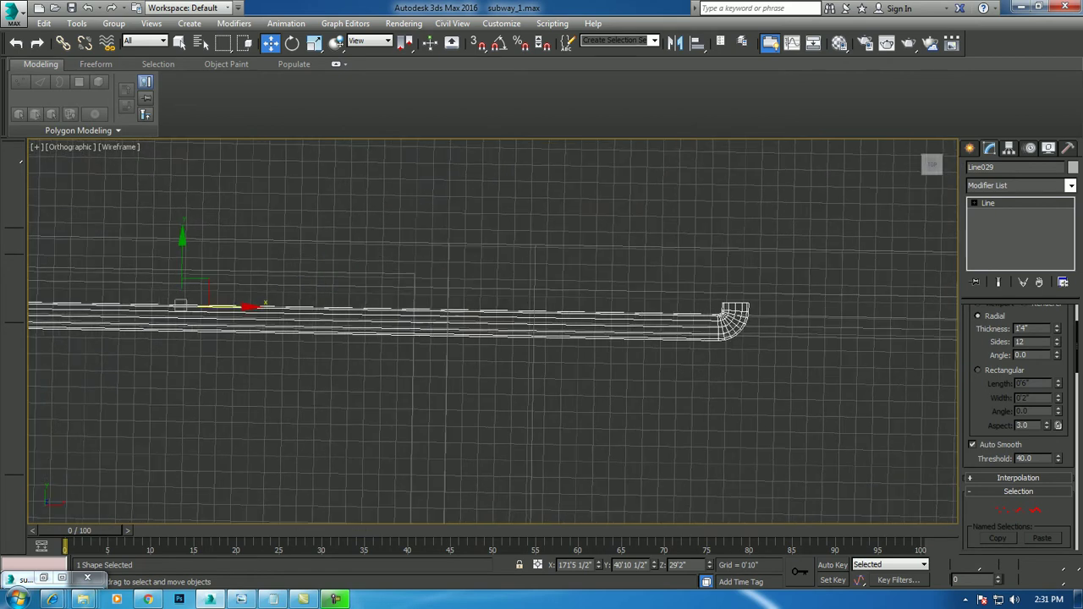
pyautogui.scroll(-5, 411, 249)
pyautogui.press('t')
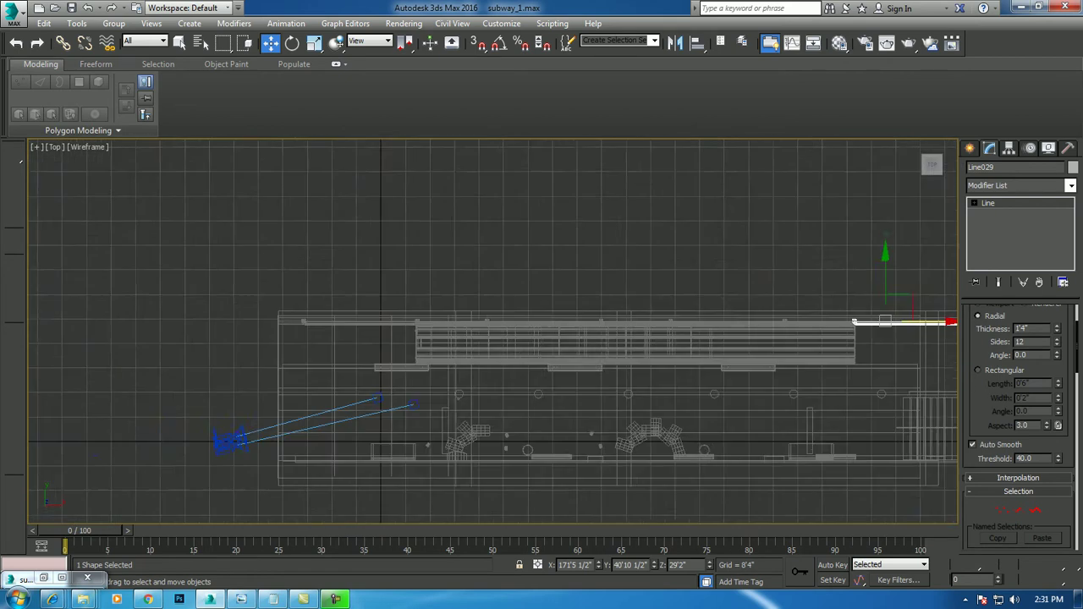
pyautogui.keyDown('shift'); pyautogui.moveTo(484, 298); pyautogui.dragTo(646, 298); pyautogui.keyUp('shift')
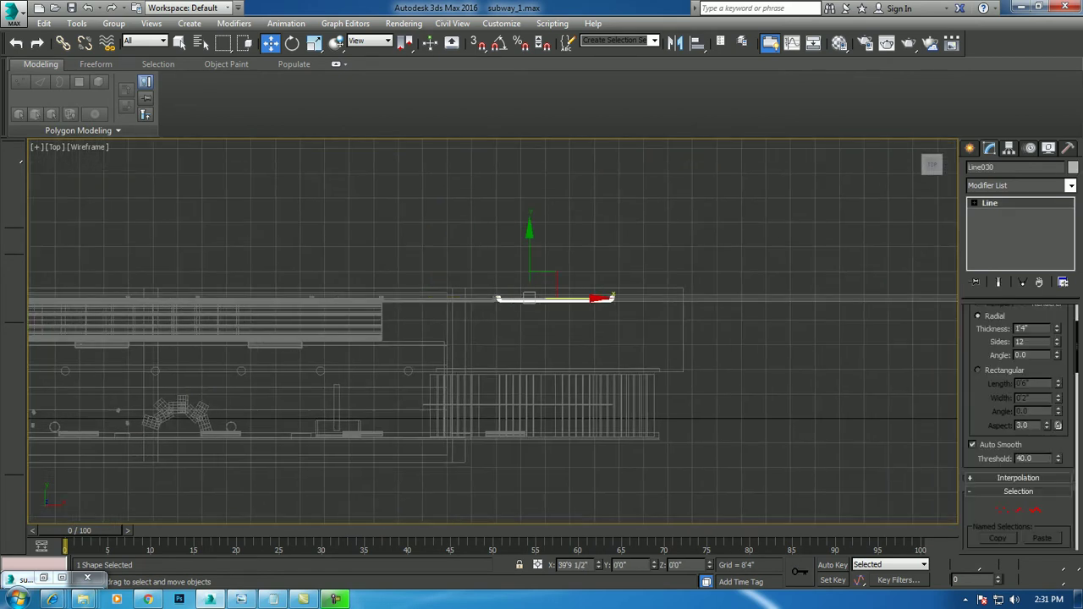
pyautogui.click(543, 359)
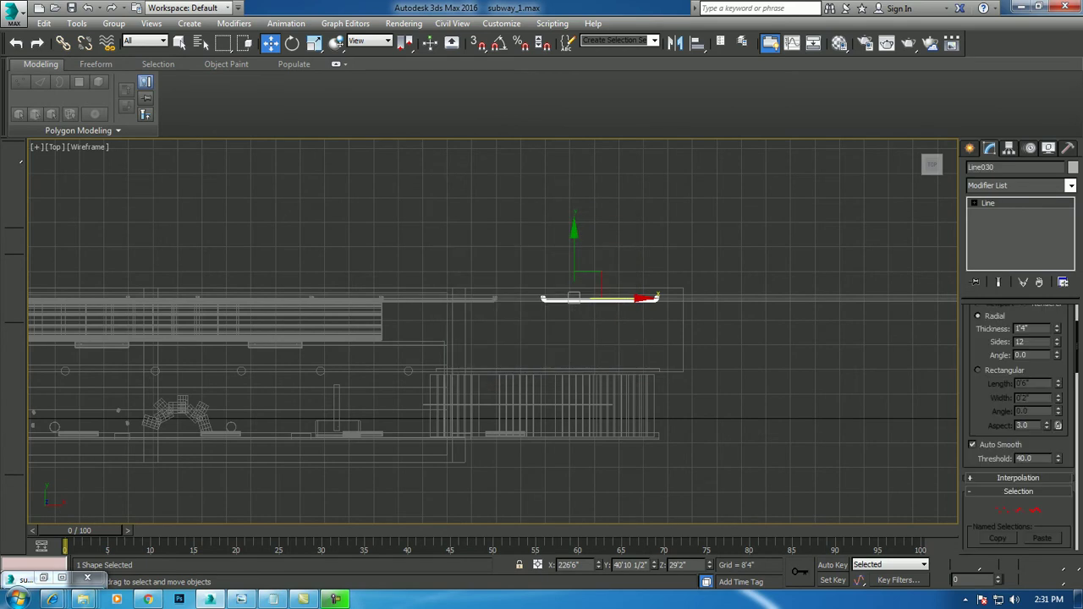
pyautogui.hotkey('alt', 'w')
pyautogui.click(212, 398)
# Zoom the maximized Perspective view in, then zoom and pan the subWAYA1.jpg render to the train.
pyautogui.hotkey('alt', 'w')
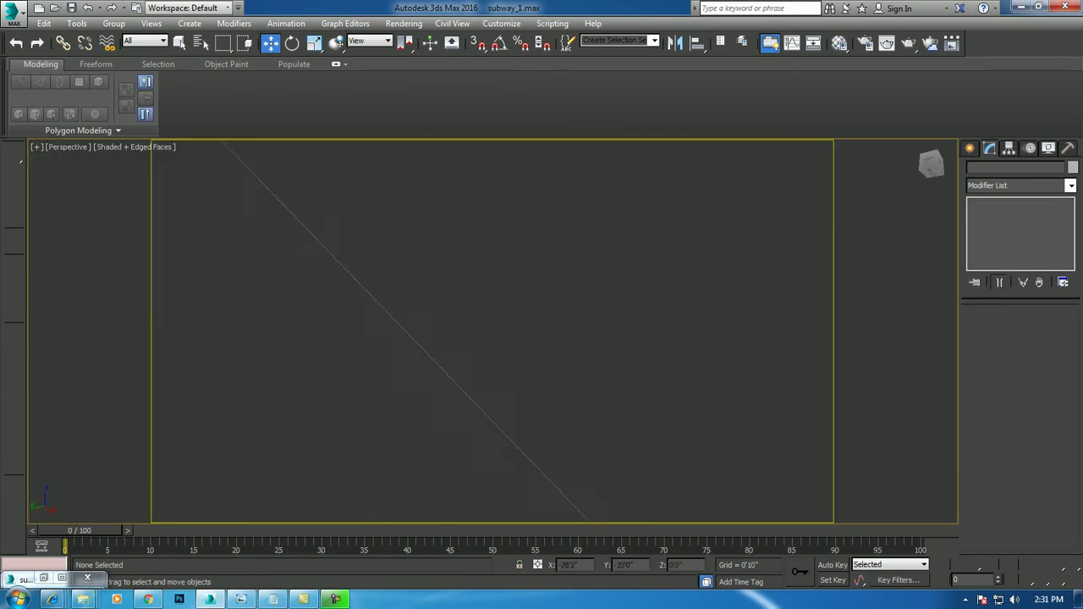
pyautogui.keyDown('alt'); pyautogui.moveTo(491, 338); pyautogui.dragTo(508, 304, button='middle'); pyautogui.keyUp('alt')
pyautogui.scroll(2, 542, 423)
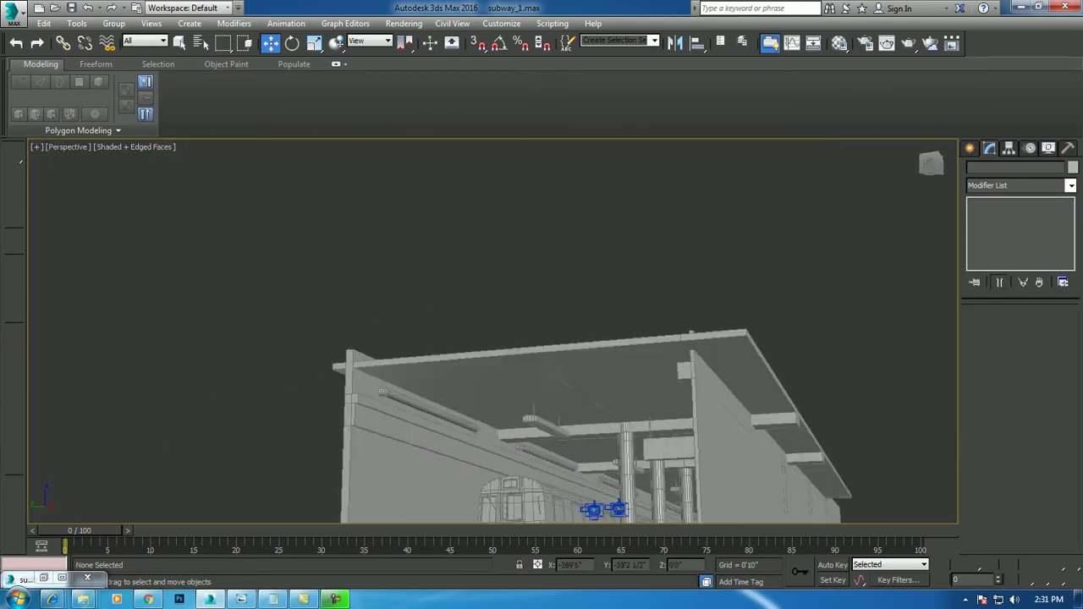
pyautogui.scroll(2, 542, 423)
pyautogui.scroll(2, 542, 423)
pyautogui.scroll(2, 542, 423)
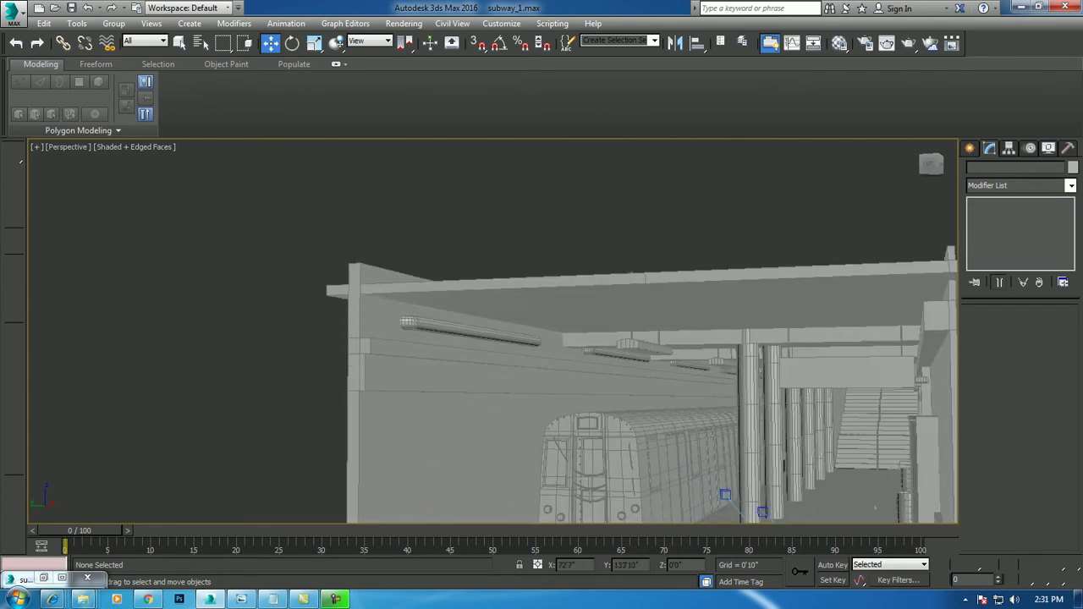
pyautogui.click(43, 578)
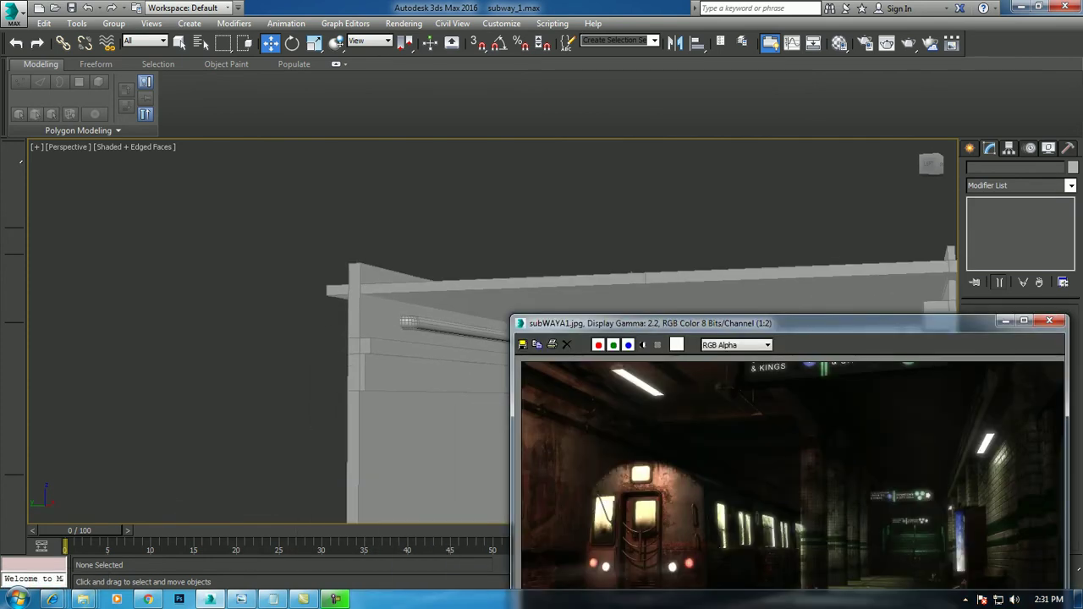
pyautogui.scroll(1, 660, 462)
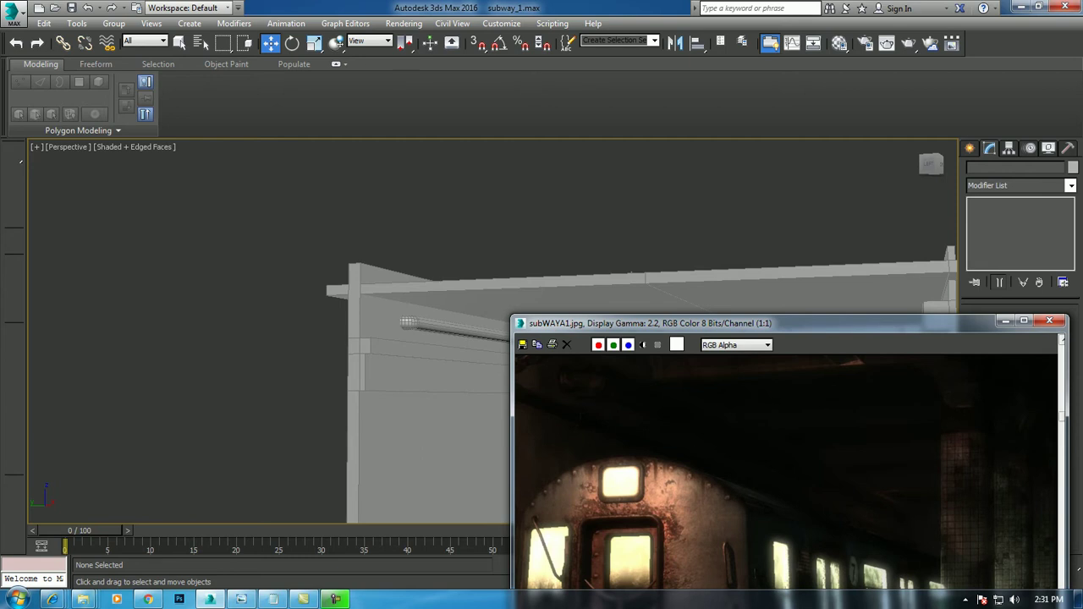
pyautogui.moveTo(620, 482); pyautogui.dragTo(753, 512, button='middle')
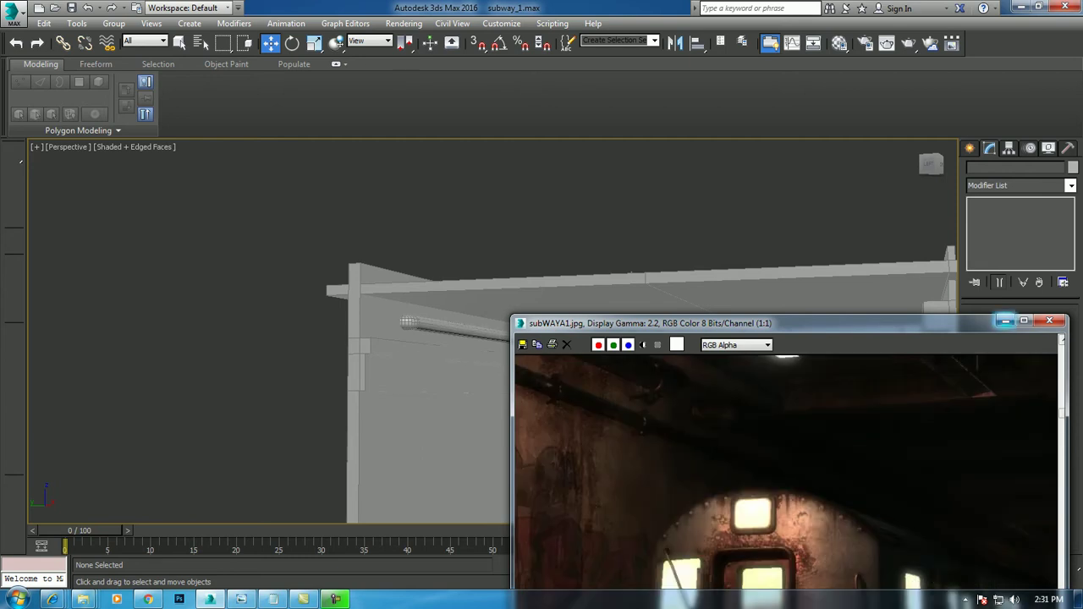
pyautogui.click(1005, 320)
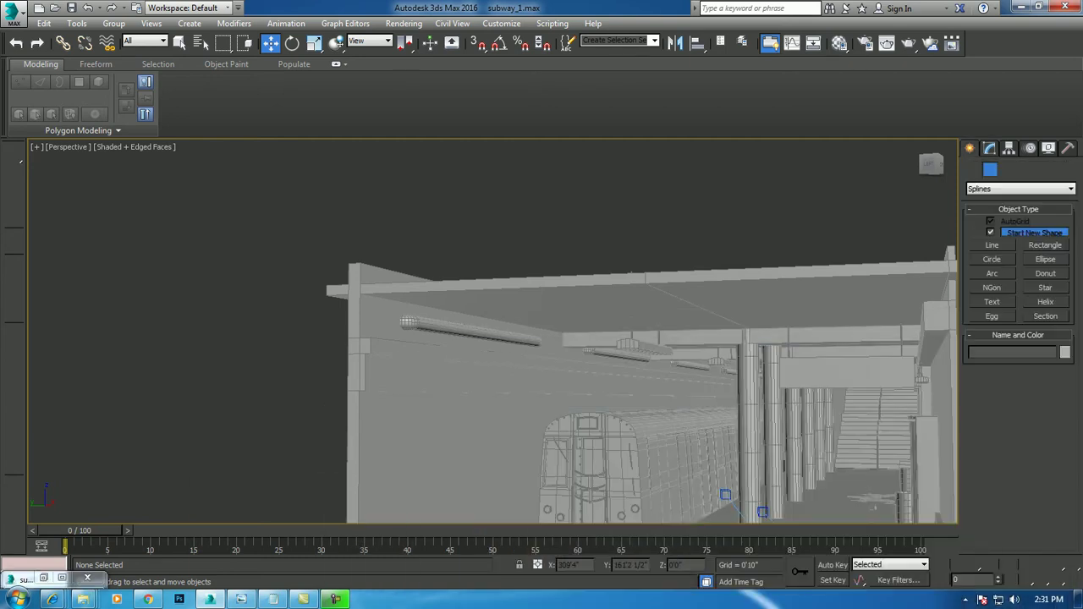
# Draw a long straight line, Line031, along the platform wall in the Top view.
pyautogui.click(991, 245)
pyautogui.hotkey('alt', 'w')
pyautogui.hotkey('alt', 'w')
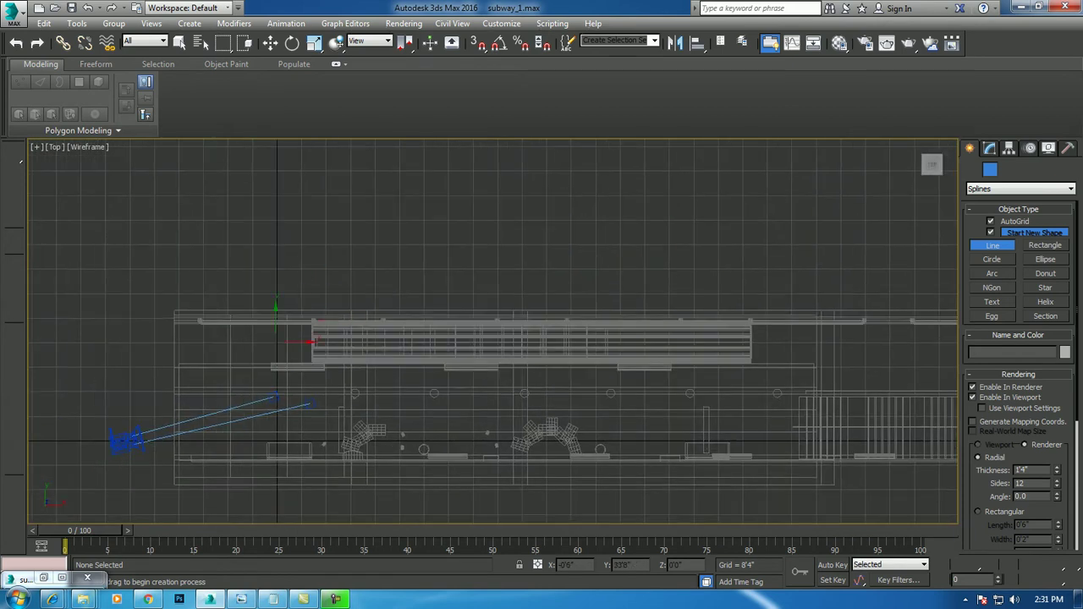
pyautogui.click(191, 324)
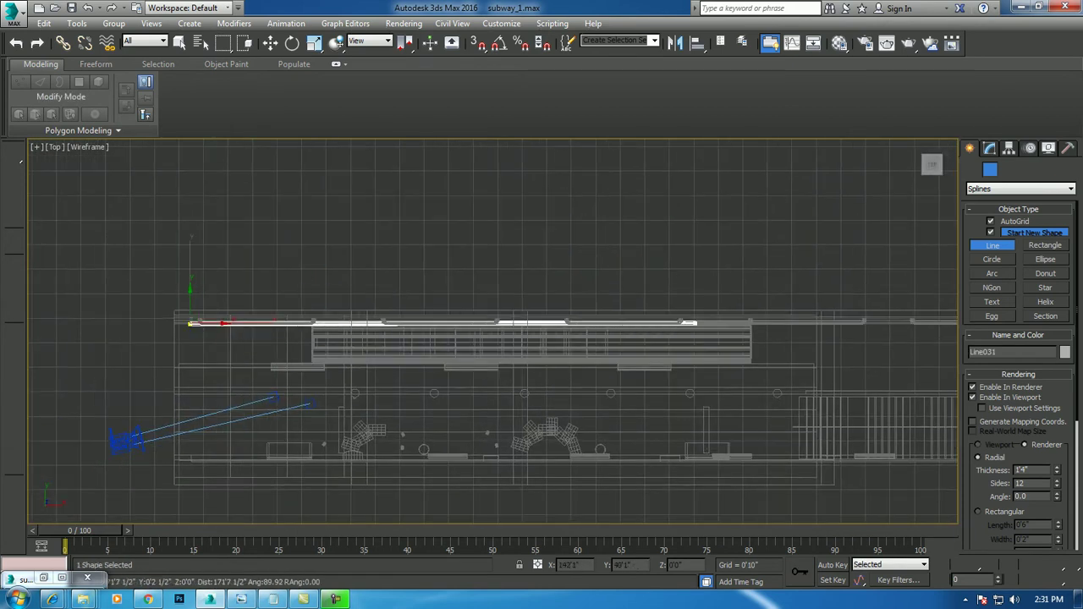
pyautogui.press('w')
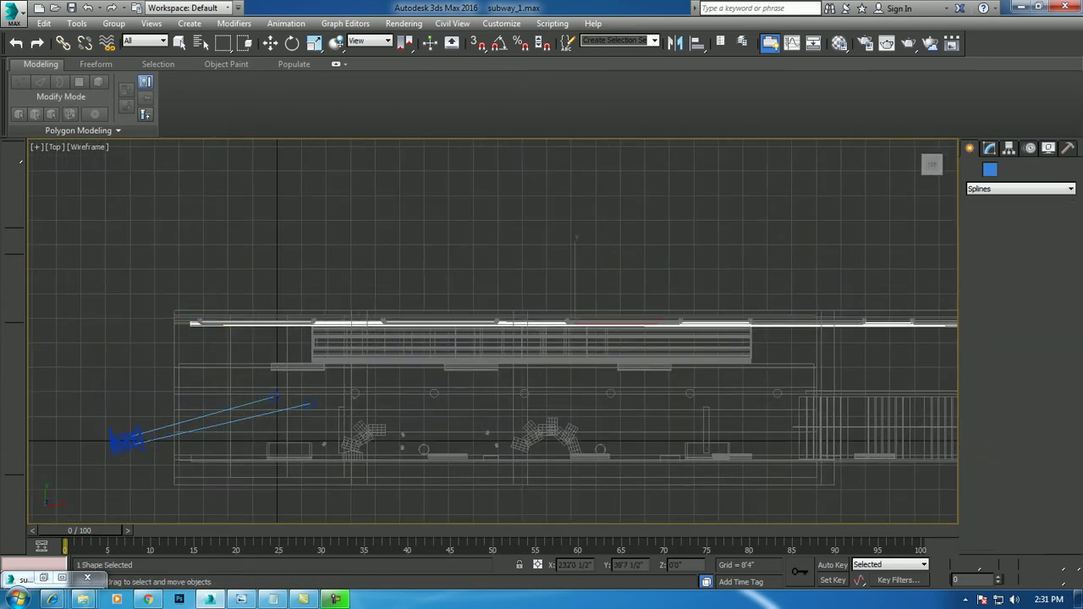
pyautogui.hotkey('alt', 'w')
pyautogui.hotkey('alt', 'w')
pyautogui.moveTo(592, 338); pyautogui.dragTo(533, 339, button='middle')
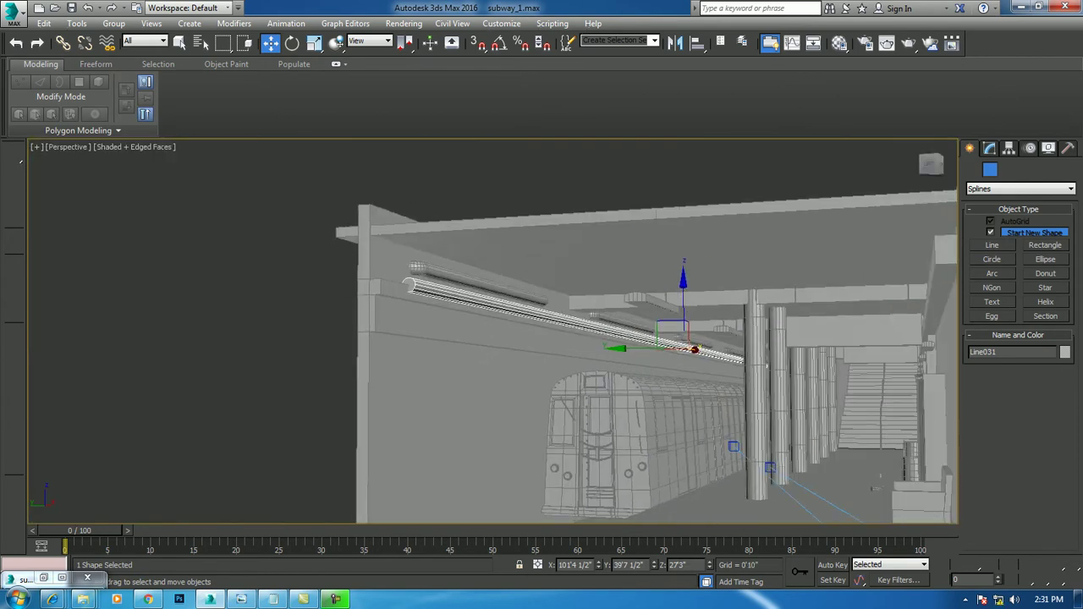
pyautogui.scroll(3, 592, 351)
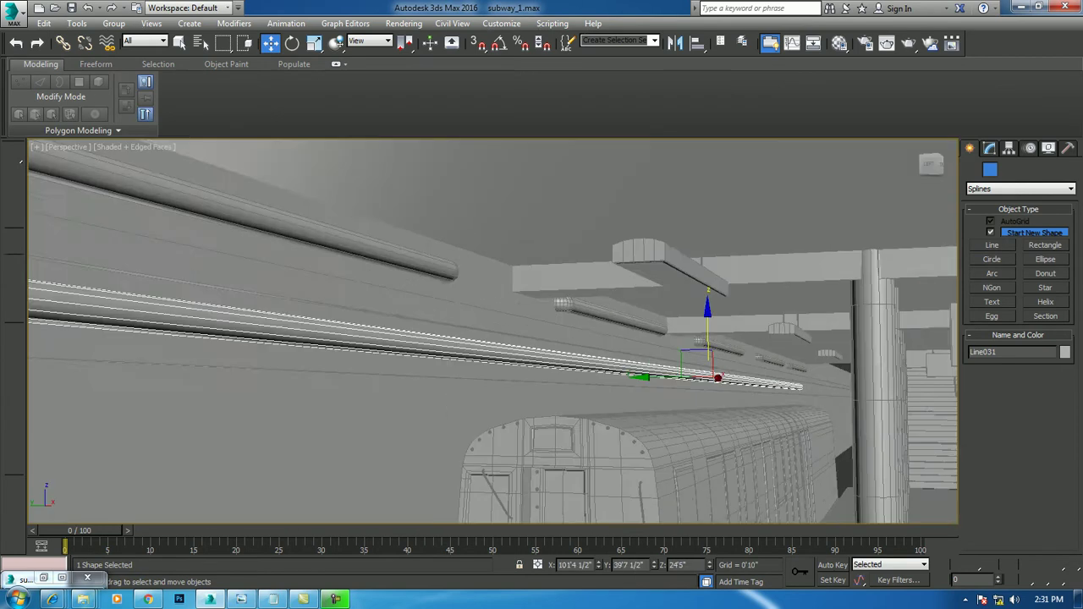
pyautogui.scroll(1, 592, 351)
pyautogui.click(989, 148)
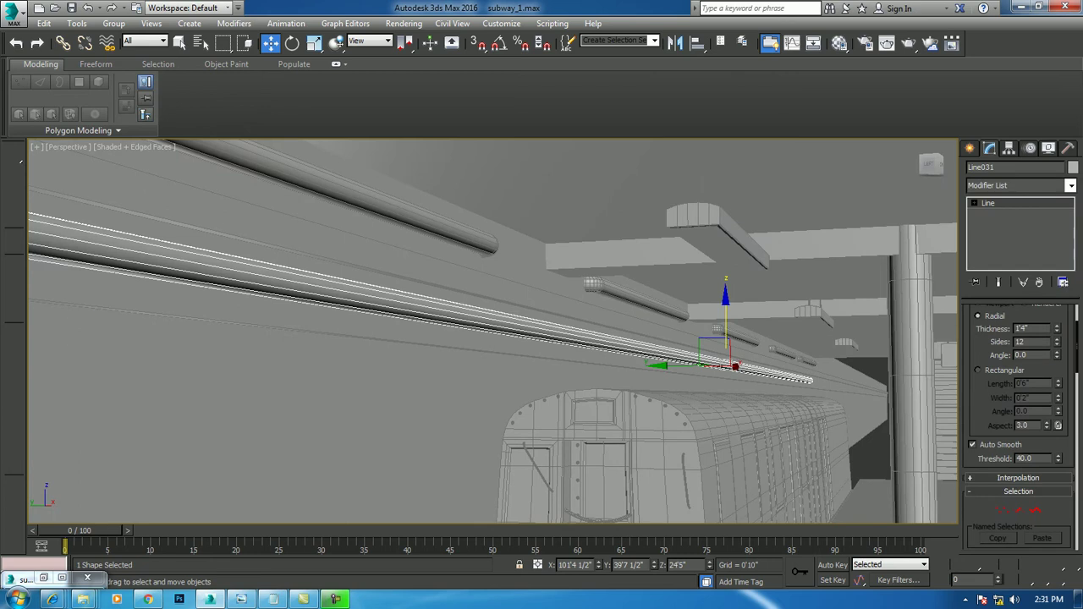
# Set the new pipe's rendered thickness to 0'7".
pyautogui.write('4')
pyautogui.press('Return')
pyautogui.write('7')
pyautogui.press('Return')
# Slide the pipe along Y toward the wall and raise it to Z 27'1".
pyautogui.keyDown('alt'); pyautogui.moveTo(735, 365); pyautogui.dragTo(767, 360, button='middle'); pyautogui.keyUp('alt')
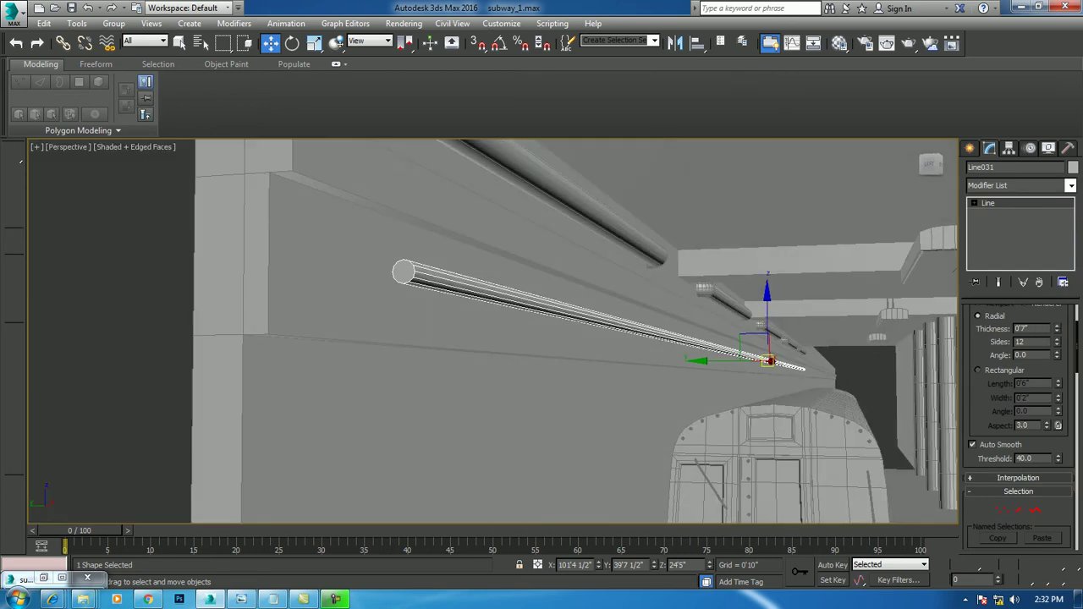
pyautogui.moveTo(766, 360); pyautogui.dragTo(770, 360)
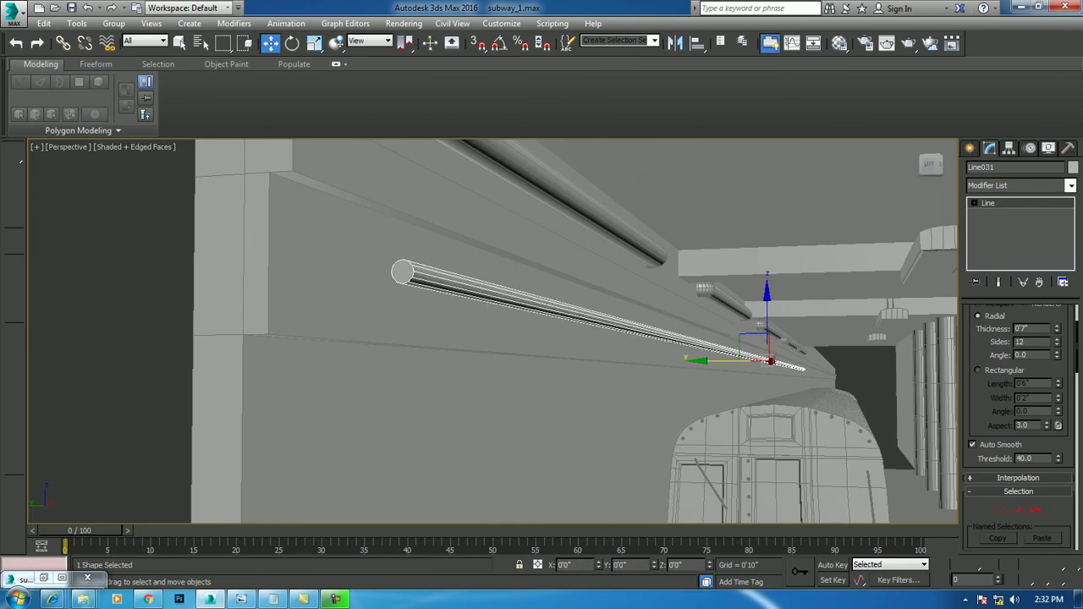
pyautogui.moveTo(770, 361); pyautogui.dragTo(767, 362)
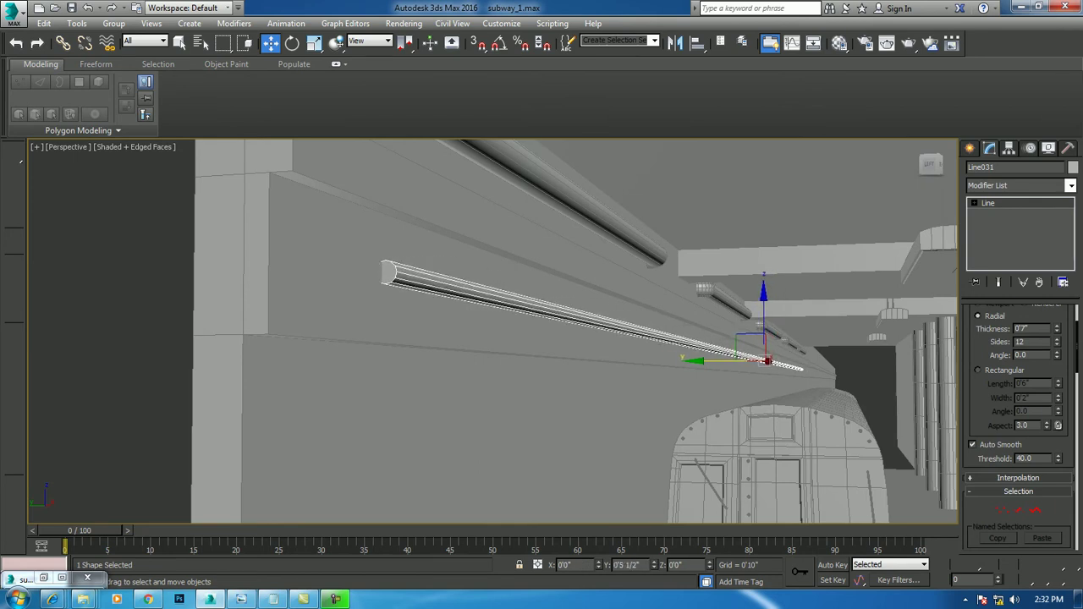
pyautogui.moveTo(759, 324); pyautogui.dragTo(759, 324)
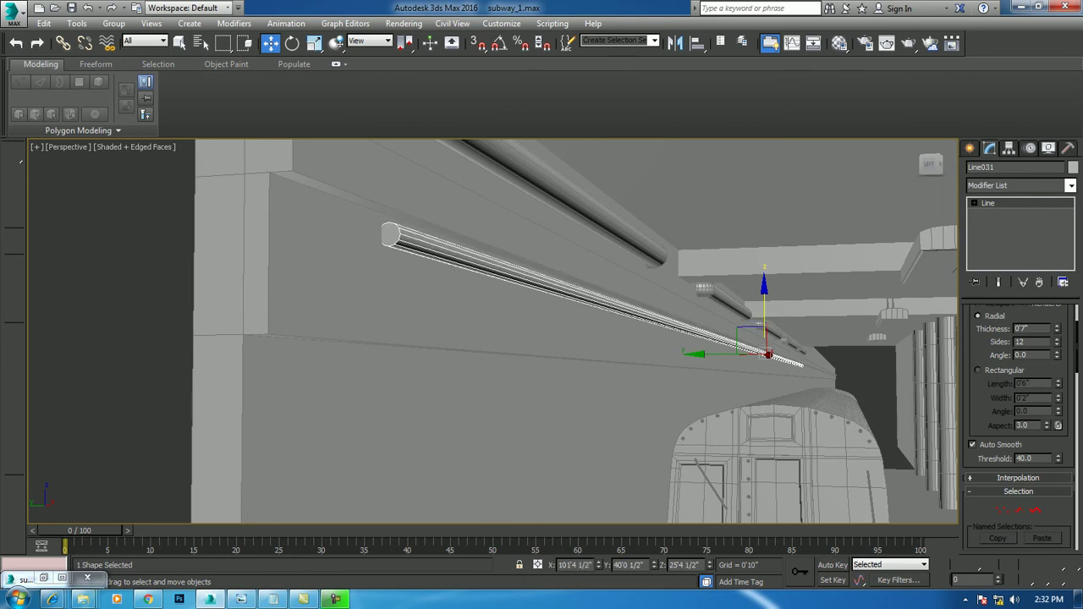
pyautogui.click(43, 578)
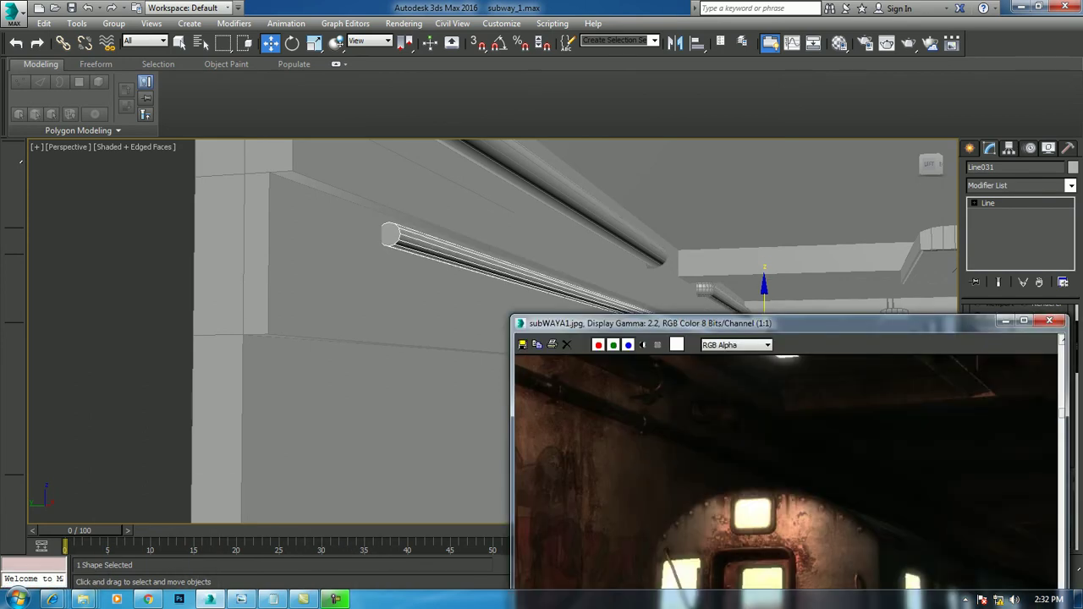
pyautogui.click(1005, 321)
pyautogui.moveTo(760, 324)
pyautogui.mouseDown()
pyautogui.moveTo(760, 312)
pyautogui.moveTo(762, 324)
pyautogui.mouseUp()
pyautogui.keyDown('alt'); pyautogui.moveTo(760, 324); pyautogui.dragTo(707, 333, button='middle'); pyautogui.keyUp('alt')
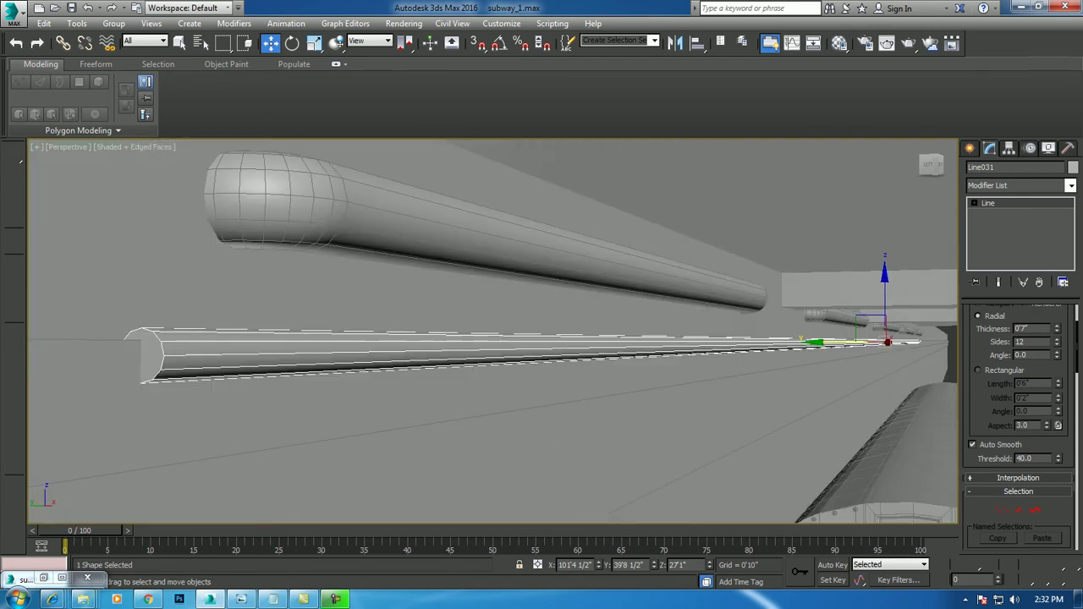
pyautogui.hotkey('alt', 'w')
pyautogui.scroll(1, 584, 326)
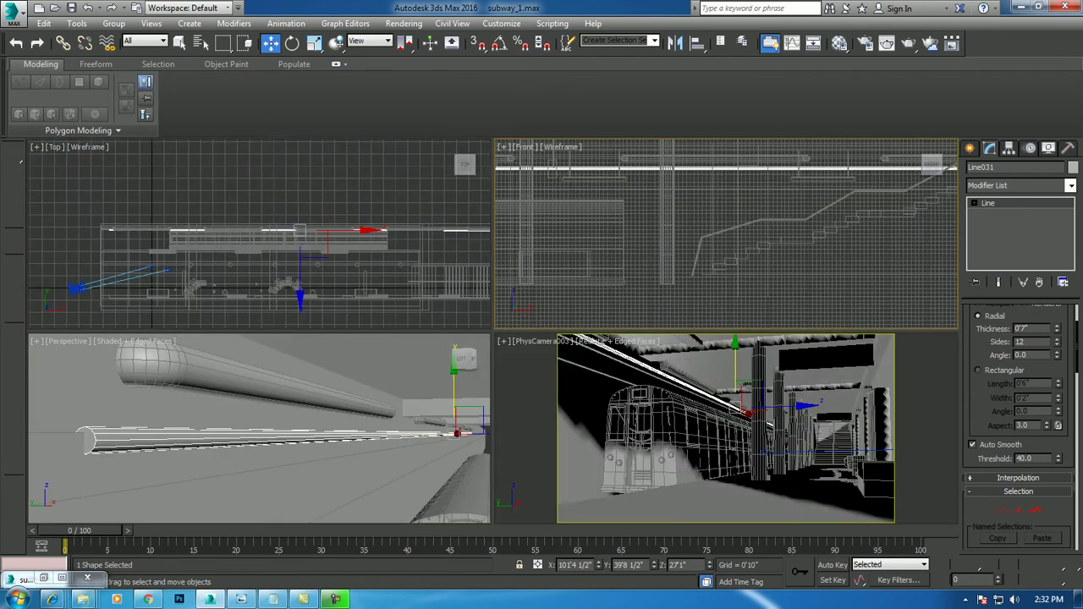
# Switch to a maximized Left view centered on the pipe's cross-section.
pyautogui.press('l')
pyautogui.hotkey('alt', 'w')
pyautogui.scroll(3, 583, 336)
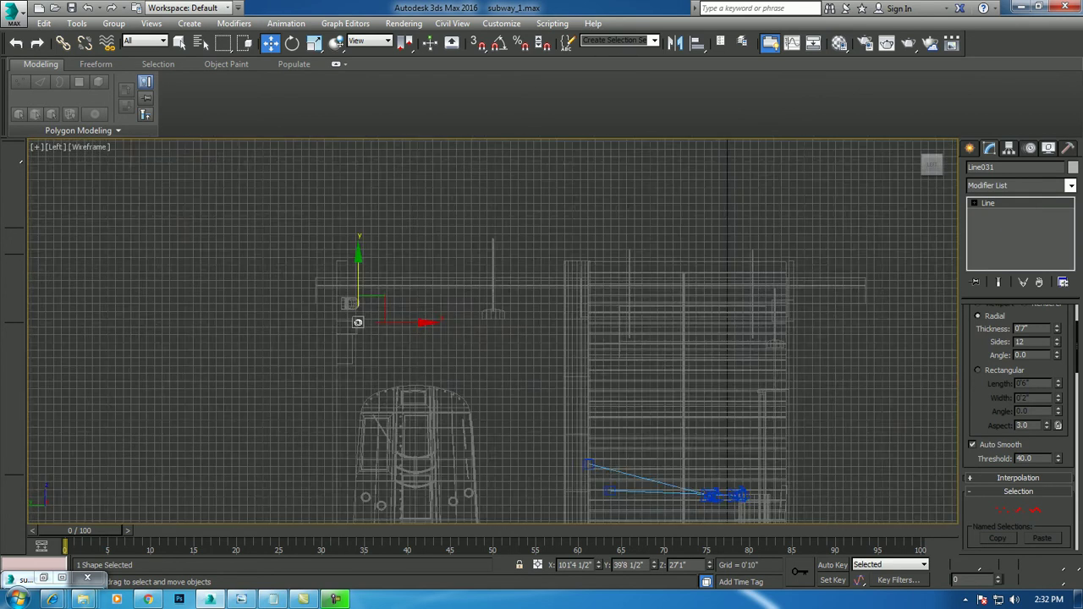
pyautogui.scroll(3, 584, 336)
pyautogui.moveTo(868, 478); pyautogui.dragTo(513, 326, button='middle')
pyautogui.scroll(4, 521, 326)
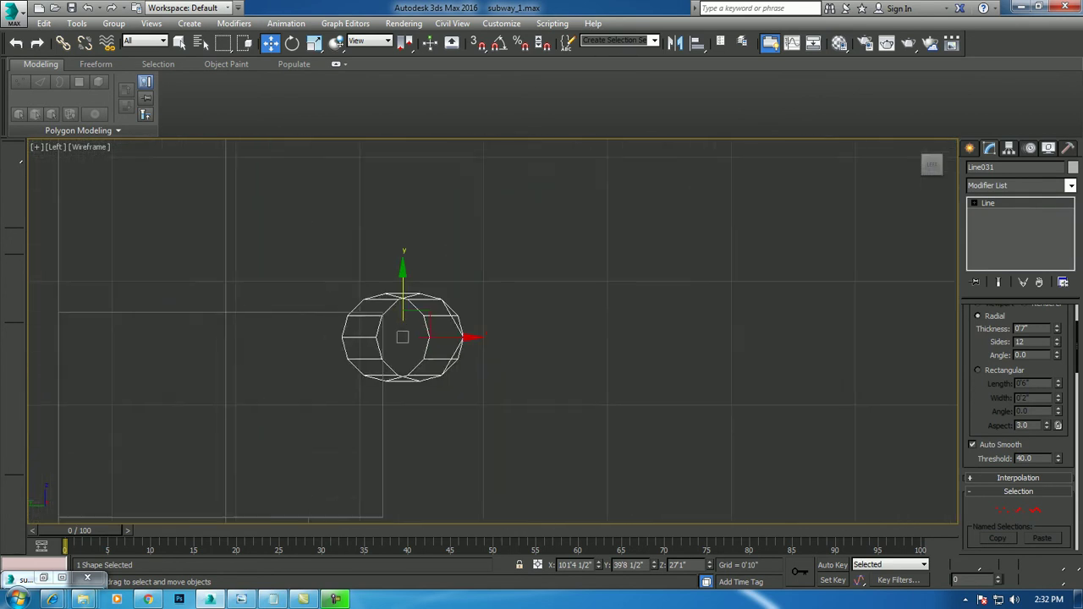
pyautogui.scroll(-2, 521, 326)
pyautogui.scroll(-2, 521, 325)
pyautogui.scroll(-1, 521, 325)
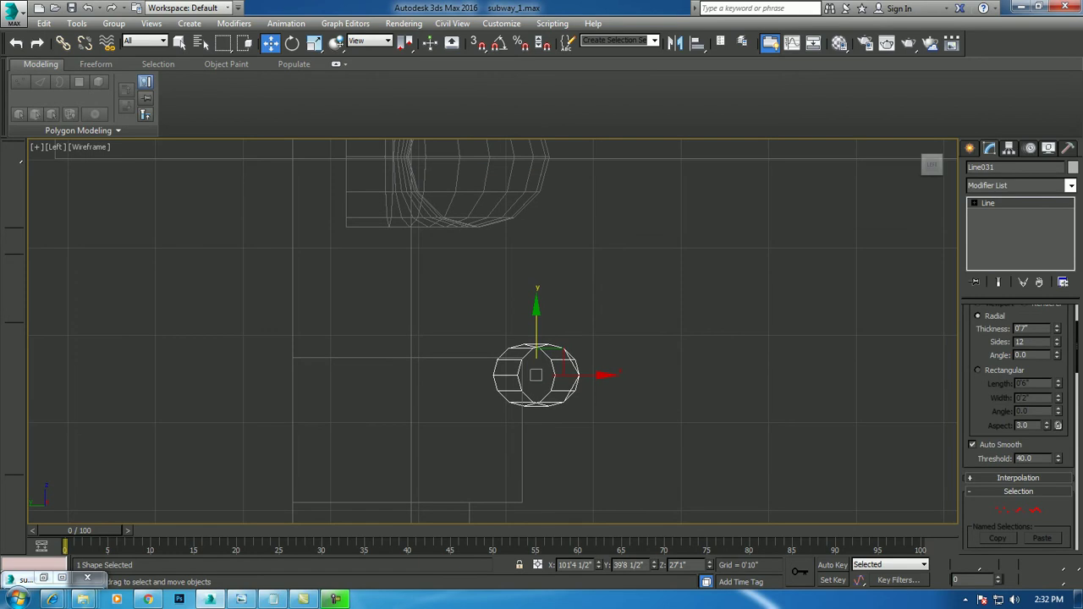
# Make the Left view the active maximized view and start a new Line shape.
pyautogui.hotkey('alt', 'w')
pyautogui.hotkey('alt', 'w')
pyautogui.moveTo(465, 297); pyautogui.dragTo(230, 297, button='middle')
pyautogui.hotkey('alt', 'w')
pyautogui.rightClick(643, 237)
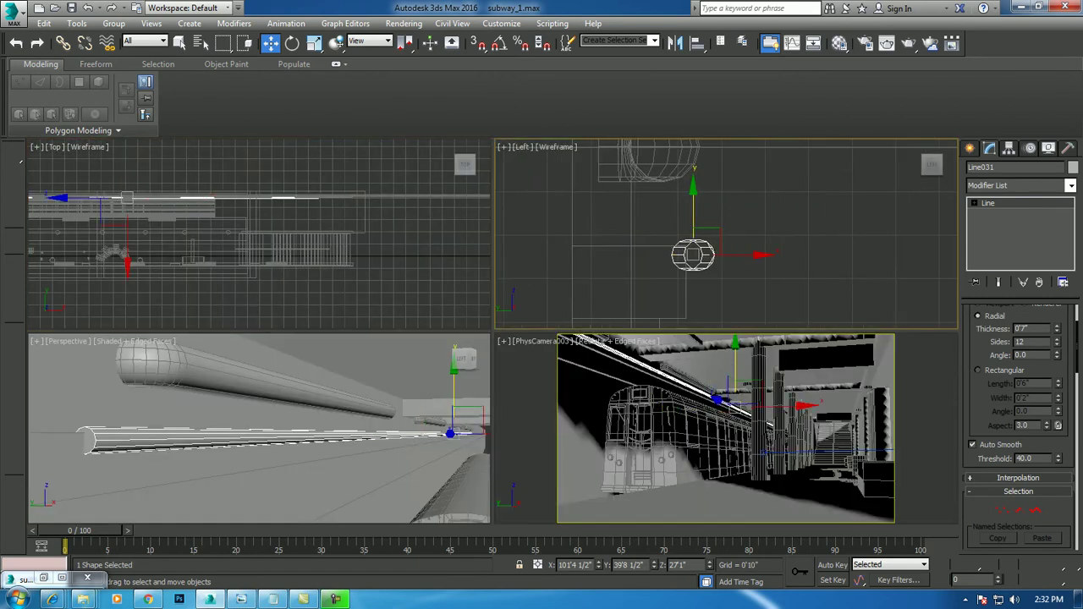
pyautogui.hotkey('alt', 'w')
pyautogui.press('e')
pyautogui.click(514, 342)
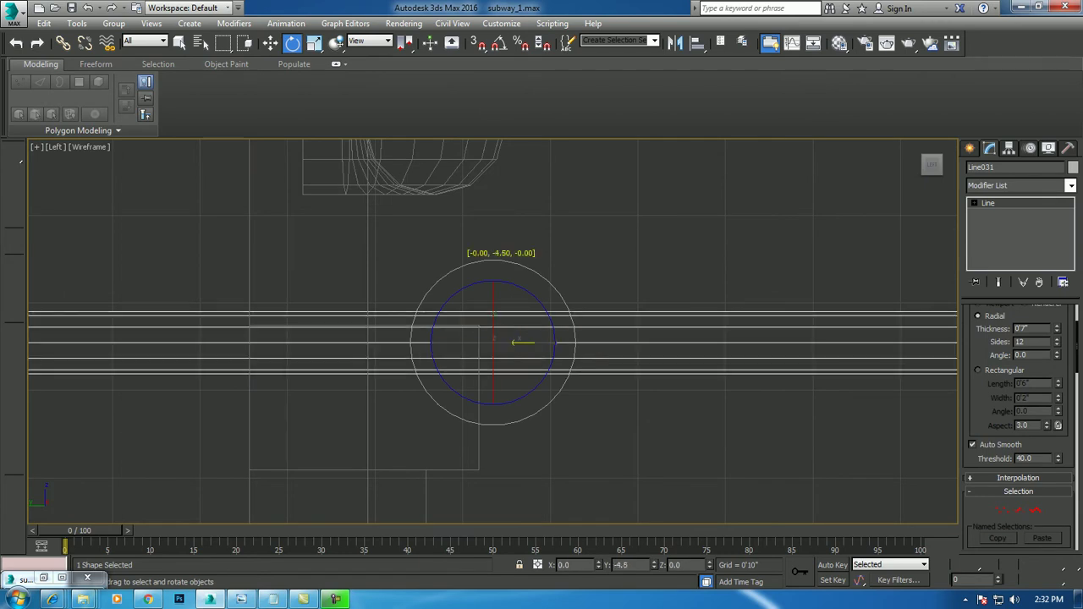
pyautogui.press('1')
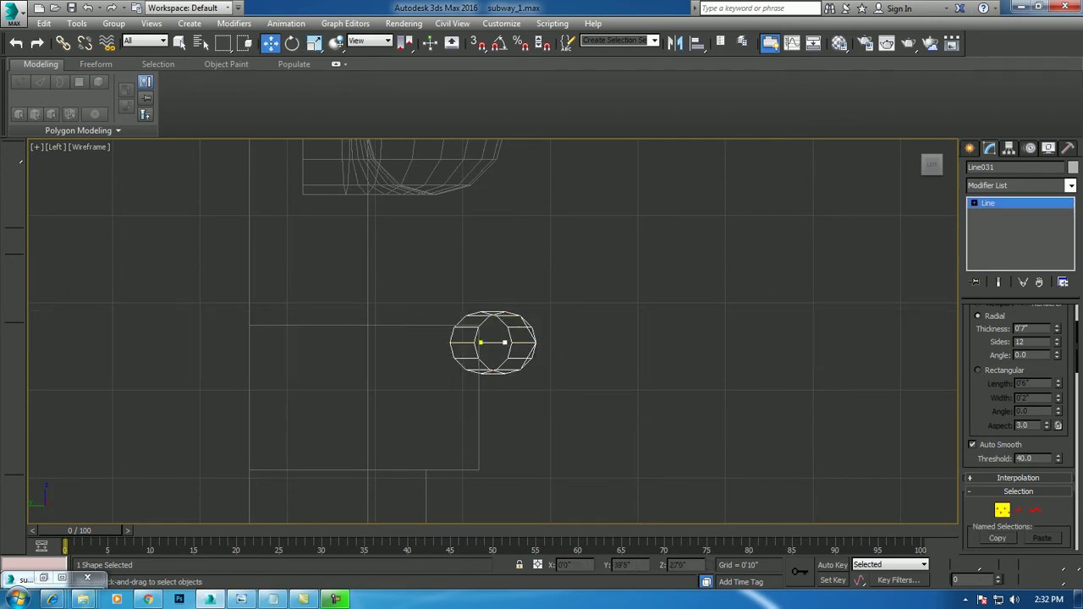
pyautogui.hotkey('alt', 'w')
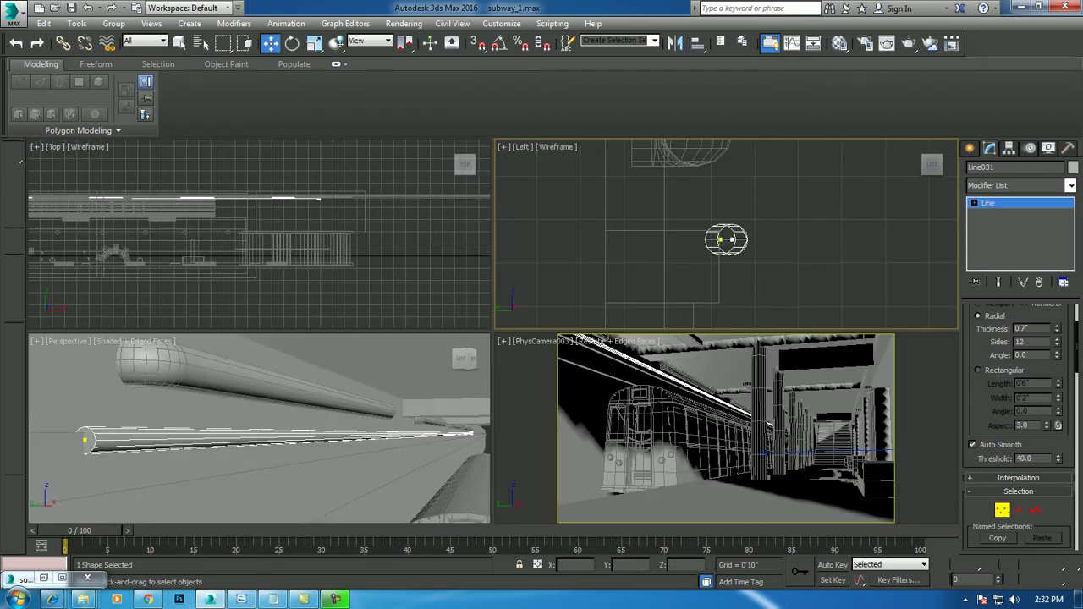
pyautogui.press('1')
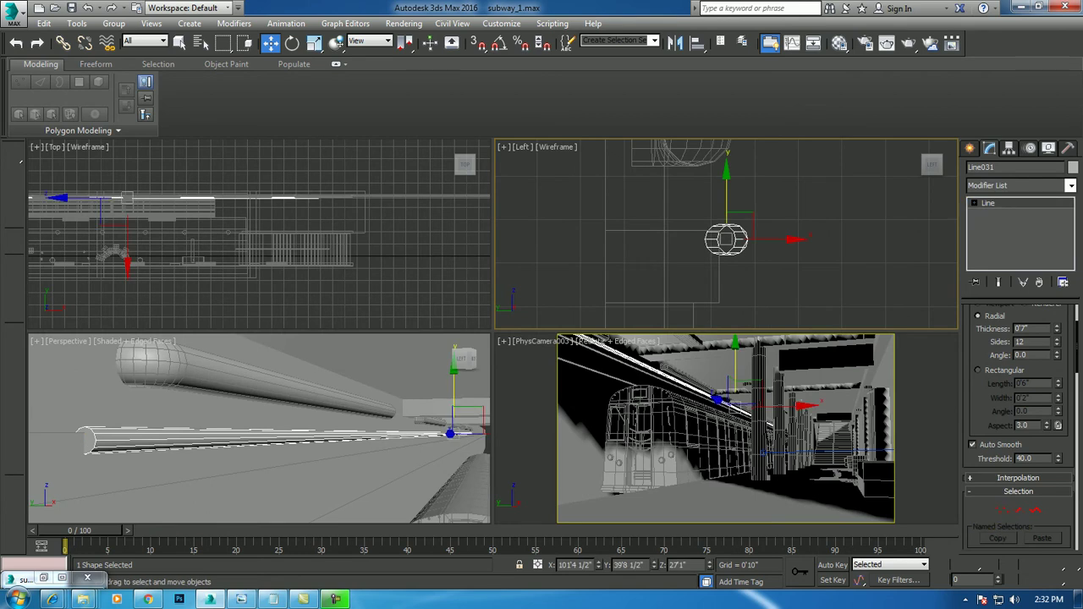
pyautogui.hotkey('alt', 'w')
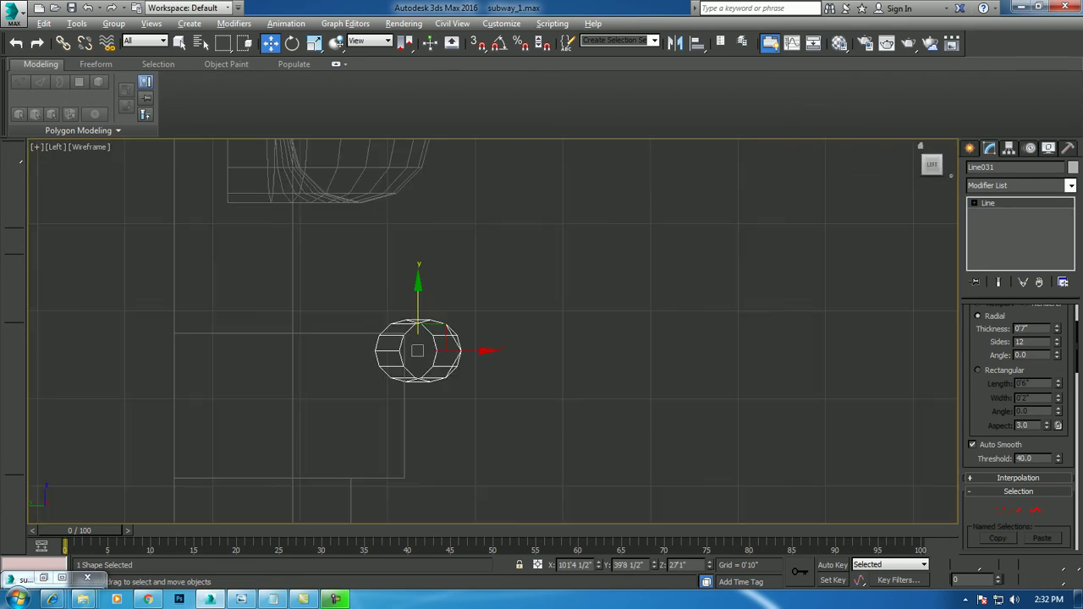
pyautogui.click(991, 244)
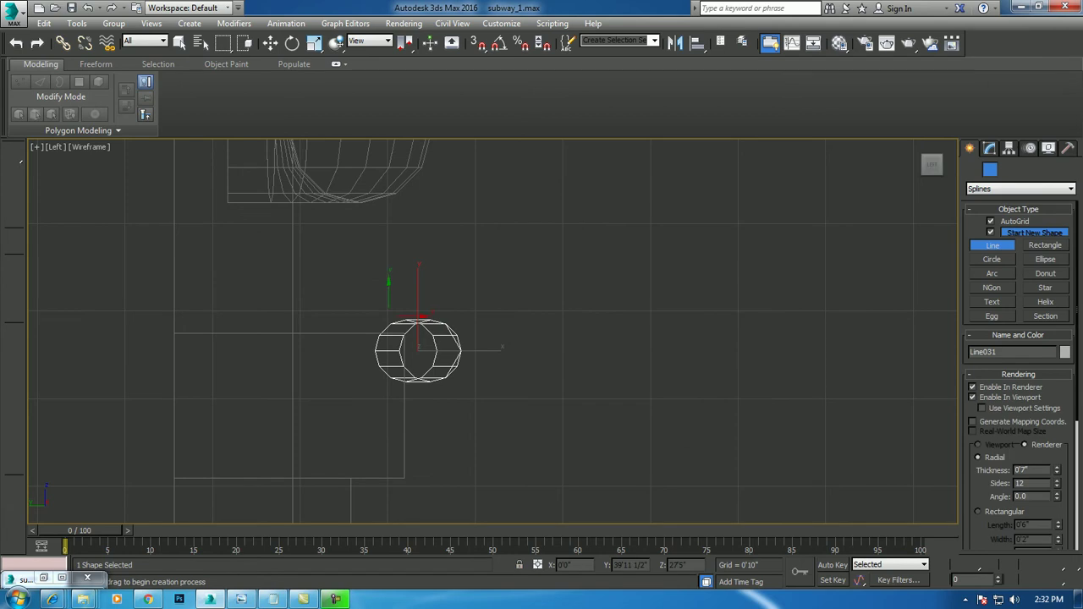
# Draw a four-point line hooking around the pipe in the Left view.
pyautogui.click(418, 311)
pyautogui.rightClick(444, 297)
pyautogui.click(386, 309)
pyautogui.click(458, 310)
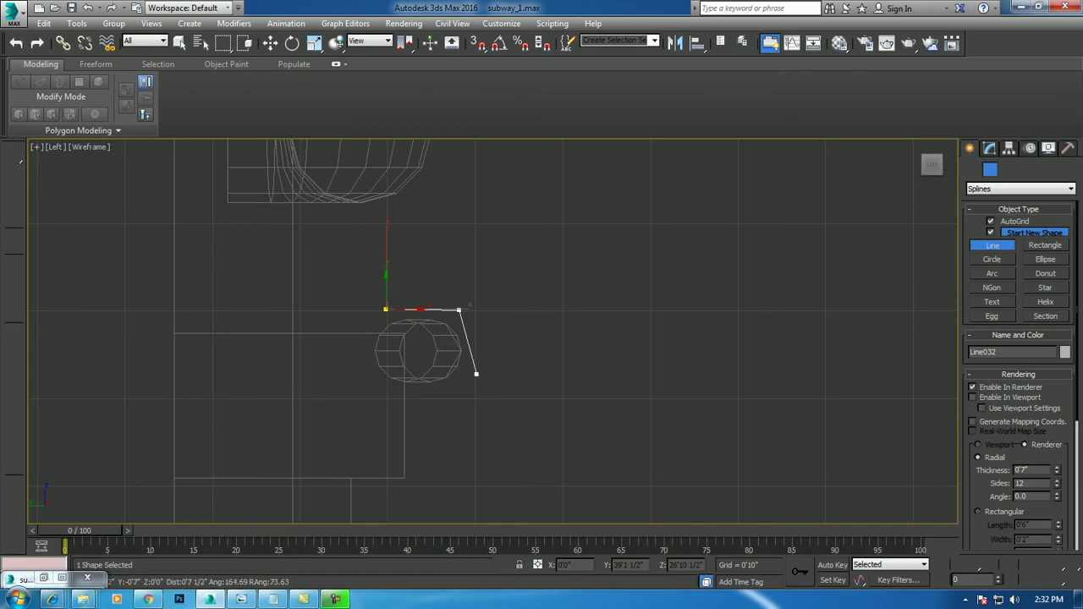
pyautogui.click(474, 397)
pyautogui.click(392, 401)
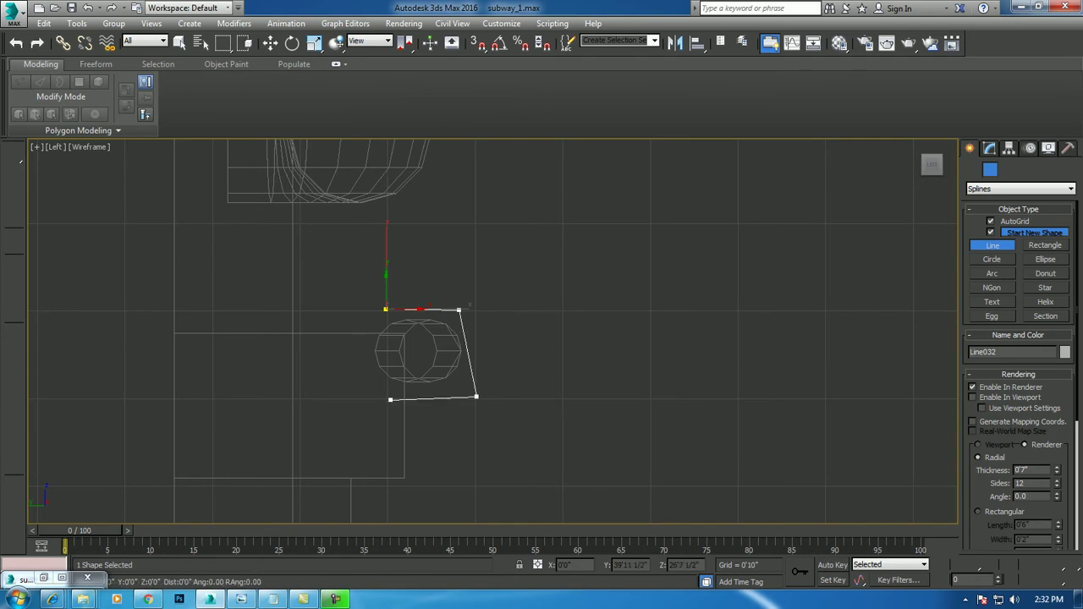
pyautogui.press('w')
# Fillet the line's two corner vertices into a smooth curve.
pyautogui.click(989, 148)
pyautogui.press('1')
pyautogui.moveTo(527, 271); pyautogui.dragTo(435, 425)
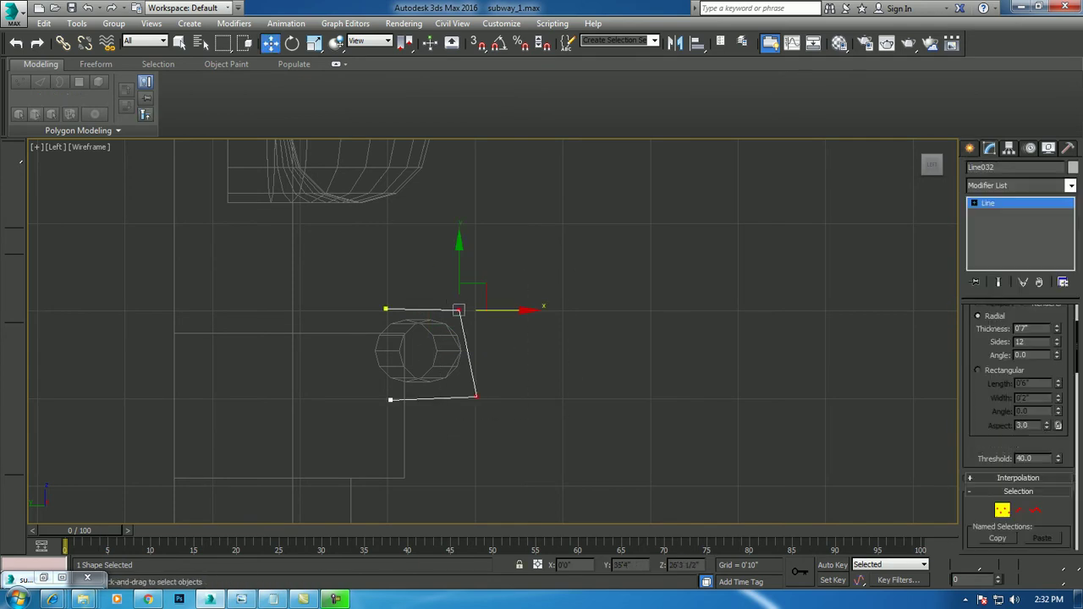
pyautogui.scroll(-3, 1020, 423)
pyautogui.scroll(-3, 1019, 423)
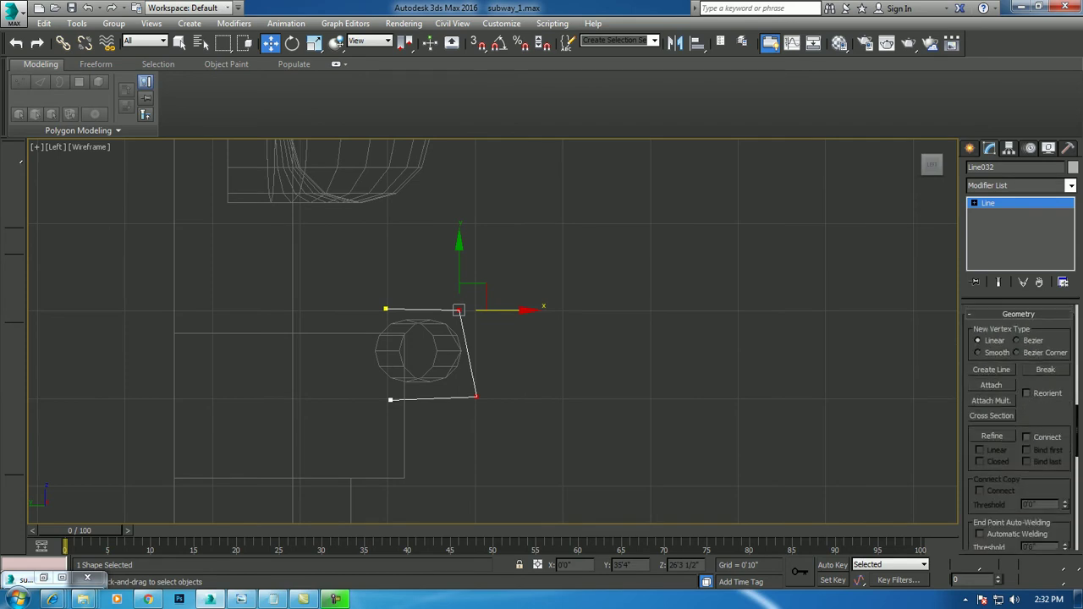
pyautogui.scroll(-2, 1020, 423)
pyautogui.scroll(-2, 1019, 423)
pyautogui.scroll(-2, 1019, 423)
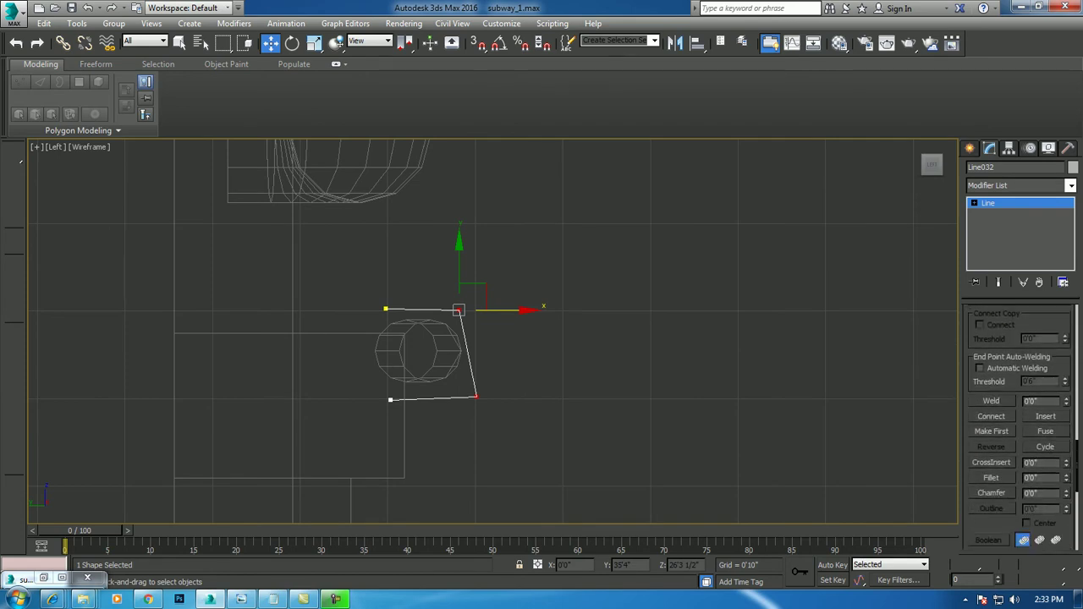
pyautogui.click(991, 478)
pyautogui.moveTo(460, 310); pyautogui.dragTo(459, 271)
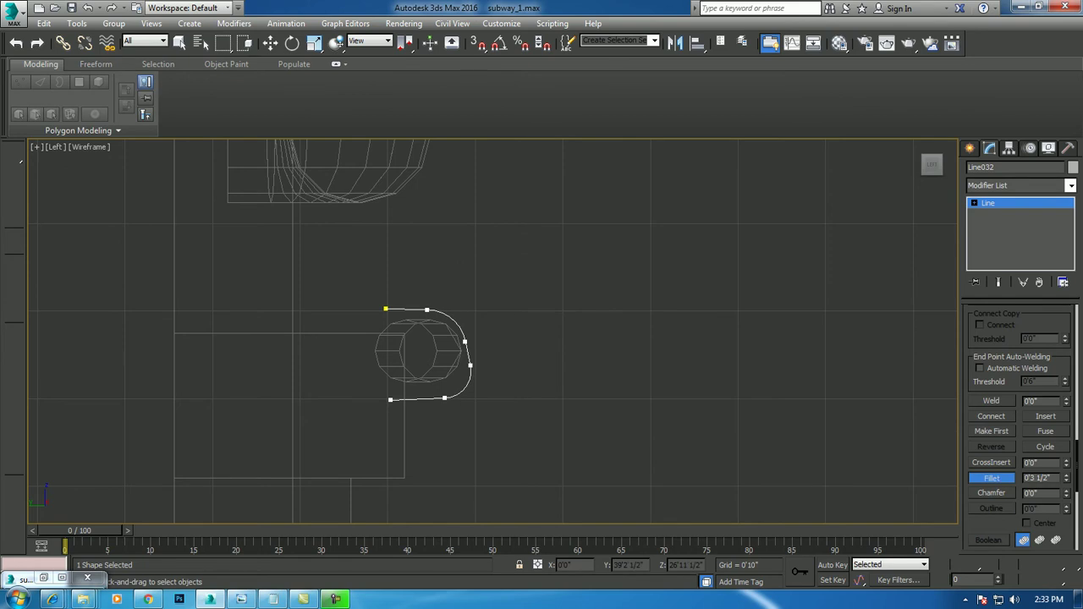
# Reposition the line's bottom and top end vertices, checking the curve in perspective.
pyautogui.press('w')
pyautogui.moveTo(351, 381)
pyautogui.mouseDown()
pyautogui.moveTo(461, 428)
pyautogui.moveTo(433, 385)
pyautogui.mouseUp()
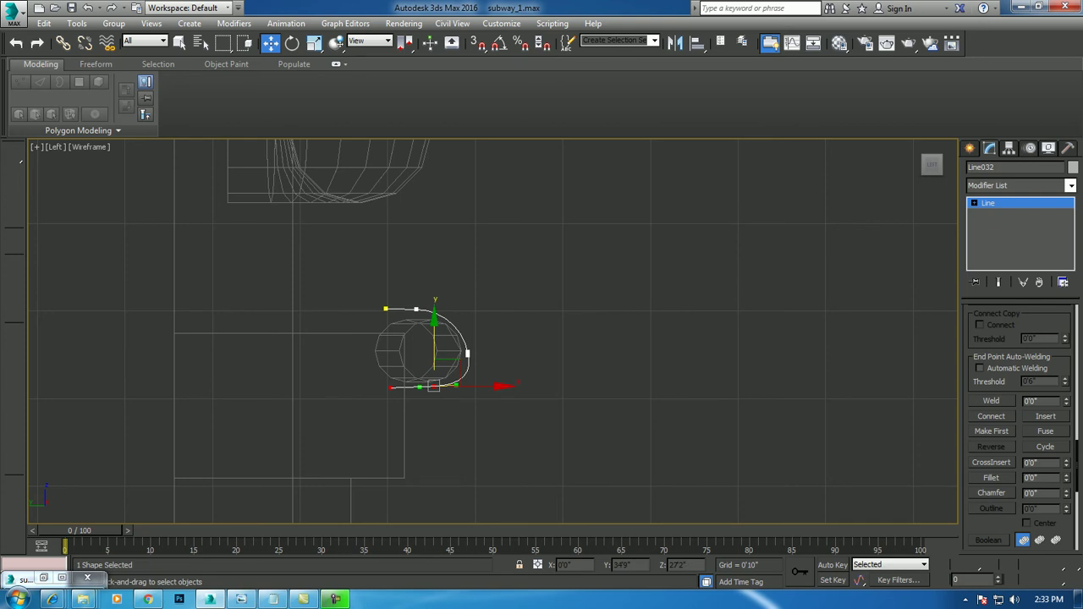
pyautogui.hotkey('alt', 'w')
pyautogui.keyDown('alt'); pyautogui.moveTo(356, 434); pyautogui.dragTo(389, 423, button='middle'); pyautogui.keyUp('alt')
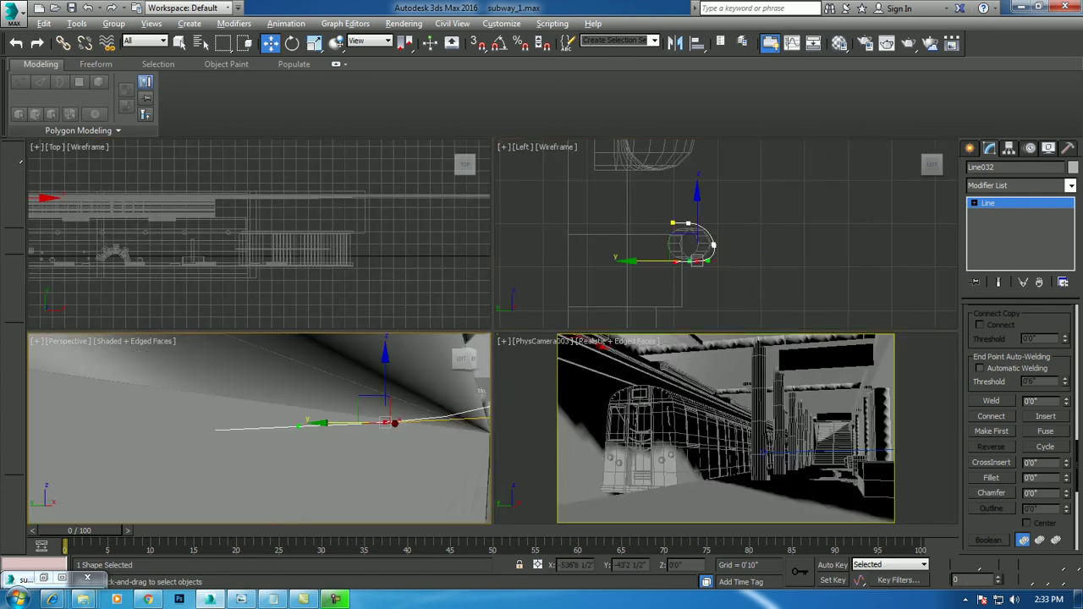
pyautogui.hotkey('alt', 'w')
pyautogui.keyDown('alt'); pyautogui.moveTo(389, 322); pyautogui.dragTo(409, 313, button='middle'); pyautogui.keyUp('alt')
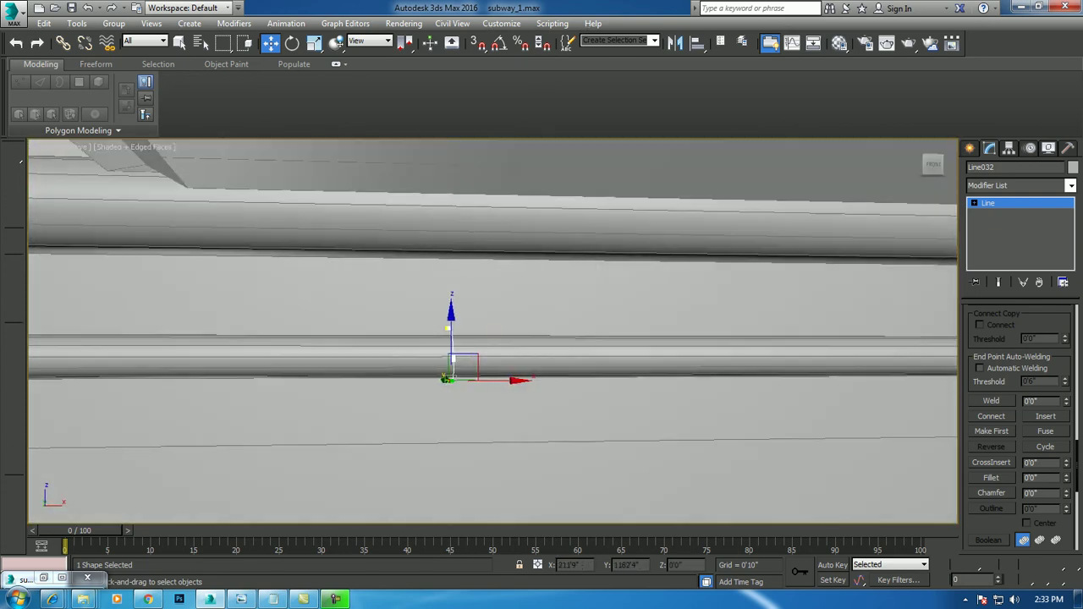
pyautogui.moveTo(395, 310); pyautogui.dragTo(461, 338)
pyautogui.moveTo(381, 290); pyautogui.dragTo(476, 341)
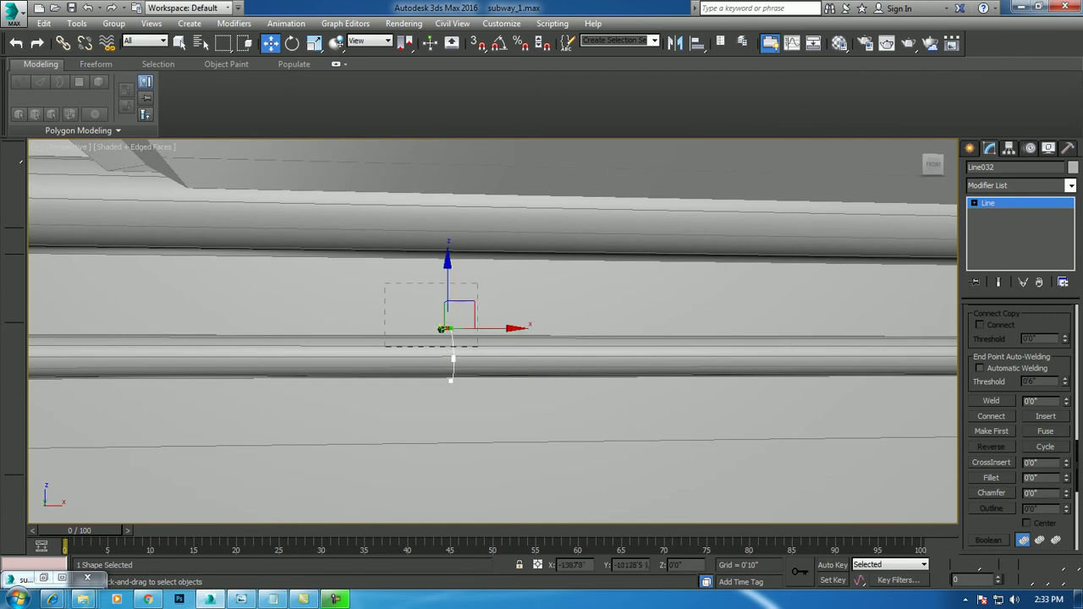
pyautogui.moveTo(477, 341)
pyautogui.keyDown('alt'); pyautogui.mouseDown(button='middle')
pyautogui.moveTo(465, 347)
pyautogui.moveTo(508, 338)
pyautogui.mouseUp(button='middle'); pyautogui.keyUp('alt')
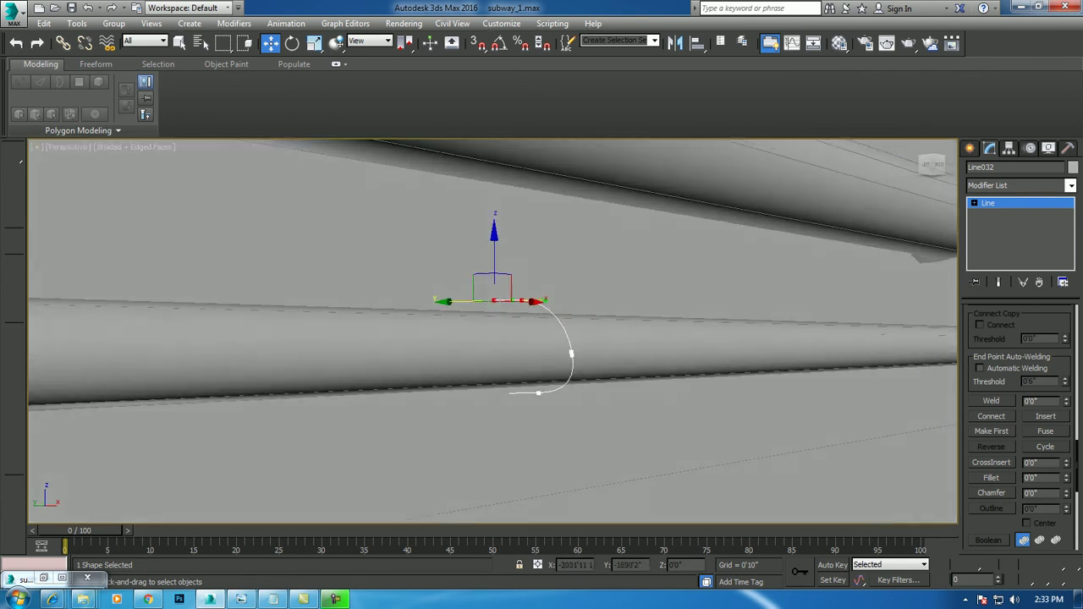
pyautogui.press('1')
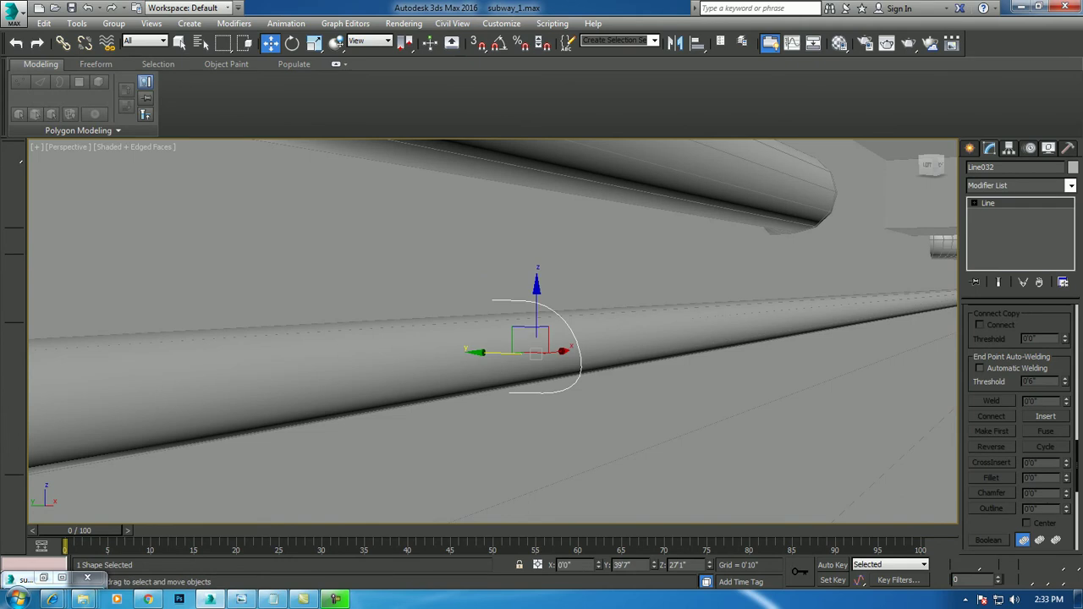
pyautogui.scroll(5, 1020, 406)
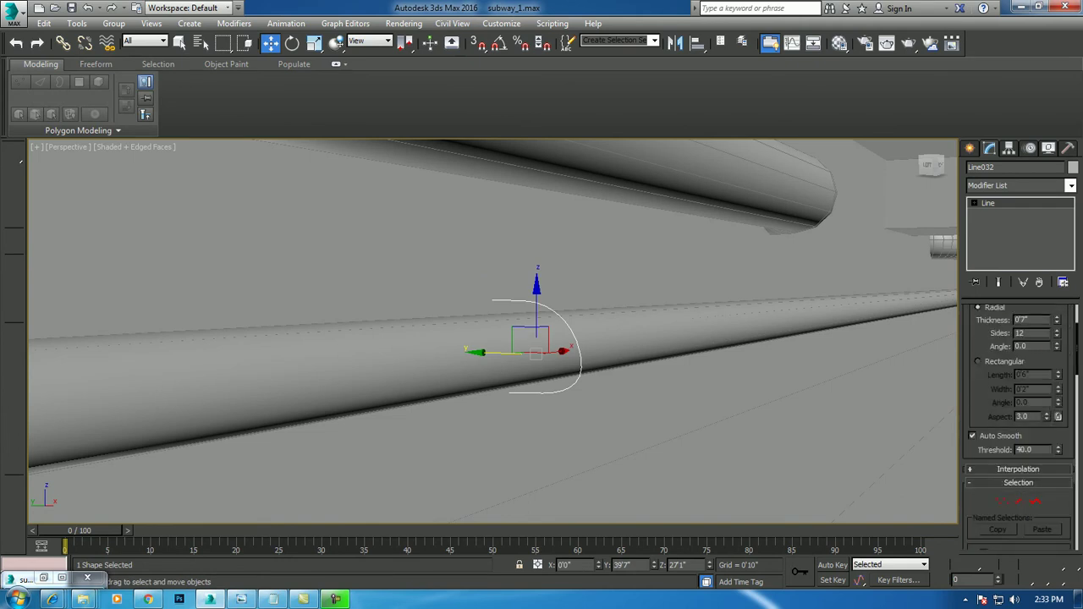
pyautogui.scroll(1, 1019, 406)
# Make the line render as a thin rectangular strip, 0'3" by 0'1/2".
pyautogui.scroll(2, 1020, 406)
pyautogui.click(972, 336)
pyautogui.moveTo(1057, 462); pyautogui.dragTo(1057, 508)
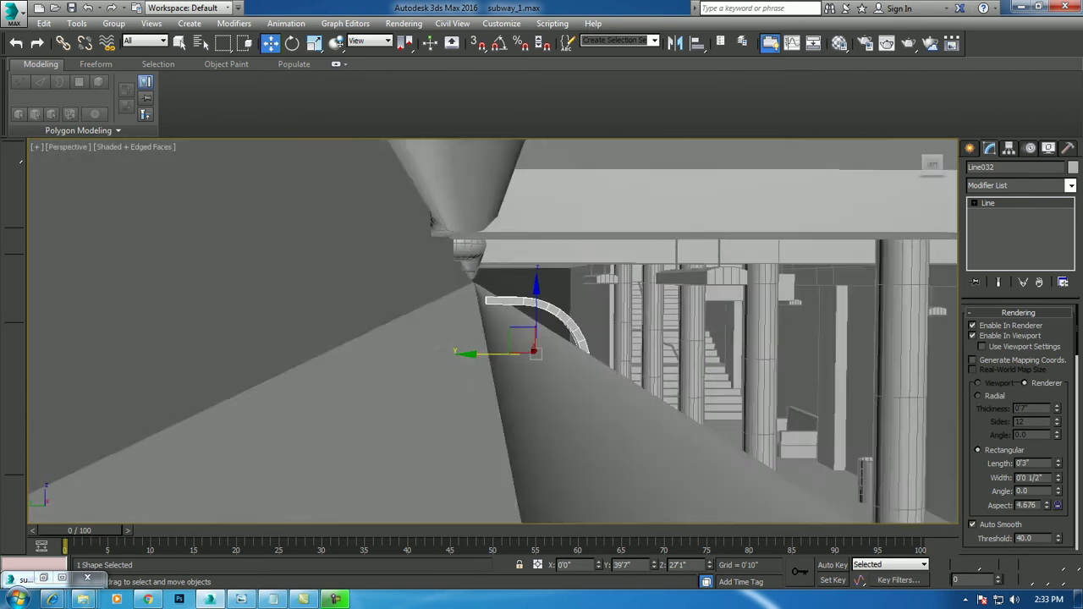
pyautogui.moveTo(507, 338)
pyautogui.keyDown('alt'); pyautogui.mouseDown(button='middle')
pyautogui.moveTo(541, 322)
pyautogui.moveTo(550, 339)
pyautogui.mouseUp(button='middle'); pyautogui.keyUp('alt')
# Extend a straight section from the clamp's top vertex.
pyautogui.click(987, 203)
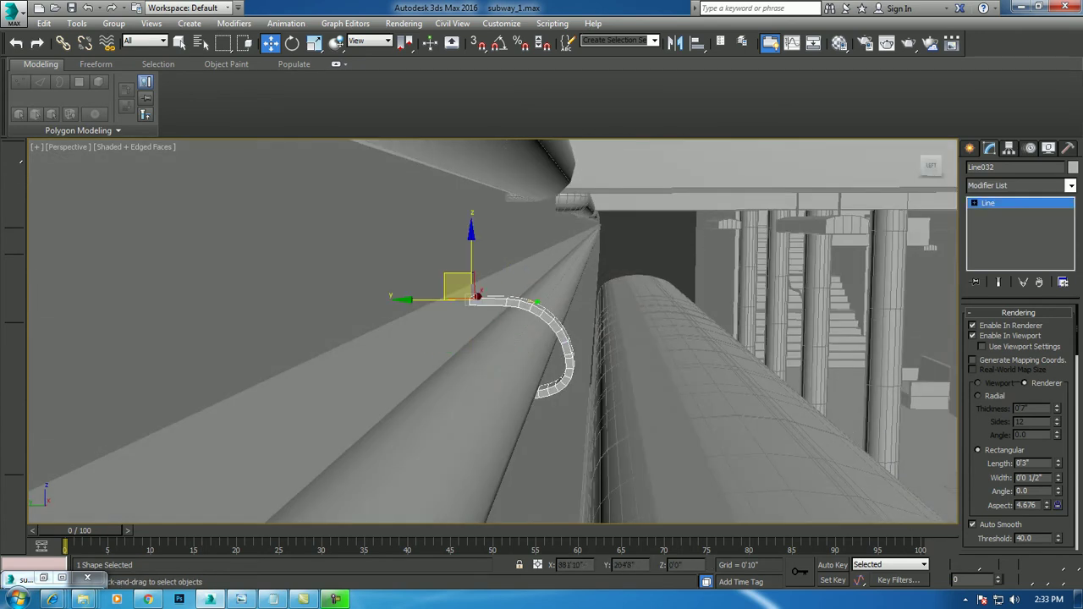
pyautogui.moveTo(470, 298); pyautogui.dragTo(375, 300)
pyautogui.keyDown('alt'); pyautogui.moveTo(375, 300); pyautogui.dragTo(559, 339, button='middle'); pyautogui.keyUp('alt')
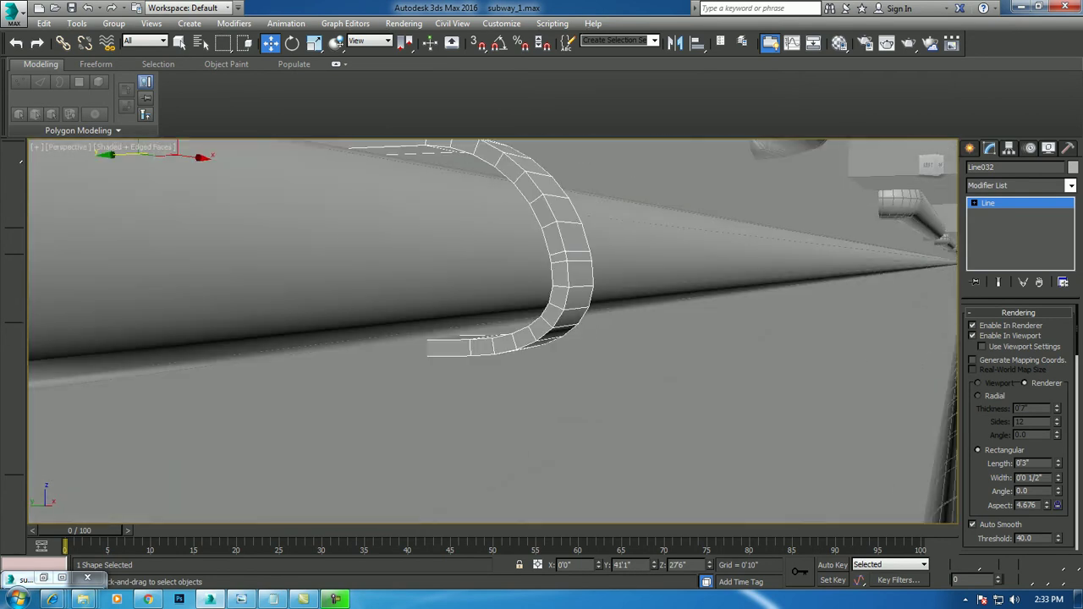
pyautogui.press('F3')
pyautogui.click(570, 253)
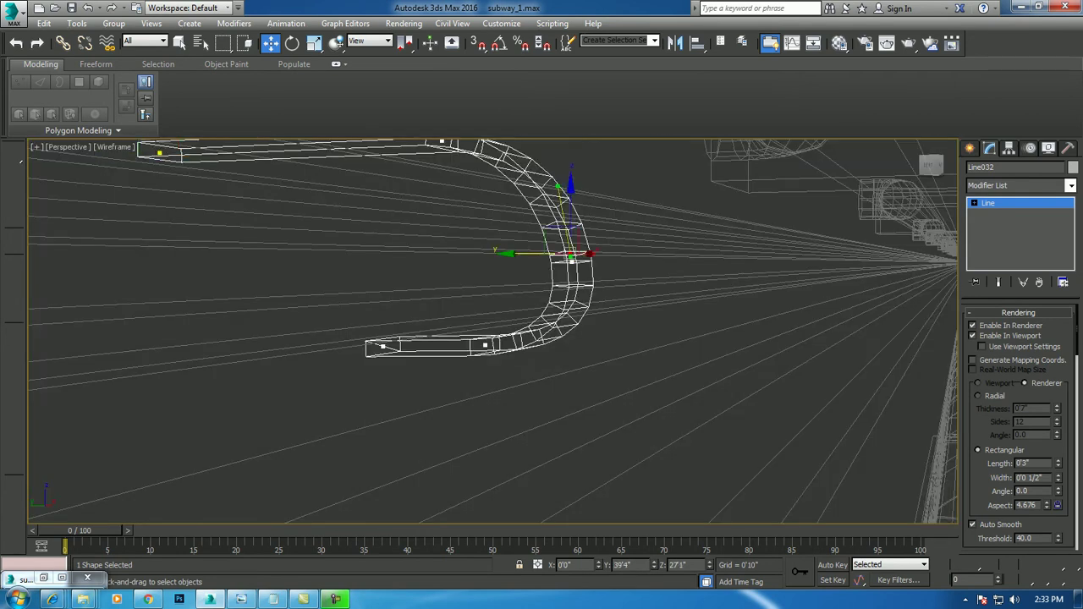
pyautogui.press('F3')
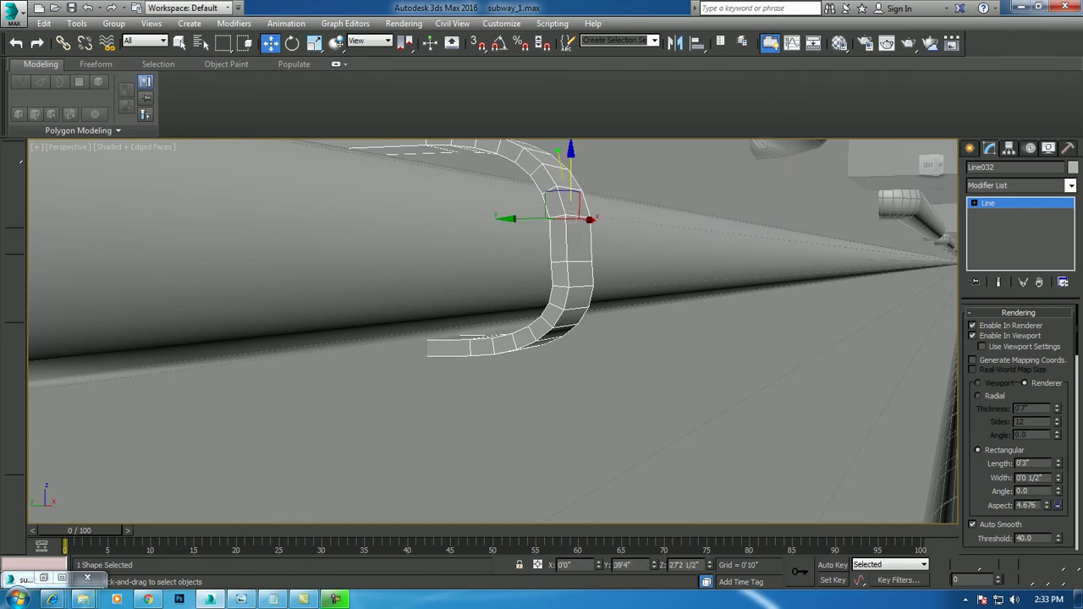
# Nudge the curved line slightly left and zoom in on it in the maximized side view.
pyautogui.keyDown('alt'); pyautogui.moveTo(558, 338); pyautogui.dragTo(592, 305, button='middle'); pyautogui.keyUp('alt')
pyautogui.moveTo(581, 195); pyautogui.dragTo(578, 195)
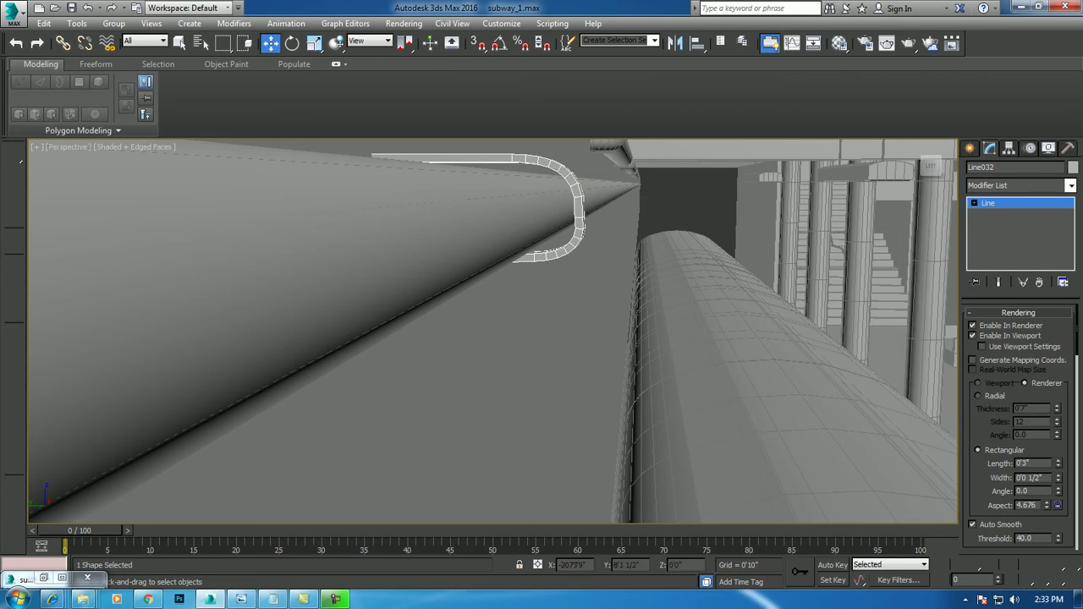
pyautogui.click(582, 215)
pyautogui.moveTo(581, 214); pyautogui.dragTo(568, 215)
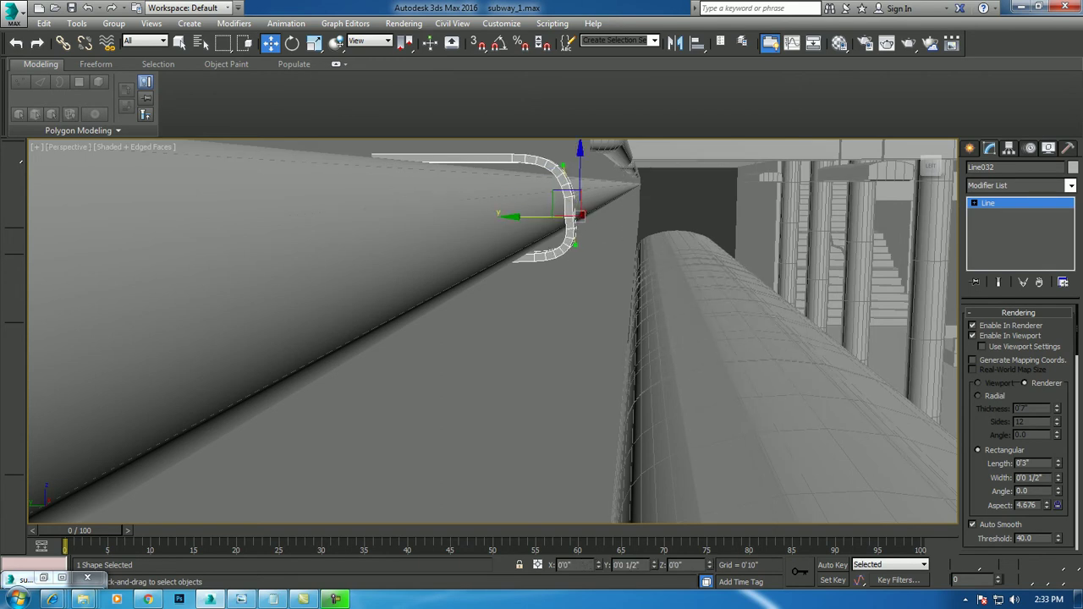
pyautogui.hotkey('alt', 'w')
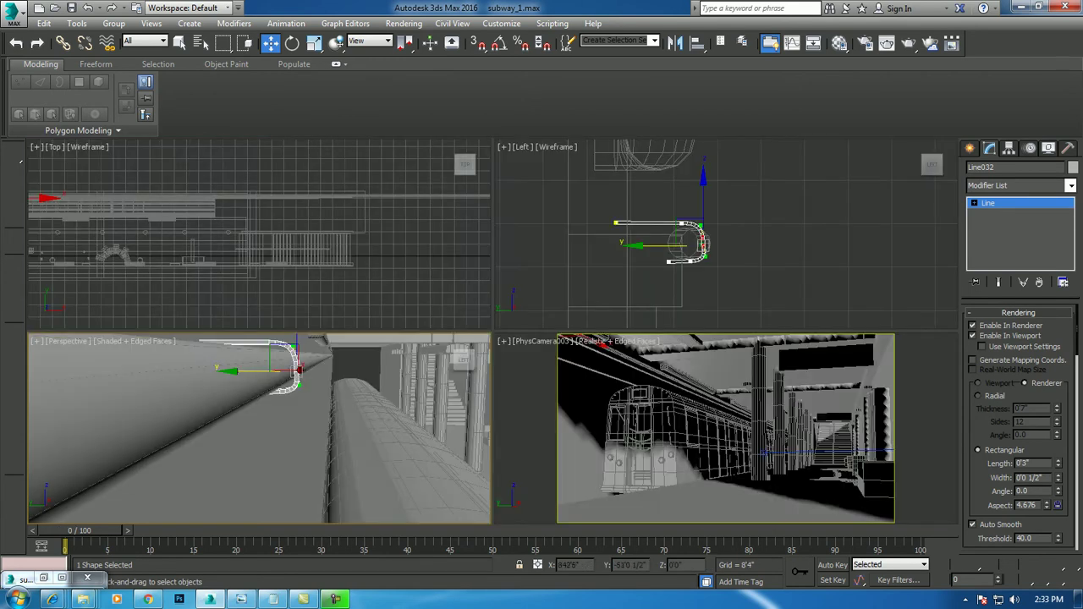
pyautogui.hotkey('alt', 'w')
pyautogui.scroll(2, 514, 386)
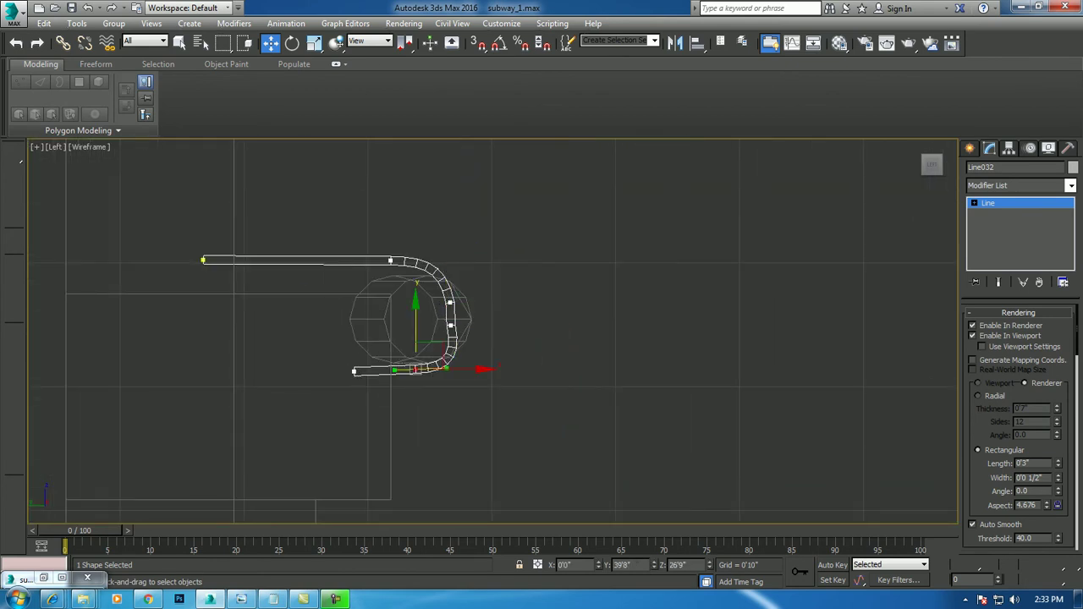
# Delete the curved line and drag a new arc over the top of the pipe.
pyautogui.press('1')
pyautogui.press('Delete')
pyautogui.click(970, 148)
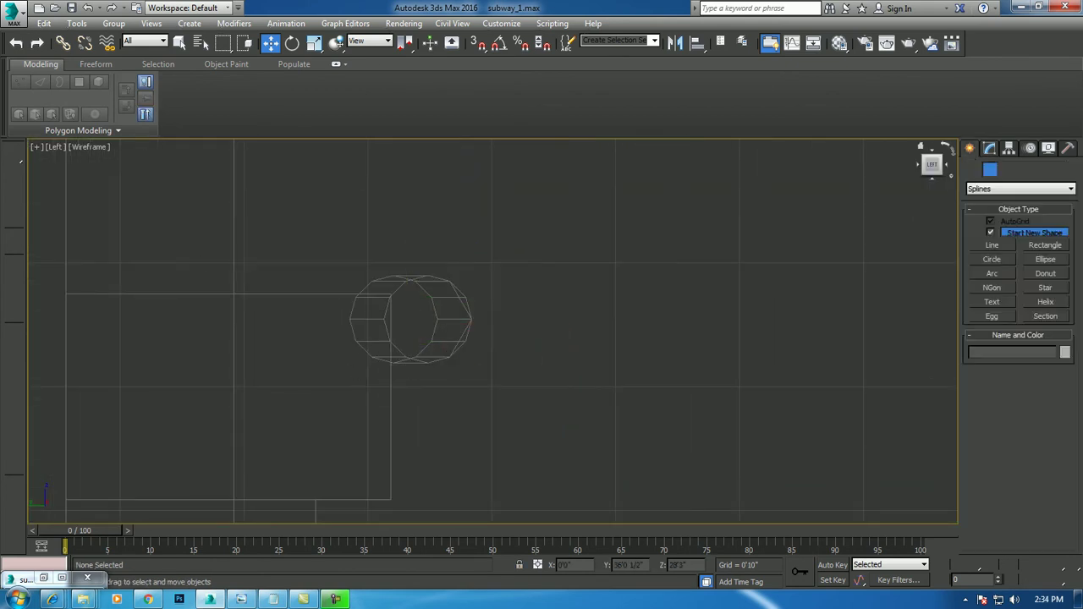
pyautogui.click(991, 274)
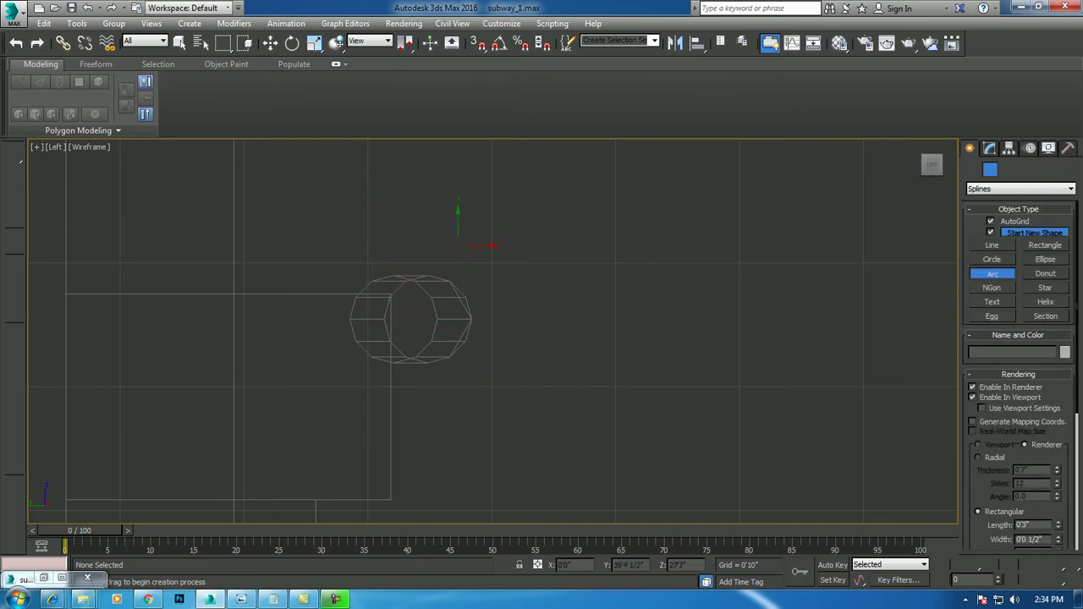
pyautogui.moveTo(365, 326); pyautogui.dragTo(474, 325)
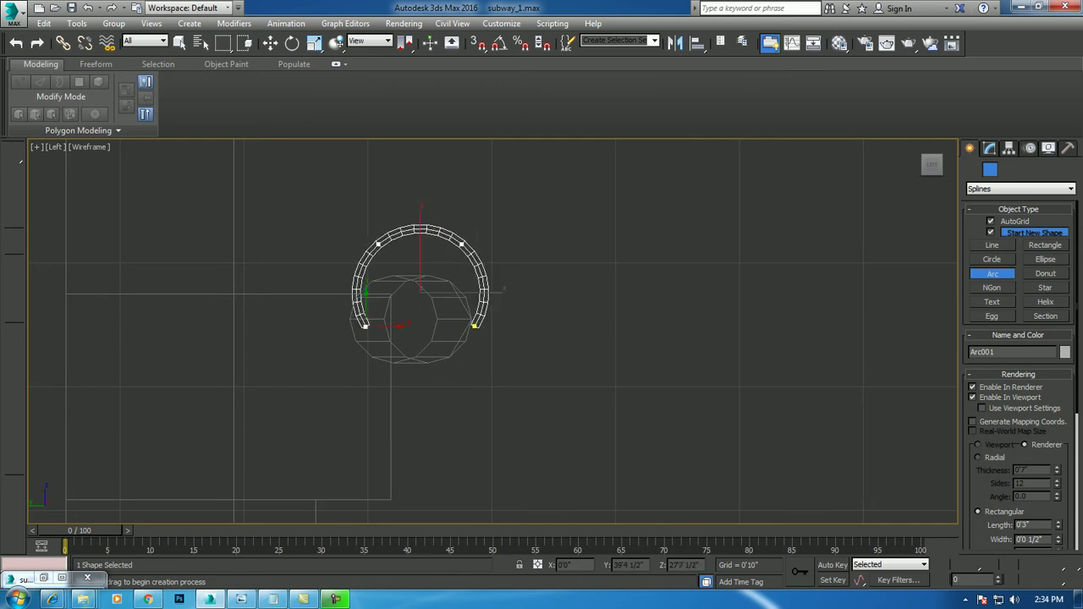
# Finish Arc001, turn on Angle Snap and open Grid and Snap Settings.
pyautogui.click(421, 251)
pyautogui.press('w')
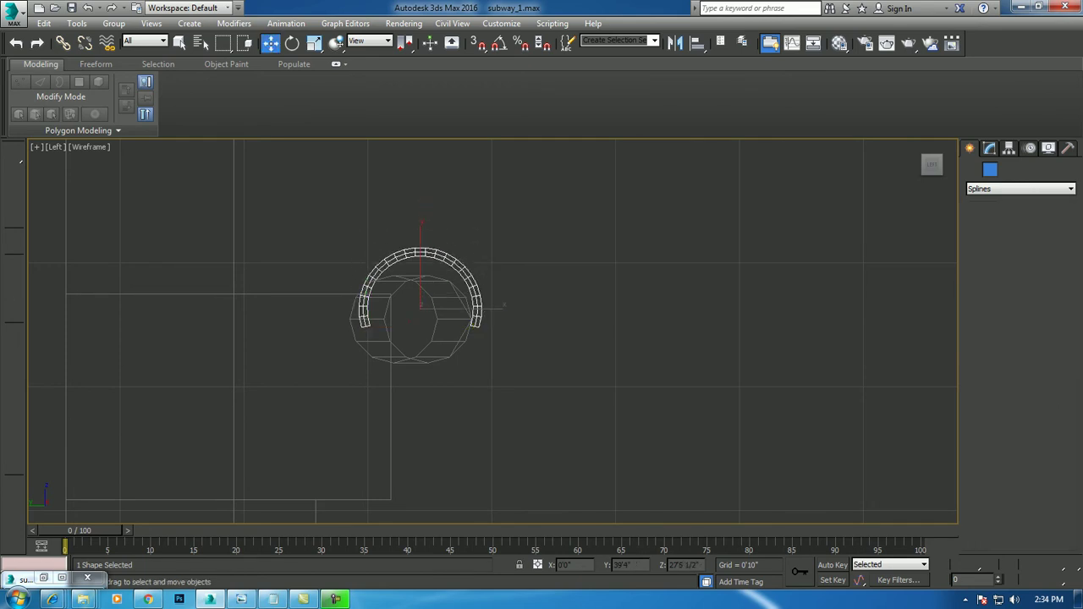
pyautogui.rightClick(499, 42)
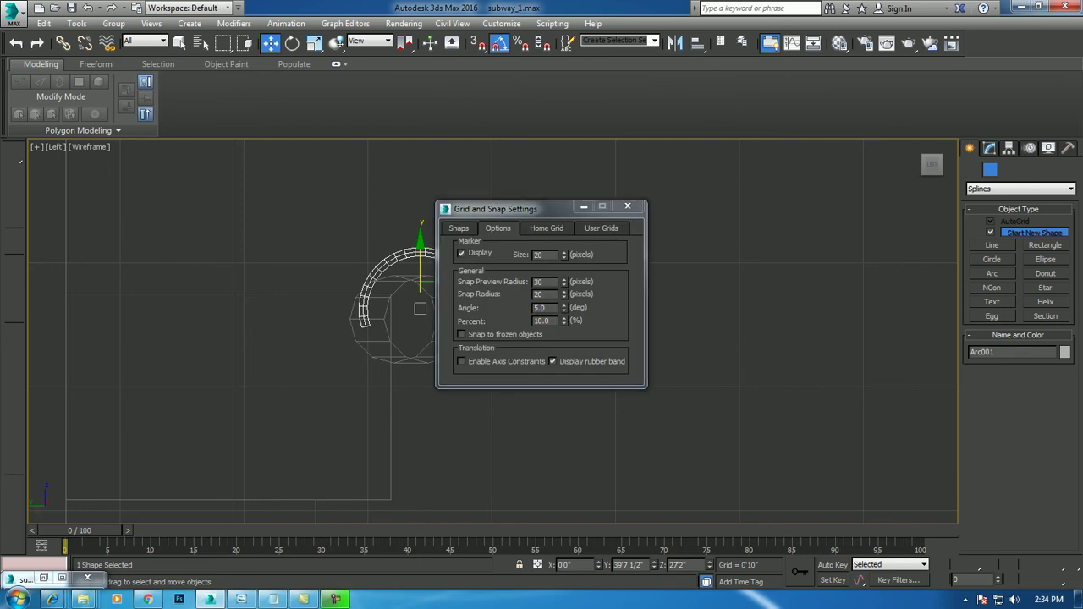
# Set the snap angle to 90 degrees, undoing a trial rotation first.
pyautogui.click(627, 205)
pyautogui.press('e')
pyautogui.moveTo(478, 372); pyautogui.dragTo(506, 292)
pyautogui.hotkey('ctrl', 'z')
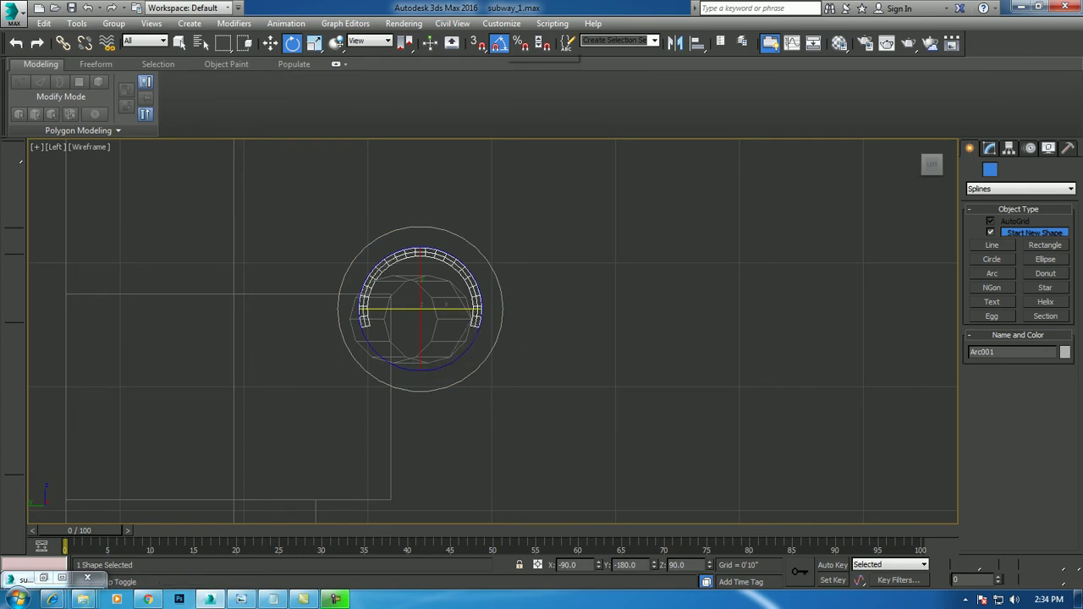
pyautogui.rightClick(499, 43)
pyautogui.write('90')
pyautogui.press('Return')
pyautogui.click(627, 206)
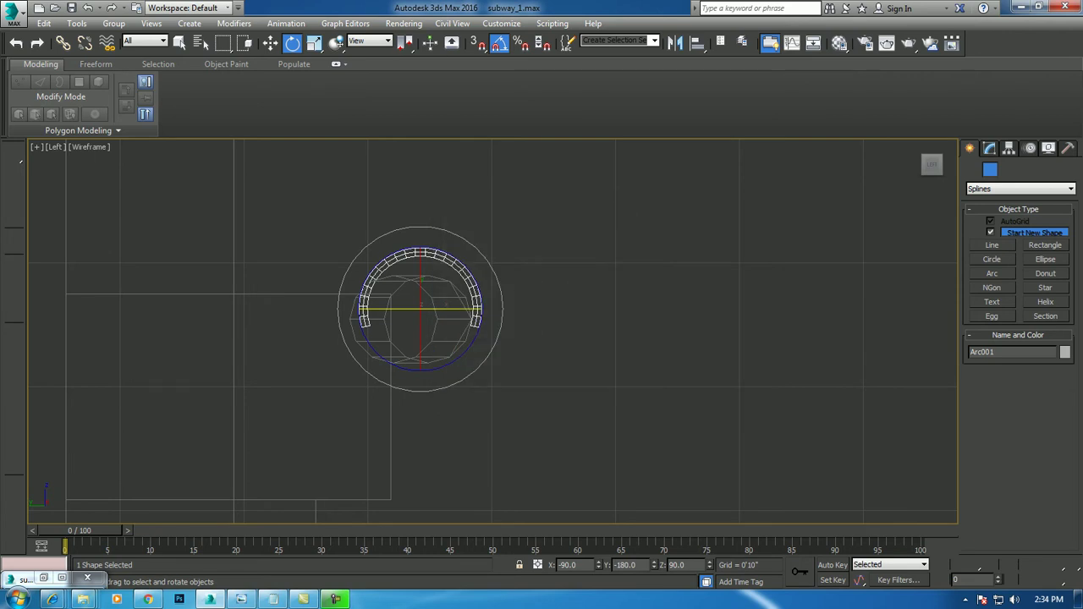
# Rotate the arc 90° onto the pipe's right side and lower it slightly.
pyautogui.moveTo(501, 288); pyautogui.dragTo(498, 339)
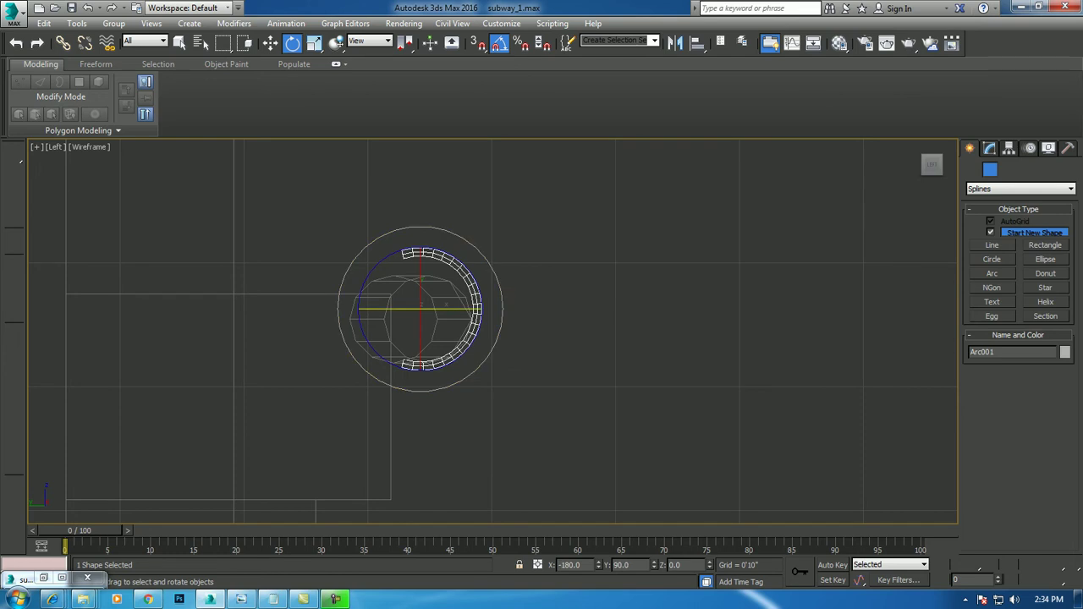
pyautogui.press('w')
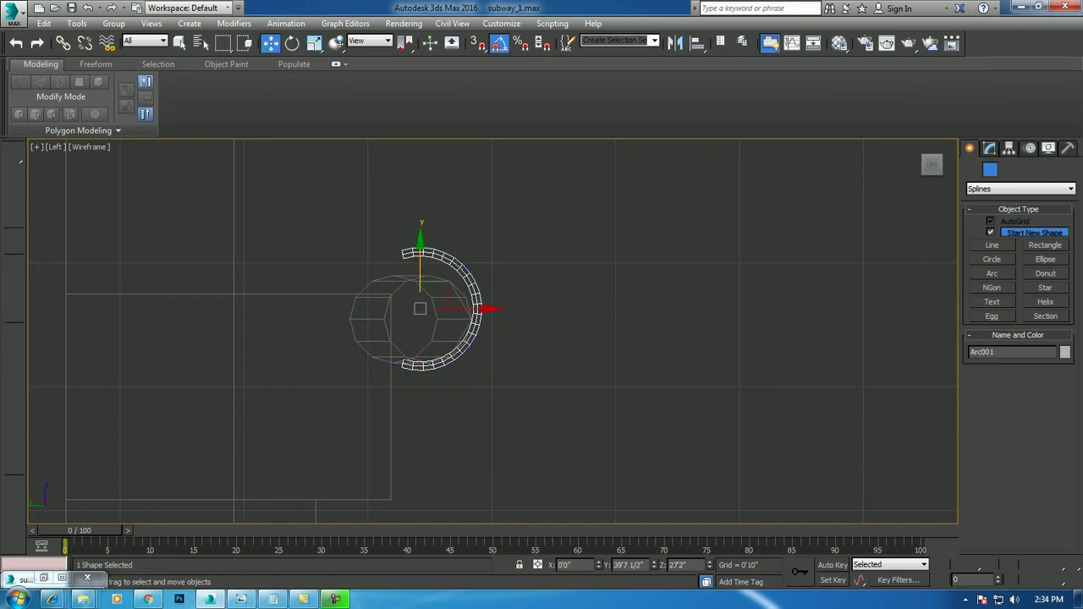
pyautogui.moveTo(421, 241); pyautogui.dragTo(421, 255)
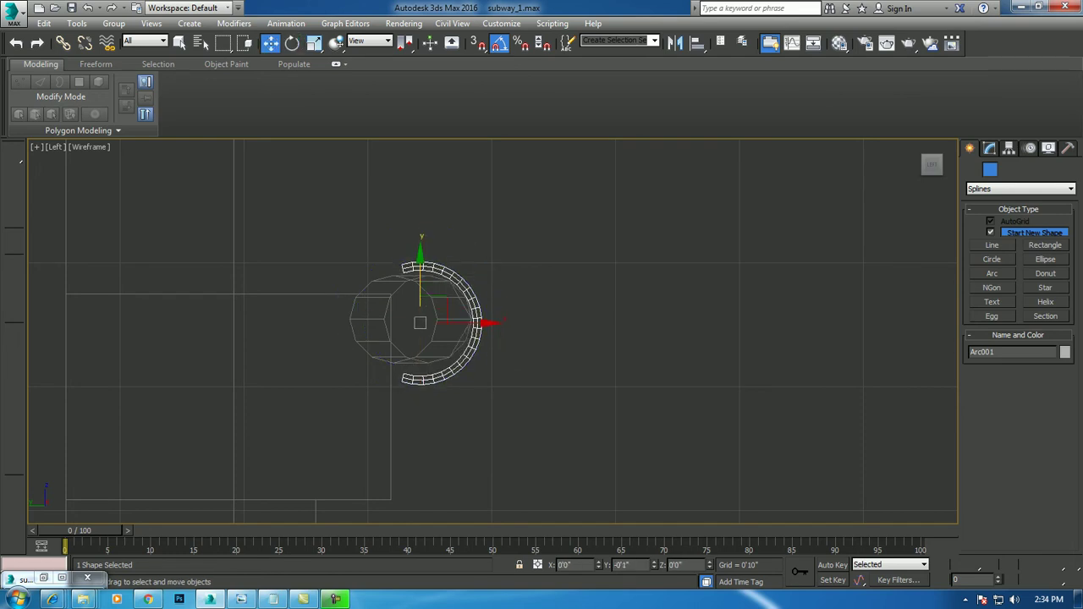
pyautogui.click(988, 148)
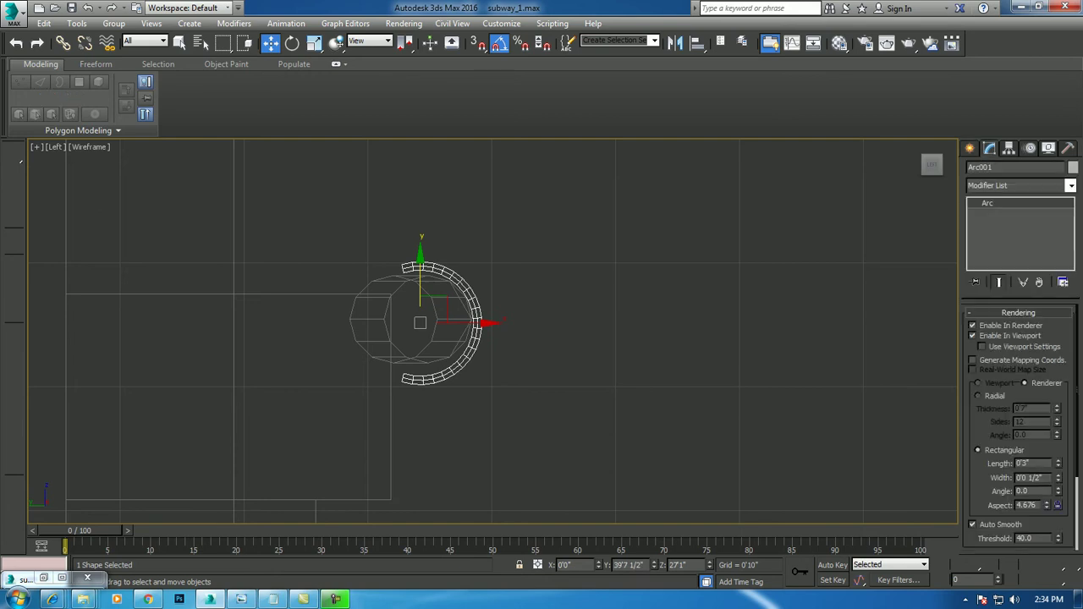
# Scale the arc up to about 118% and shift it slightly left onto the pipe.
pyautogui.press('r')
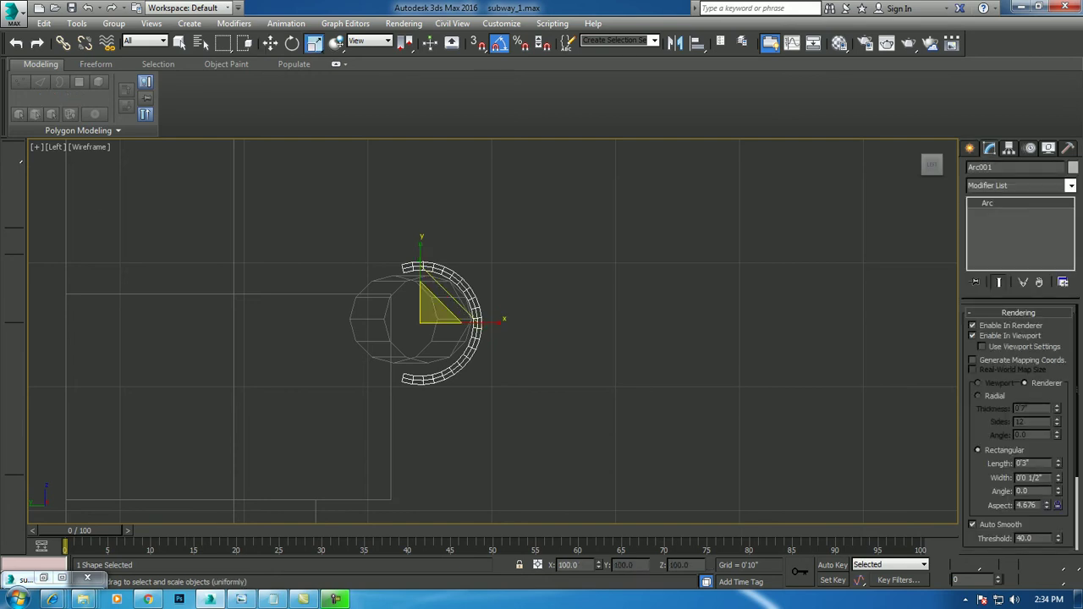
pyautogui.moveTo(440, 304); pyautogui.dragTo(440, 292)
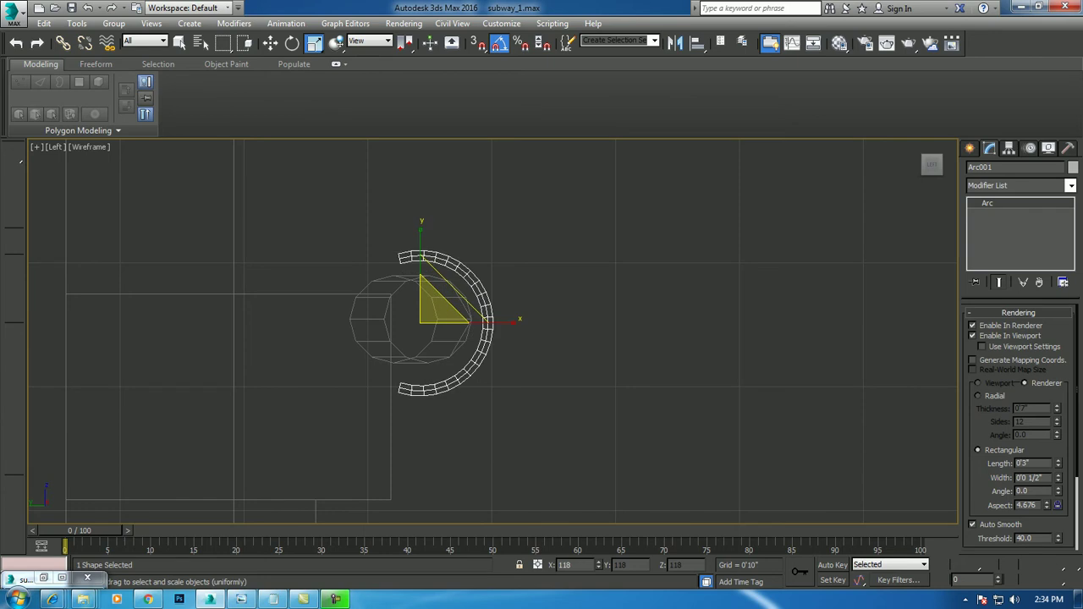
pyautogui.press('w')
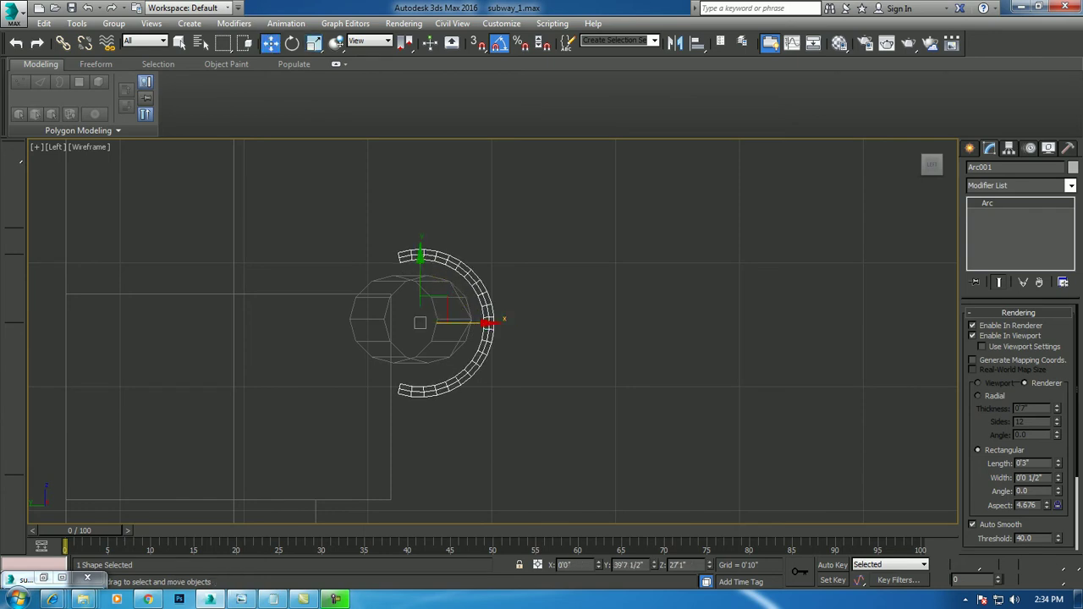
pyautogui.moveTo(461, 322); pyautogui.dragTo(445, 323)
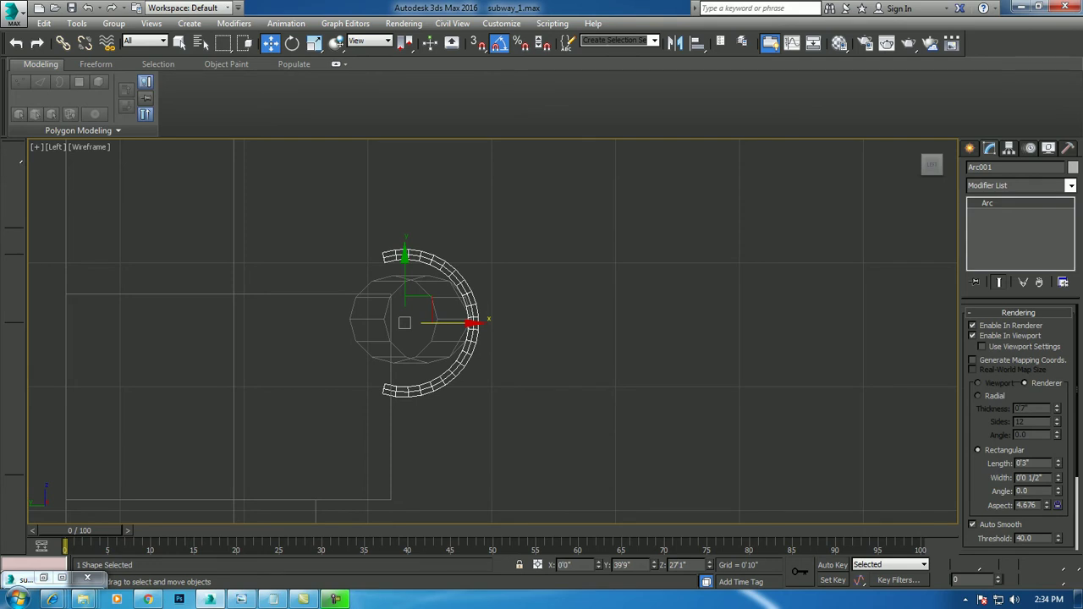
pyautogui.hotkey('alt', 'w')
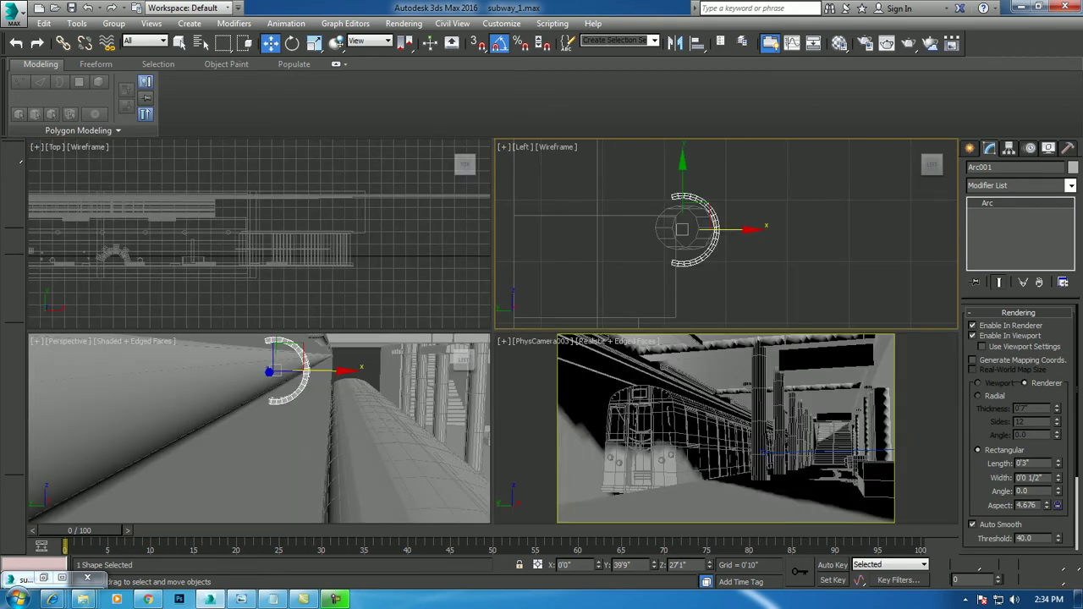
# Scale the arc down in the maximized perspective view until it hugs the pipe.
pyautogui.hotkey('alt', 'w')
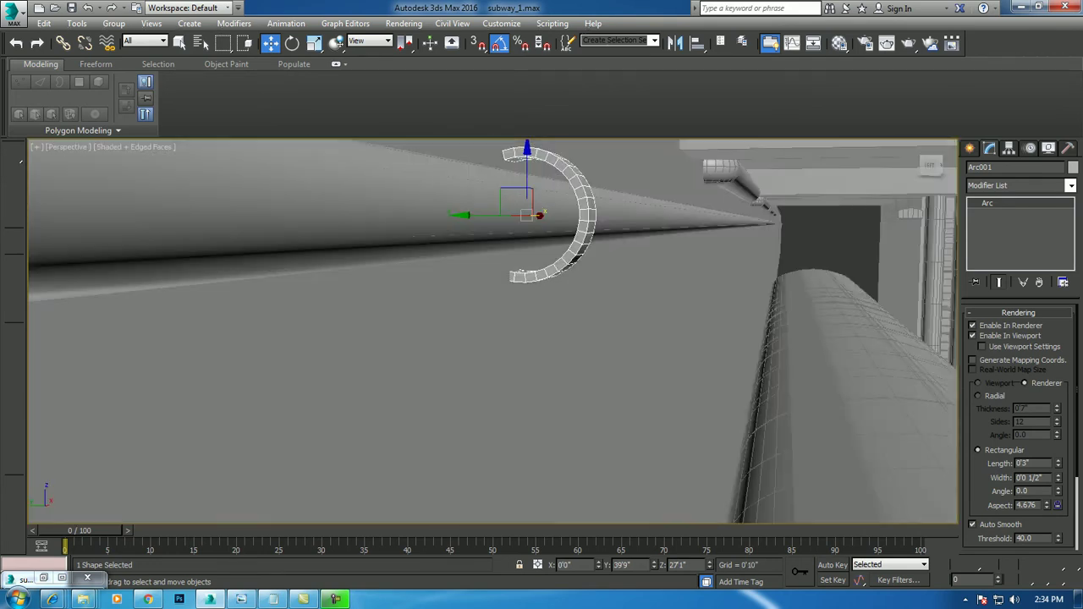
pyautogui.scroll(3, 491, 330)
pyautogui.scroll(3, 491, 330)
pyautogui.moveTo(490, 330)
pyautogui.keyDown('alt'); pyautogui.mouseDown(button='middle')
pyautogui.moveTo(562, 322)
pyautogui.moveTo(558, 330)
pyautogui.mouseUp(button='middle'); pyautogui.keyUp('alt')
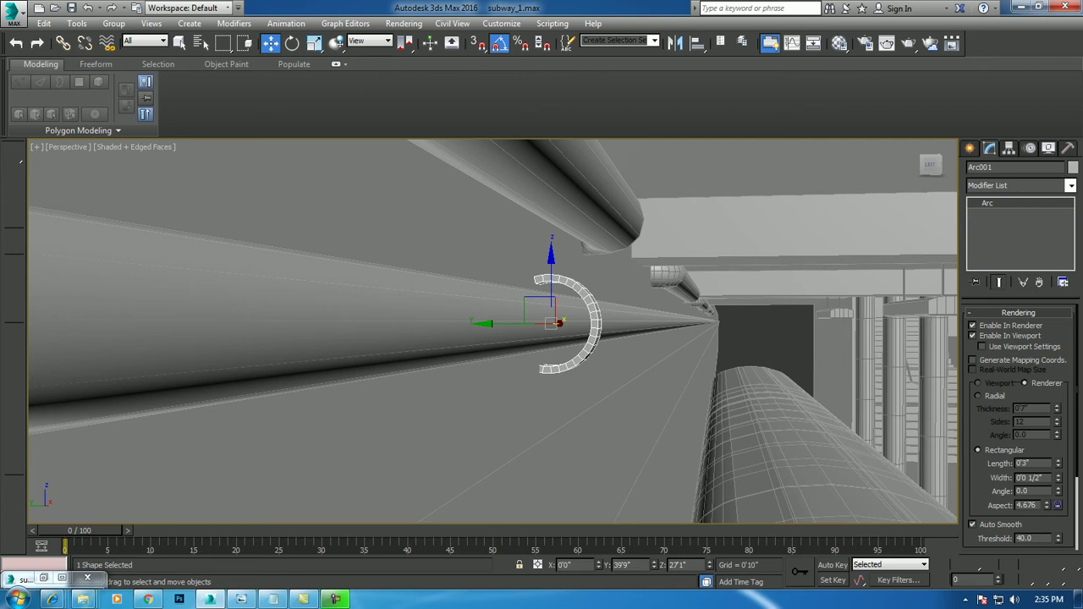
pyautogui.keyDown('alt'); pyautogui.moveTo(542, 339); pyautogui.dragTo(592, 322, button='middle'); pyautogui.keyUp('alt')
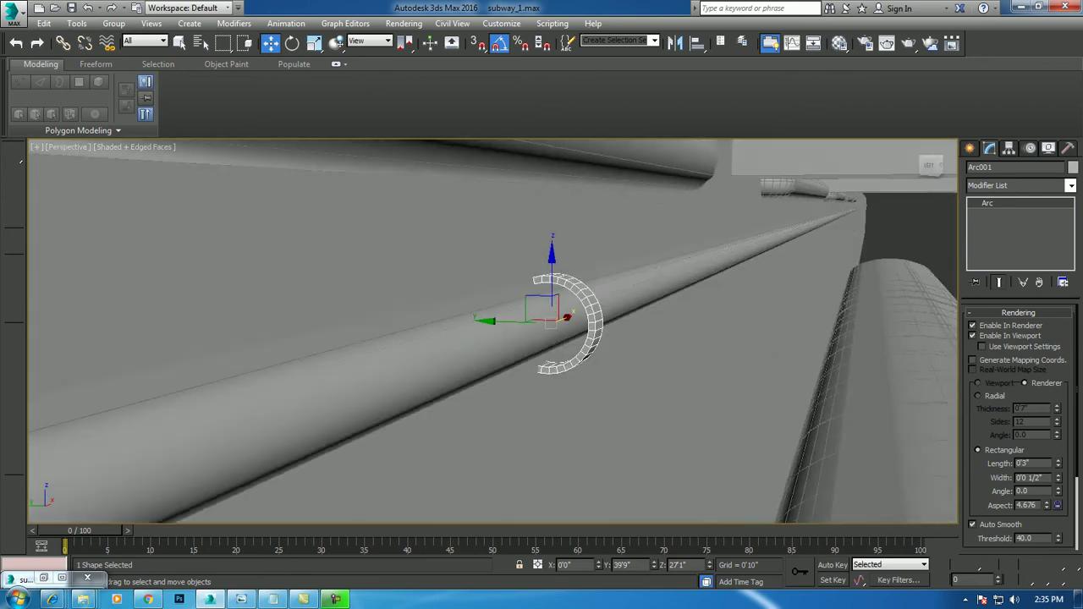
pyautogui.press('r')
pyautogui.moveTo(552, 338); pyautogui.dragTo(551, 376)
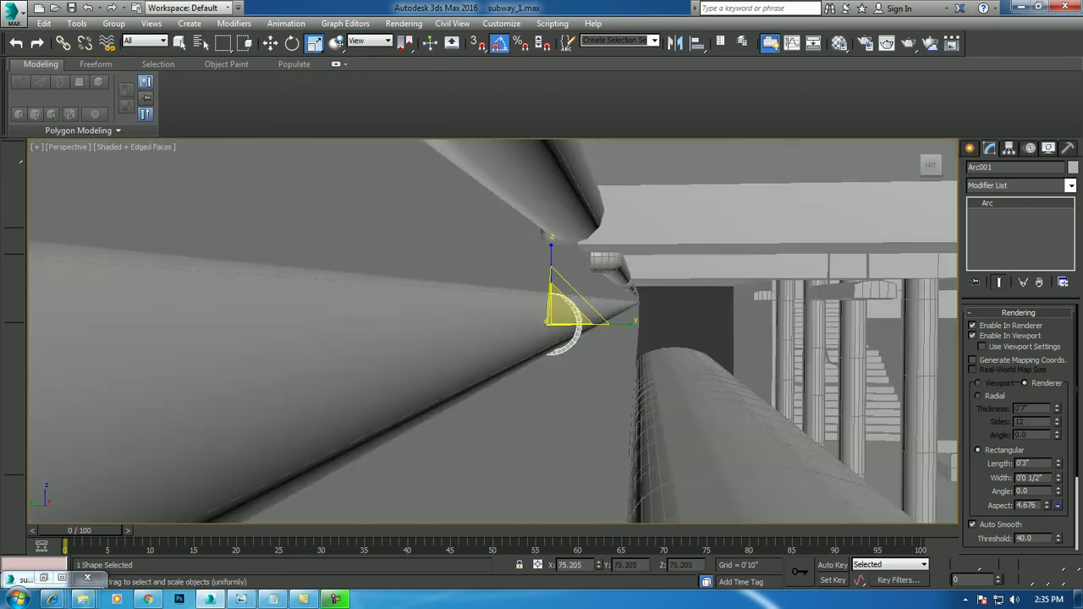
pyautogui.keyDown('alt'); pyautogui.moveTo(551, 372); pyautogui.dragTo(558, 355, button='middle'); pyautogui.keyUp('alt')
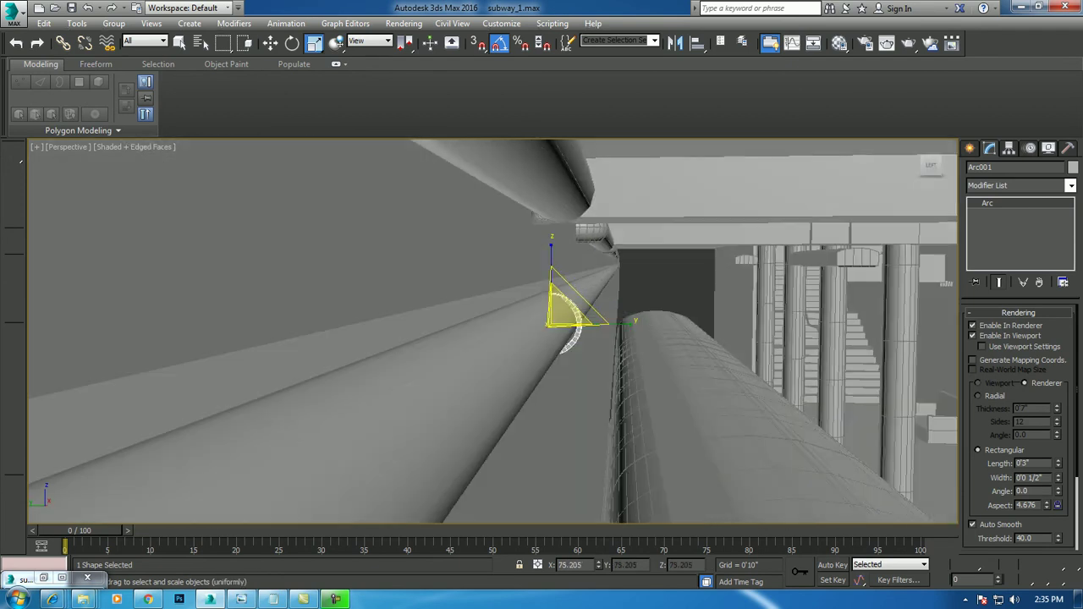
pyautogui.press('w')
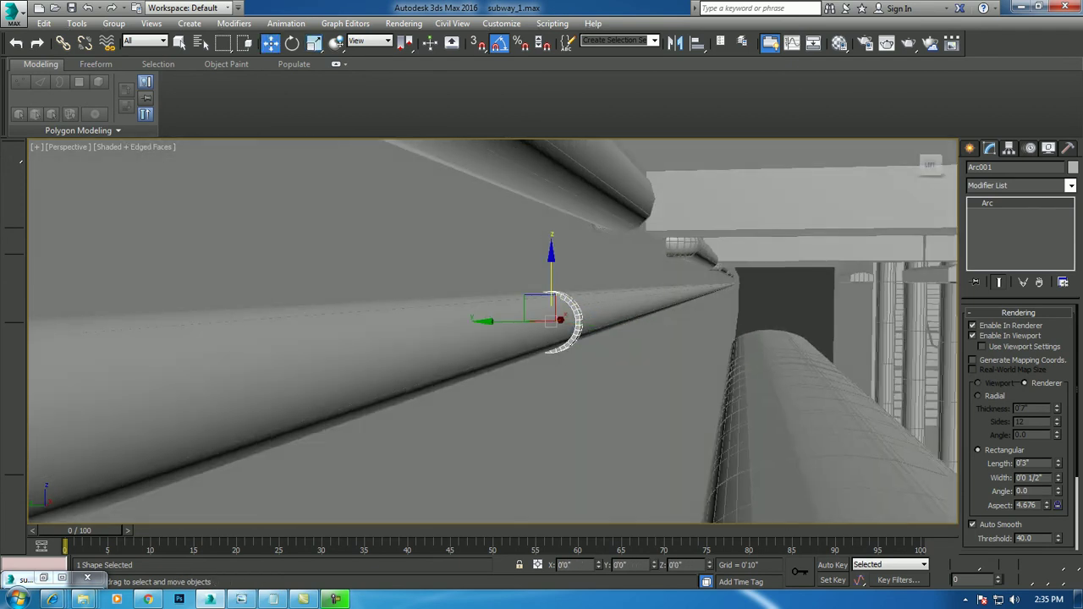
pyautogui.keyDown('alt'); pyautogui.moveTo(558, 322); pyautogui.dragTo(668, 301, button='middle'); pyautogui.keyUp('alt')
pyautogui.press('r')
pyautogui.press('r')
pyautogui.press('r')
pyautogui.press('r')
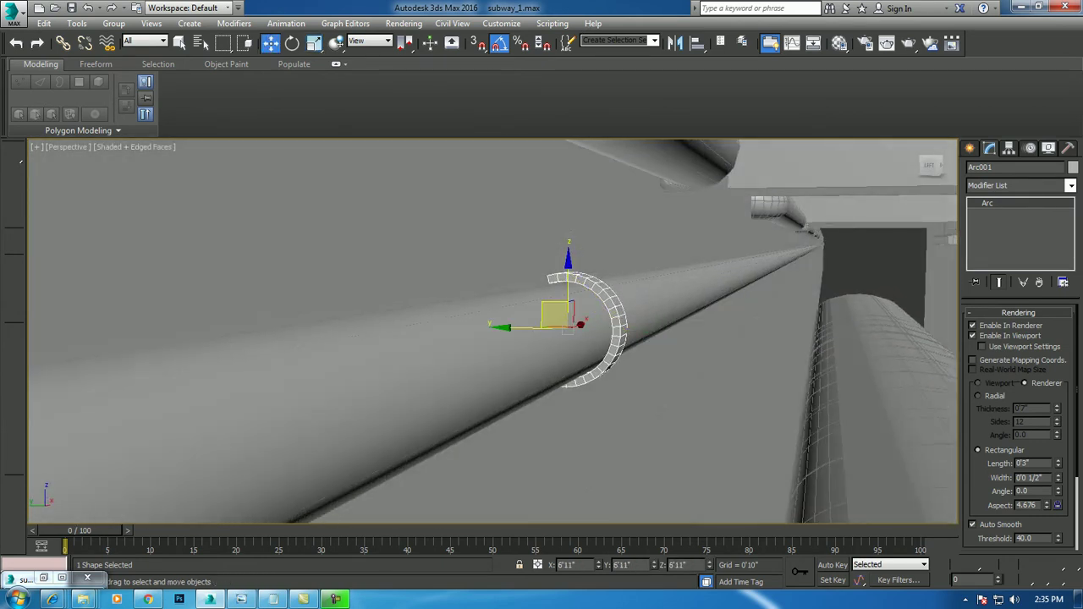
pyautogui.press('w')
pyautogui.hotkey('alt', 'w')
# Maximize the side view and convert the arc to an editable spline.
pyautogui.rightClick(568, 311)
pyautogui.hotkey('alt', 'w')
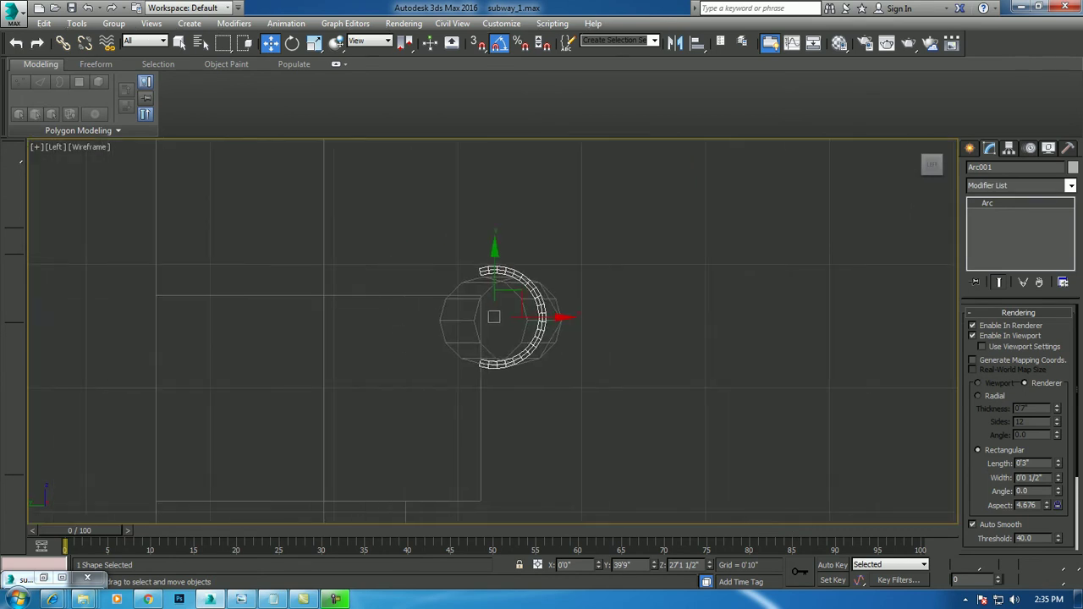
pyautogui.scroll(3, 508, 338)
pyautogui.moveTo(507, 339); pyautogui.dragTo(509, 339, button='middle')
pyautogui.rightClick(987, 203)
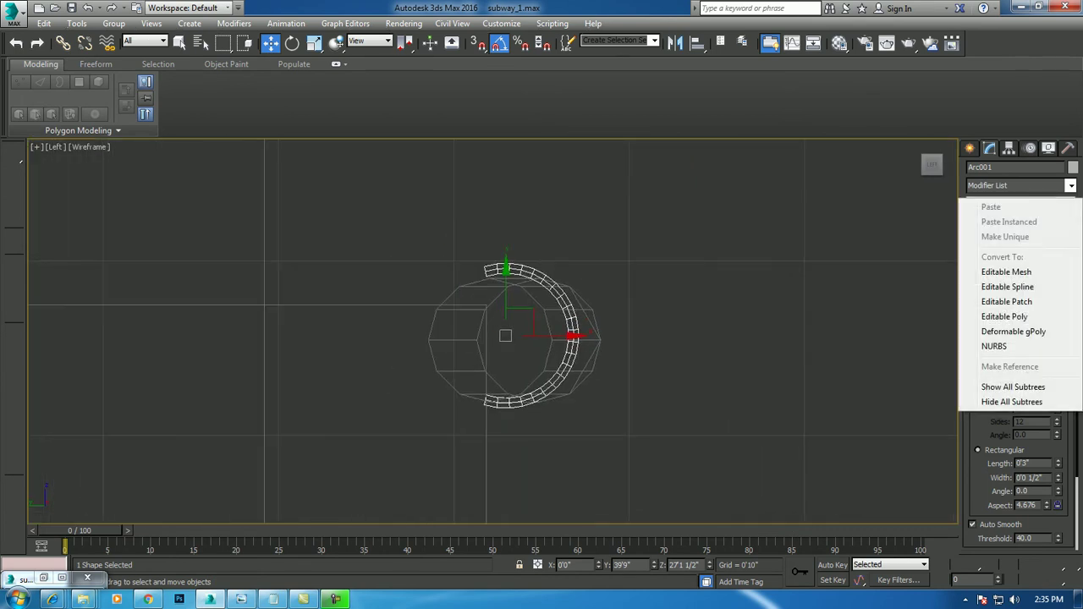
pyautogui.click(939, 287)
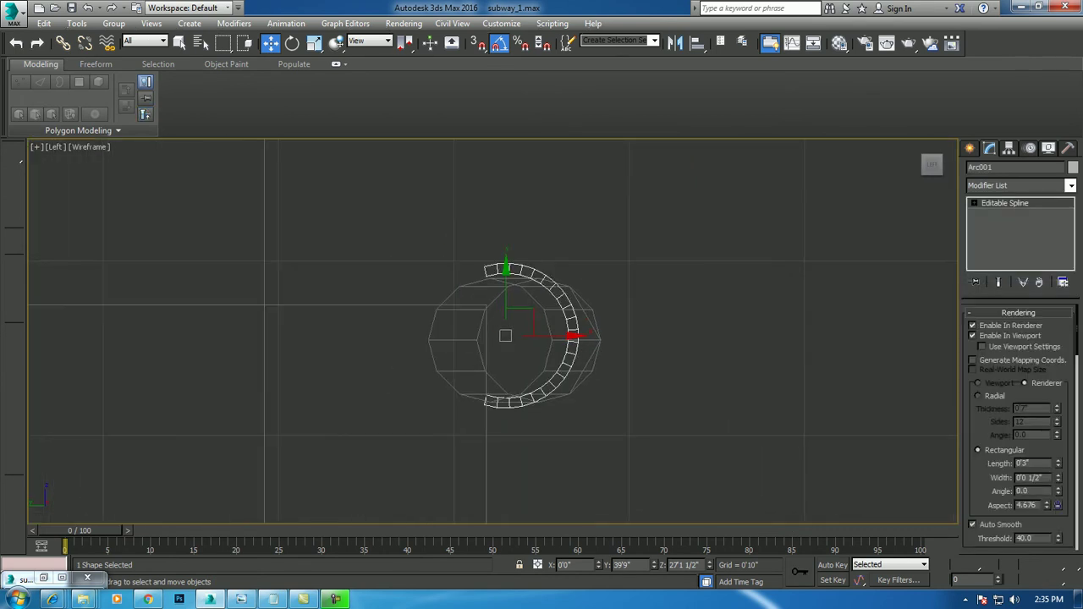
# Lengthen the curve handles at the arc's right-side vertex, then exit vertex editing.
pyautogui.moveTo(435, 217)
pyautogui.mouseDown()
pyautogui.moveTo(497, 279)
pyautogui.moveTo(472, 270)
pyautogui.mouseUp()
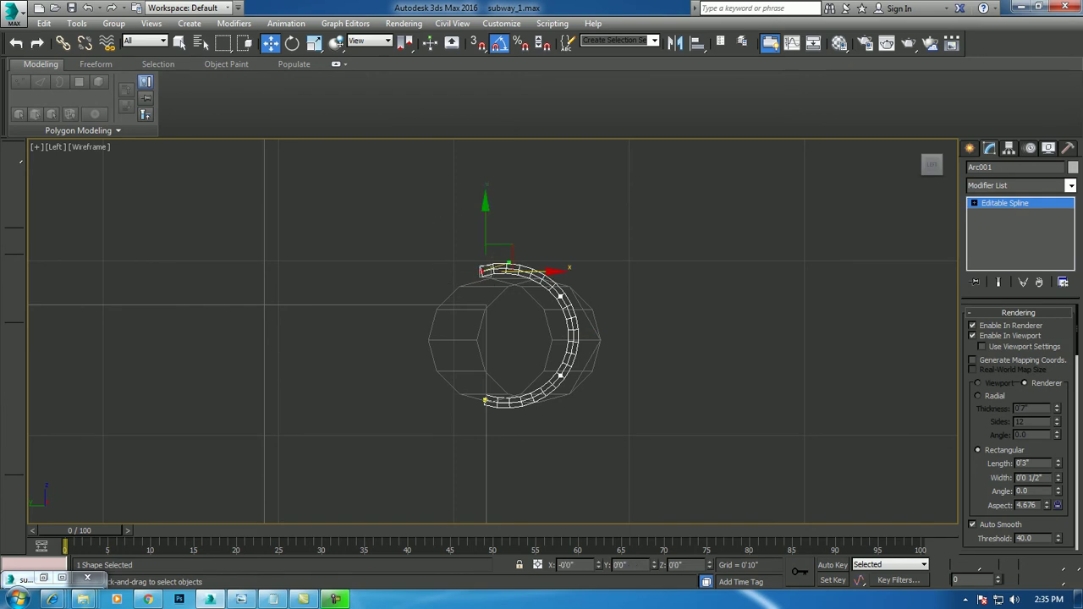
pyautogui.moveTo(587, 309); pyautogui.dragTo(585, 308)
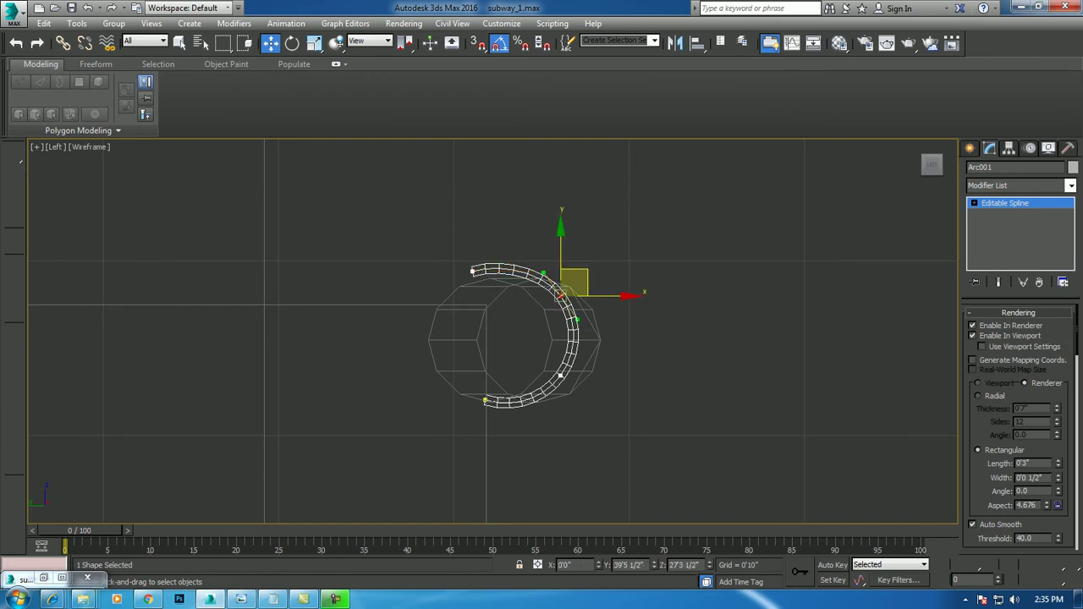
pyautogui.moveTo(578, 318); pyautogui.dragTo(581, 323)
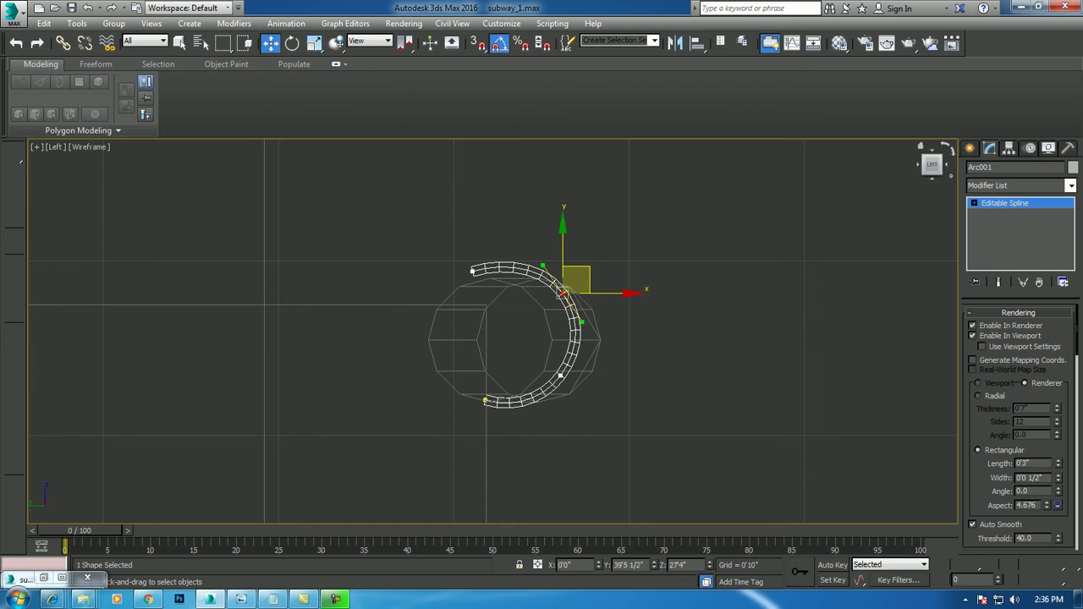
pyautogui.press('1')
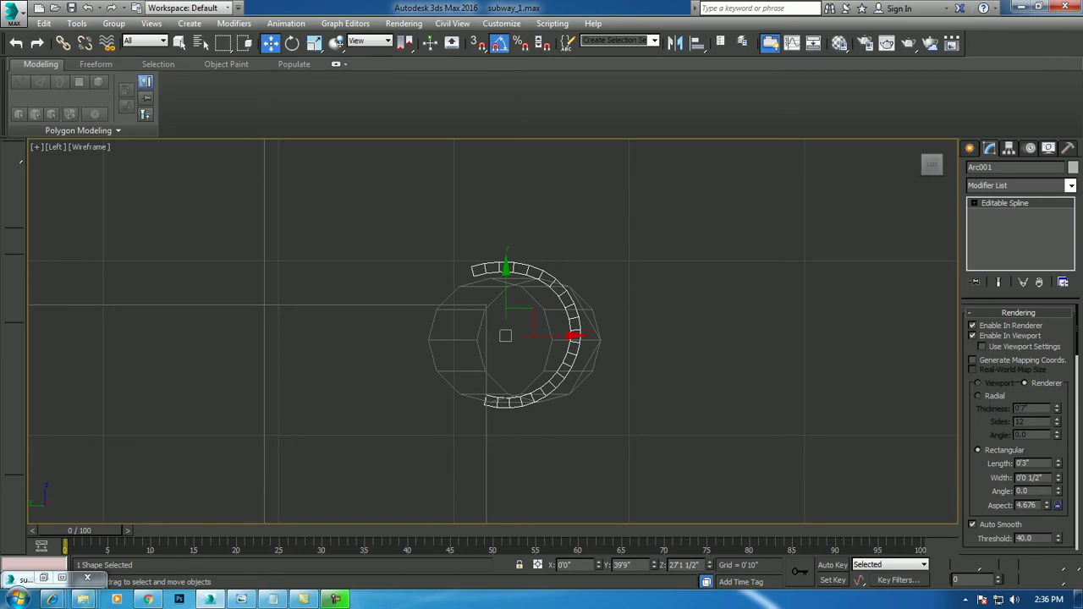
pyautogui.hotkey('alt', 'w')
# Orbit and zoom the maximized perspective view to inspect the clamp, then maximize the Top view.
pyautogui.rightClick(253, 431)
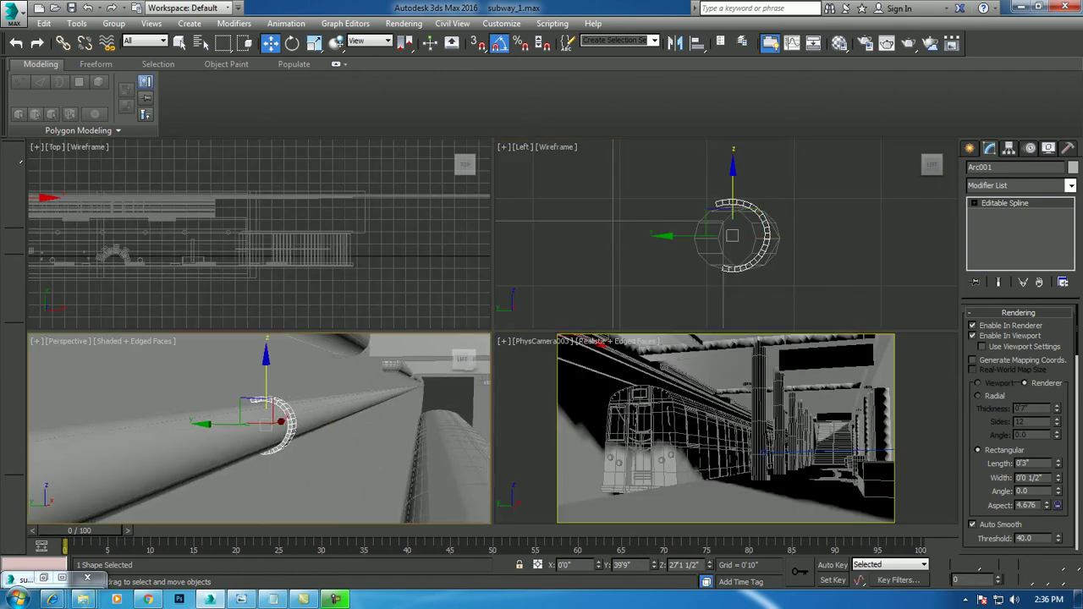
pyautogui.hotkey('alt', 'w')
pyautogui.moveTo(508, 330)
pyautogui.keyDown('alt'); pyautogui.mouseDown(button='middle')
pyautogui.moveTo(406, 338)
pyautogui.moveTo(429, 267)
pyautogui.moveTo(484, 340)
pyautogui.moveTo(439, 315)
pyautogui.mouseUp(button='middle'); pyautogui.keyUp('alt')
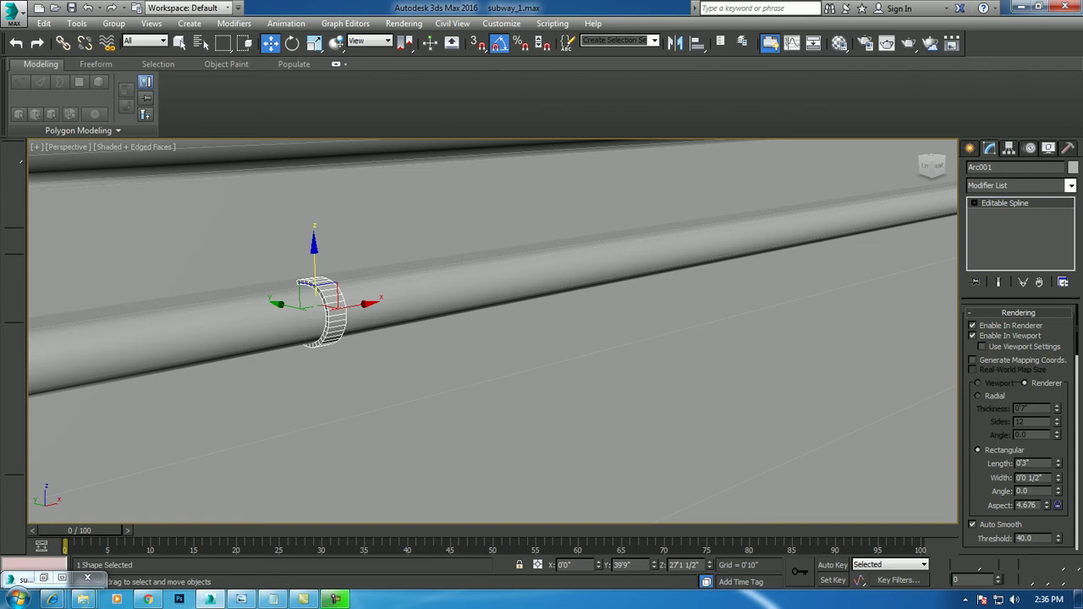
pyautogui.scroll(-3, 313, 269)
pyautogui.scroll(-3, 313, 268)
pyautogui.scroll(-3, 313, 268)
pyautogui.scroll(-3, 313, 268)
pyautogui.scroll(2, 314, 271)
pyautogui.scroll(2, 320, 280)
pyautogui.press('r')
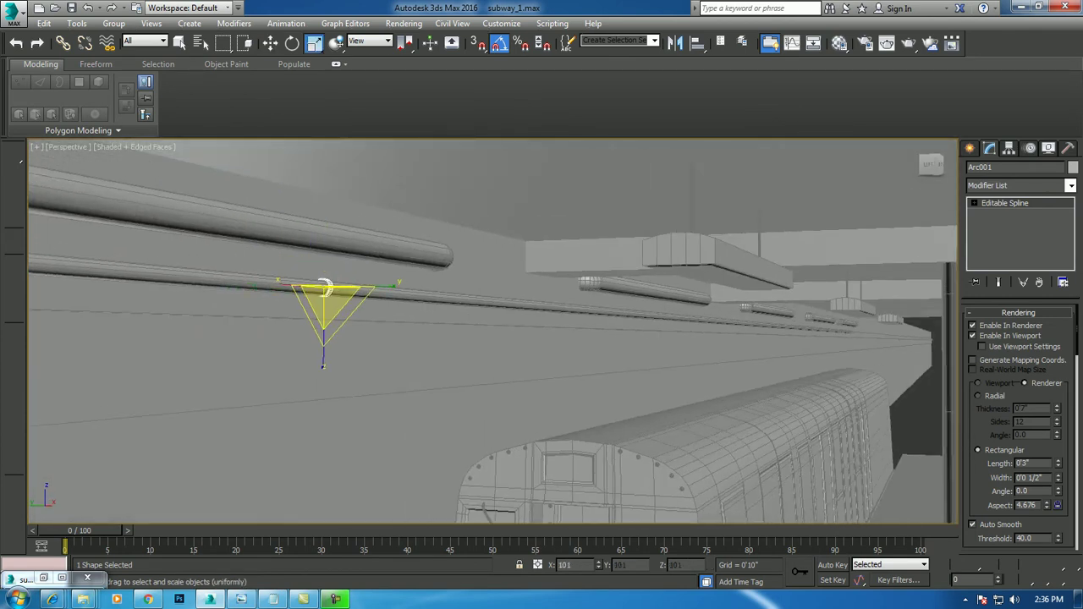
pyautogui.press('w')
pyautogui.hotkey('alt', 'w')
pyautogui.hotkey('alt', 'w')
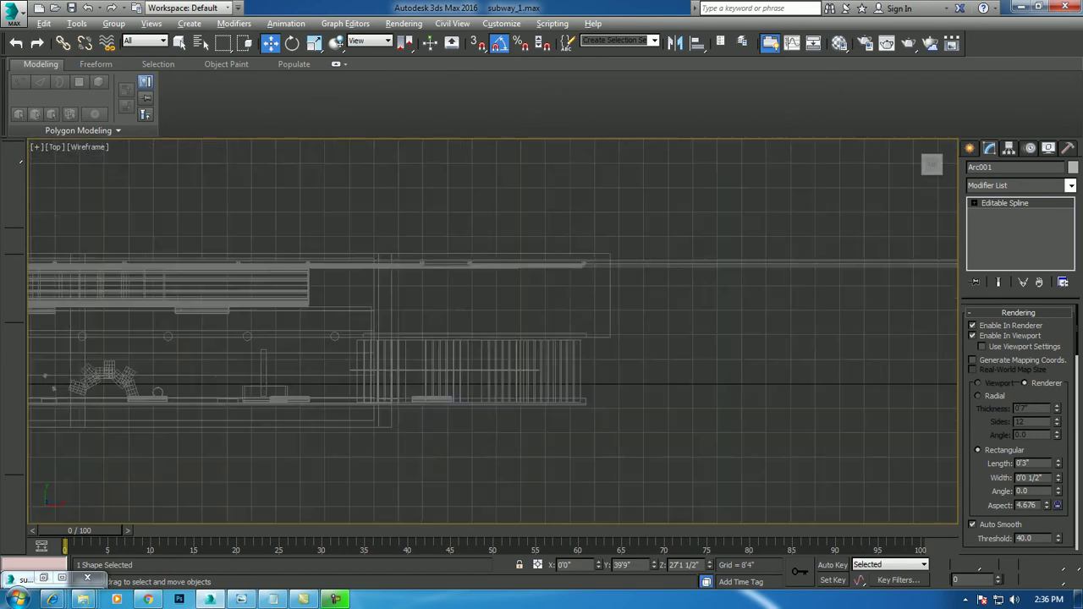
# Shift-drag the clamp along the pipe in Top view to make 4 copies.
pyautogui.scroll(3, 348, 255)
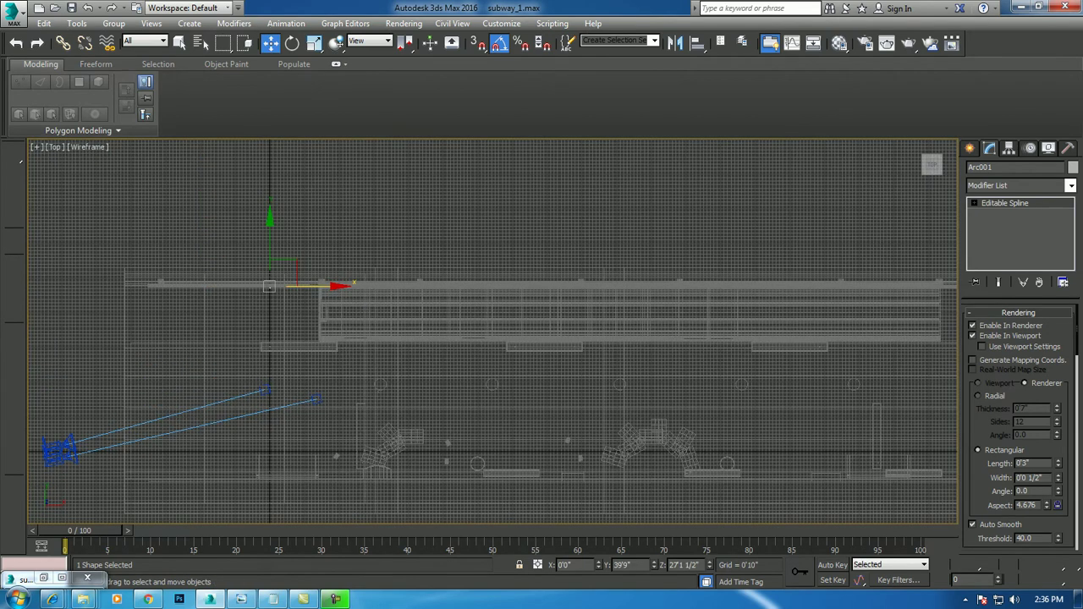
pyautogui.press('z')
pyautogui.scroll(-5, 347, 283)
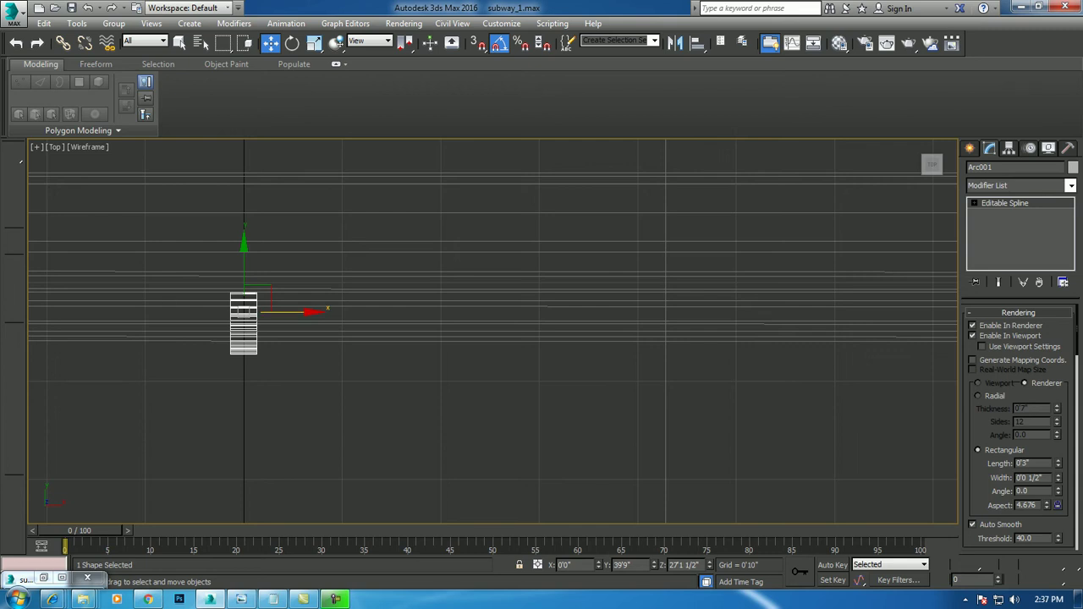
pyautogui.scroll(-5, 434, 306)
pyautogui.moveTo(434, 305); pyautogui.dragTo(229, 308, button='middle')
pyautogui.keyDown('shift'); pyautogui.moveTo(181, 313); pyautogui.dragTo(527, 314); pyautogui.keyUp('shift')
pyautogui.write('4')
pyautogui.press('Return')
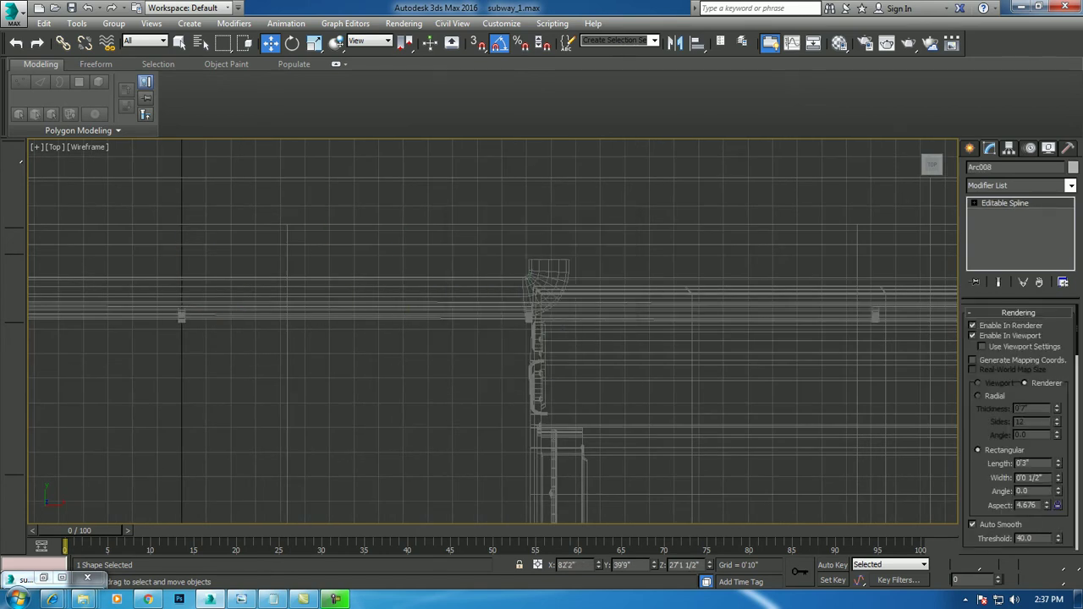
# Pan further along the pipe and clone the clamp again with 3 more copies.
pyautogui.scroll(3, 764, 305)
pyautogui.scroll(2, 763, 306)
pyautogui.moveTo(764, 305); pyautogui.dragTo(286, 297, button='middle')
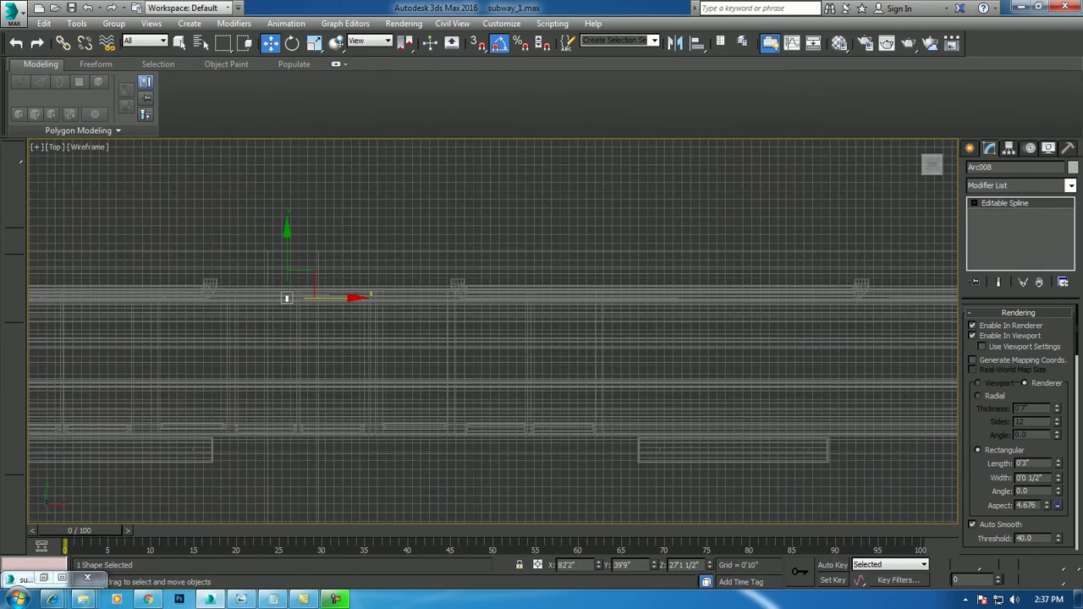
pyautogui.scroll(-2, 576, 336)
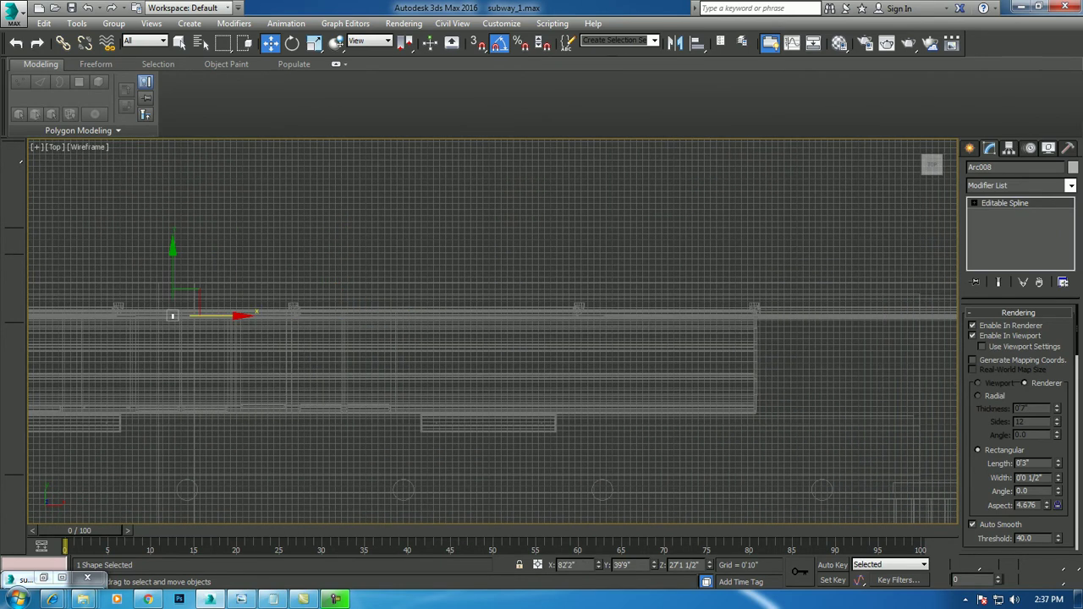
pyautogui.keyDown('shift'); pyautogui.moveTo(173, 316); pyautogui.dragTo(334, 316); pyautogui.keyUp('shift')
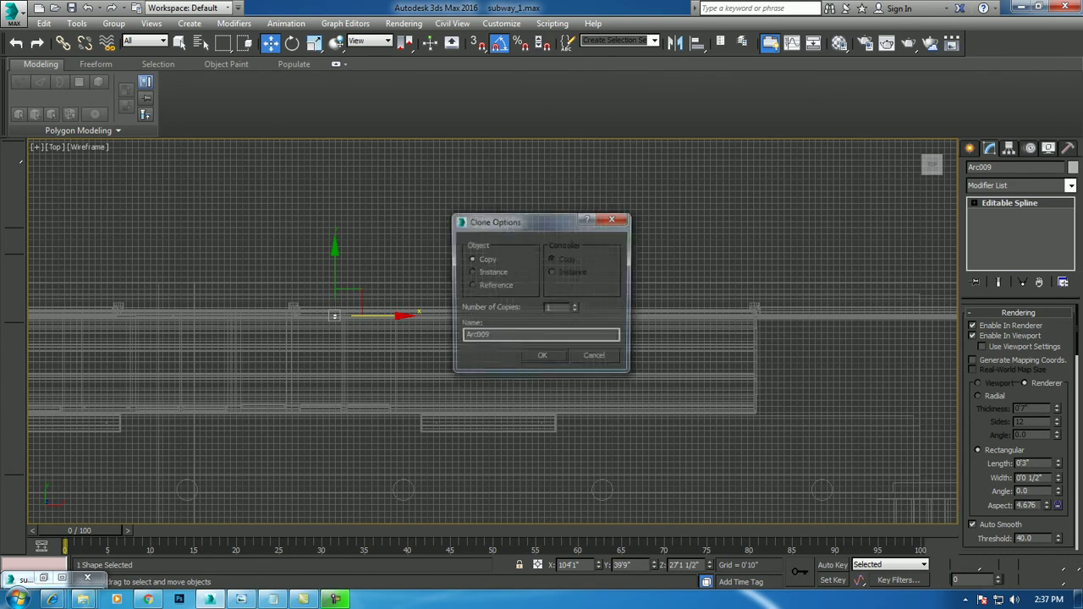
pyautogui.write('3')
pyautogui.press('Return')
pyautogui.hotkey('alt', 'w')
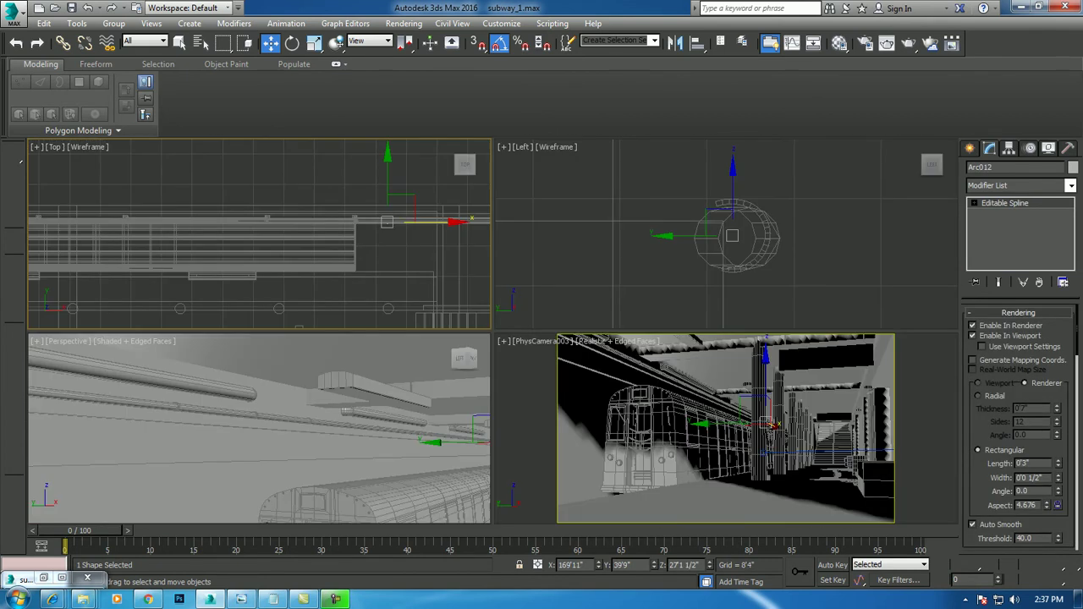
pyautogui.rightClick(425, 395)
pyautogui.press('F3')
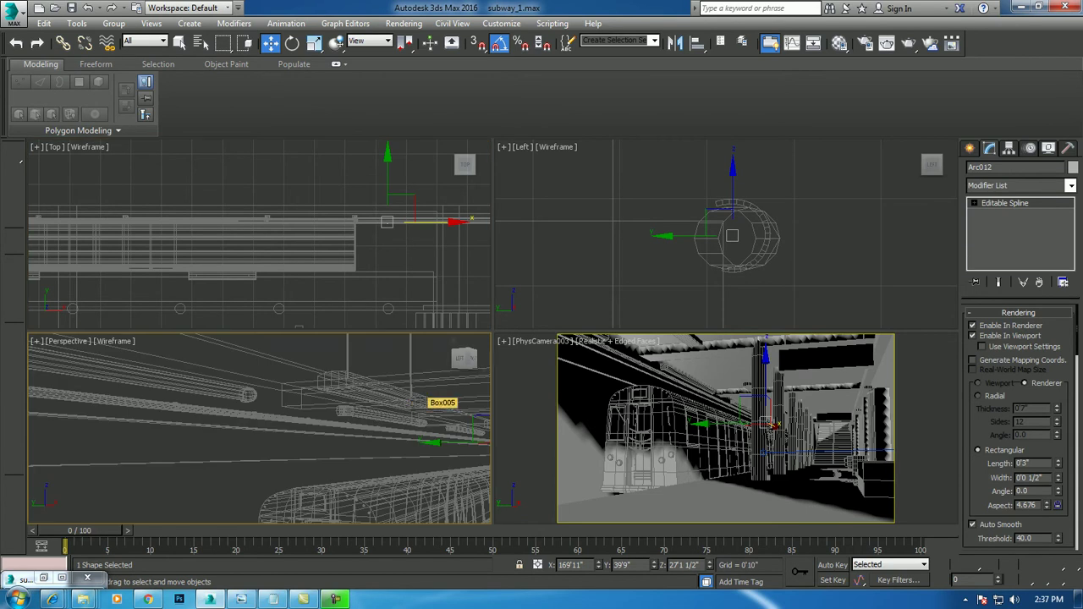
pyautogui.press('F3')
pyautogui.scroll(2, 398, 389)
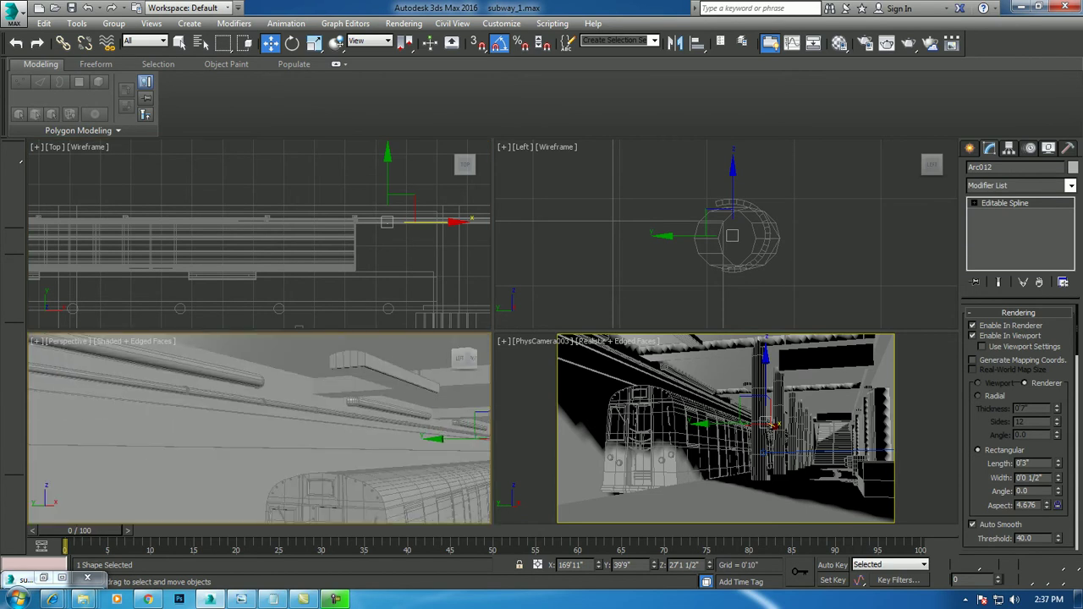
pyautogui.scroll(2, 368, 379)
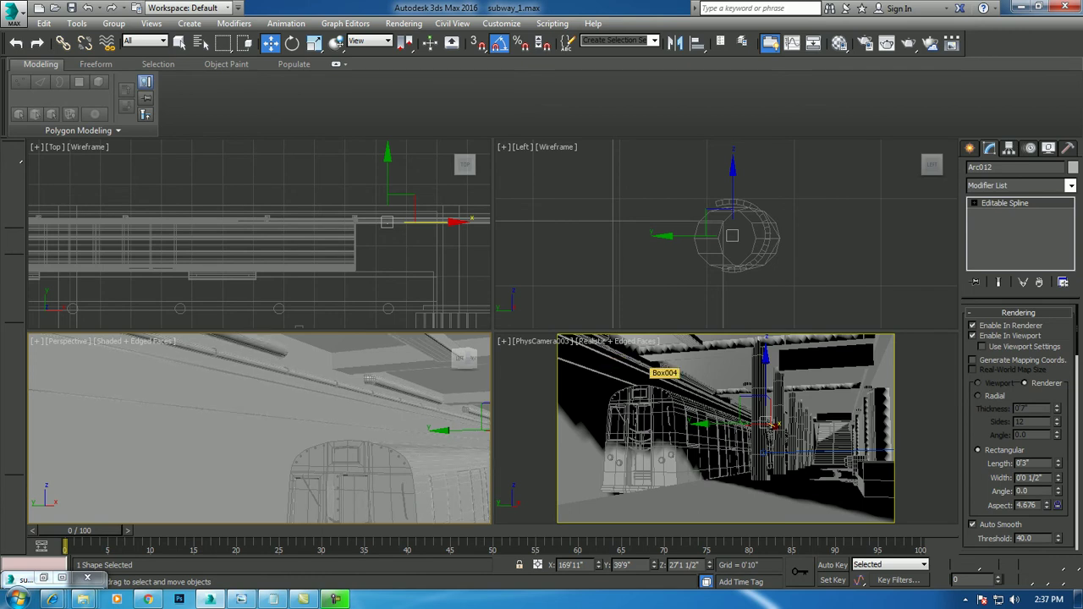
pyautogui.middleClick(656, 366)
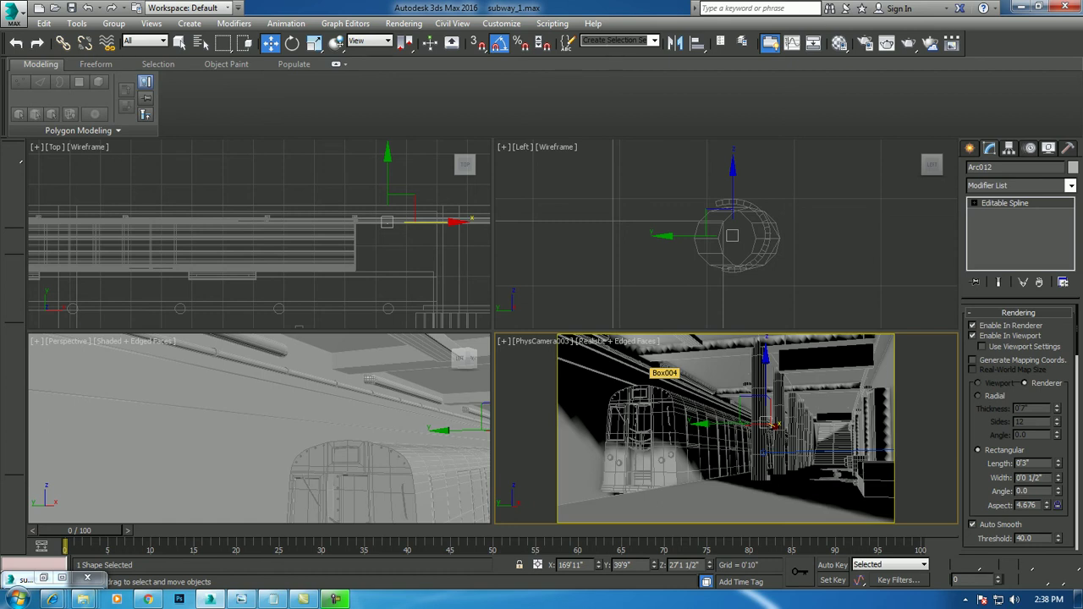
# Save the subway scene and move the subWAYA1.jpg window higher.
pyautogui.click(13, 15)
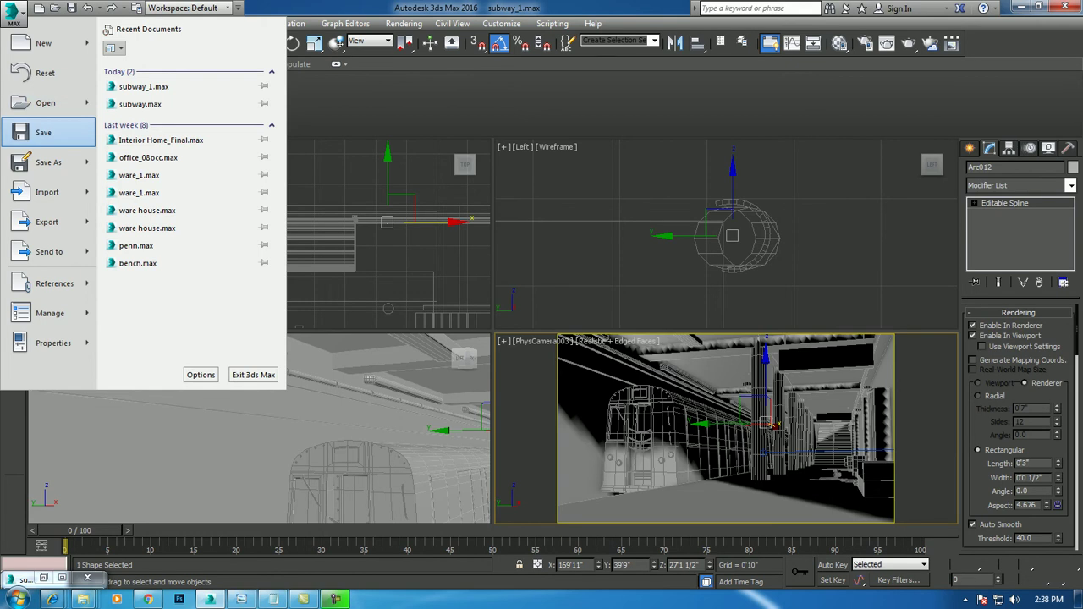
pyautogui.click(43, 132)
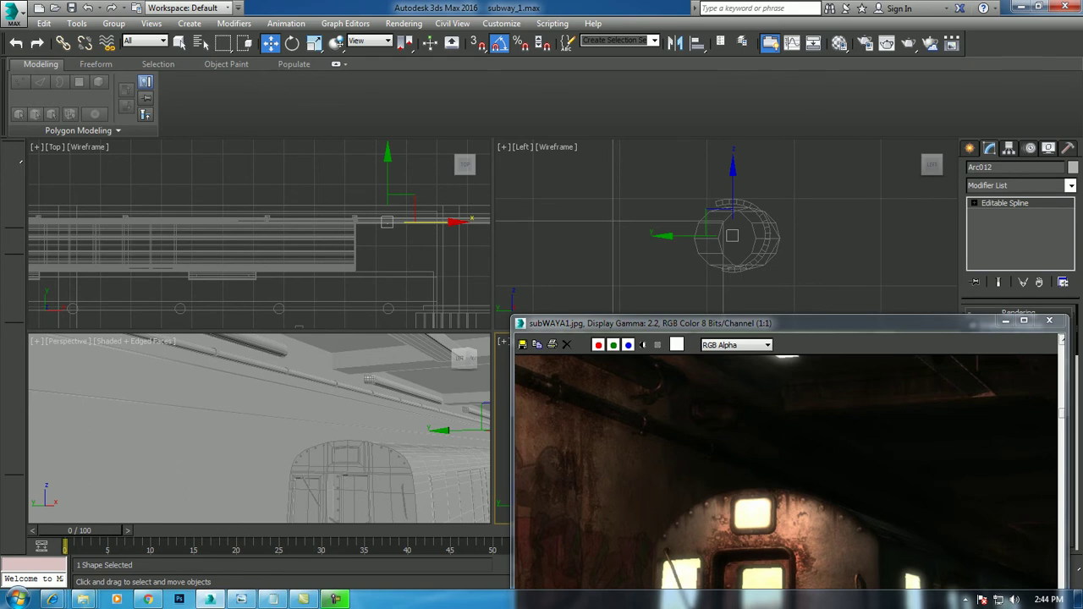
pyautogui.moveTo(761, 323); pyautogui.dragTo(751, 132)
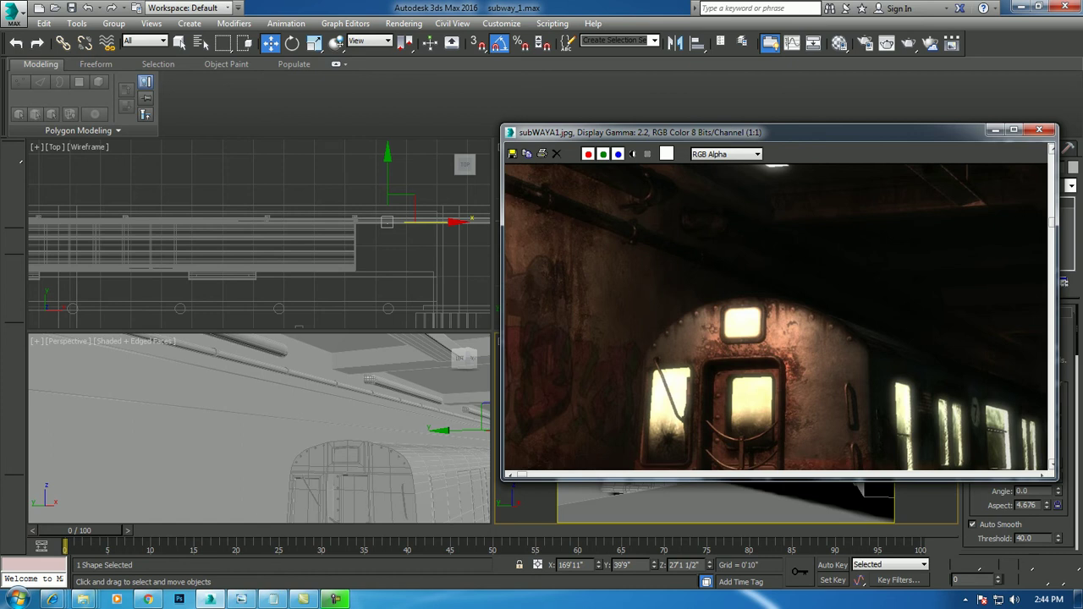
# Zoom and maximize the subWAYA1.jpg reference render, then minimize it.
pyautogui.scroll(-1, 778, 322)
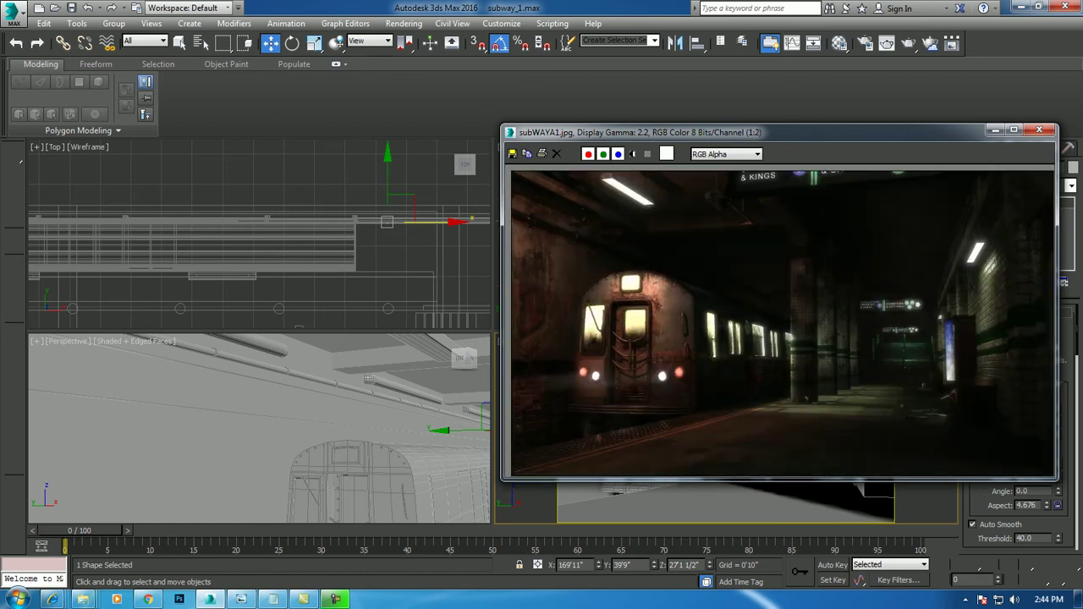
pyautogui.scroll(1, 660, 355)
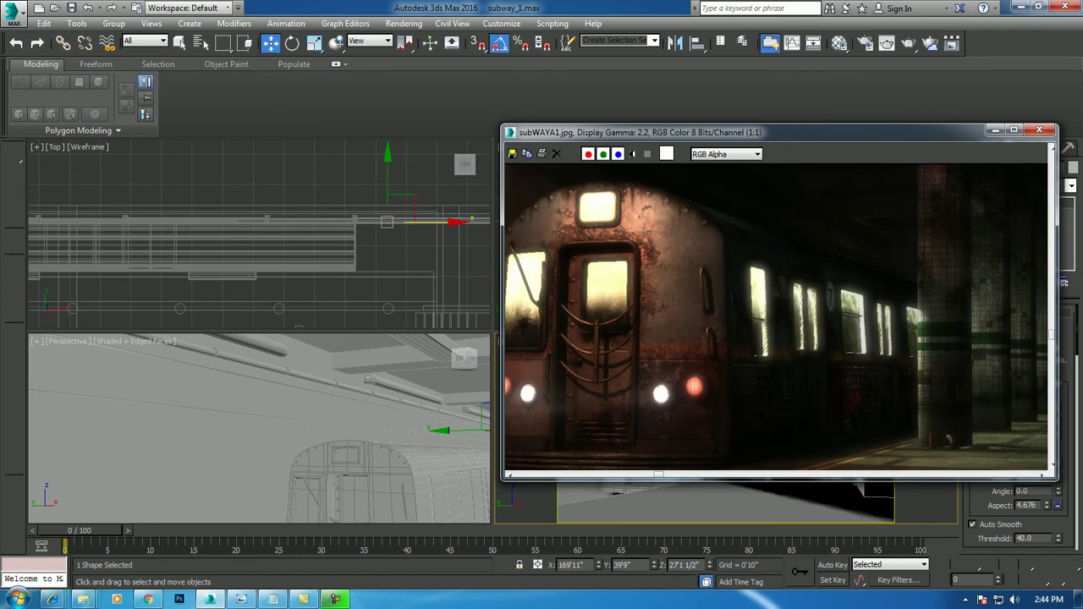
pyautogui.click(1014, 130)
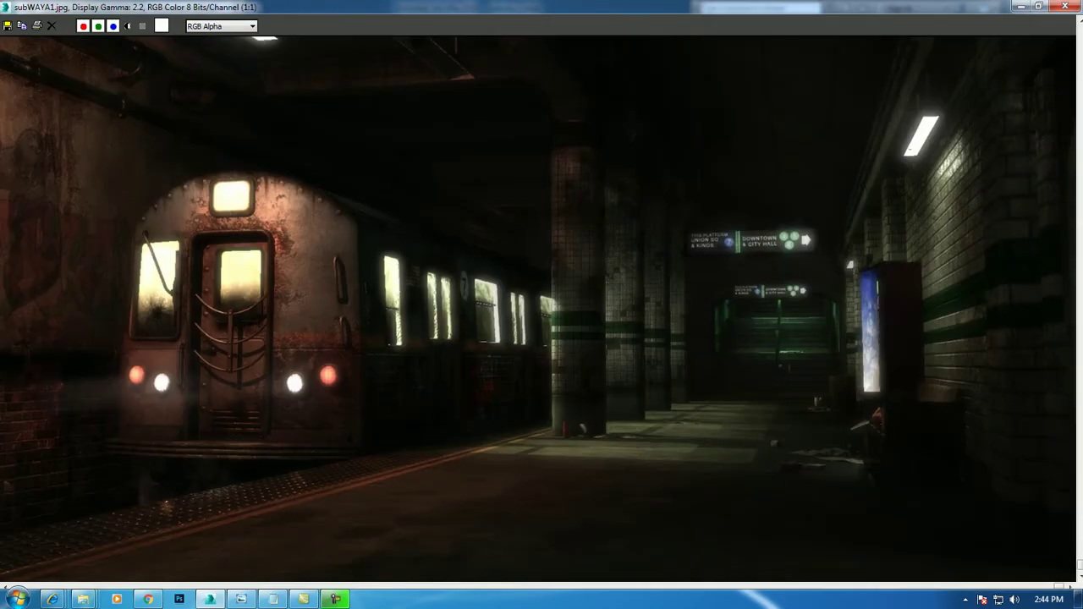
pyautogui.scroll(1, 102, 378)
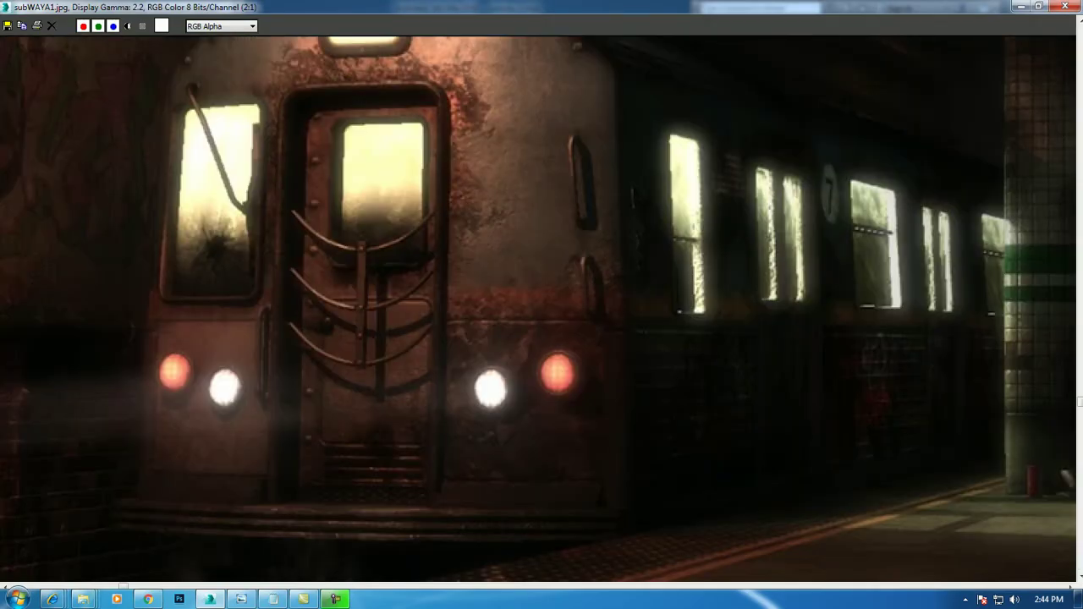
pyautogui.scroll(-1, 1066, 478)
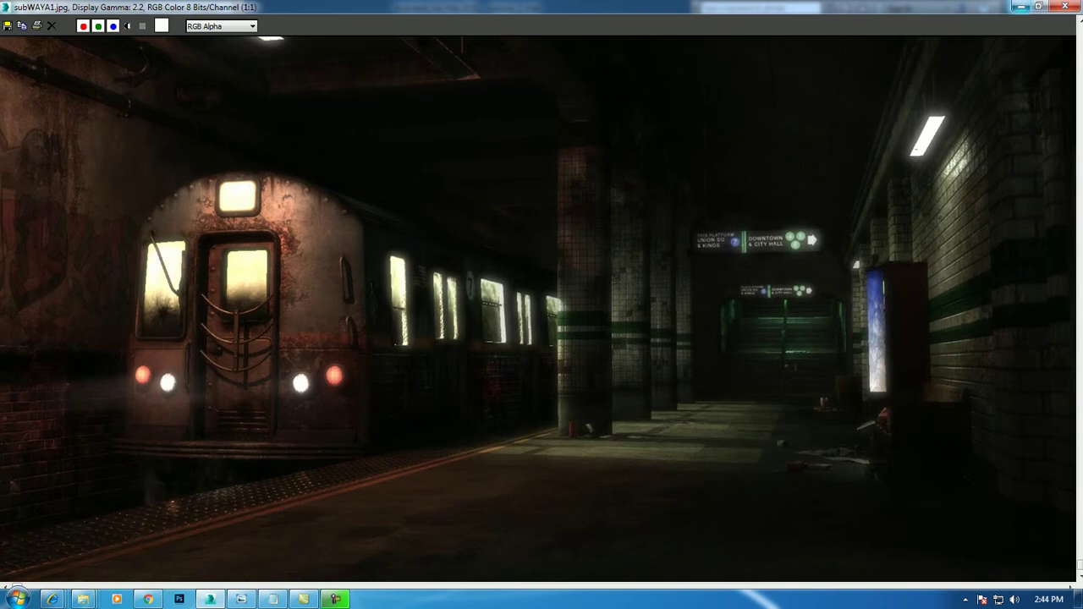
pyautogui.click(1019, 7)
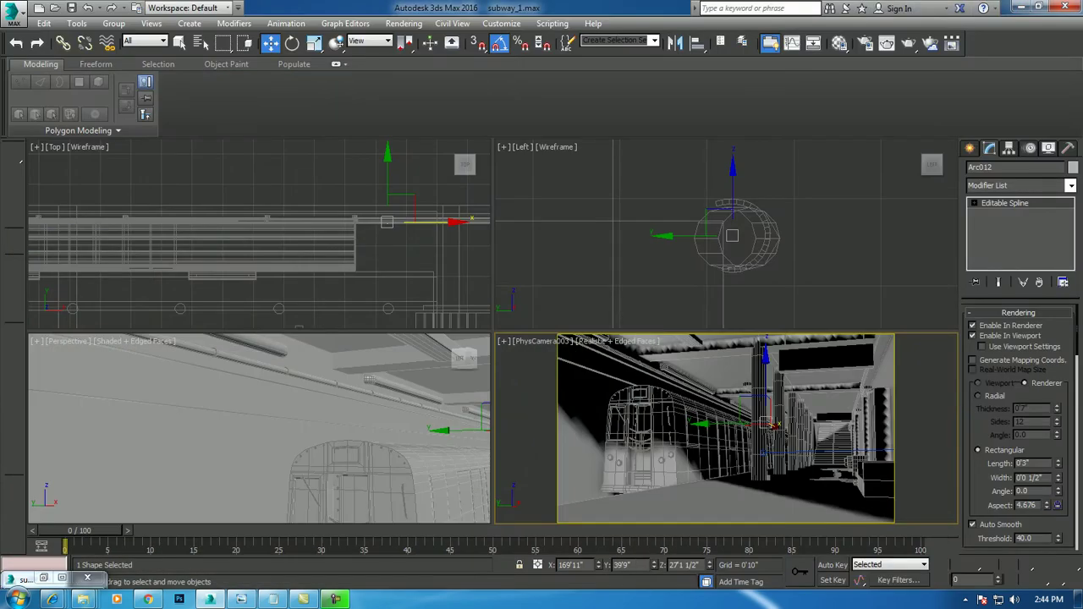
# Clone the ceiling light line to a lower position as the new pipe line Line032.
pyautogui.click(368, 378)
pyautogui.keyDown('shift'); pyautogui.moveTo(368, 378); pyautogui.dragTo(368, 486); pyautogui.keyUp('shift')
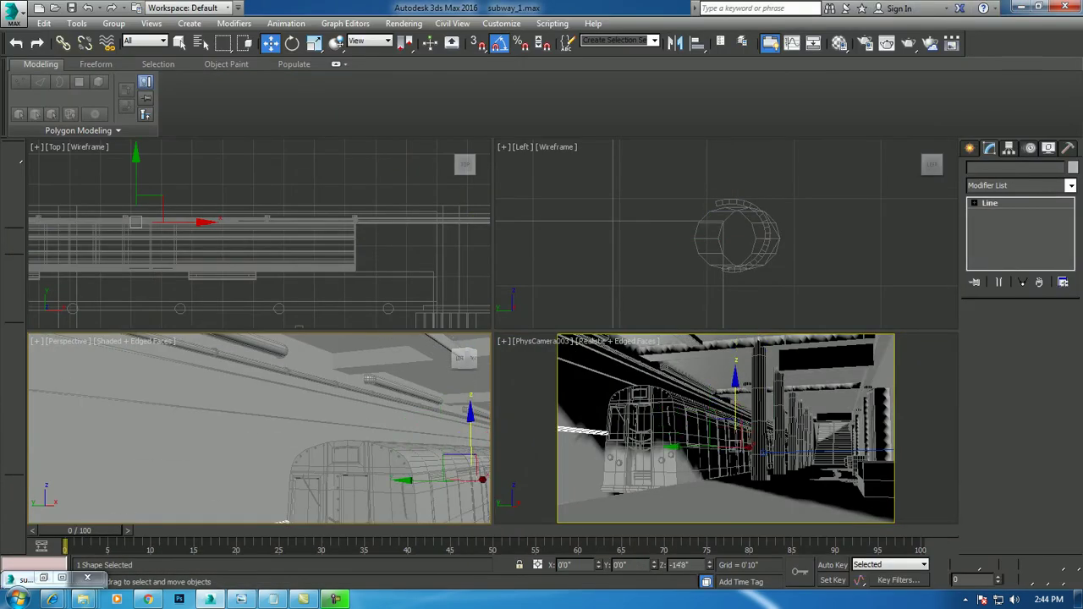
pyautogui.click(543, 358)
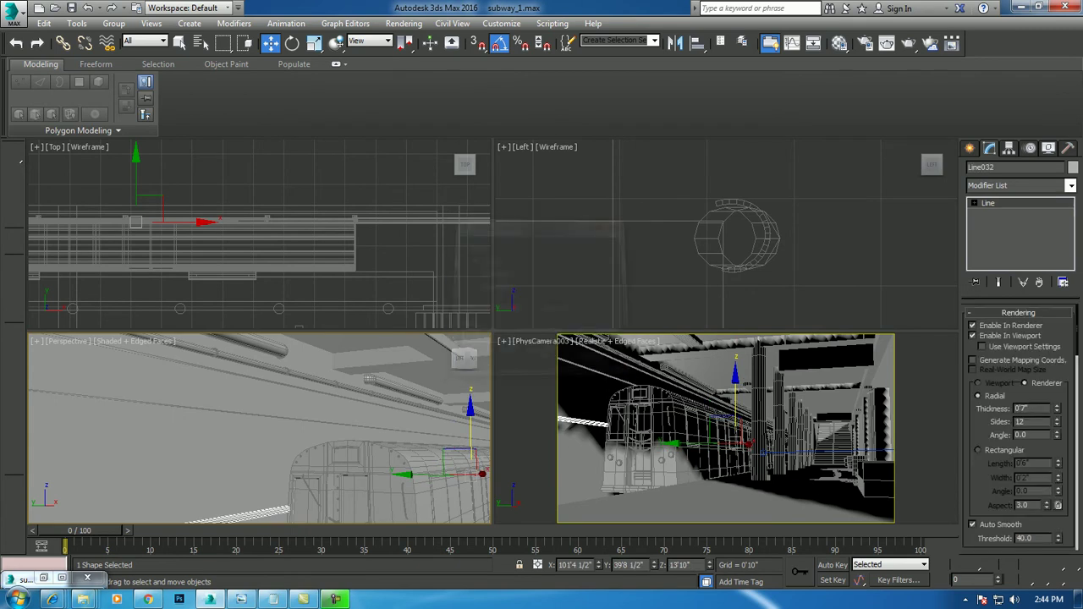
pyautogui.scroll(-5, 259, 429)
pyautogui.keyDown('alt'); pyautogui.moveTo(259, 428); pyautogui.dragTo(288, 423, button='middle'); pyautogui.keyUp('alt')
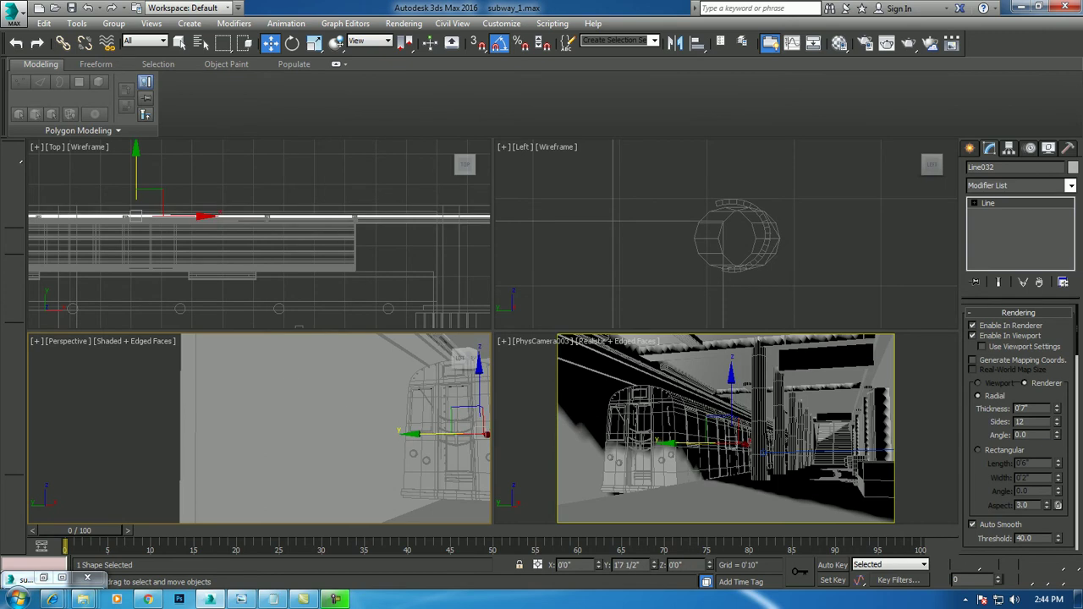
pyautogui.click(464, 359)
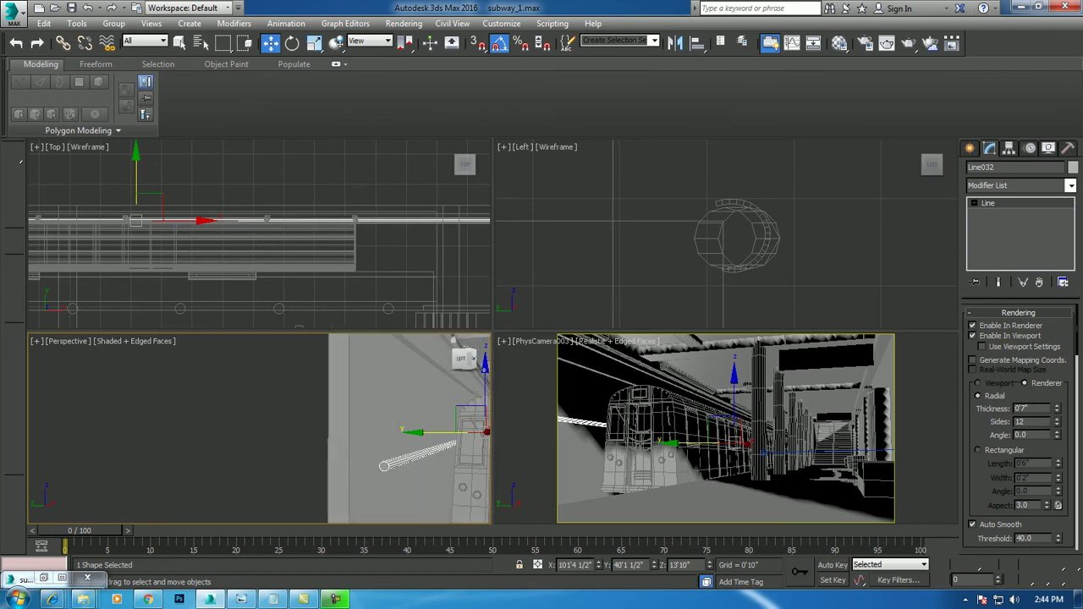
# Frame the pipe in the Left view and set its rendering thickness to 0'4 1/2".
pyautogui.rightClick(592, 254)
pyautogui.hotkey('alt', 'w')
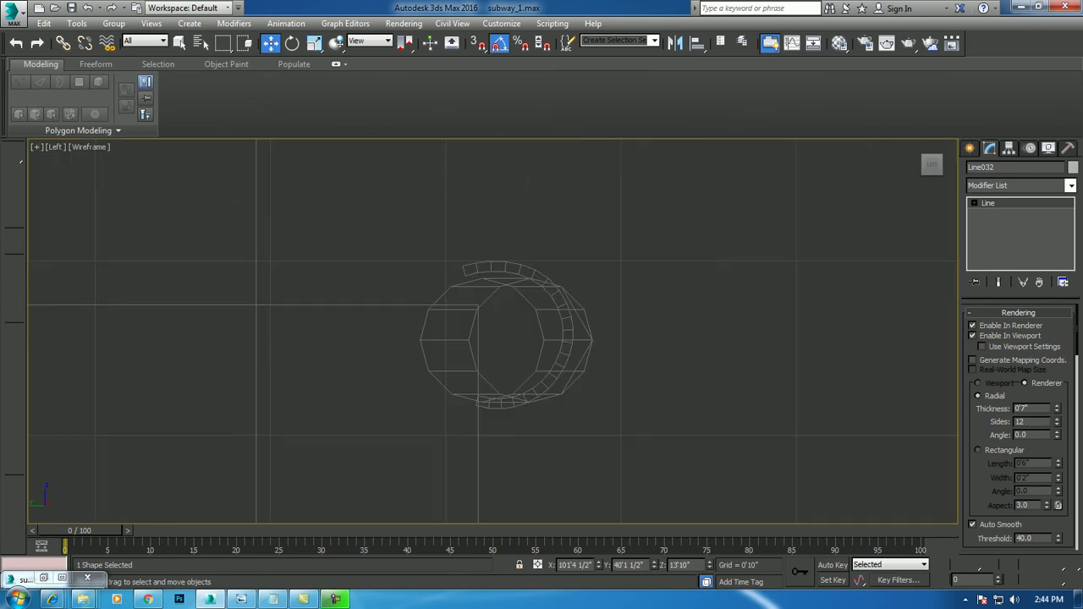
pyautogui.press('f')
pyautogui.press('z')
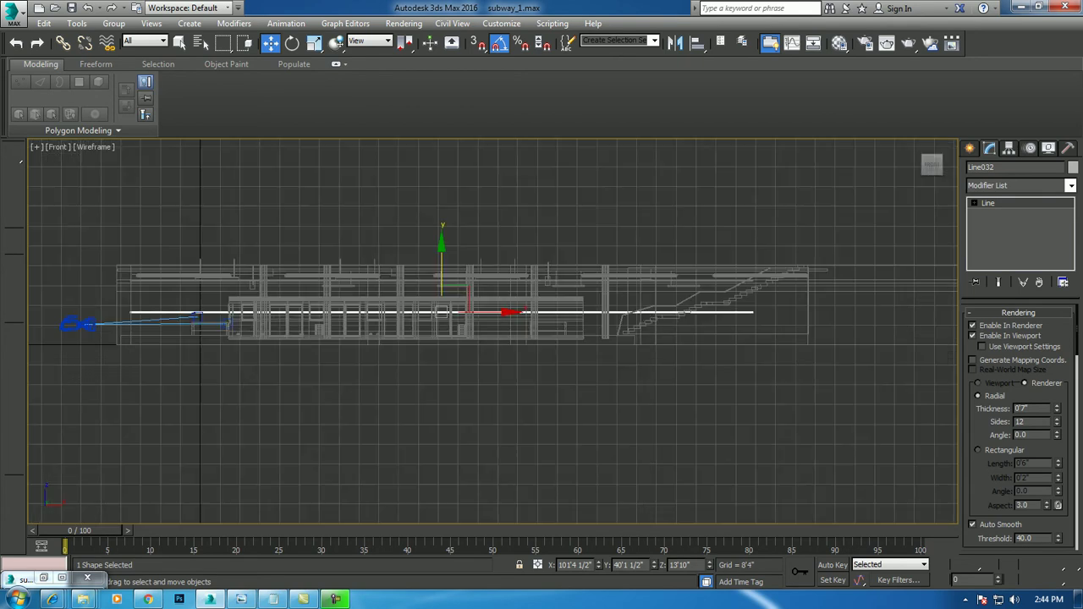
pyautogui.press('l')
pyautogui.scroll(-5, 605, 398)
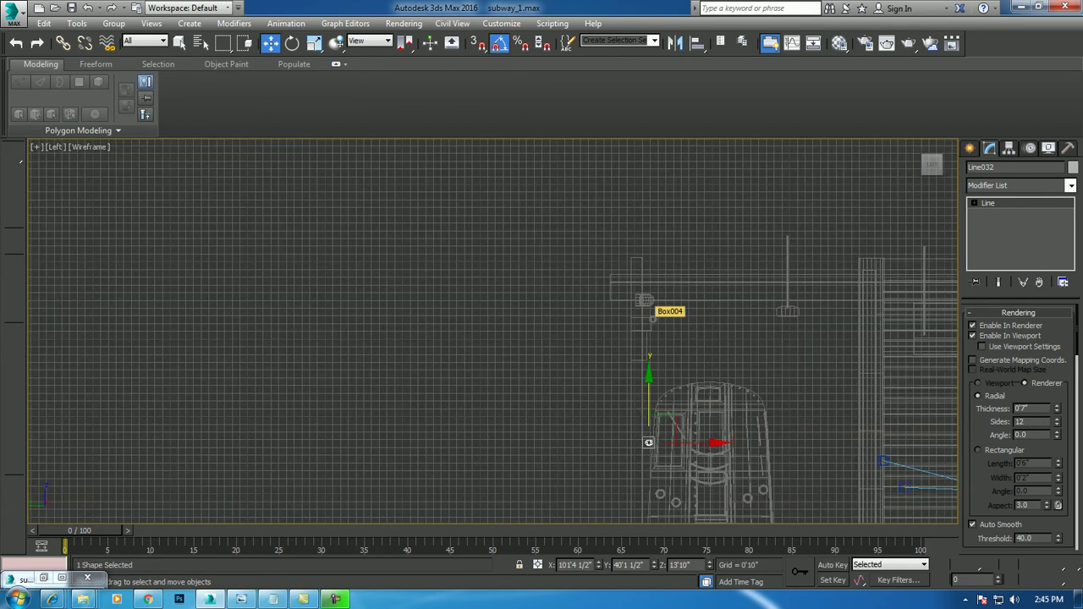
pyautogui.scroll(3, 605, 398)
pyautogui.scroll(3, 537, 465)
pyautogui.scroll(1, 431, 445)
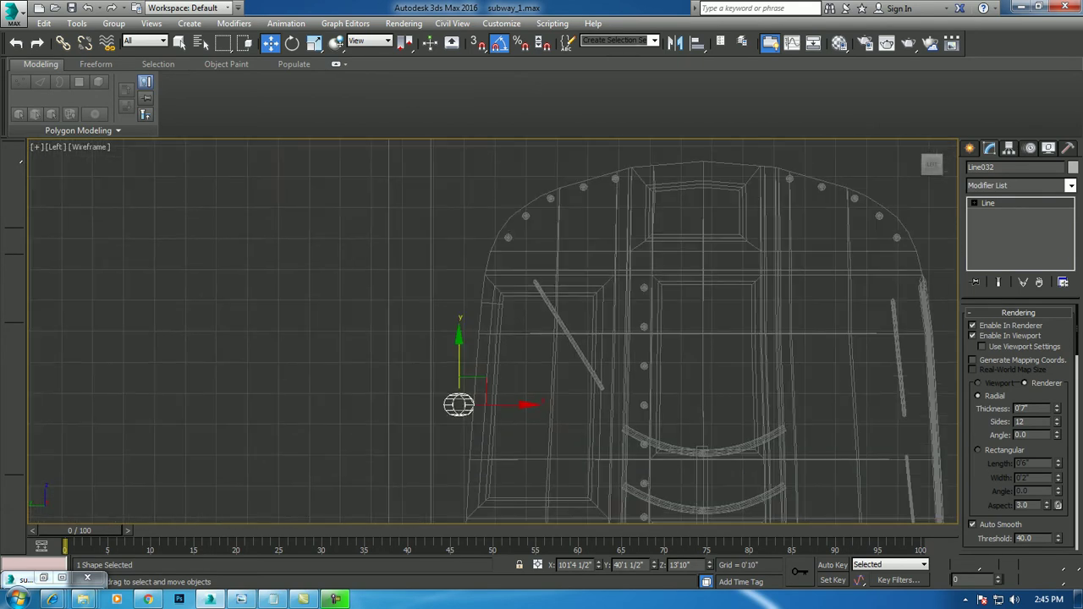
pyautogui.scroll(2, 459, 403)
pyautogui.hotkey('alt', 'w')
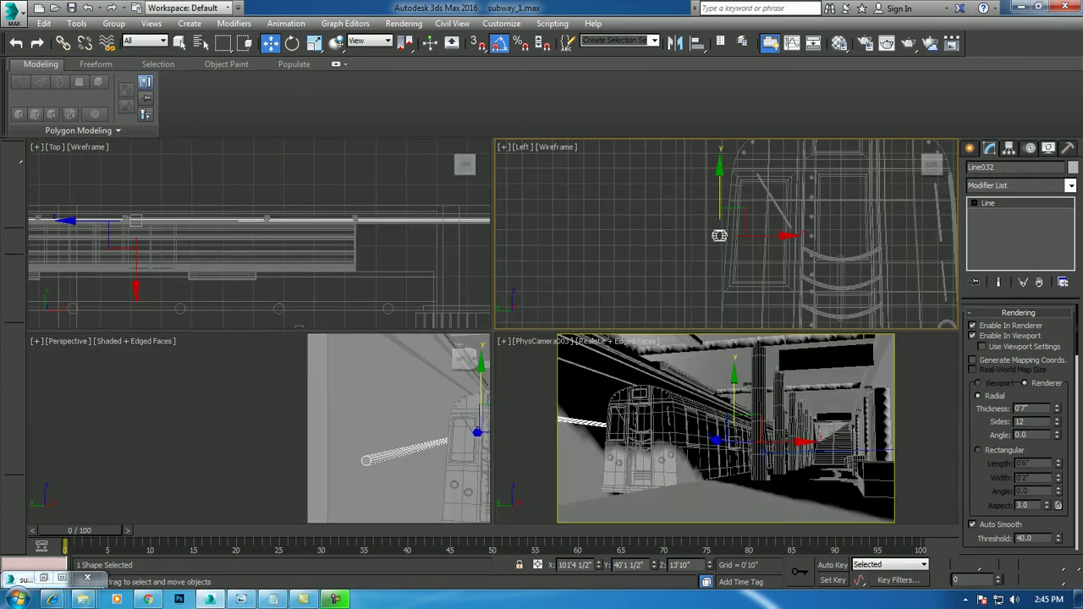
pyautogui.moveTo(1057, 408); pyautogui.dragTo(1057, 420)
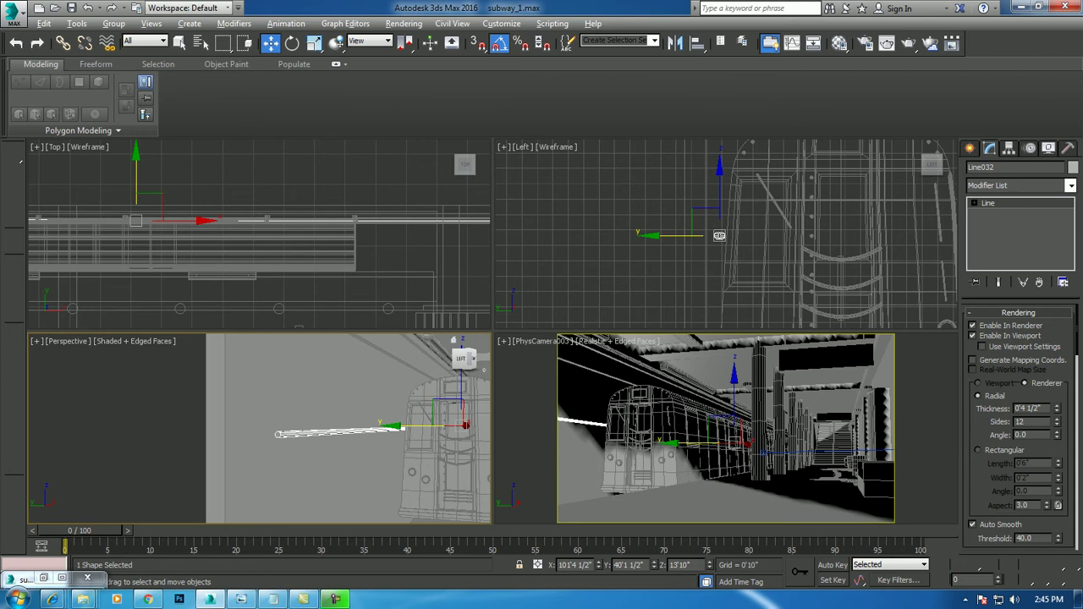
# Check the reference render, lower the pipe, and clone bracket arc Arc001 beneath it as Arc013.
pyautogui.click(44, 578)
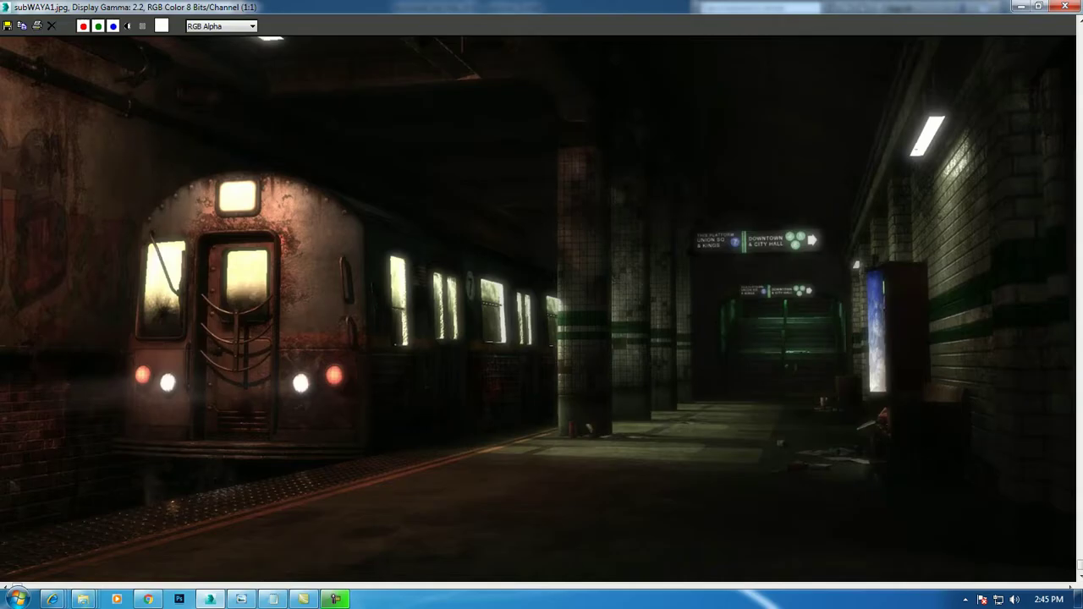
pyautogui.click(1019, 6)
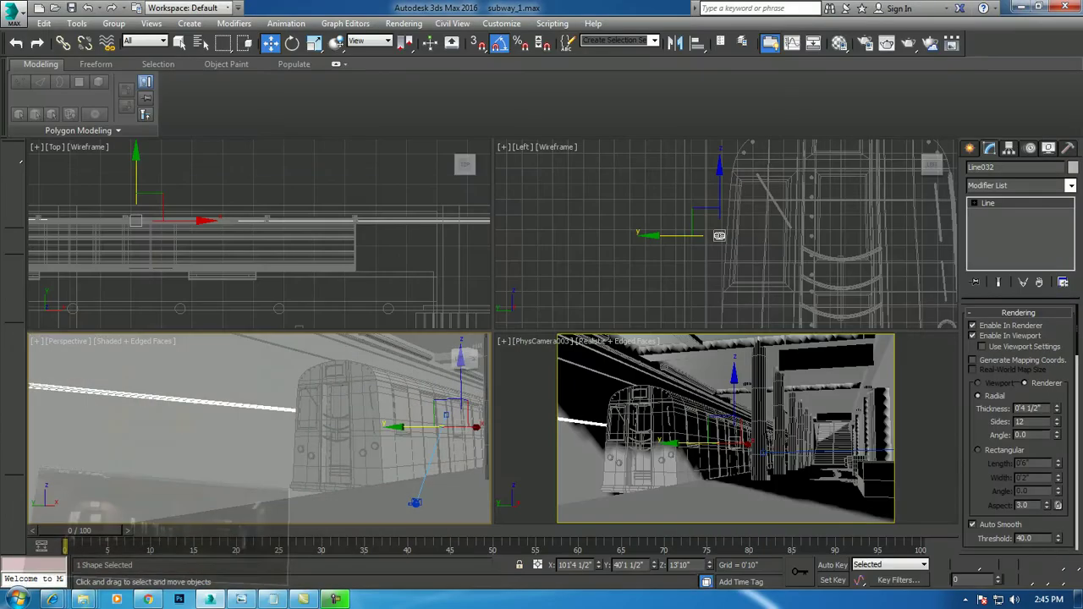
pyautogui.moveTo(719, 276); pyautogui.dragTo(720, 307)
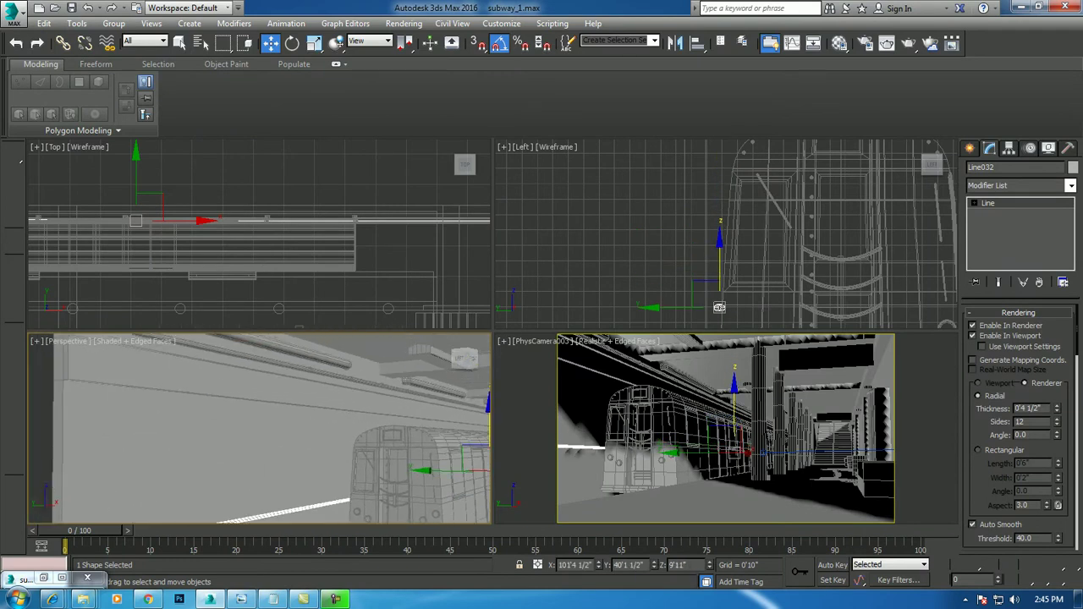
pyautogui.click(313, 378)
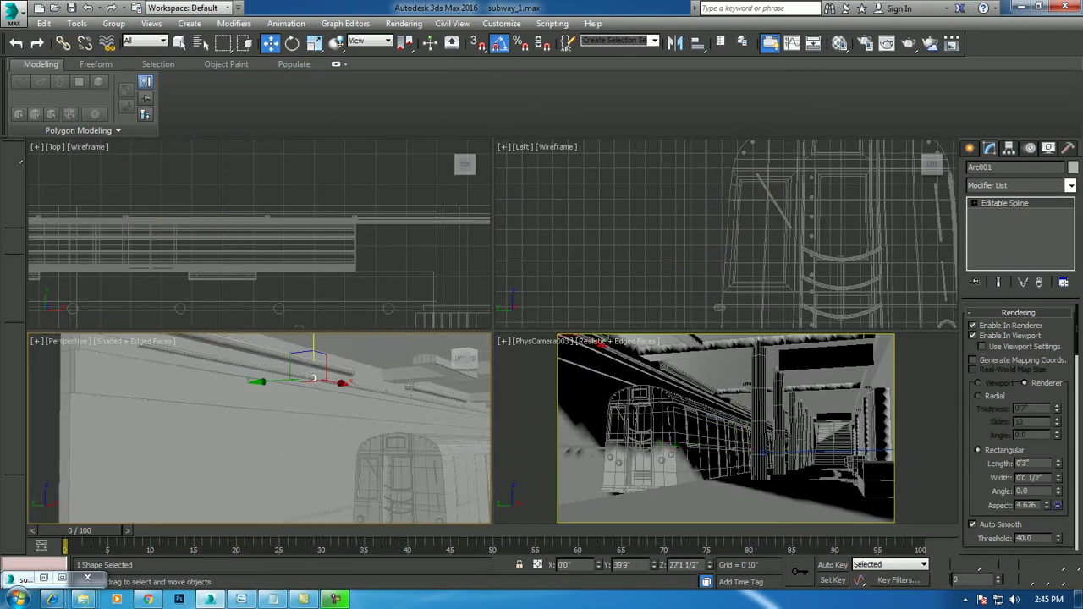
pyautogui.keyDown('shift'); pyautogui.moveTo(313, 378); pyautogui.dragTo(313, 510); pyautogui.keyUp('shift')
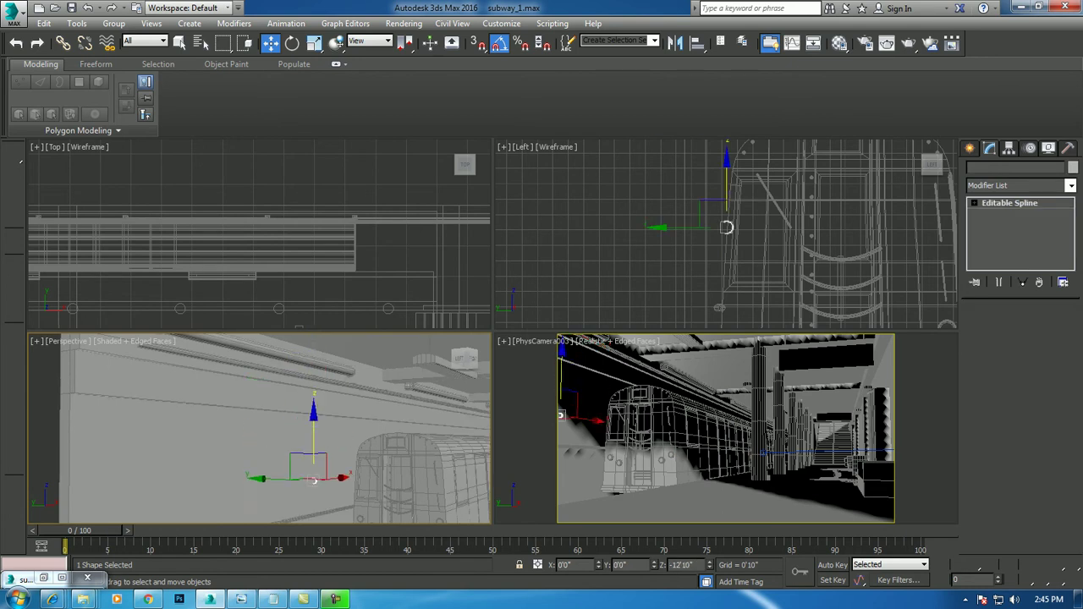
# Cancel the extra clone and slide Arc013 onto the pipe, nudging it slightly lower.
pyautogui.keyDown('shift'); pyautogui.moveTo(726, 295); pyautogui.dragTo(725, 307); pyautogui.keyUp('shift')
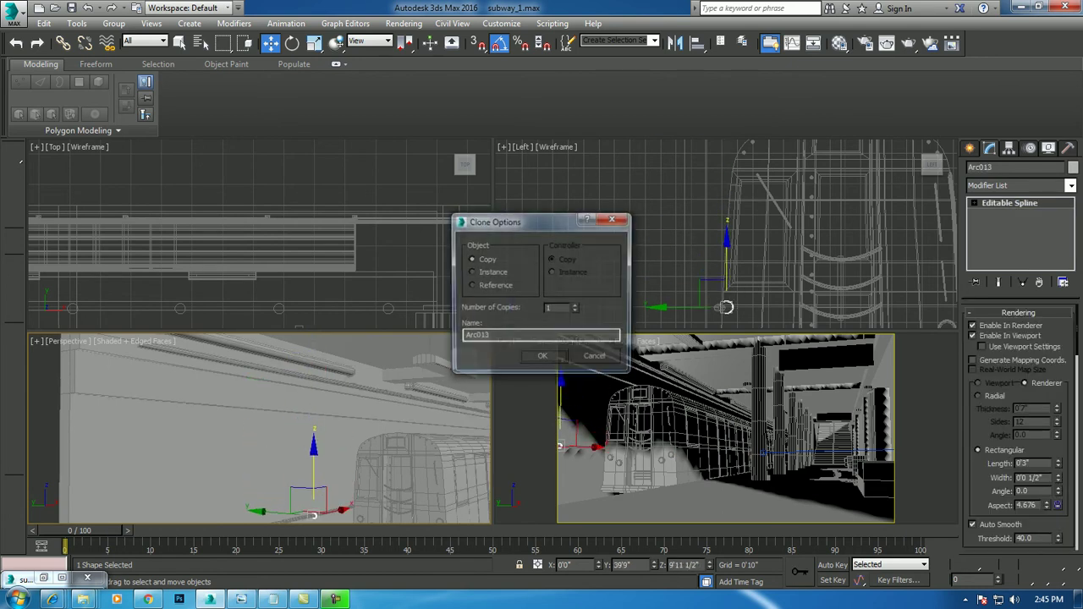
pyautogui.press('Return')
pyautogui.scroll(5, 312, 514)
pyautogui.keyDown('alt'); pyautogui.moveTo(312, 515); pyautogui.dragTo(338, 435, button='middle'); pyautogui.keyUp('alt')
pyautogui.moveTo(339, 435)
pyautogui.mouseDown()
pyautogui.moveTo(254, 430)
pyautogui.moveTo(276, 435)
pyautogui.mouseUp()
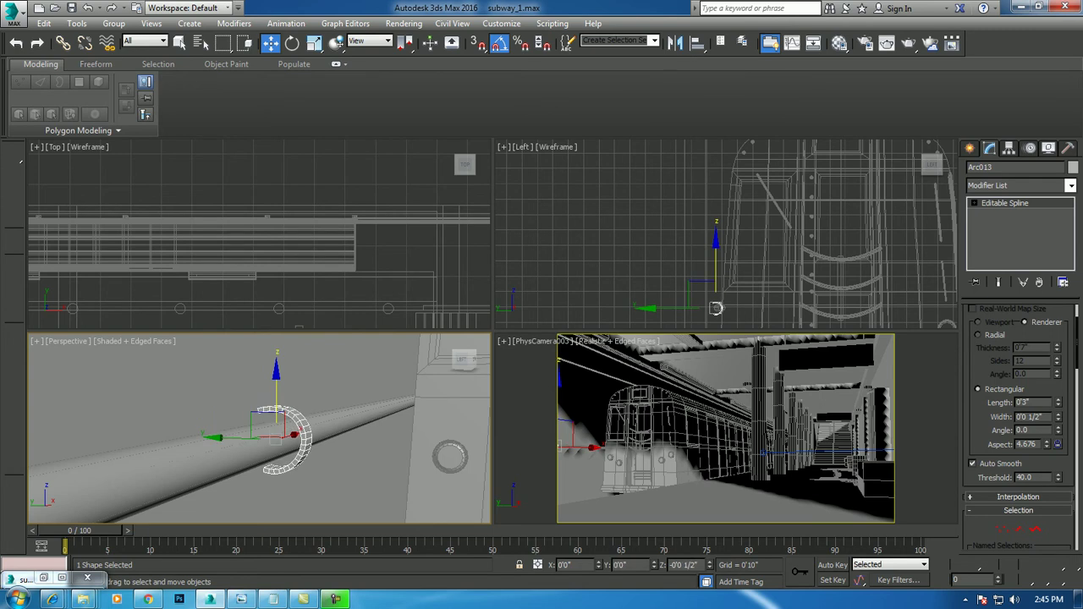
pyautogui.keyDown('alt'); pyautogui.moveTo(276, 434); pyautogui.dragTo(279, 433, button='middle'); pyautogui.keyUp('alt')
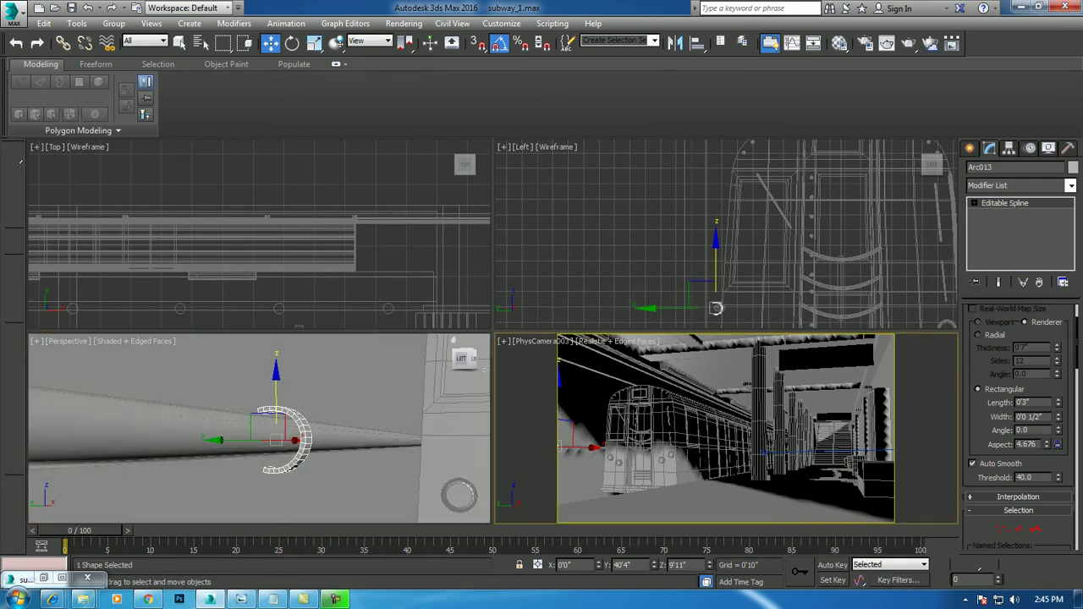
# Raise Arc013 slightly to centre it on the pipe, framing it in the side view.
pyautogui.press('r')
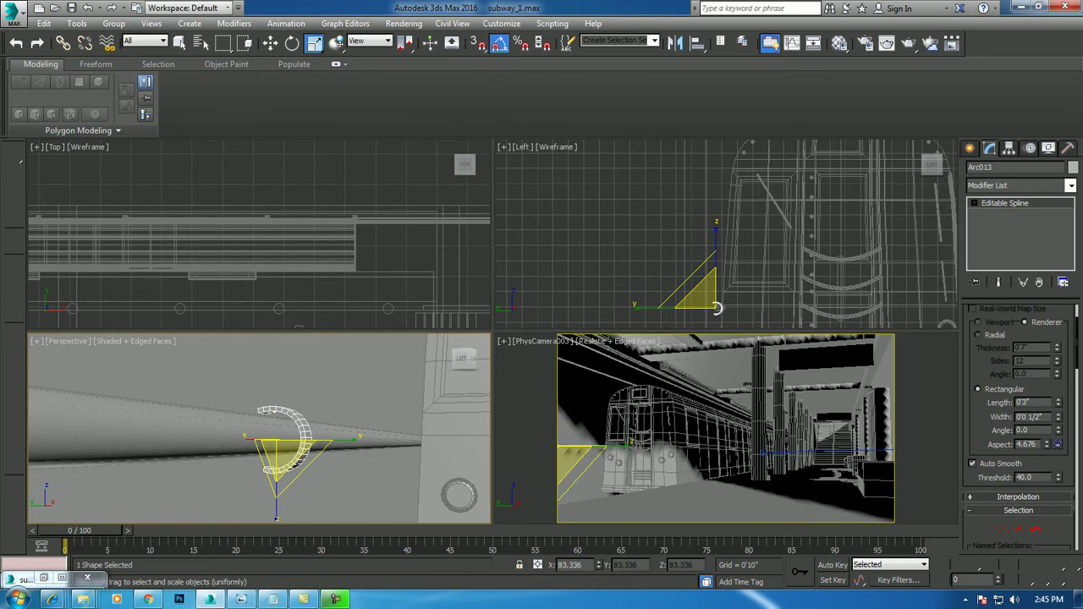
pyautogui.moveTo(280, 440)
pyautogui.keyDown('alt'); pyautogui.mouseDown(button='middle')
pyautogui.moveTo(338, 423)
pyautogui.moveTo(313, 427)
pyautogui.mouseUp(button='middle'); pyautogui.keyUp('alt')
pyautogui.press('w')
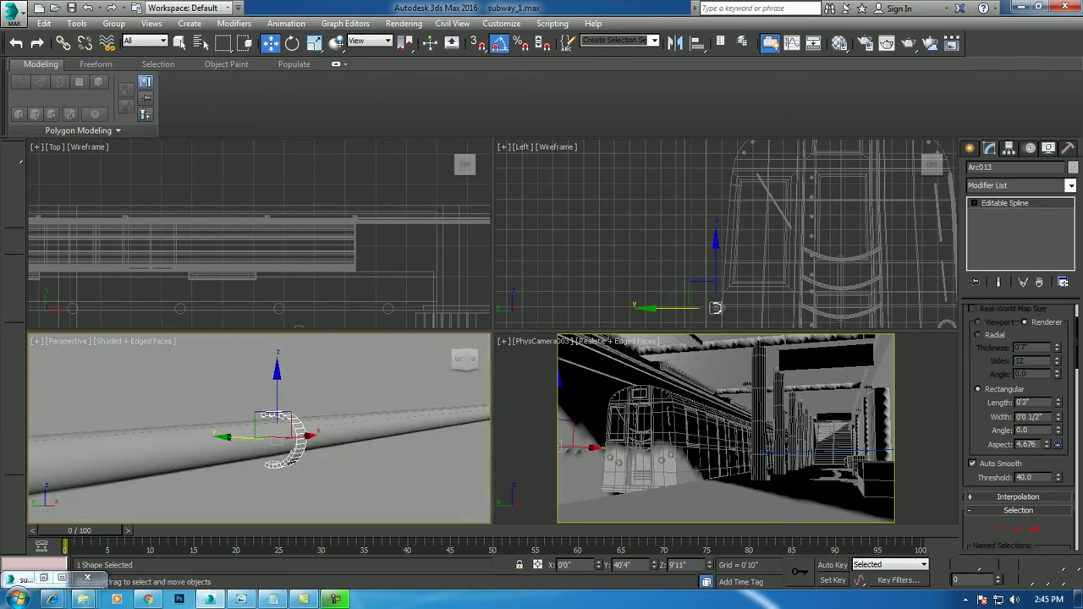
pyautogui.moveTo(715, 308); pyautogui.dragTo(715, 307)
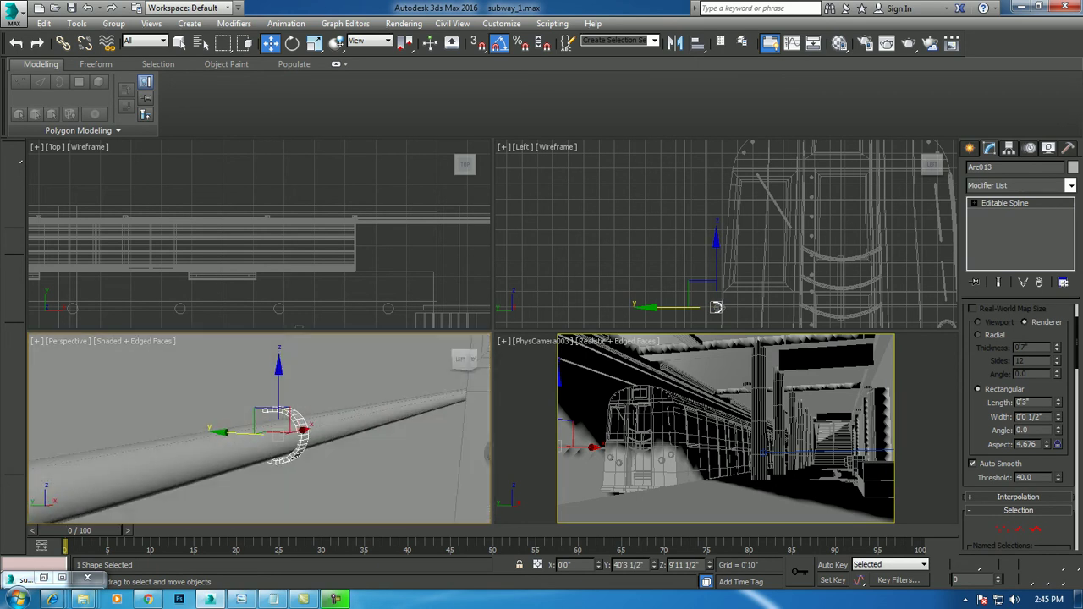
pyautogui.hotkey('alt', 'w')
pyautogui.hotkey('alt', 'w')
pyautogui.click(715, 307)
pyautogui.hotkey('alt', 'w')
pyautogui.moveTo(444, 478)
pyautogui.mouseDown(button='middle')
pyautogui.moveTo(518, 372)
pyautogui.moveTo(554, 465)
pyautogui.mouseUp(button='middle')
# Adjust Arc013's two end vertices so it wraps the pipe, then zoom the Top view onto it.
pyautogui.press('1')
pyautogui.scroll(8, 522, 362)
pyautogui.moveTo(425, 258); pyautogui.dragTo(508, 435)
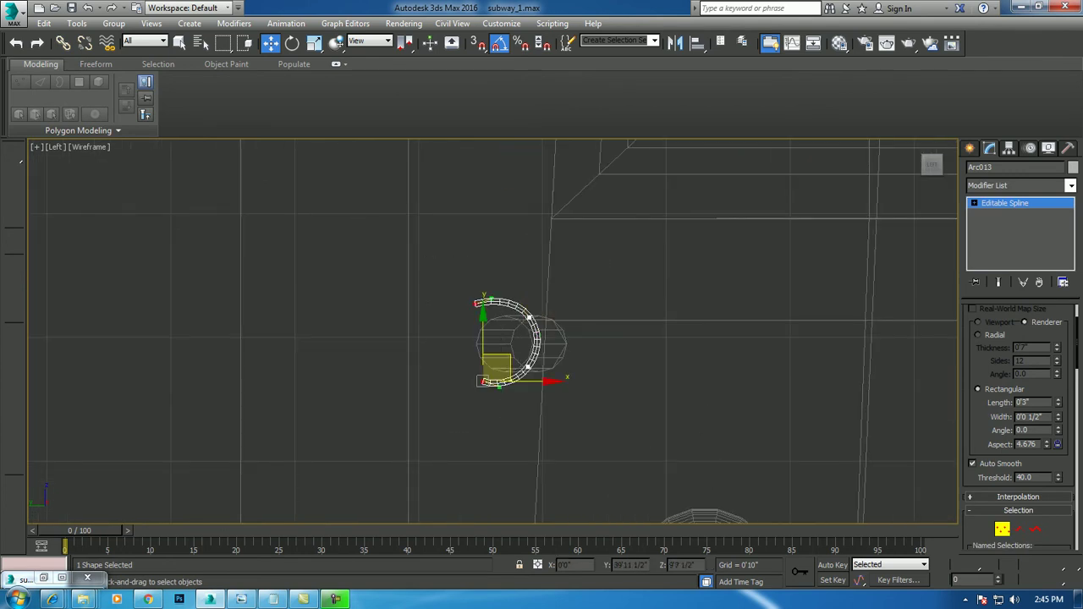
pyautogui.press('1')
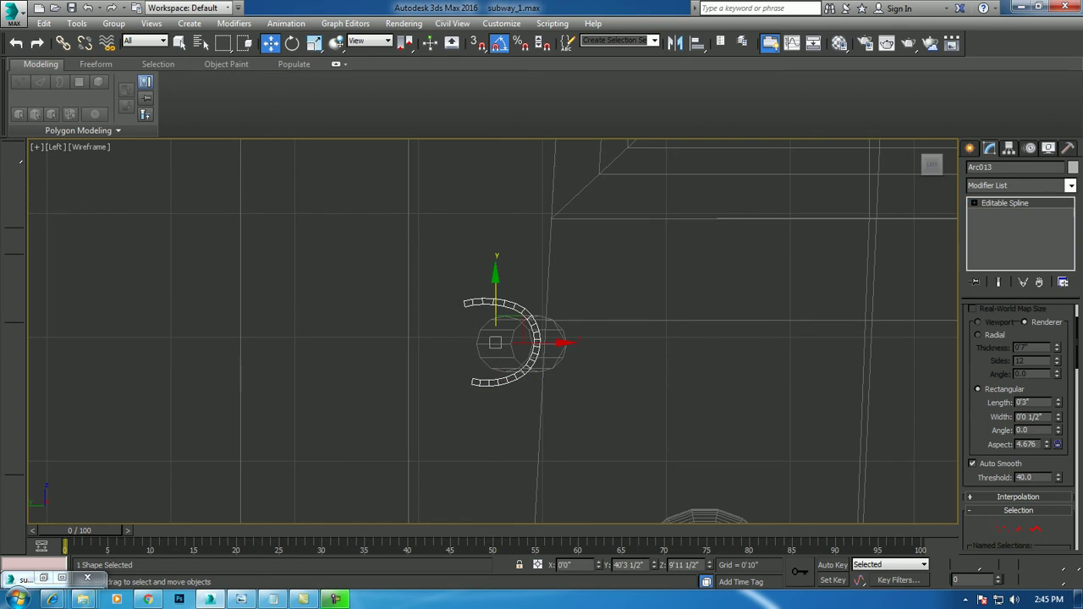
pyautogui.hotkey('alt', 'w')
pyautogui.keyDown('alt'); pyautogui.moveTo(296, 440); pyautogui.dragTo(254, 427, button='middle'); pyautogui.keyUp('alt')
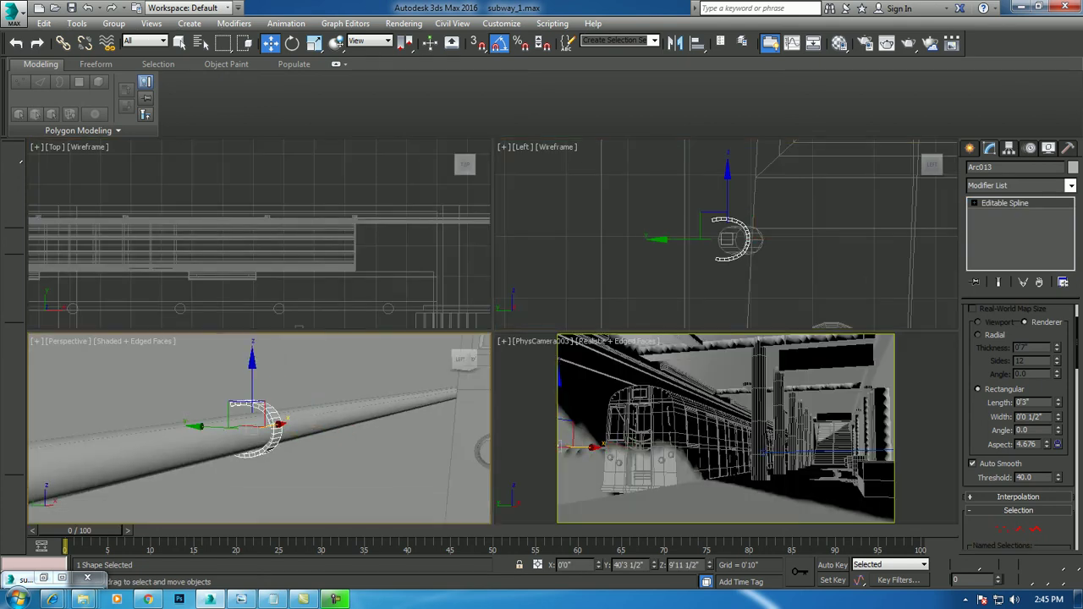
pyautogui.hotkey('alt', 'w')
pyautogui.press('z')
pyautogui.hotkey('alt', 'w')
pyautogui.scroll(-2, 330, 278)
pyautogui.hotkey('alt', 'w')
pyautogui.scroll(4, 626, 461)
# Clone the clamp 5 times along the pipe, plus one more copy, up to Arc021.
pyautogui.moveTo(507, 338); pyautogui.dragTo(368, 331, button='middle')
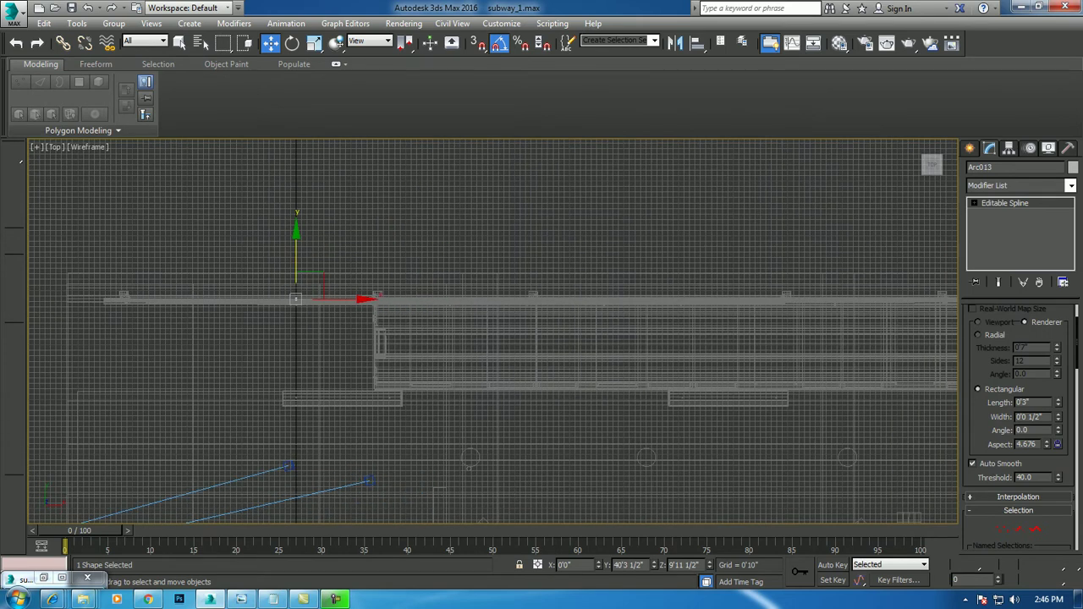
pyautogui.moveTo(346, 298); pyautogui.dragTo(486, 299)
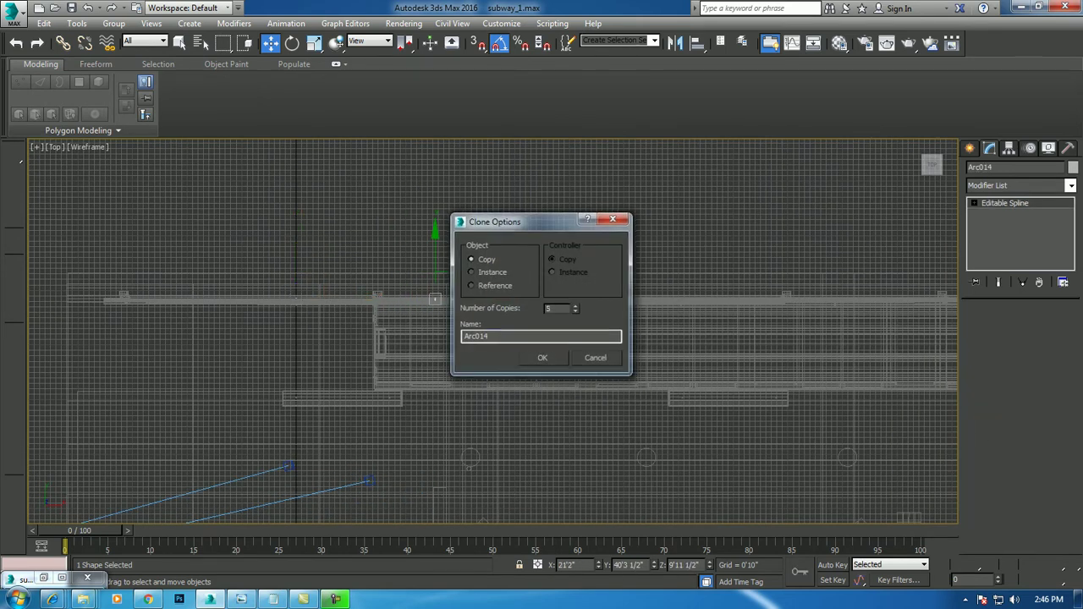
pyautogui.press('Return')
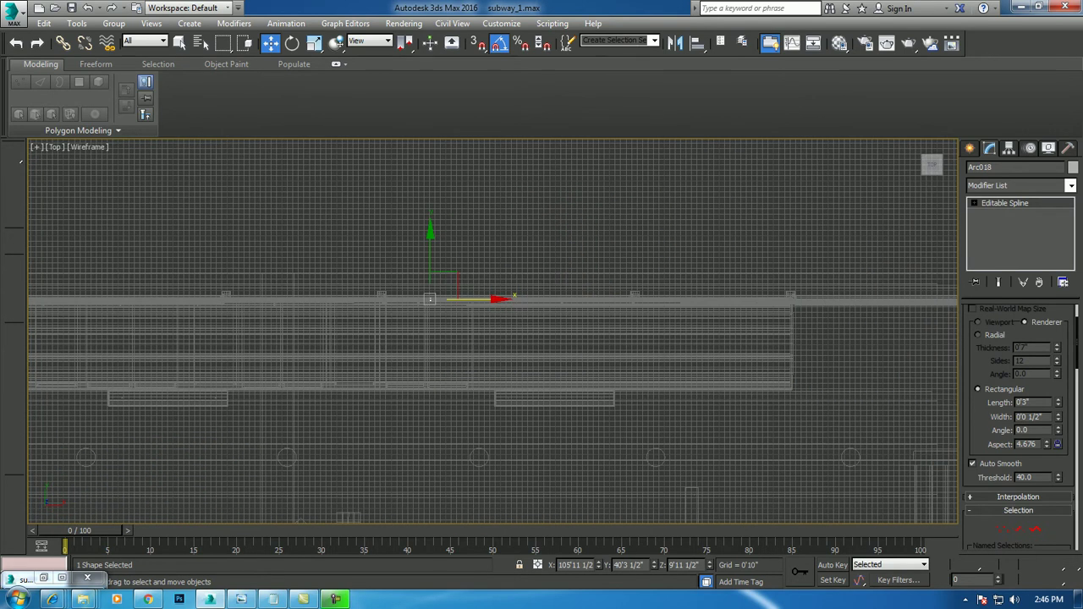
pyautogui.keyDown('shift'); pyautogui.moveTo(473, 299); pyautogui.dragTo(626, 298); pyautogui.keyUp('shift')
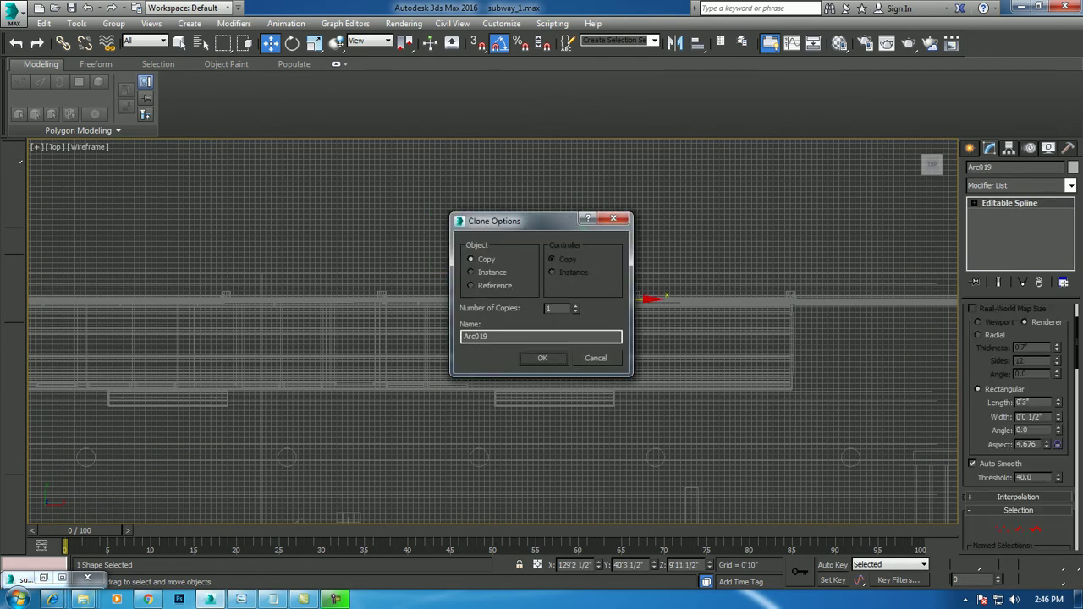
pyautogui.click(533, 358)
# Inspect the tunnel toward the stair end, then look through PhysCamera003.
pyautogui.hotkey('alt', 'w')
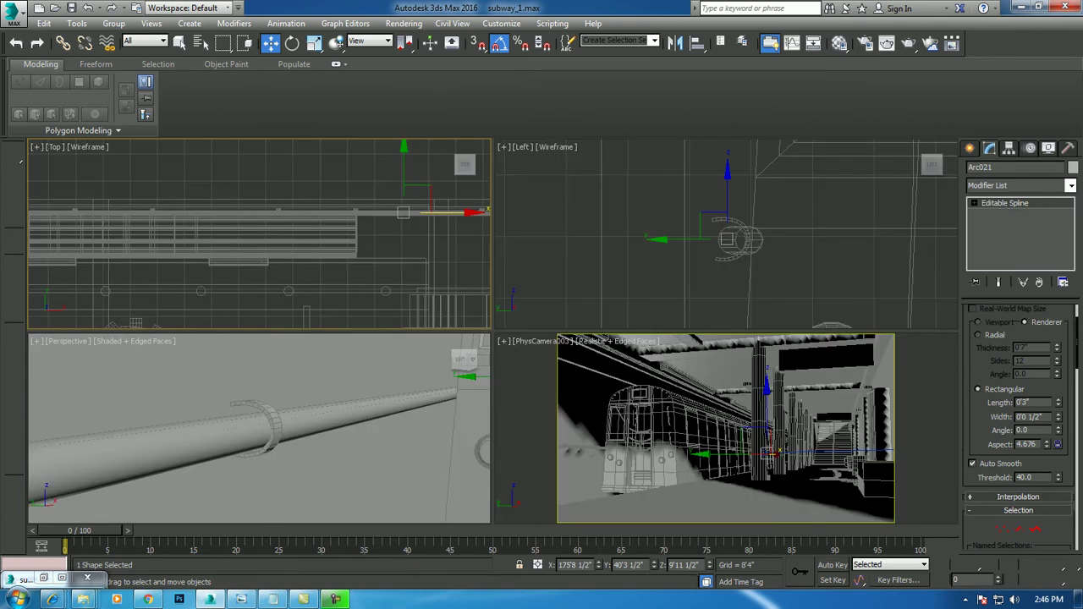
pyautogui.hotkey('alt', 'w')
pyautogui.scroll(-5, 493, 330)
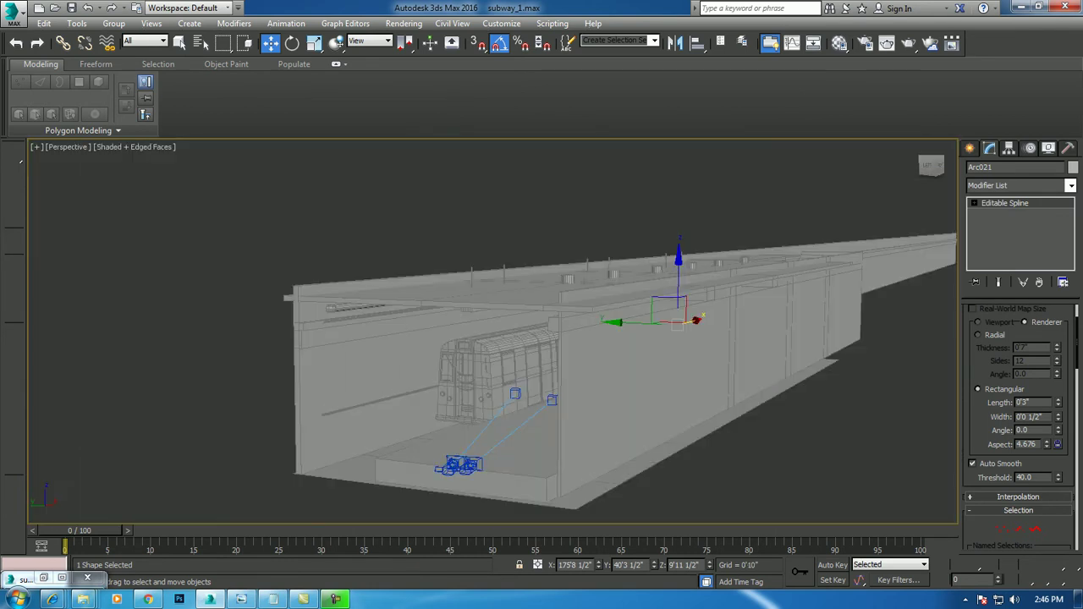
pyautogui.keyDown('alt'); pyautogui.moveTo(524, 313); pyautogui.dragTo(592, 321, button='middle'); pyautogui.keyUp('alt')
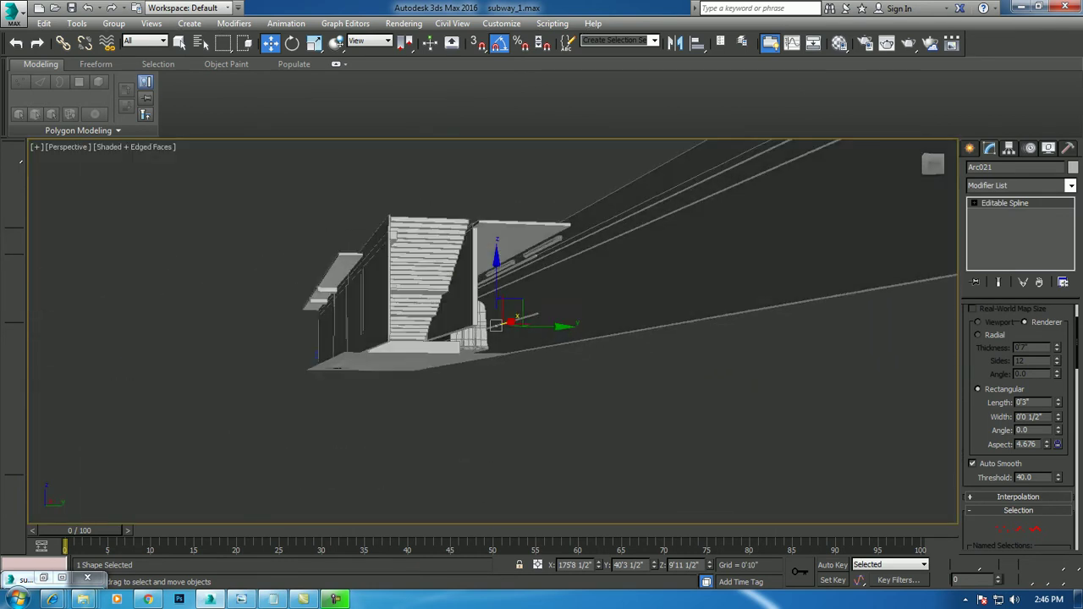
pyautogui.moveTo(495, 326)
pyautogui.keyDown('alt'); pyautogui.mouseDown(button='middle')
pyautogui.moveTo(584, 325)
pyautogui.moveTo(618, 294)
pyautogui.mouseUp(button='middle'); pyautogui.keyUp('alt')
pyautogui.scroll(5, 584, 326)
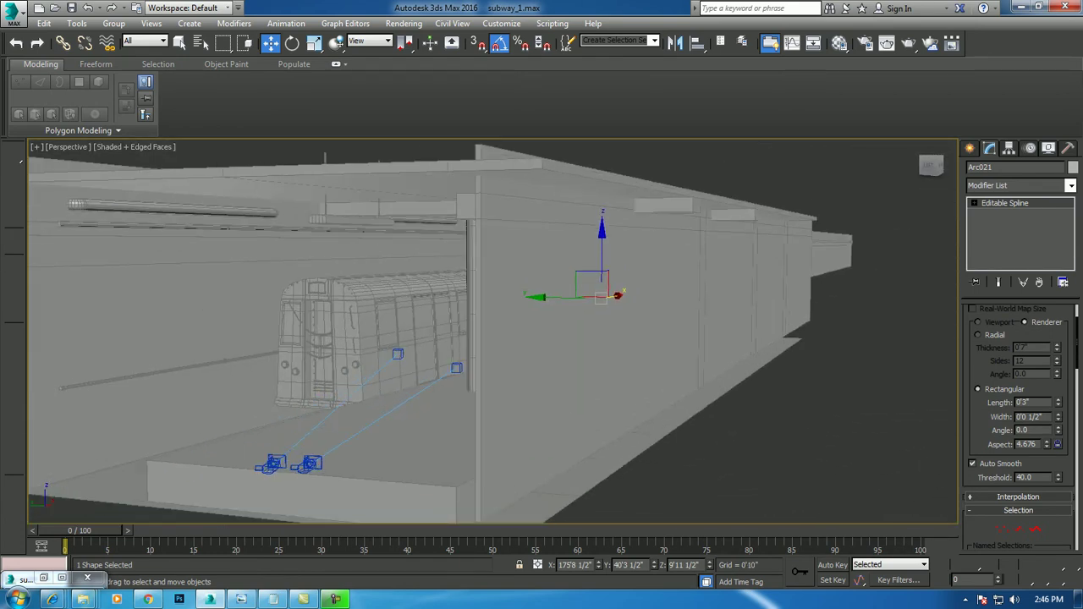
pyautogui.press('c')
pyautogui.press('Down')
pyautogui.press('Return')
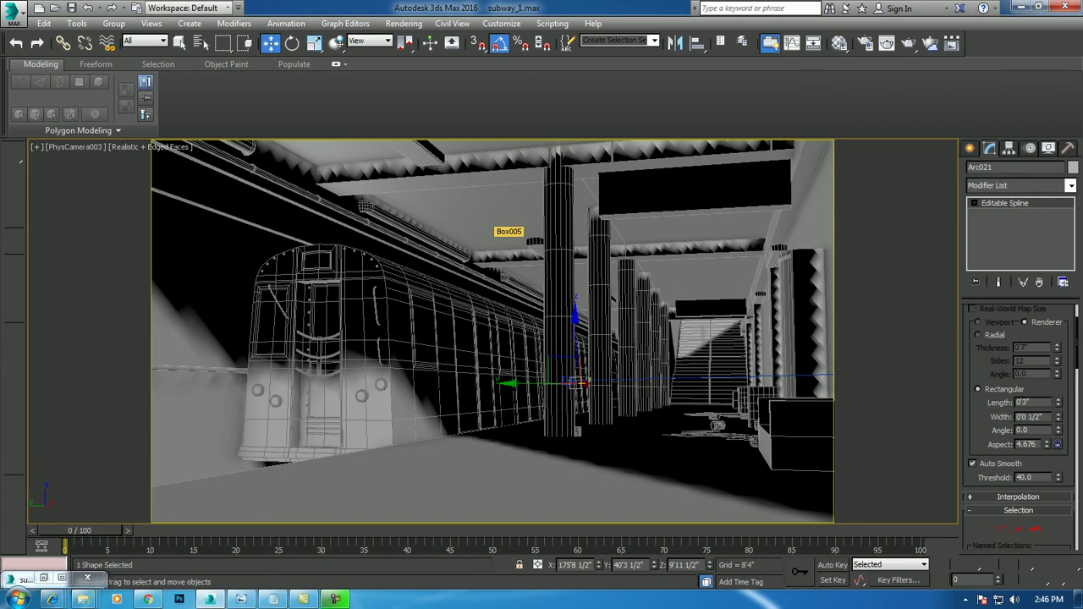
# Move column Cylinder018, and widen Cylinder001 to a 2'1" radius with a slight nudge.
pyautogui.click(559, 280)
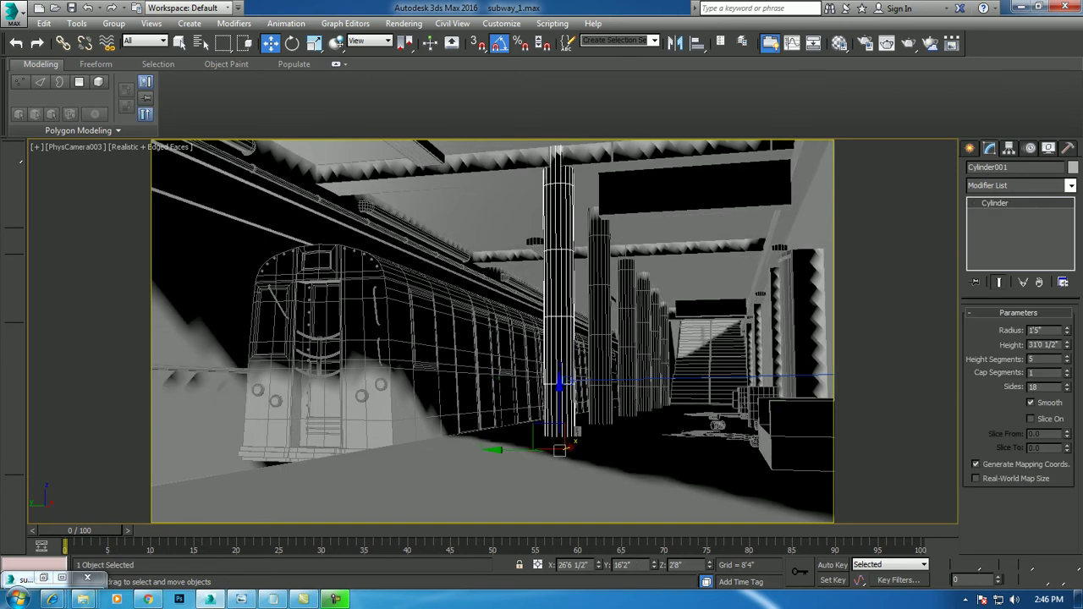
pyautogui.click(575, 438)
pyautogui.moveTo(576, 439); pyautogui.dragTo(692, 436)
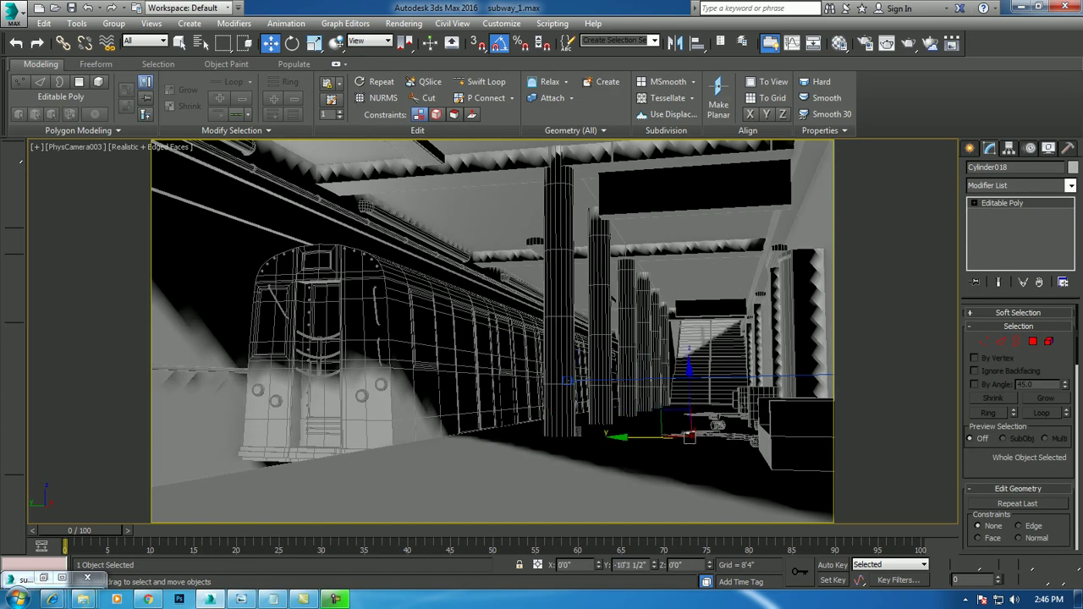
pyautogui.click(559, 431)
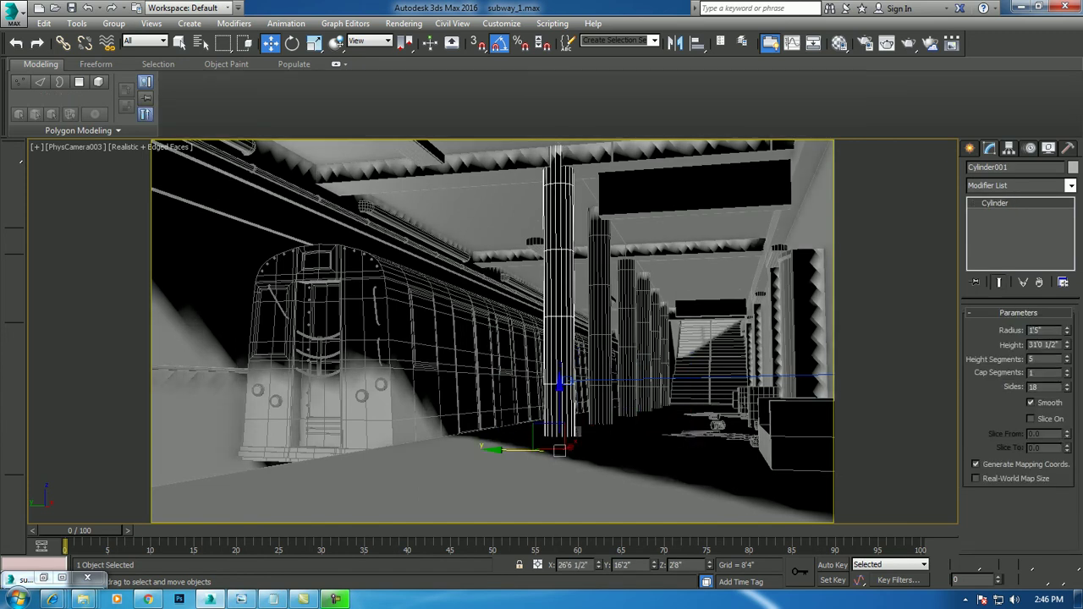
pyautogui.moveTo(1066, 330); pyautogui.dragTo(1066, 304)
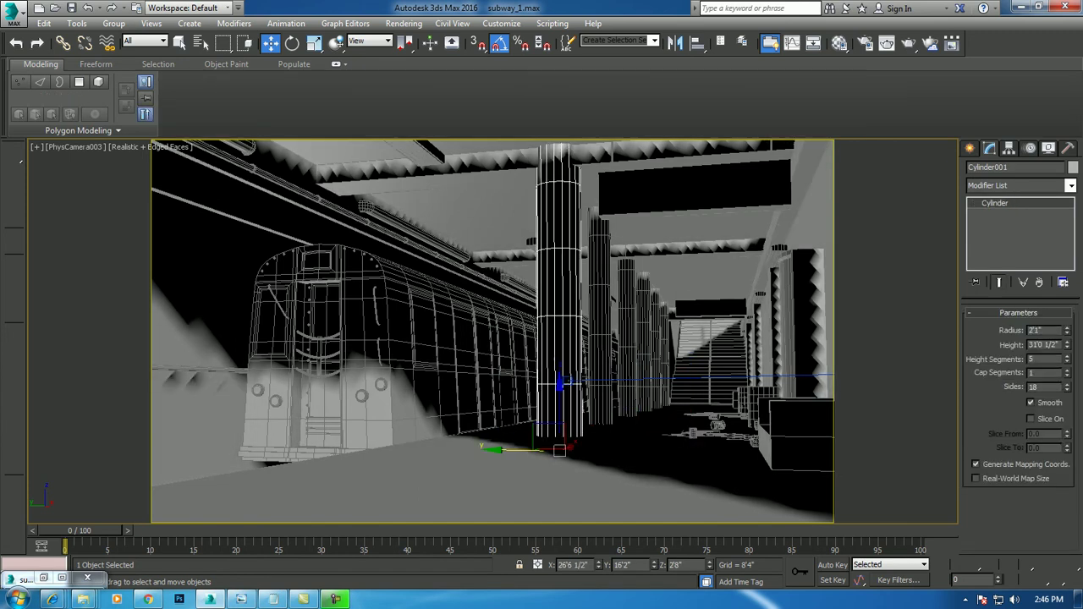
pyautogui.moveTo(569, 445); pyautogui.dragTo(575, 445)
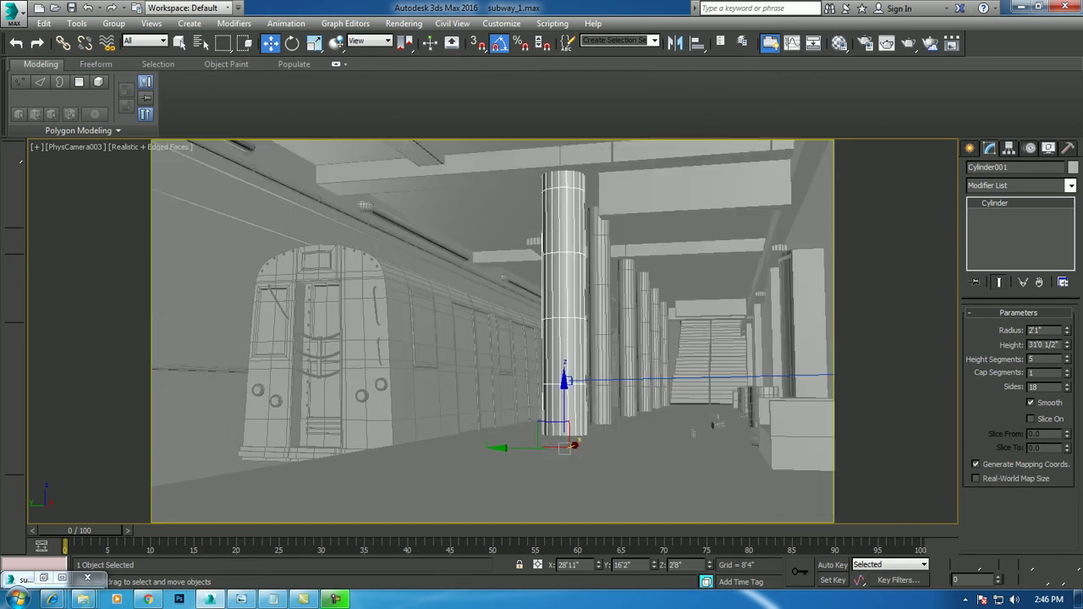
# In the maximized Top view, copy a column along the platform and place it on its position.
pyautogui.hotkey('alt', 'w')
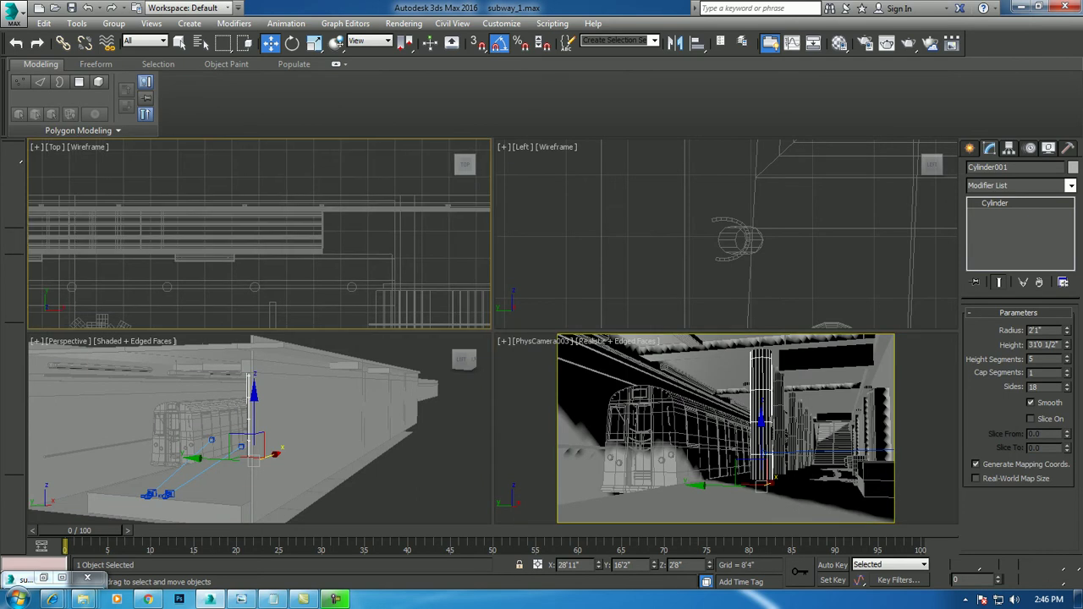
pyautogui.hotkey('alt', 'w')
pyautogui.scroll(-3, 493, 330)
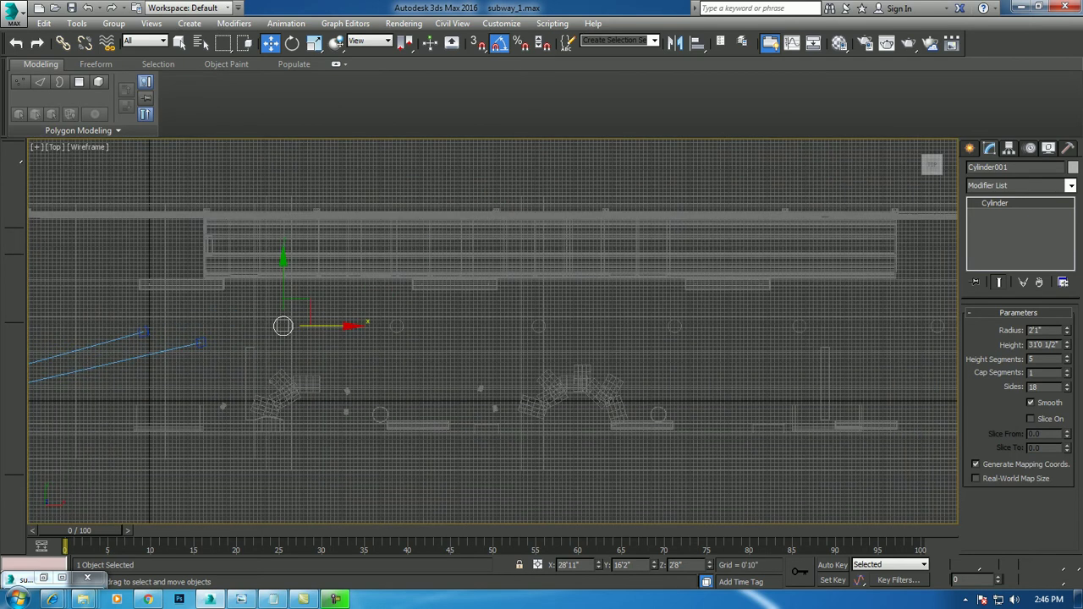
pyautogui.keyDown('shift'); pyautogui.moveTo(283, 326); pyautogui.dragTo(388, 326); pyautogui.keyUp('shift')
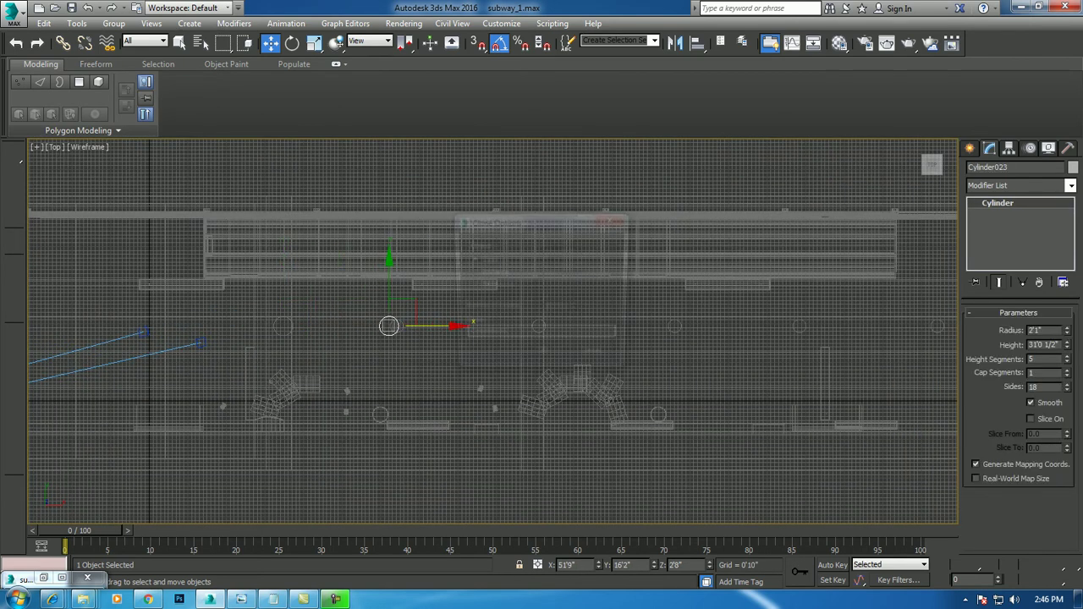
pyautogui.click(543, 358)
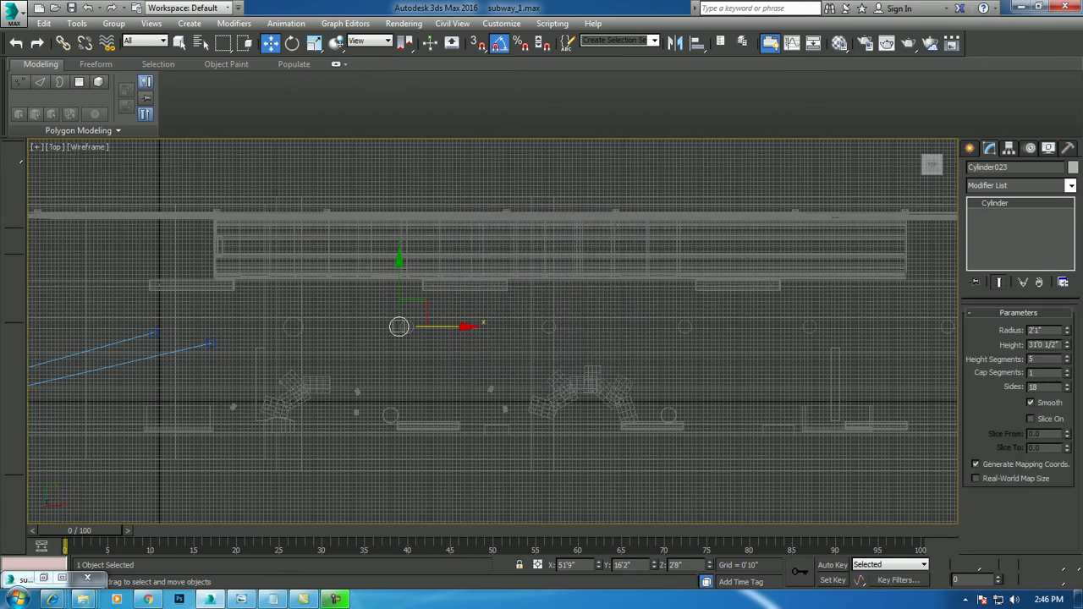
pyautogui.scroll(2, 543, 358)
pyautogui.click(376, 326)
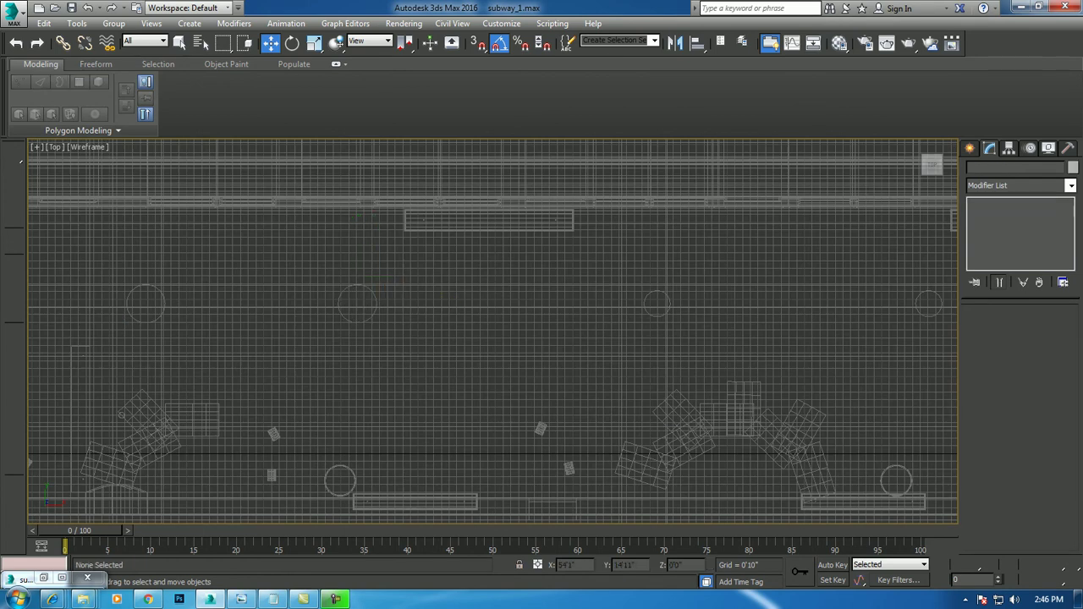
pyautogui.click(358, 305)
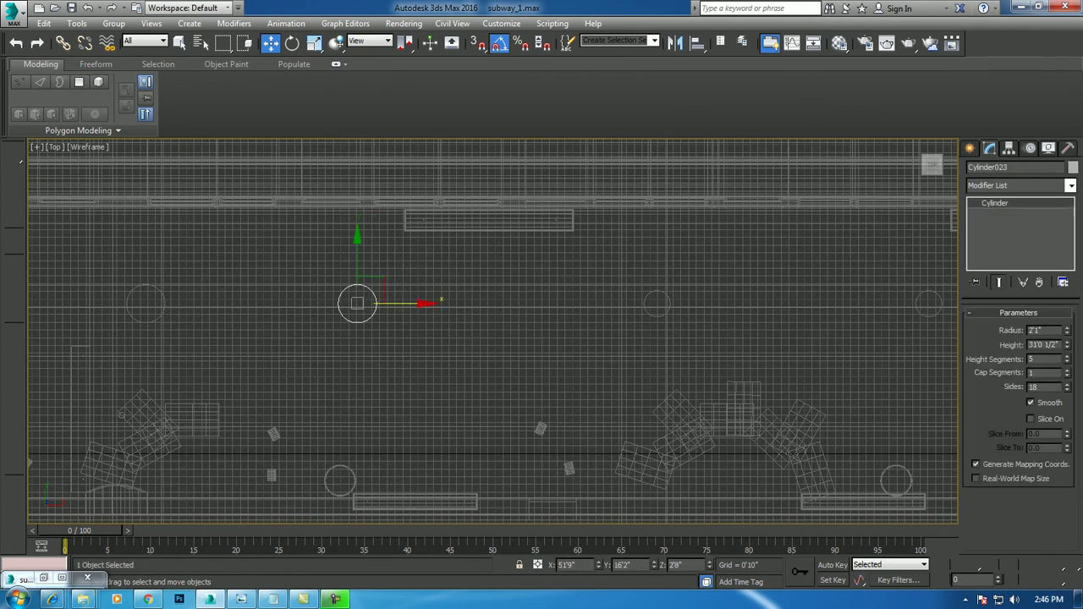
pyautogui.moveTo(358, 305); pyautogui.dragTo(656, 302)
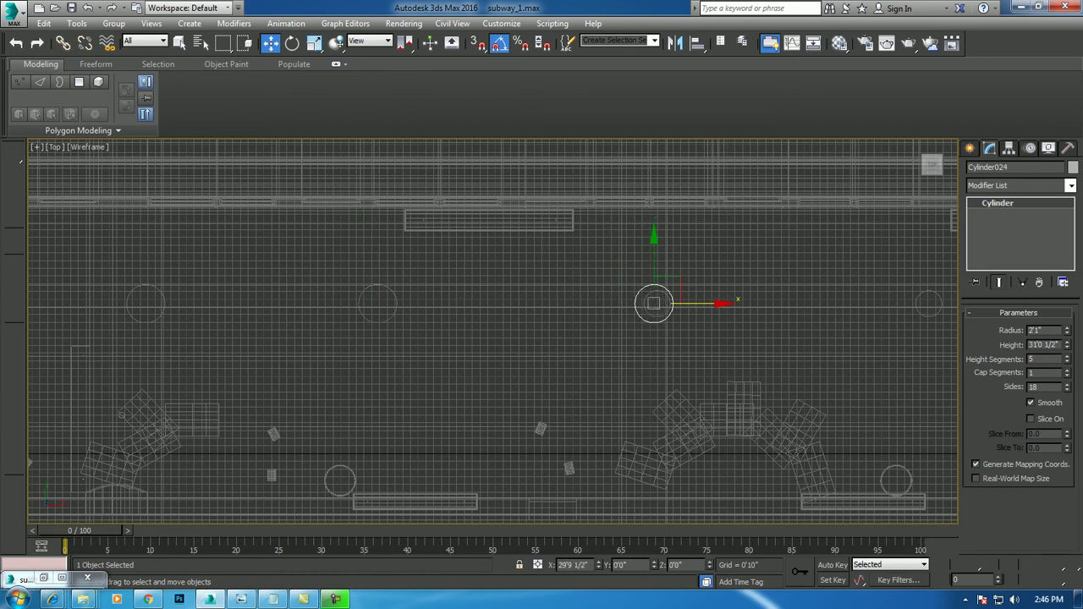
pyautogui.press('Return')
# Add two more column copies at the next empty positions along the platform.
pyautogui.scroll(4, 732, 321)
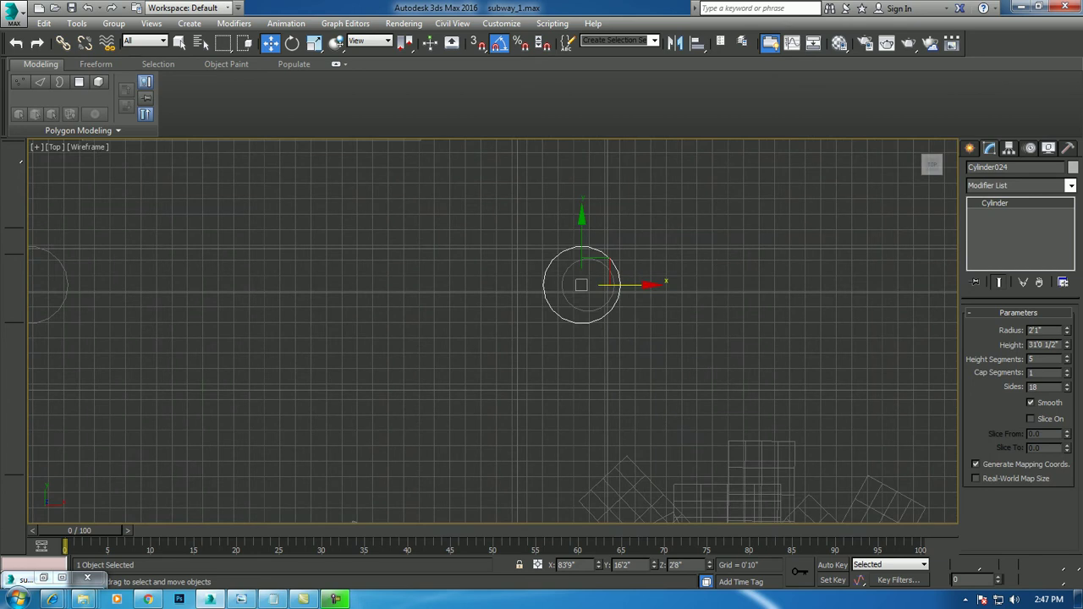
pyautogui.click(616, 297)
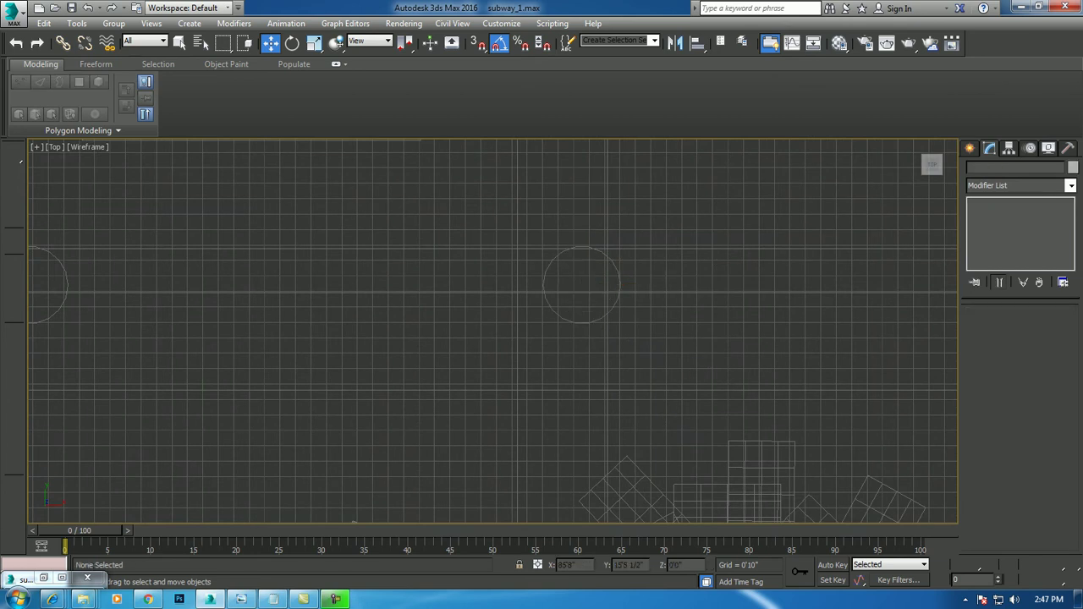
pyautogui.click(620, 285)
pyautogui.moveTo(592, 338); pyautogui.dragTo(372, 338, button='middle')
pyautogui.scroll(-3, 203, 413)
pyautogui.keyDown('shift'); pyautogui.moveTo(279, 344); pyautogui.dragTo(660, 344); pyautogui.keyUp('shift')
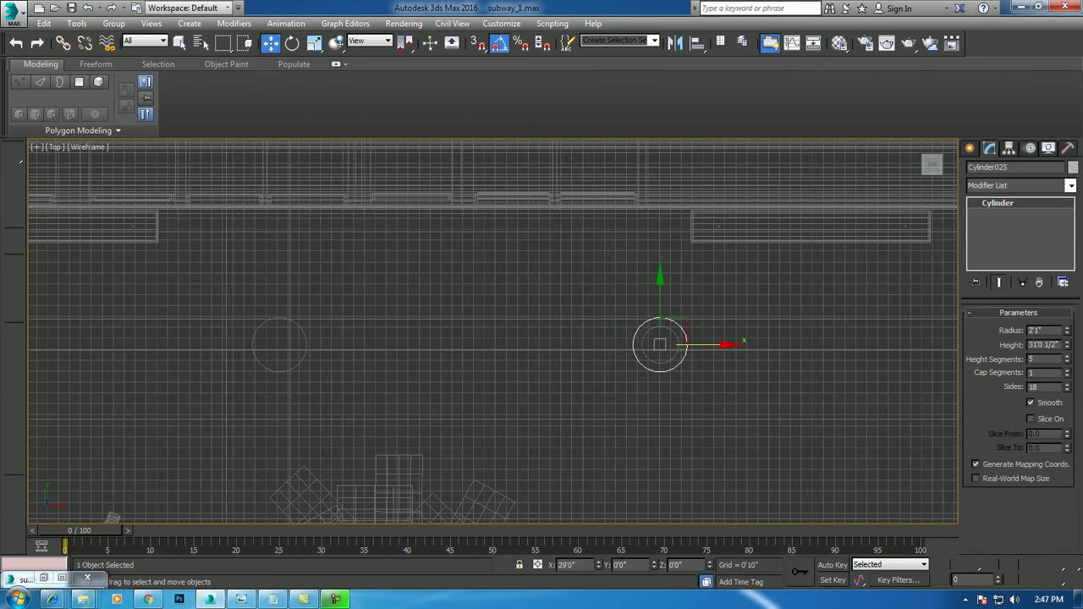
pyautogui.click(546, 358)
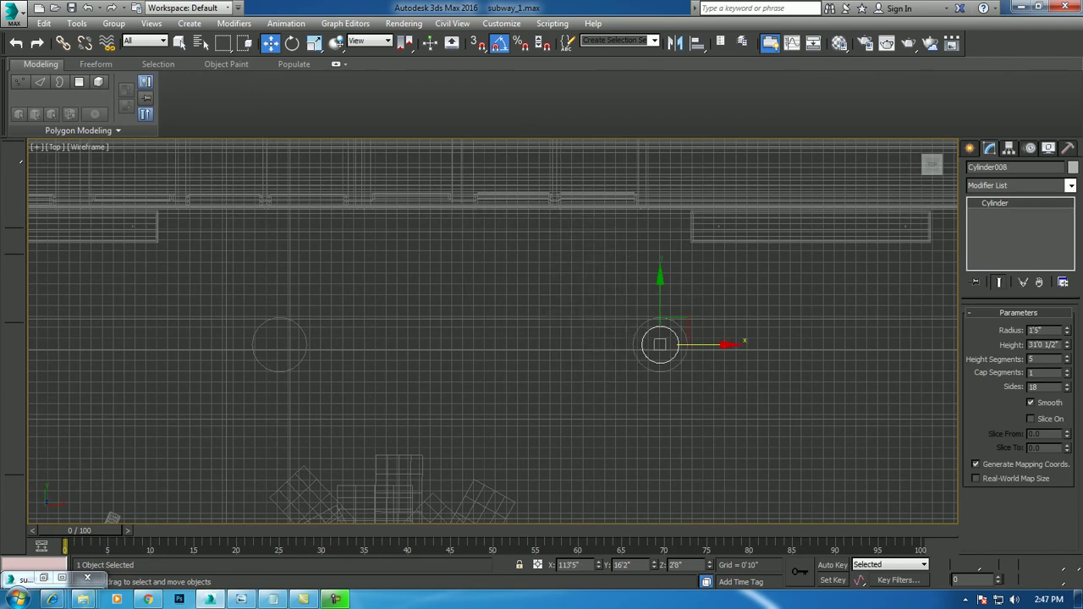
pyautogui.moveTo(546, 358); pyautogui.dragTo(186, 367, button='middle')
pyautogui.click(187, 368)
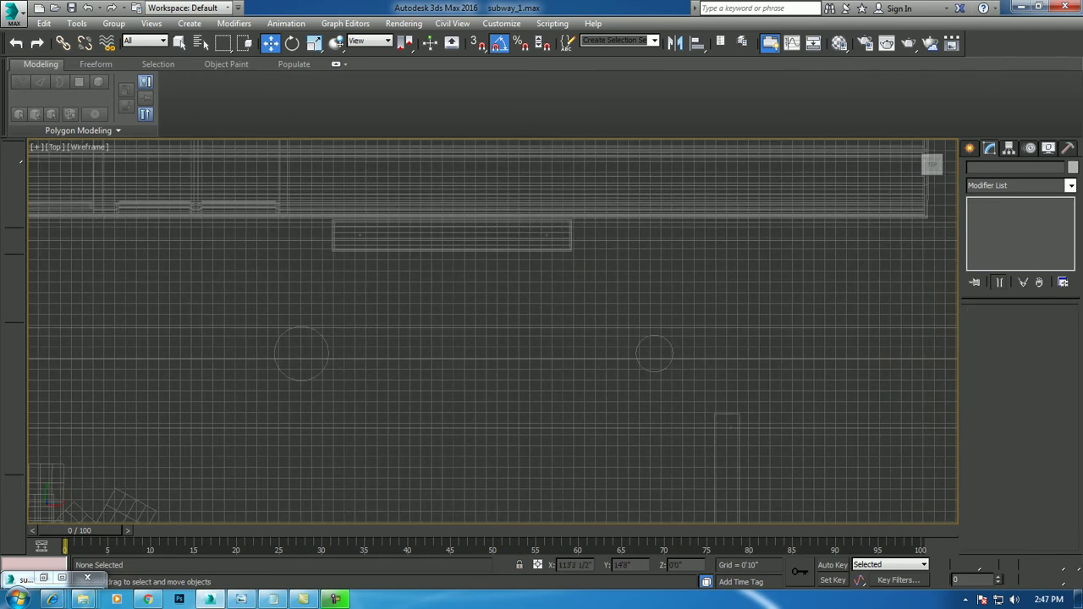
pyautogui.click(301, 353)
pyautogui.keyDown('shift'); pyautogui.moveTo(301, 353); pyautogui.dragTo(654, 353); pyautogui.keyUp('shift')
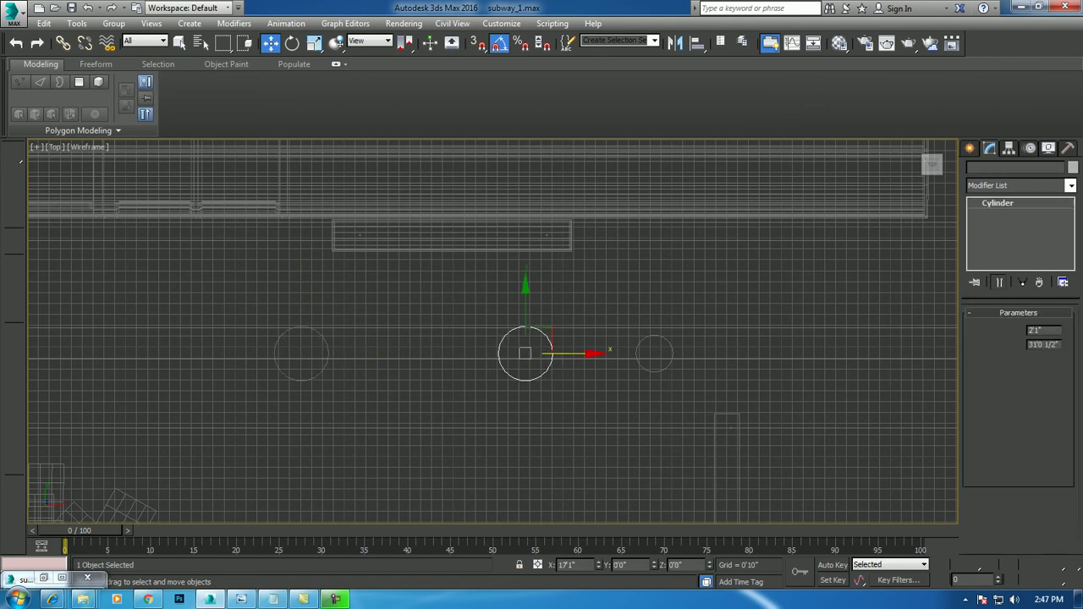
pyautogui.press('Return')
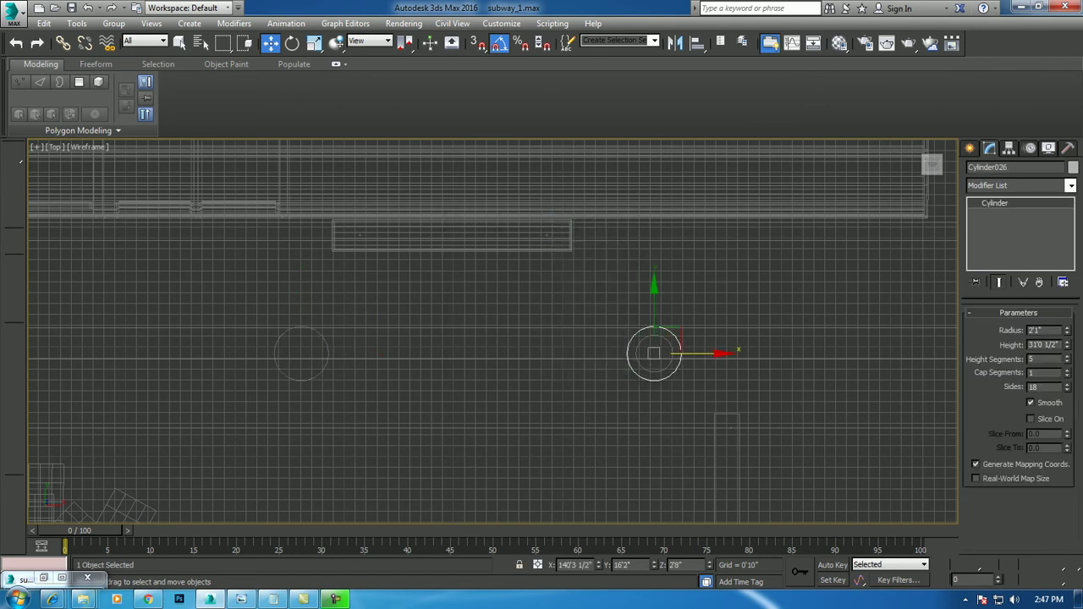
pyautogui.hotkey('ctrl', 'd')
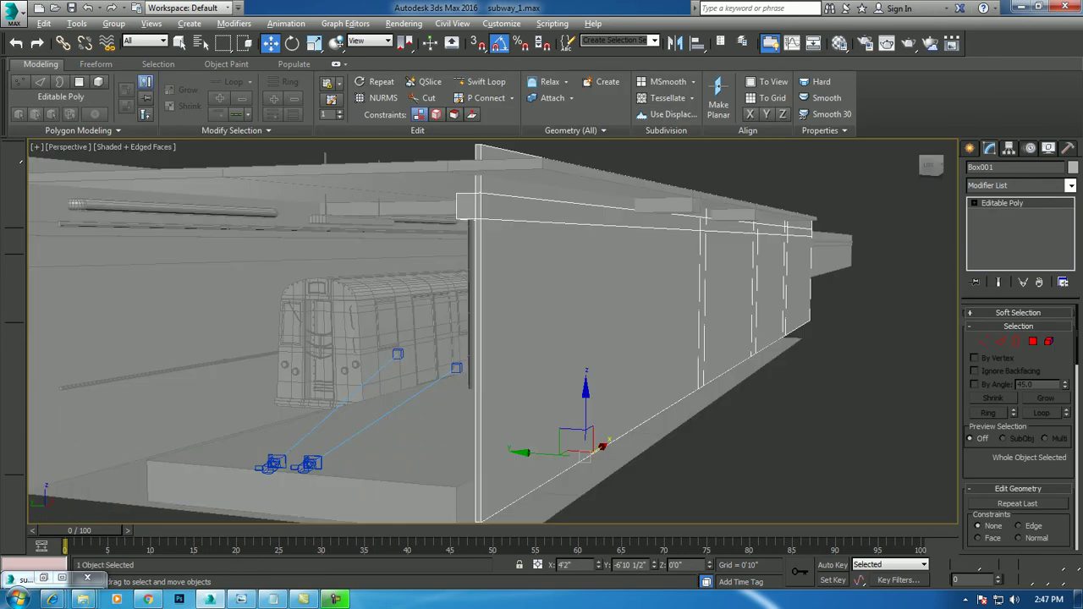
# Maximize the PhysCamera003 view and check the pipe and stair box, toggling wireframe.
pyautogui.hotkey('alt', 'w')
pyautogui.click(814, 405)
pyautogui.hotkey('alt', 'w')
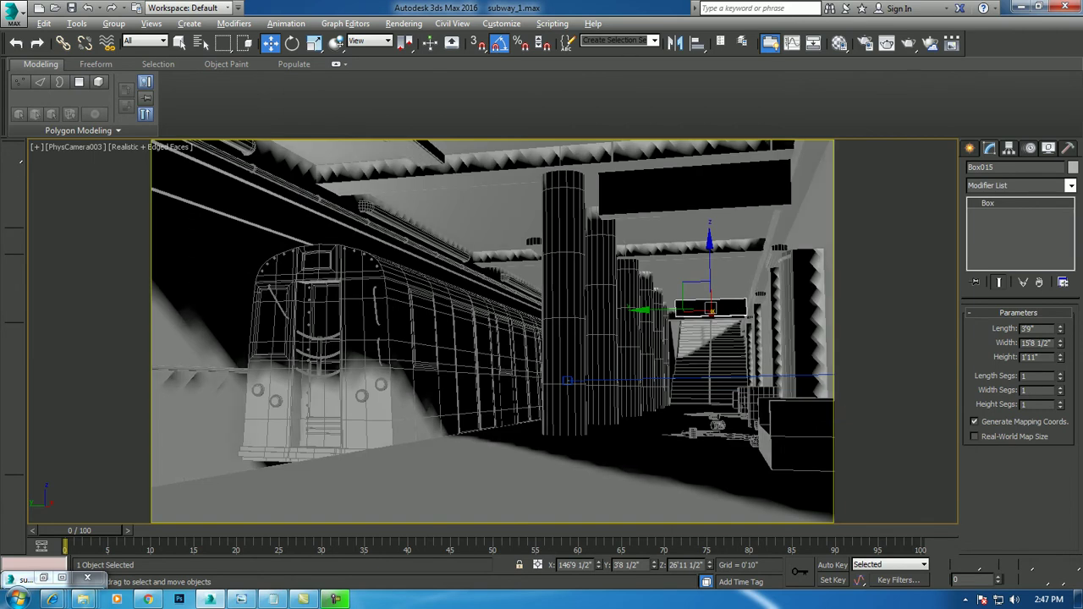
pyautogui.click(203, 369)
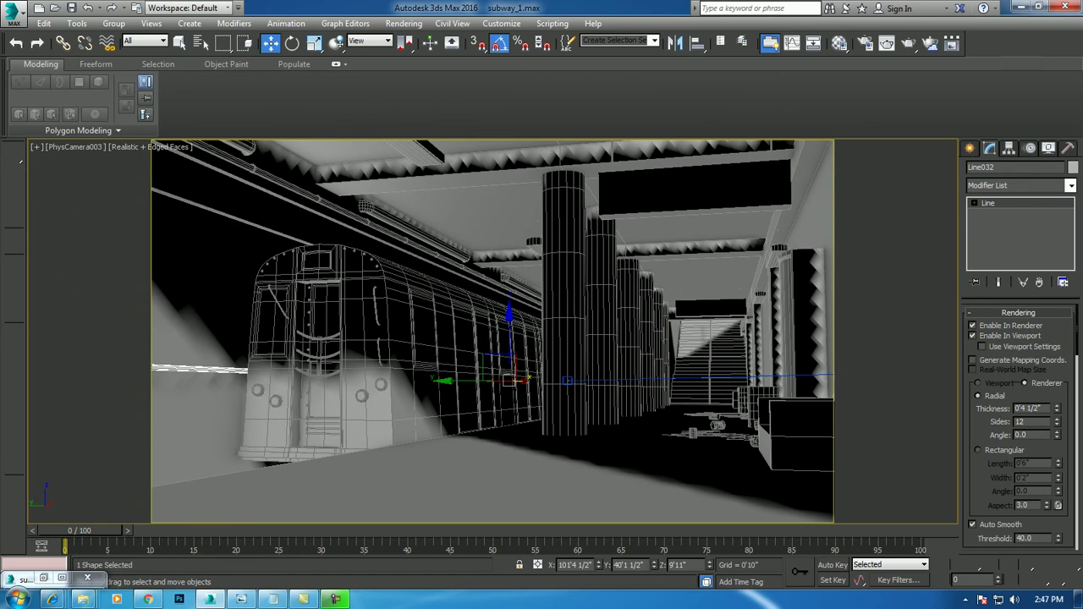
pyautogui.press('F3')
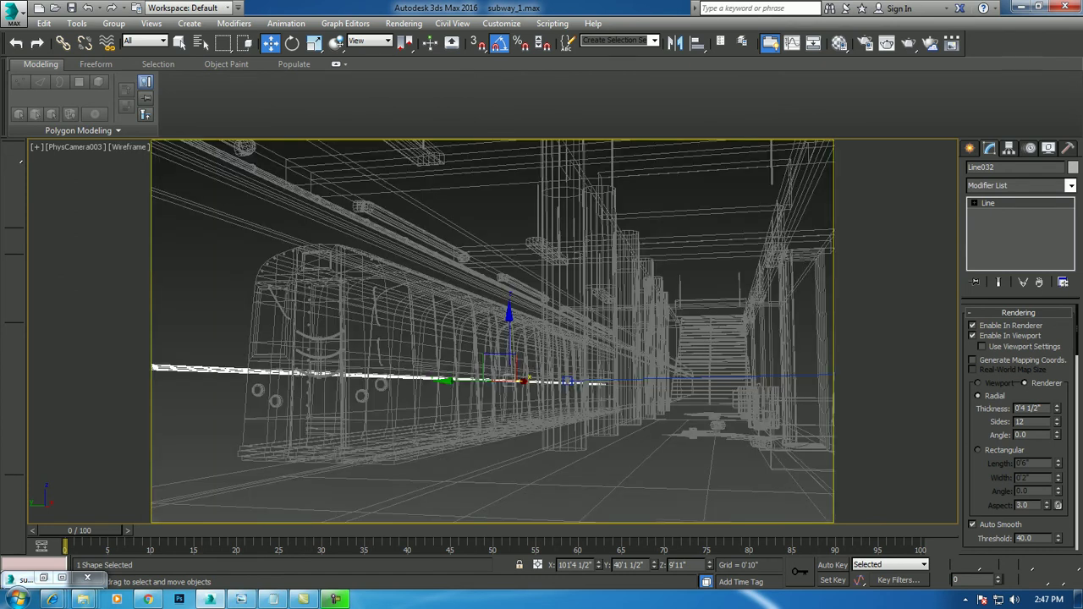
pyautogui.press('F3')
# Slide Cylinder018 along X to the nearest column's base and check it in the side view.
pyautogui.click(692, 435)
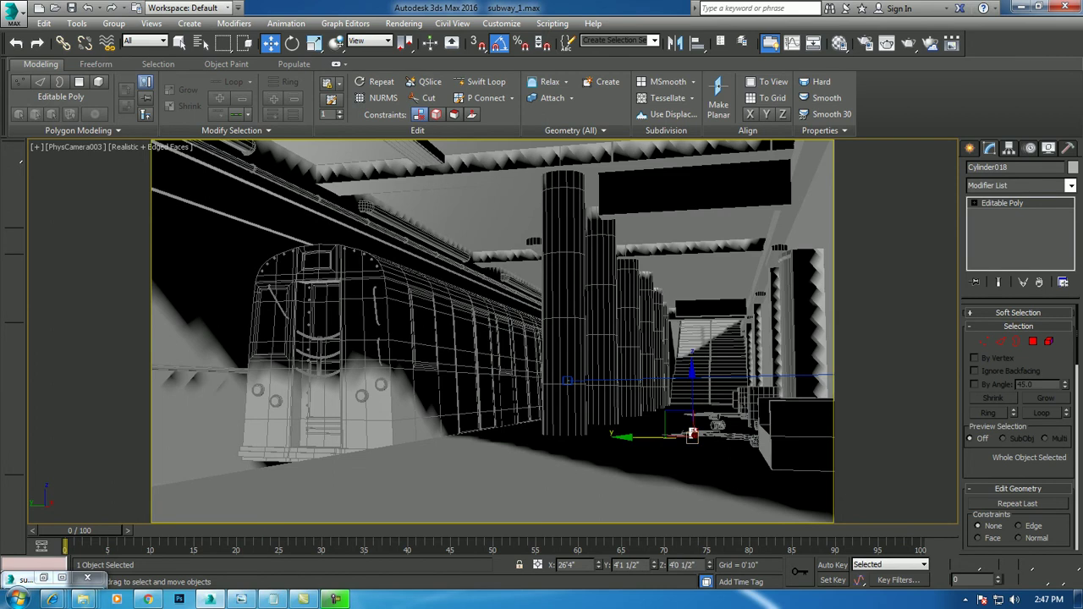
pyautogui.moveTo(692, 435); pyautogui.dragTo(587, 433)
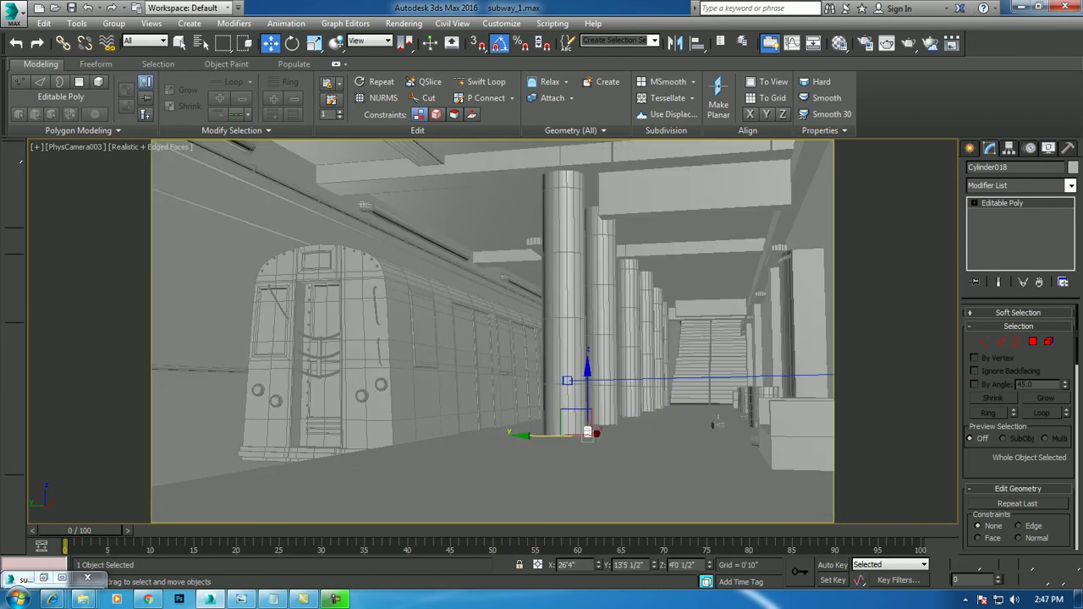
pyautogui.press('r')
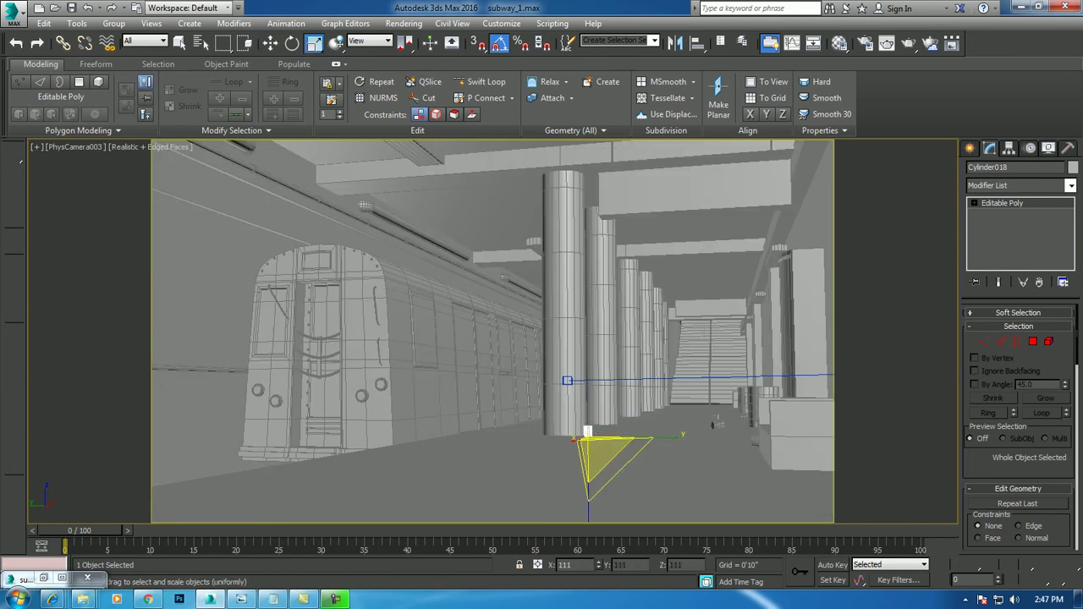
pyautogui.press('w')
pyautogui.hotkey('alt', 'w')
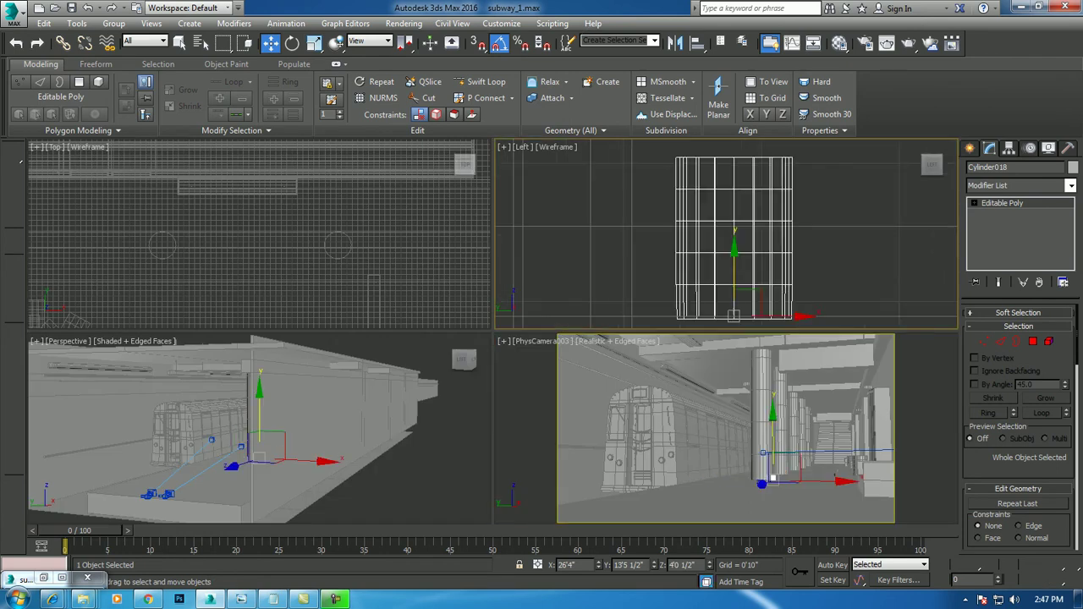
pyautogui.hotkey('alt', 'w')
pyautogui.hotkey('alt', 'w')
pyautogui.click(338, 406)
pyautogui.hotkey('alt', 'w')
pyautogui.hotkey('alt', 'w')
pyautogui.hotkey('alt', 'w')
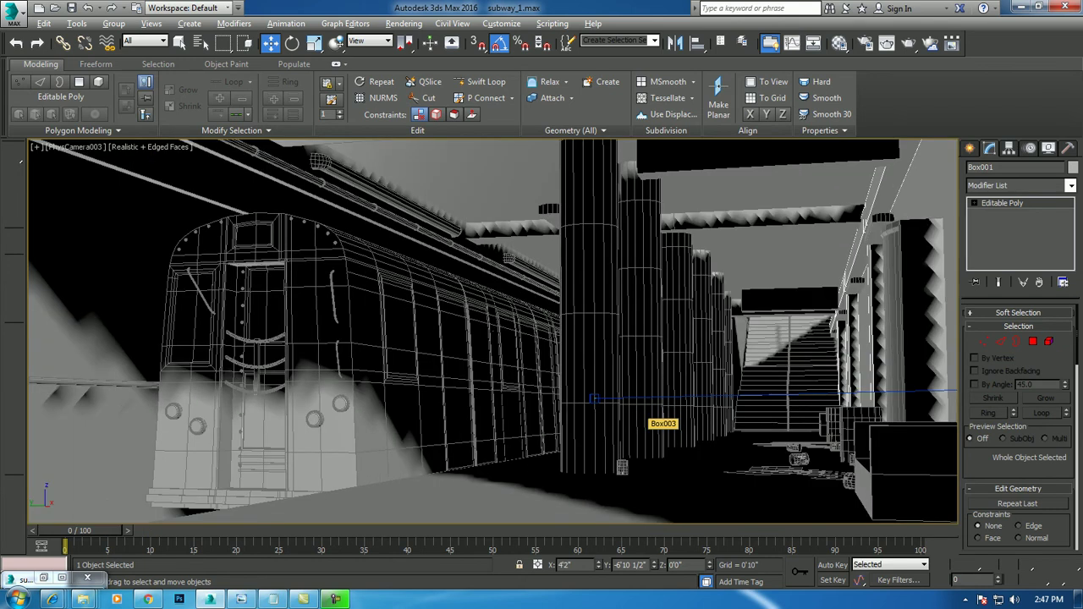
pyautogui.hotkey('ctrl', 'x')
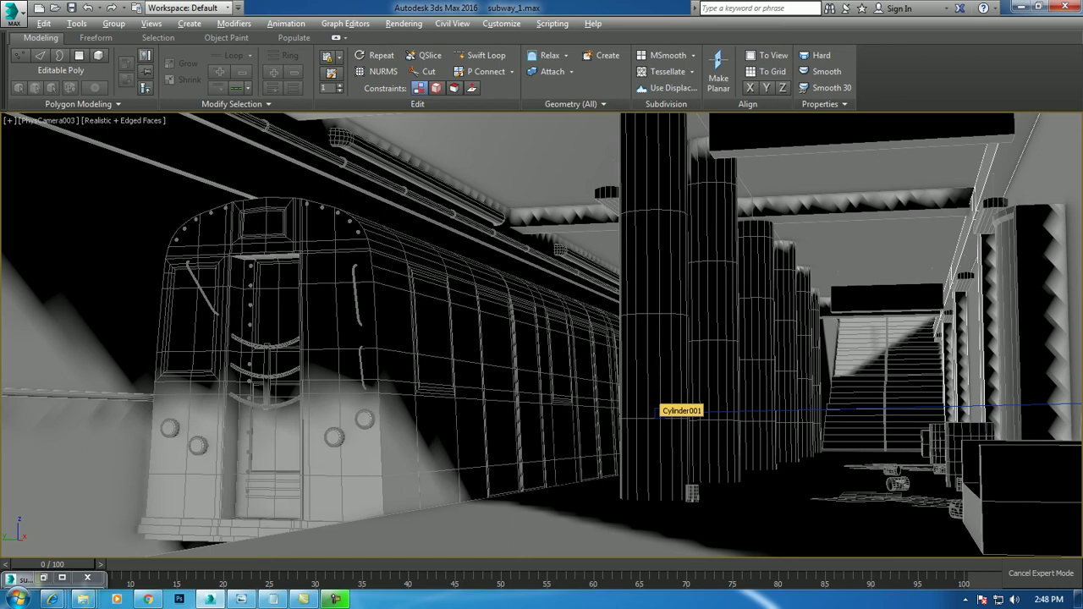
# Dismiss the Start menu and switch to the Windows desktop with Win+D.
pyautogui.press('super')
pyautogui.press('Escape')
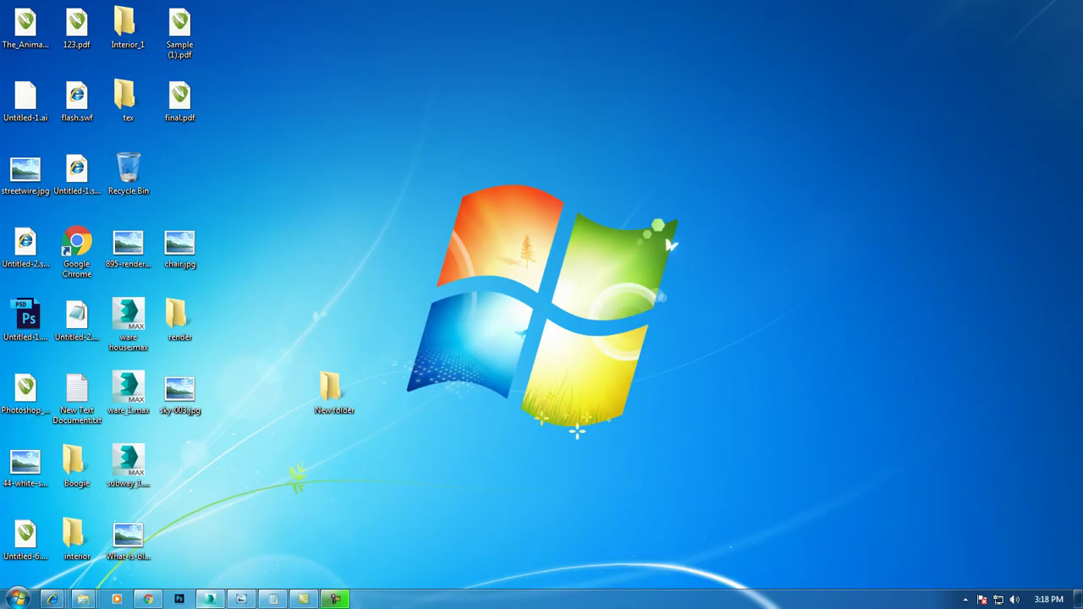
pyautogui.press('super+d')
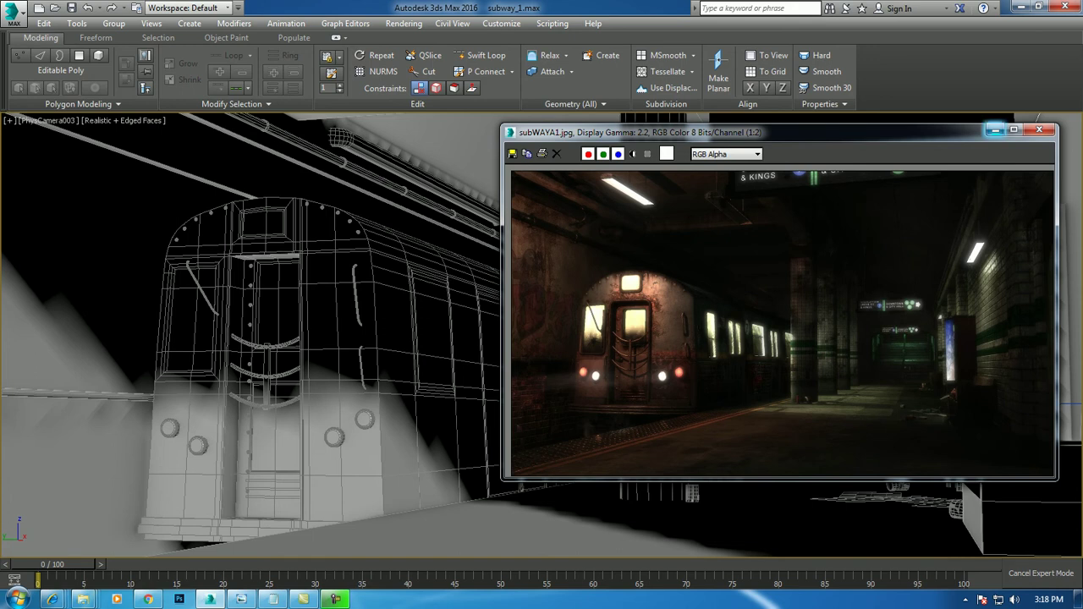
# Minimize the reference window, turn on the camera safe frame, and restore subWAYA1.jpg.
pyautogui.click(995, 130)
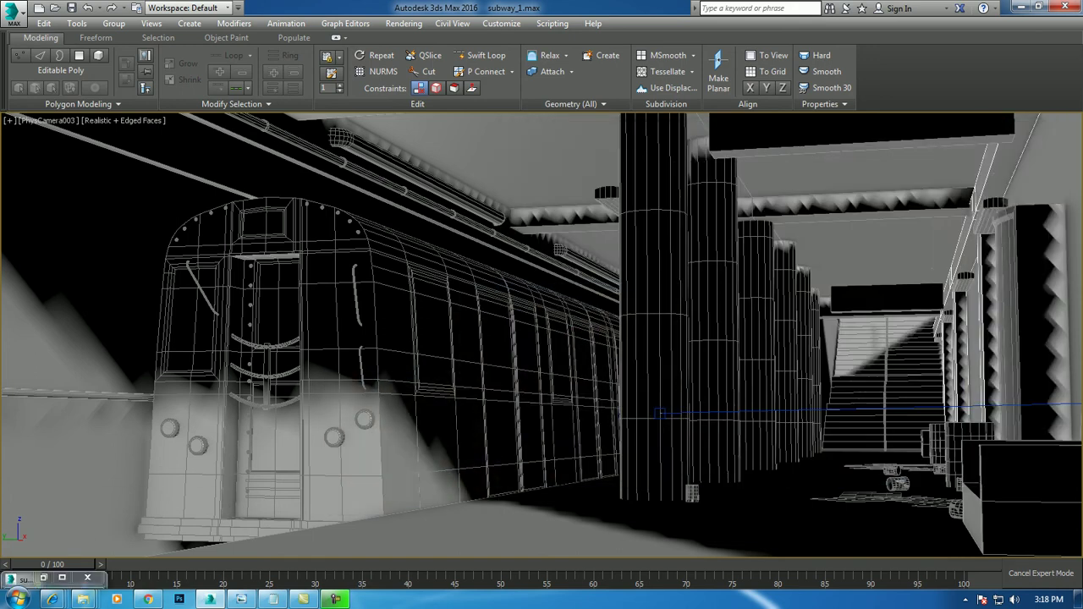
pyautogui.hotkey('shift', 'f')
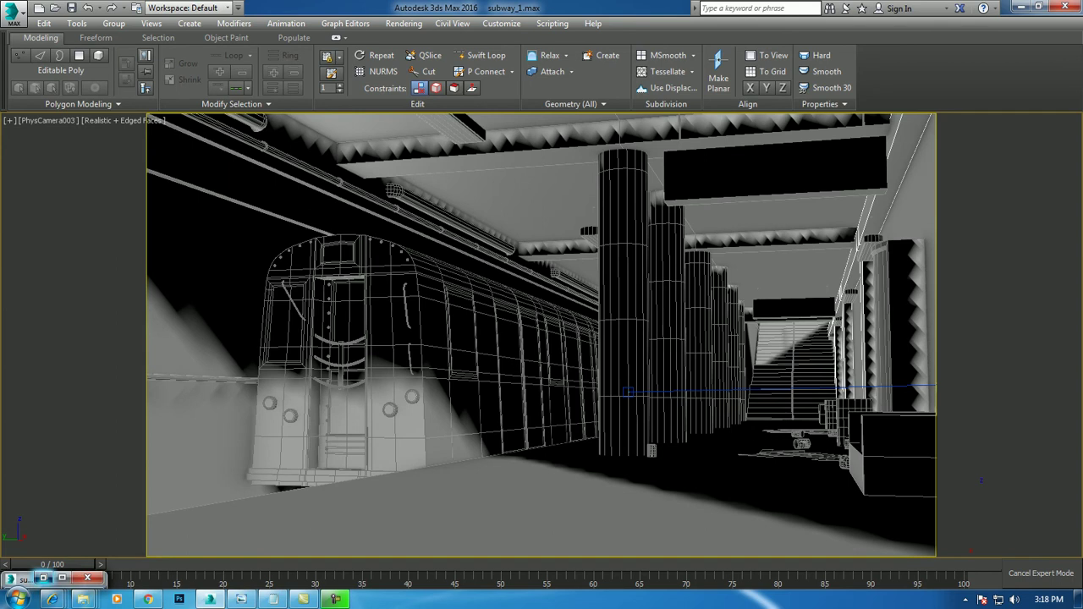
pyautogui.click(44, 578)
# Maximize subWAYA1.jpg full screen and zoom in and out on its details.
pyautogui.scroll(1, 778, 321)
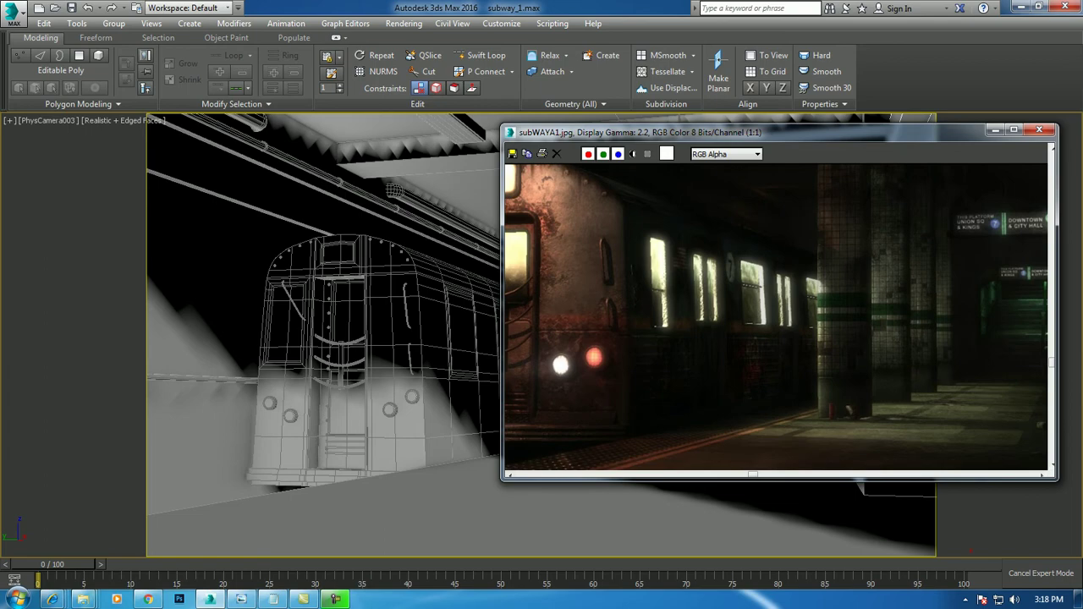
pyautogui.press('super+Up')
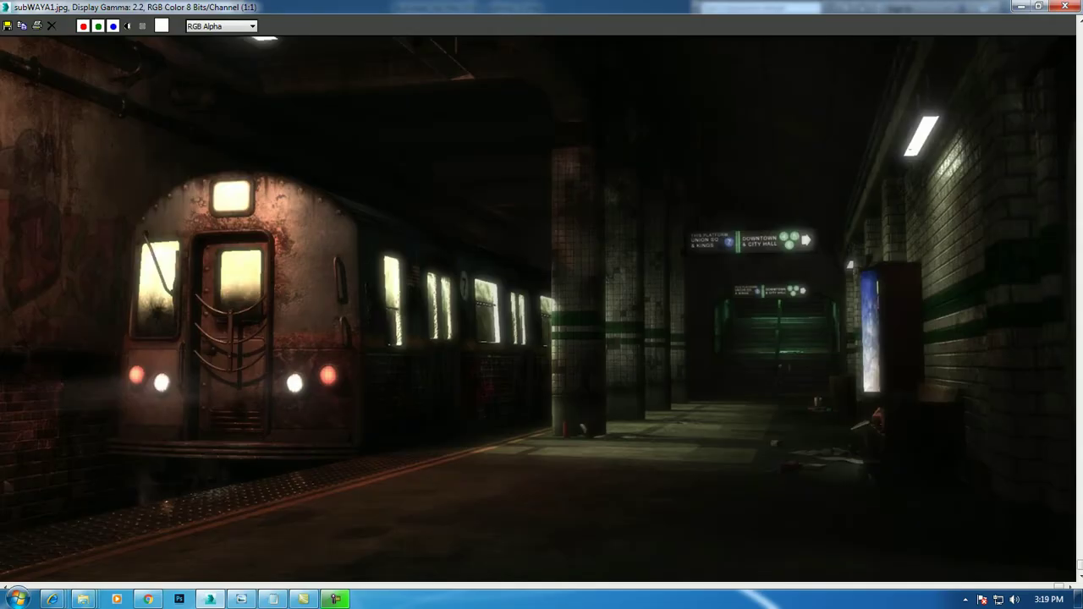
pyautogui.scroll(1, 876, 220)
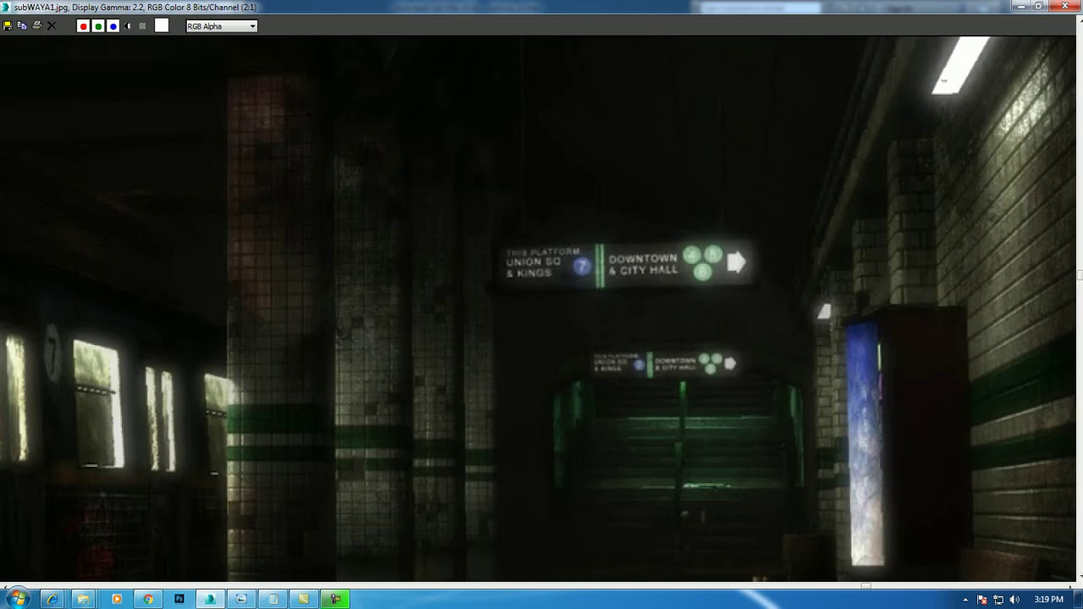
pyautogui.scroll(-1, 874, 265)
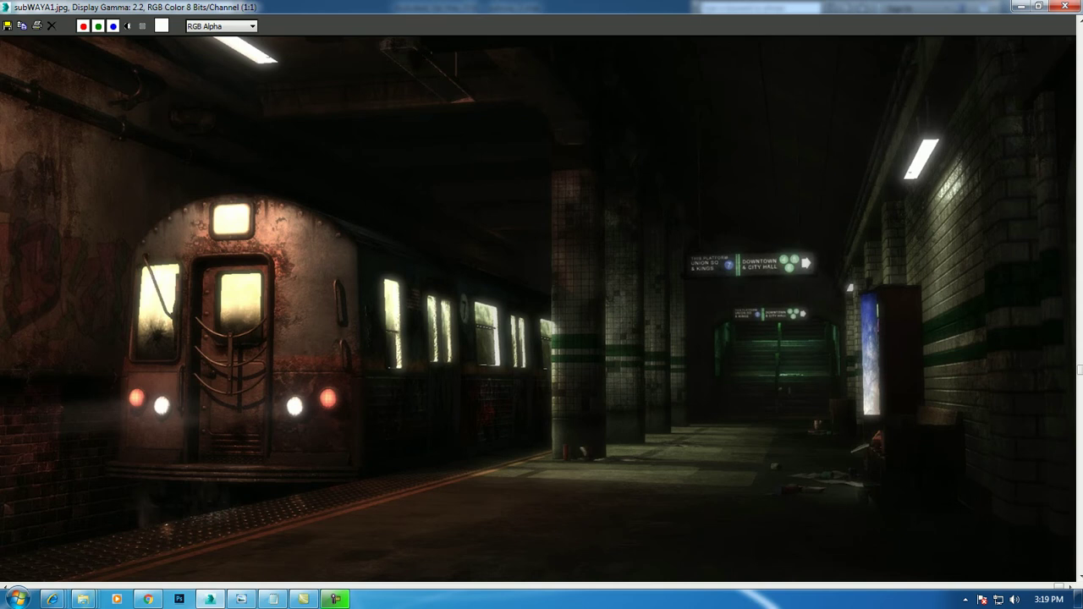
pyautogui.scroll(1, 716, 318)
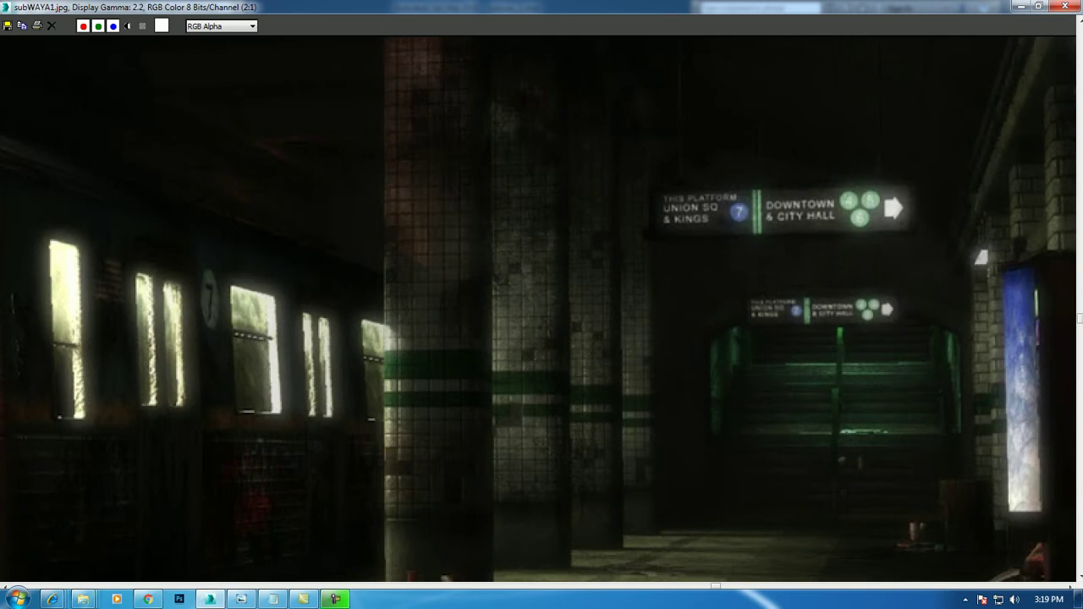
pyautogui.scroll(-1, 717, 318)
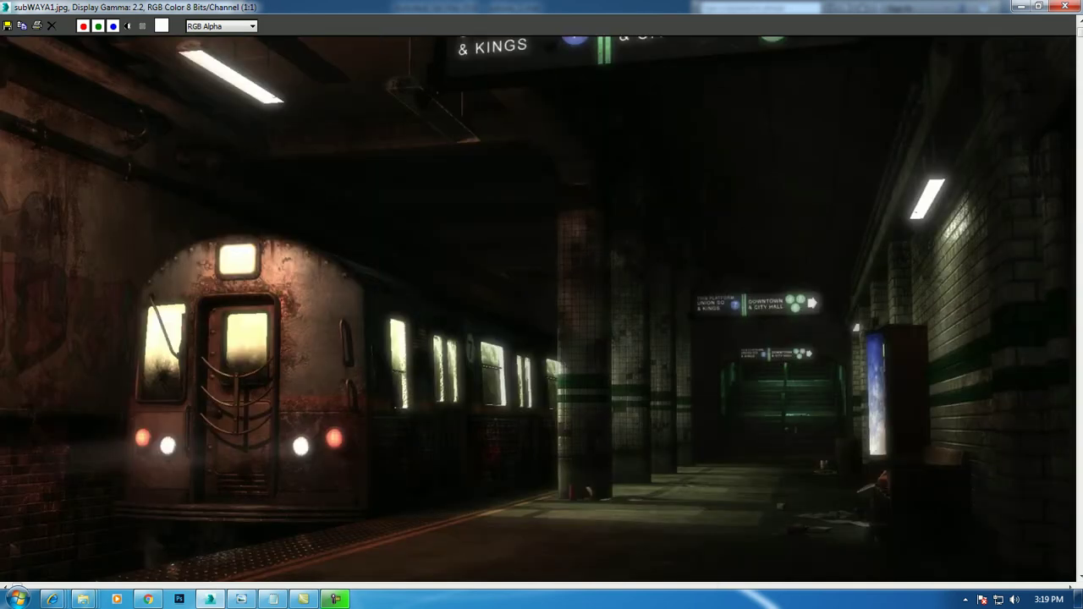
pyautogui.scroll(1, 861, 522)
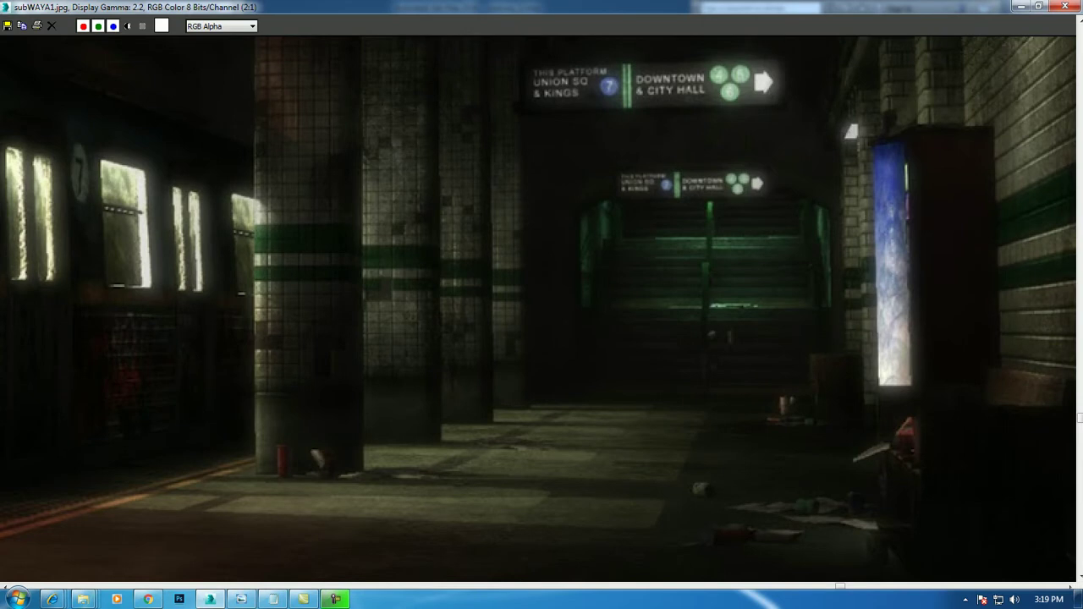
# Hide the reference render and clone can Cylinder022 toward the stairs.
pyautogui.click(1020, 6)
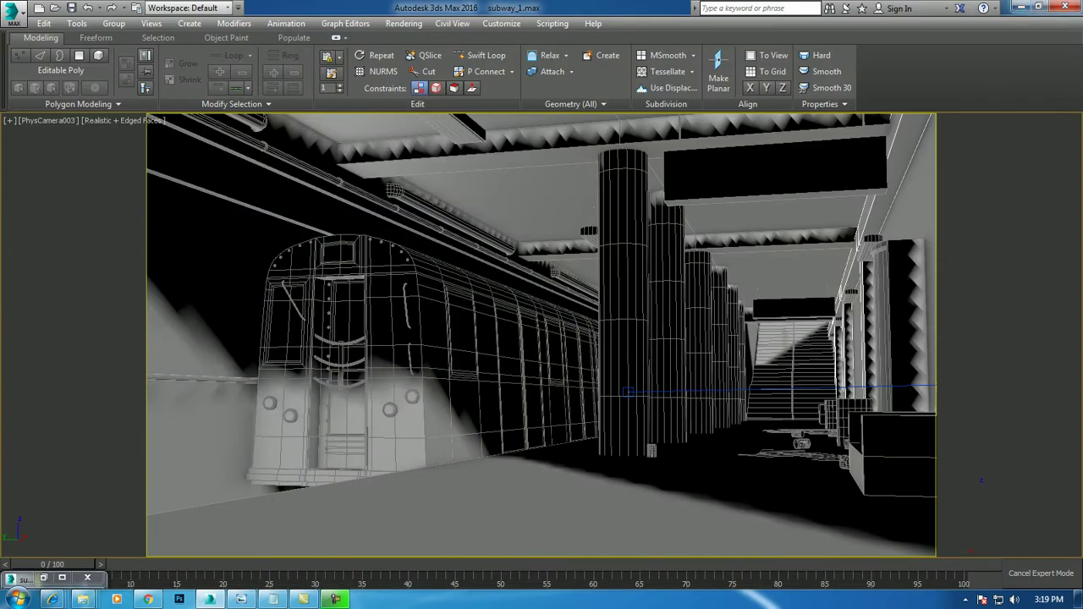
pyautogui.click(651, 450)
pyautogui.moveTo(651, 450); pyautogui.dragTo(831, 452)
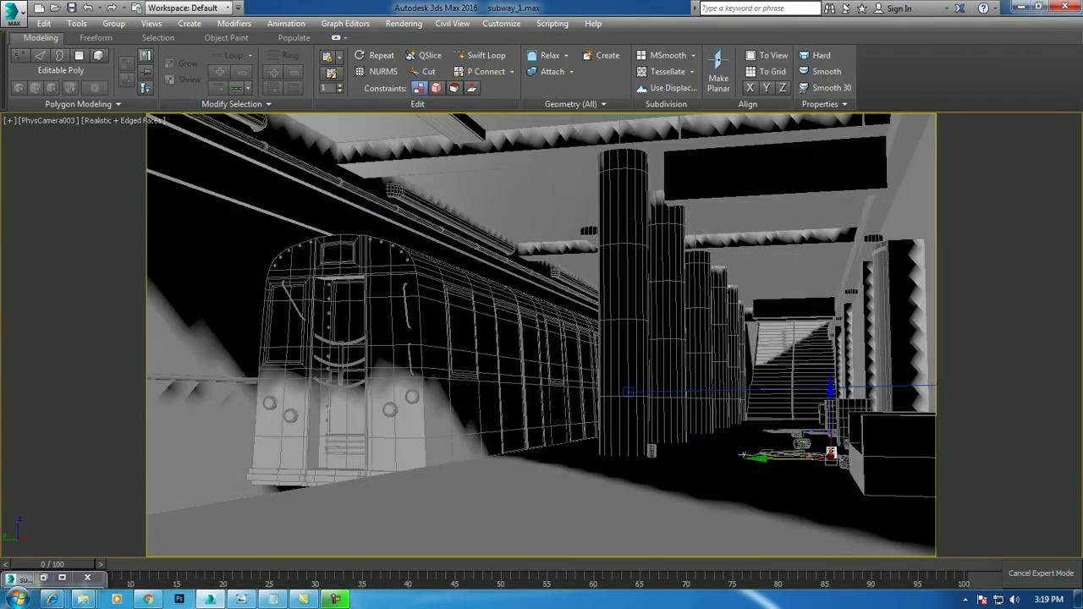
pyautogui.press('Return')
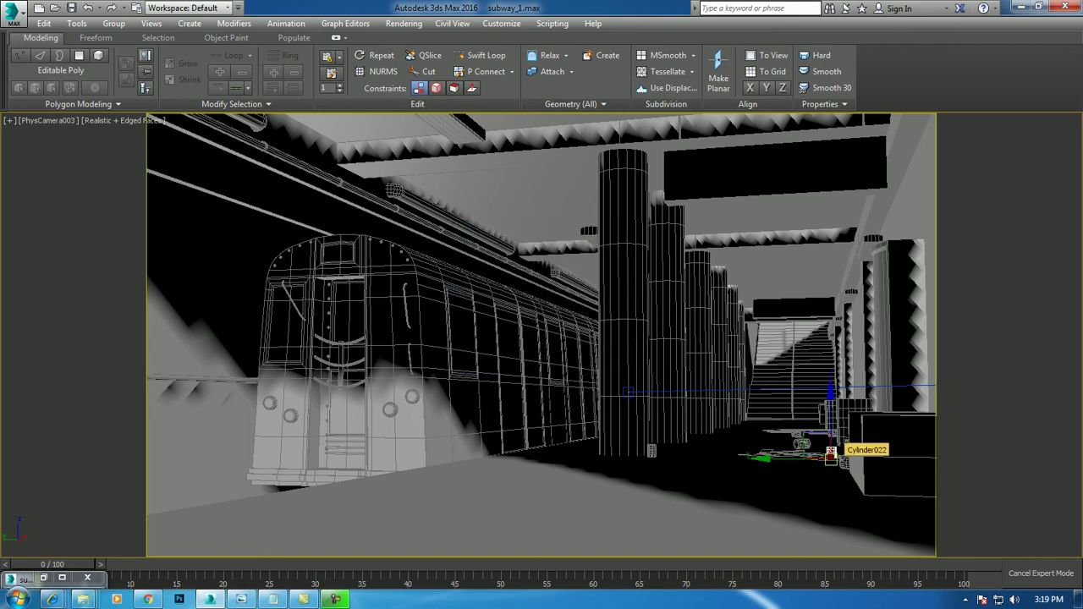
# Switch to Perspective and orbit down the platform to inspect the train and track.
pyautogui.press('p')
pyautogui.keyDown('alt'); pyautogui.moveTo(832, 453); pyautogui.dragTo(831, 454, button='middle'); pyautogui.keyUp('alt')
pyautogui.scroll(2, 832, 453)
pyautogui.scroll(2, 832, 452)
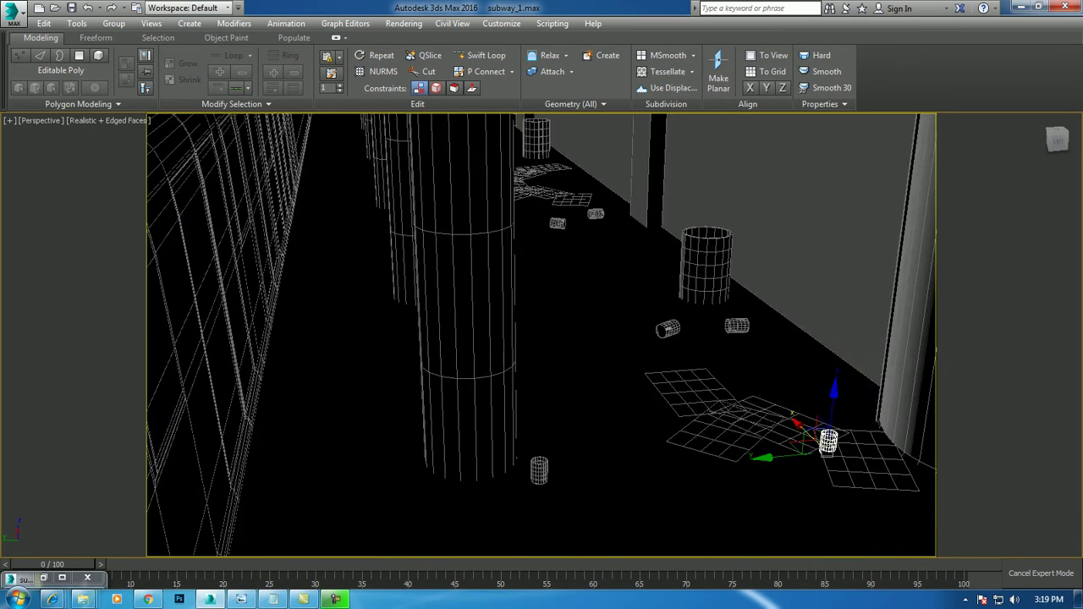
pyautogui.keyDown('alt'); pyautogui.moveTo(831, 453); pyautogui.dragTo(834, 471, button='middle'); pyautogui.keyUp('alt')
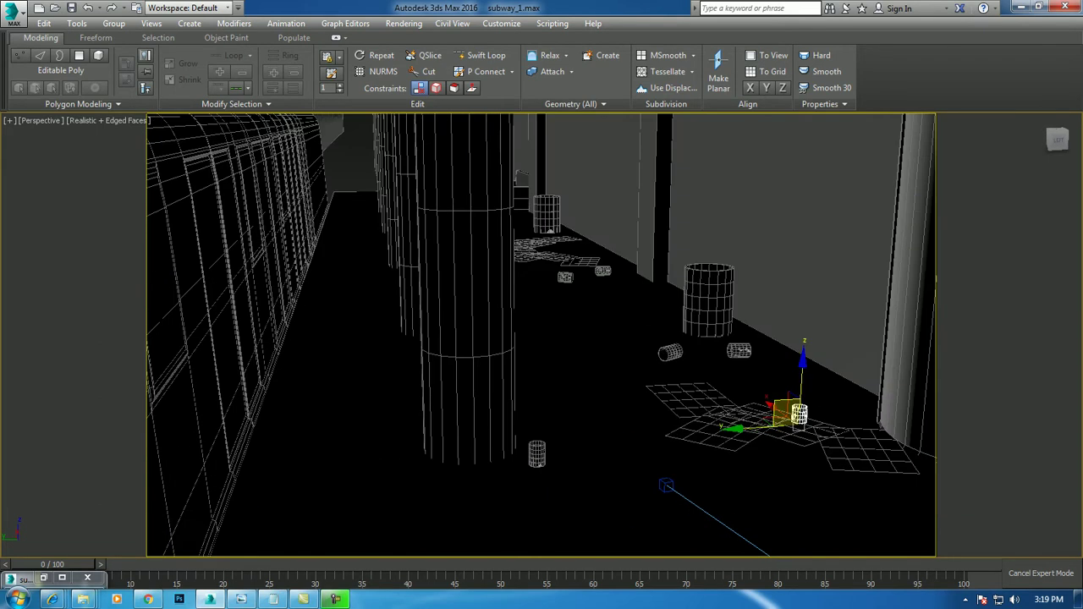
pyautogui.moveTo(800, 397)
pyautogui.keyDown('alt'); pyautogui.mouseDown(button='middle')
pyautogui.moveTo(775, 415)
pyautogui.moveTo(757, 519)
pyautogui.mouseUp(button='middle'); pyautogui.keyUp('alt')
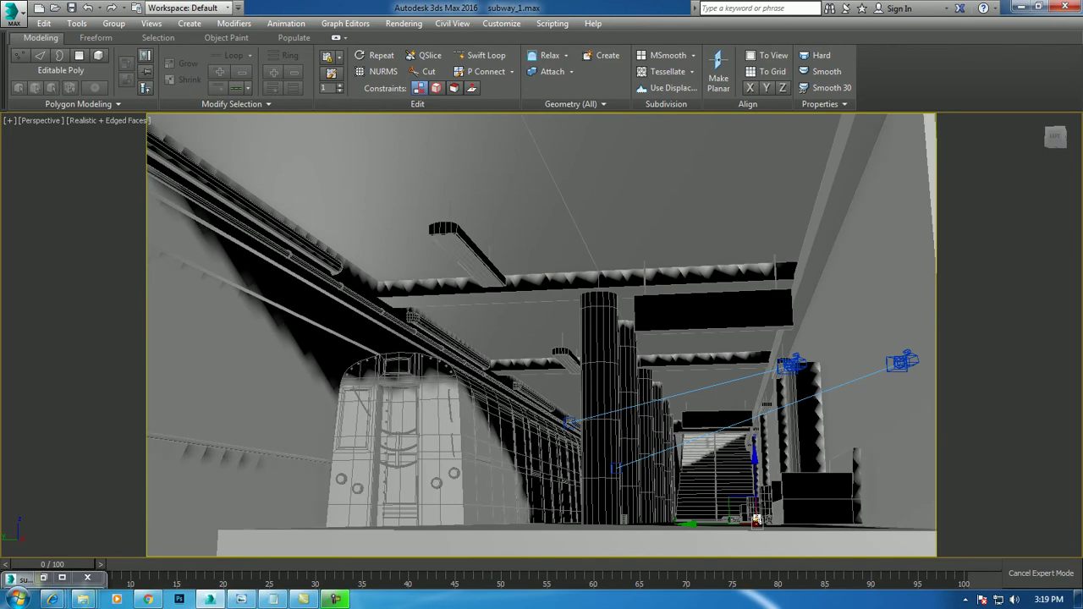
# Select the ceiling light fixture and compare it with the reference render in the frame buffer.
pyautogui.click(485, 269)
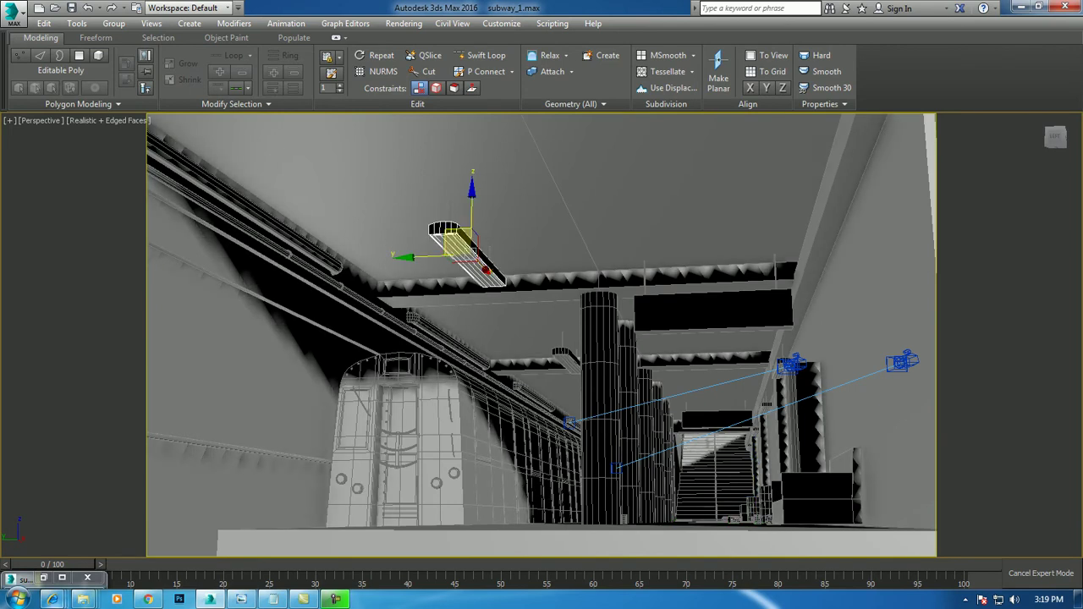
pyautogui.click(62, 578)
pyautogui.scroll(-1, 846, 401)
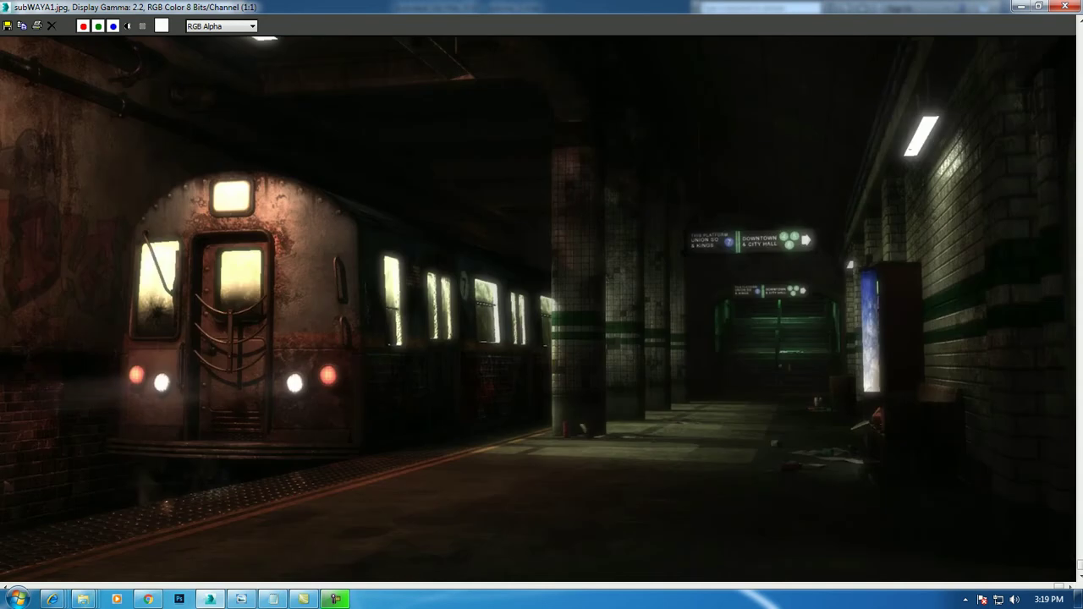
pyautogui.scroll(-1, 541, 315)
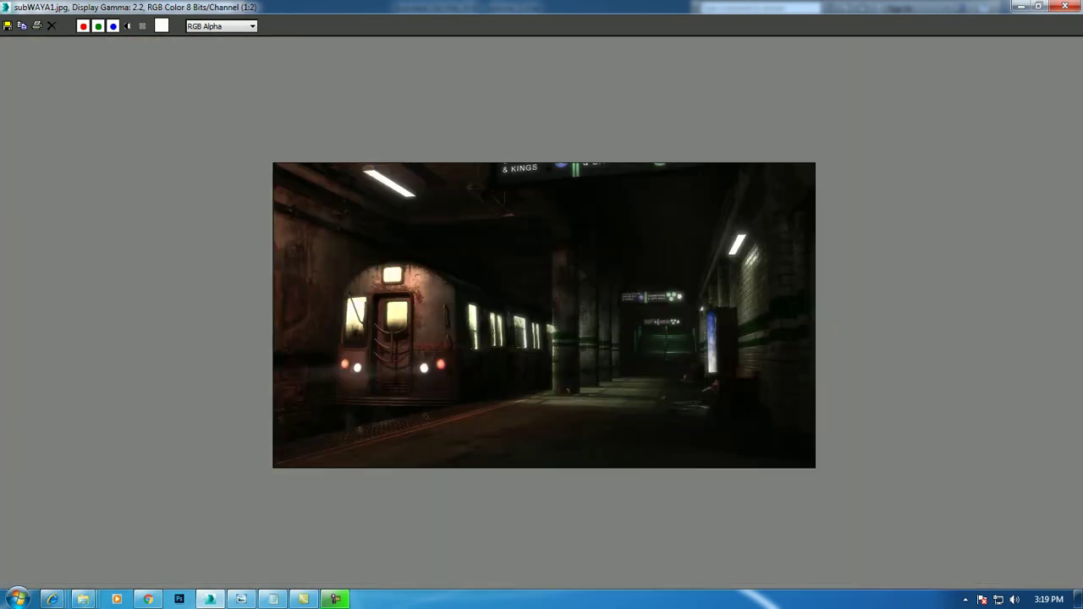
pyautogui.scroll(1, 356, 368)
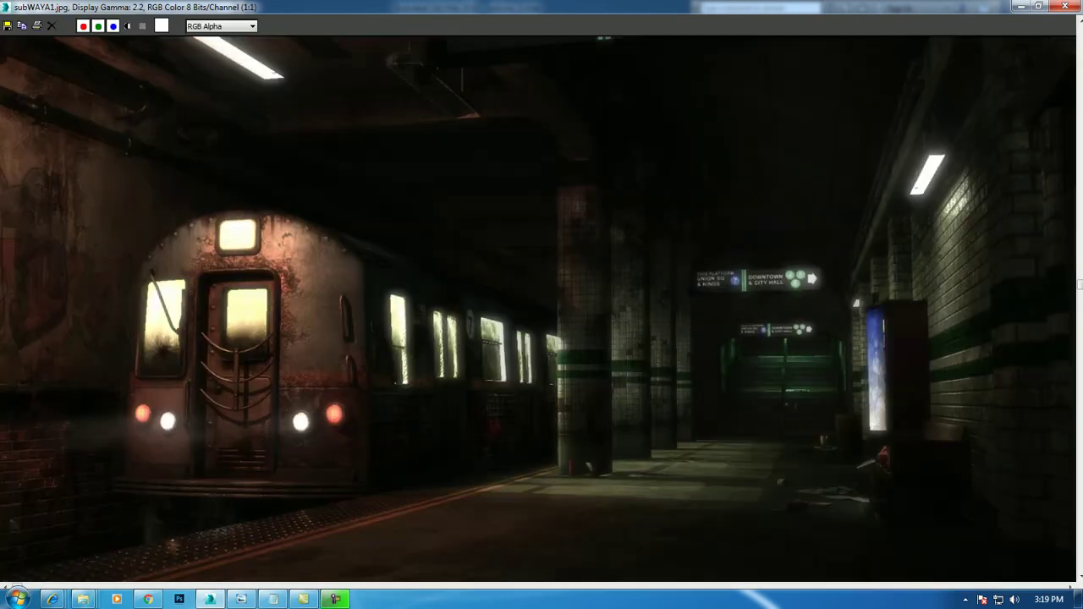
pyautogui.click(1021, 6)
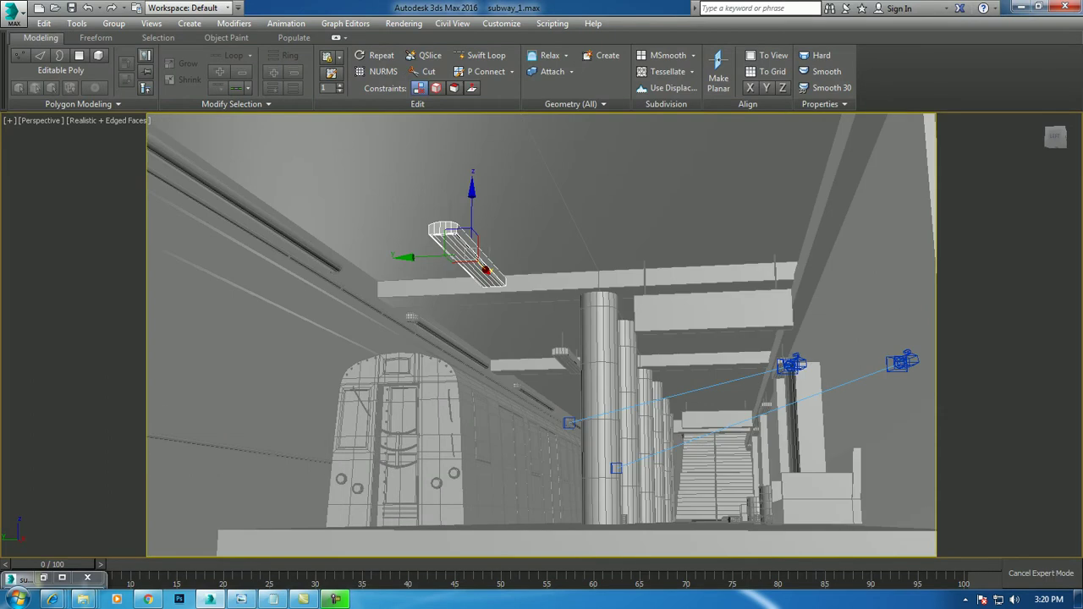
pyautogui.hotkey('ctrl', 'z')
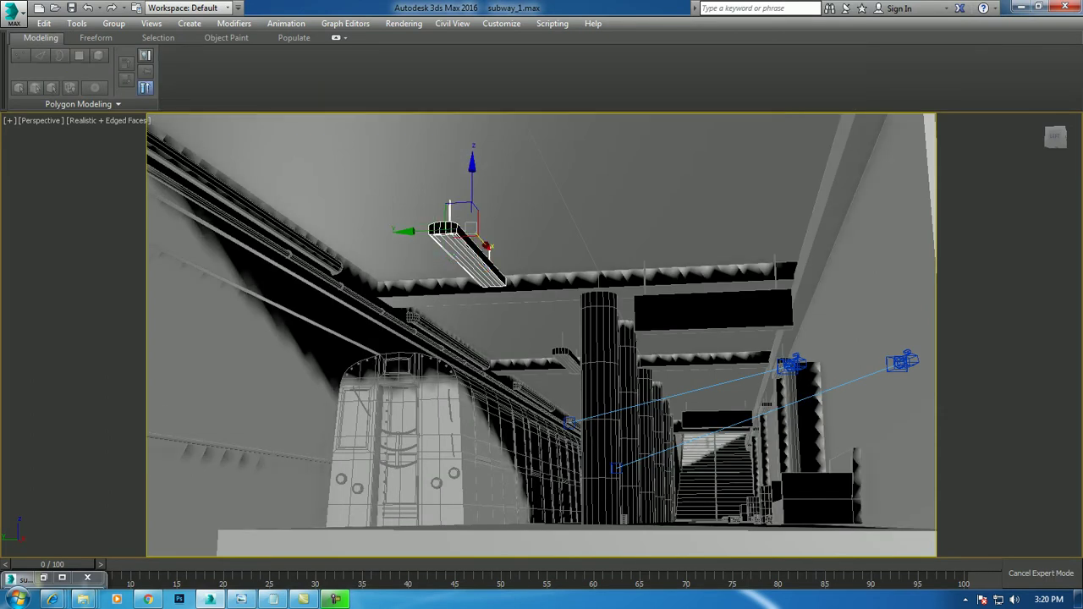
# Slide the ceiling light fixture left along X in the maximized side view.
pyautogui.hotkey('alt', 'w')
pyautogui.hotkey('alt', 'w')
pyautogui.scroll(-5, 541, 338)
pyautogui.scroll(-3, 542, 339)
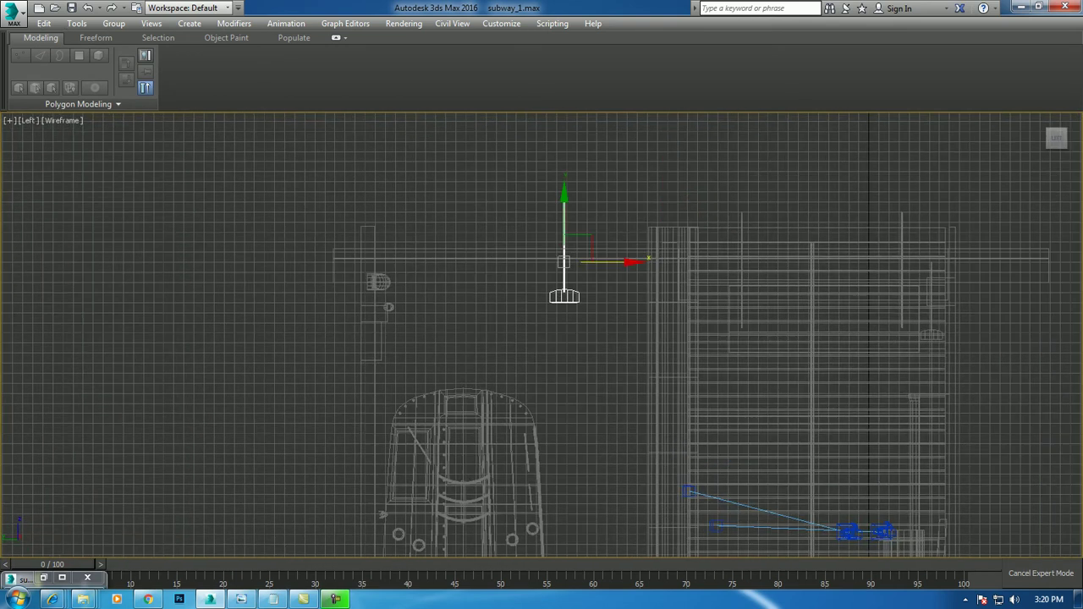
pyautogui.click(559, 310)
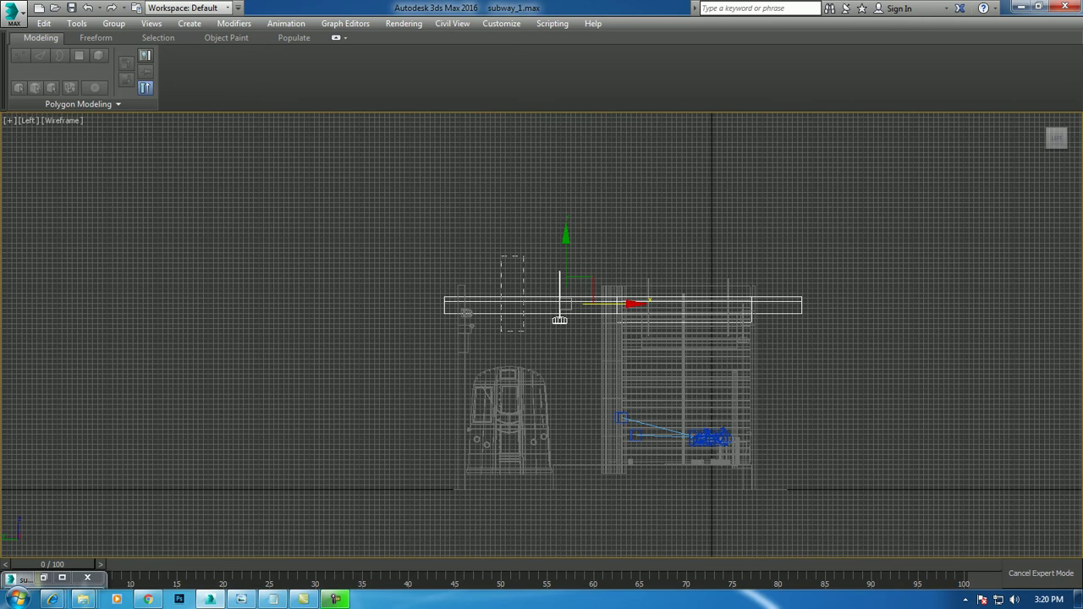
pyautogui.scroll(3, 559, 319)
pyautogui.moveTo(444, 372); pyautogui.dragTo(356, 372)
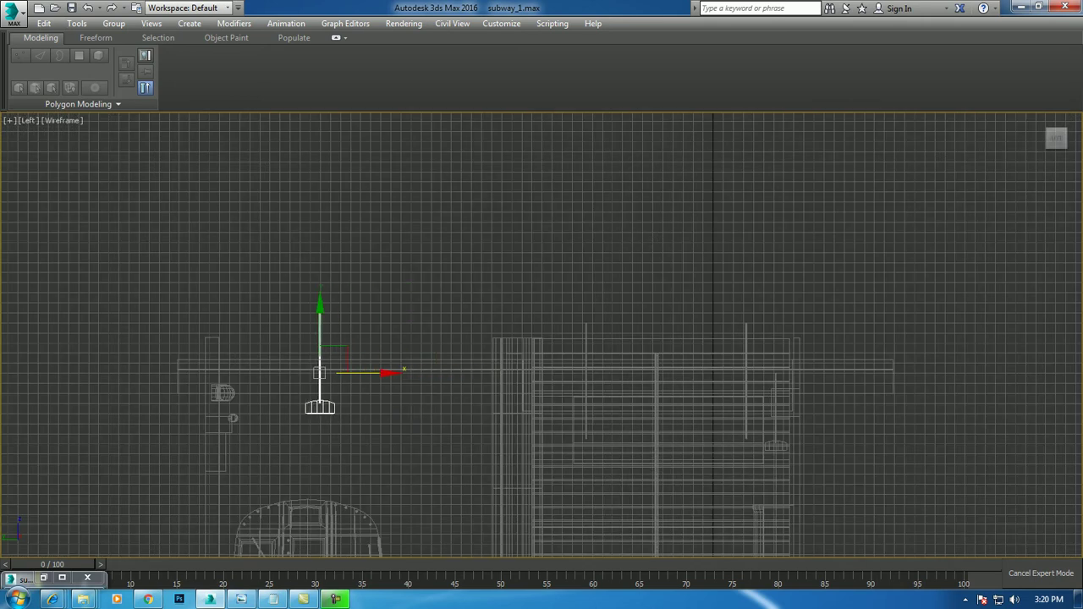
# Shift-drag a copy of the fixture further along the ceiling and confirm it.
pyautogui.moveTo(356, 372); pyautogui.dragTo(446, 245, button='middle')
pyautogui.keyDown('shift'); pyautogui.moveTo(446, 245); pyautogui.dragTo(586, 245); pyautogui.keyUp('shift')
pyautogui.click(543, 355)
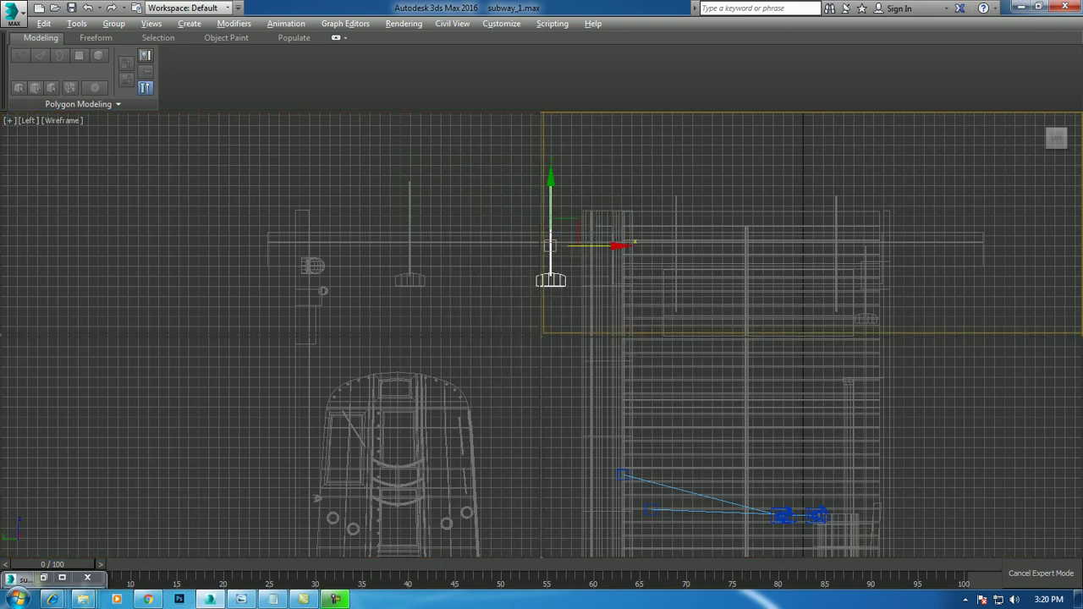
pyautogui.hotkey('alt', 'w')
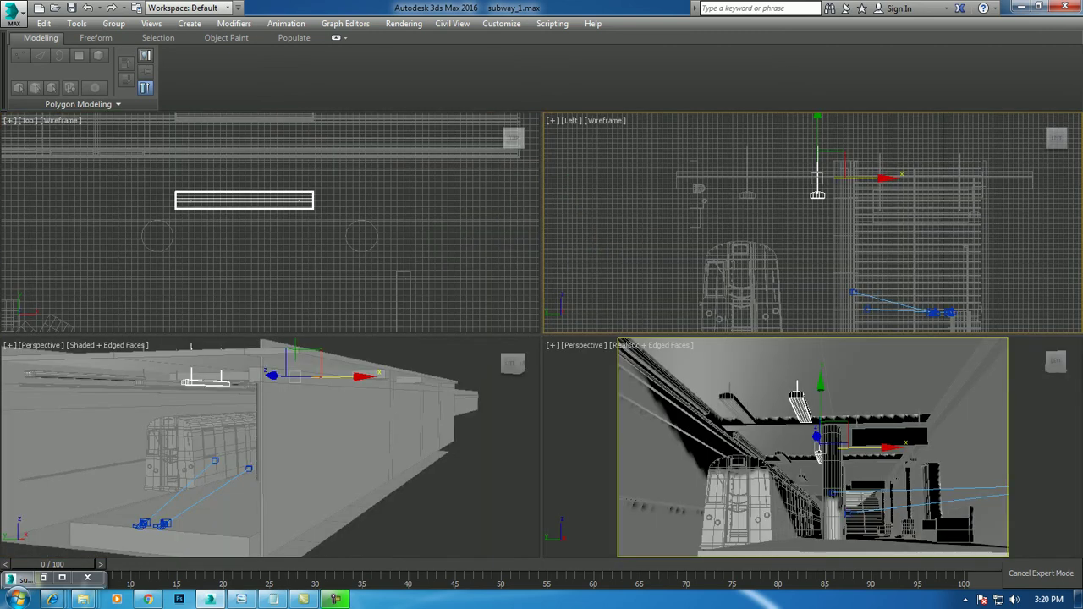
# Pan the Perspective view, then maximize the Top view and zoom out to frame the entire station.
pyautogui.hotkey('alt', 'w')
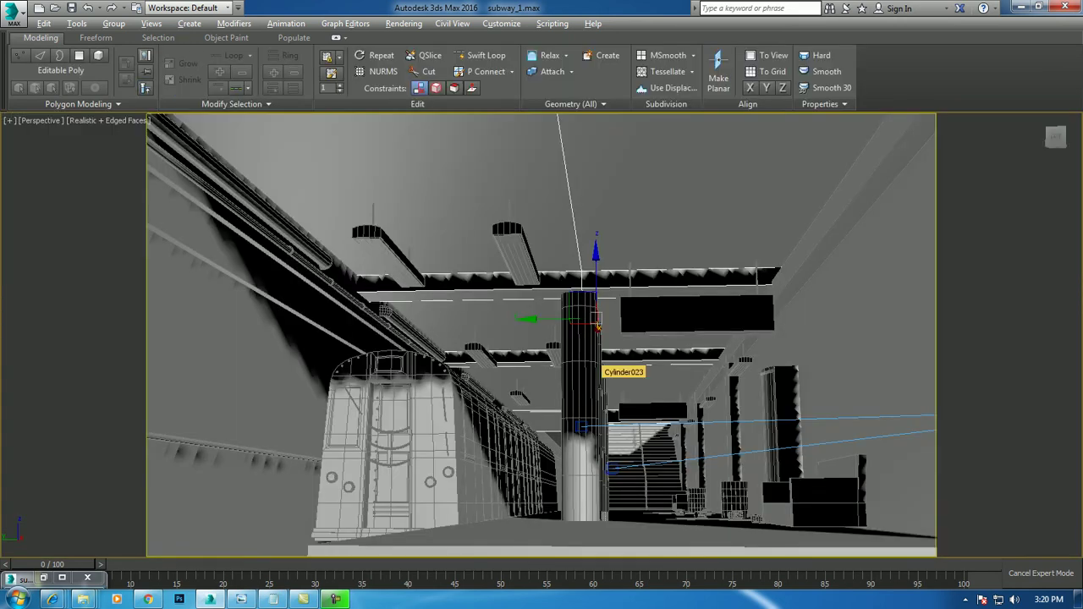
pyautogui.moveTo(596, 362)
pyautogui.mouseDown(button='middle')
pyautogui.moveTo(626, 364)
pyautogui.moveTo(626, 390)
pyautogui.mouseUp(button='middle')
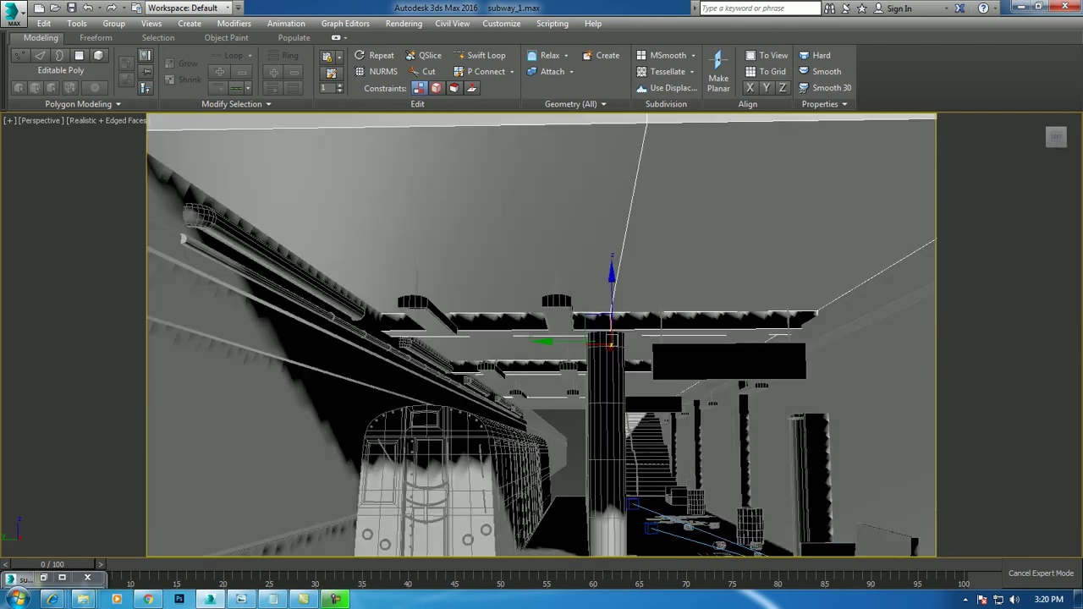
pyautogui.hotkey('alt', 'w')
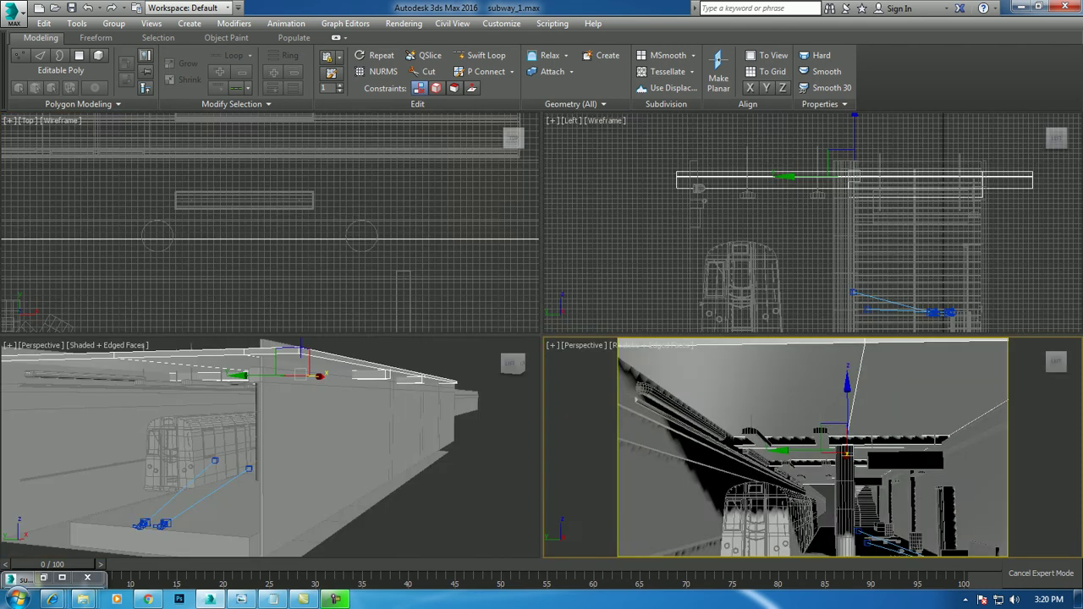
pyautogui.hotkey('alt', 'w')
pyautogui.moveTo(626, 363); pyautogui.dragTo(701, 368, button='middle')
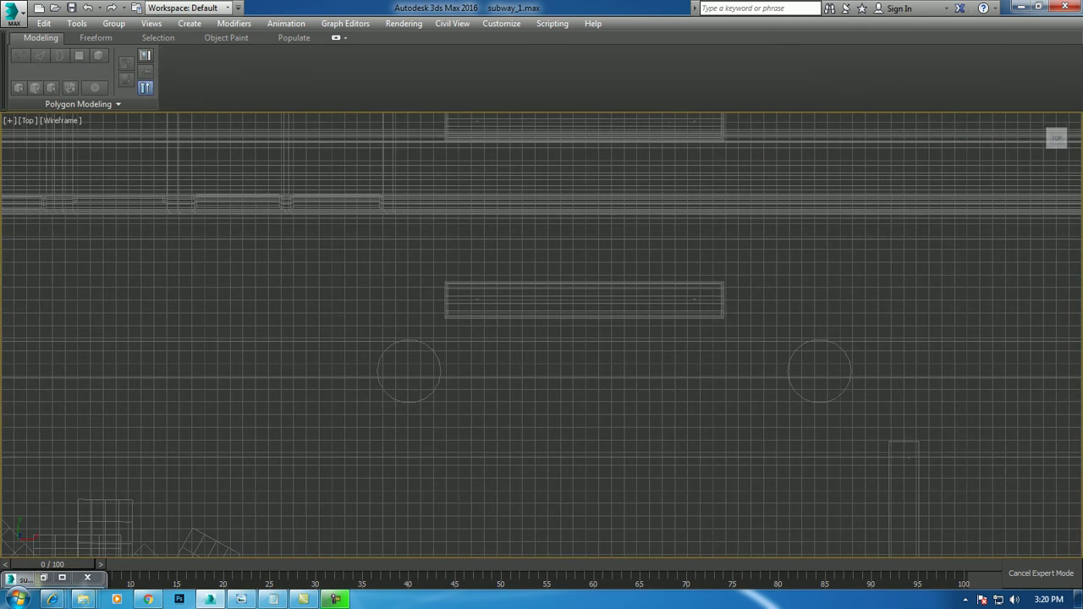
pyautogui.scroll(-3, 627, 364)
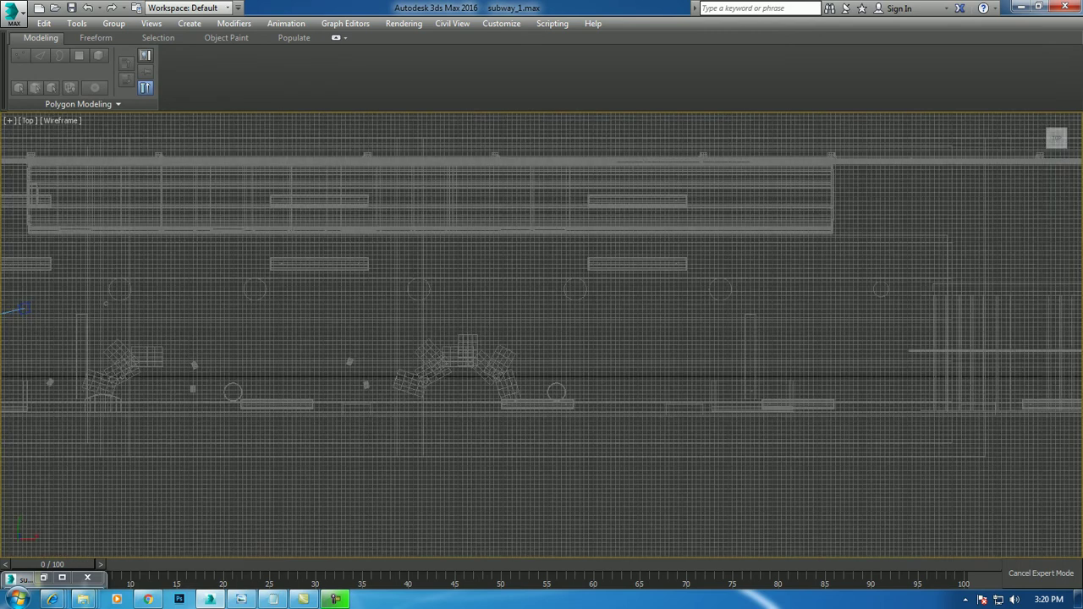
pyautogui.scroll(-4, 626, 364)
pyautogui.scroll(-2, 626, 363)
pyautogui.moveTo(674, 338); pyautogui.dragTo(626, 338, button='middle')
pyautogui.scroll(2, 626, 338)
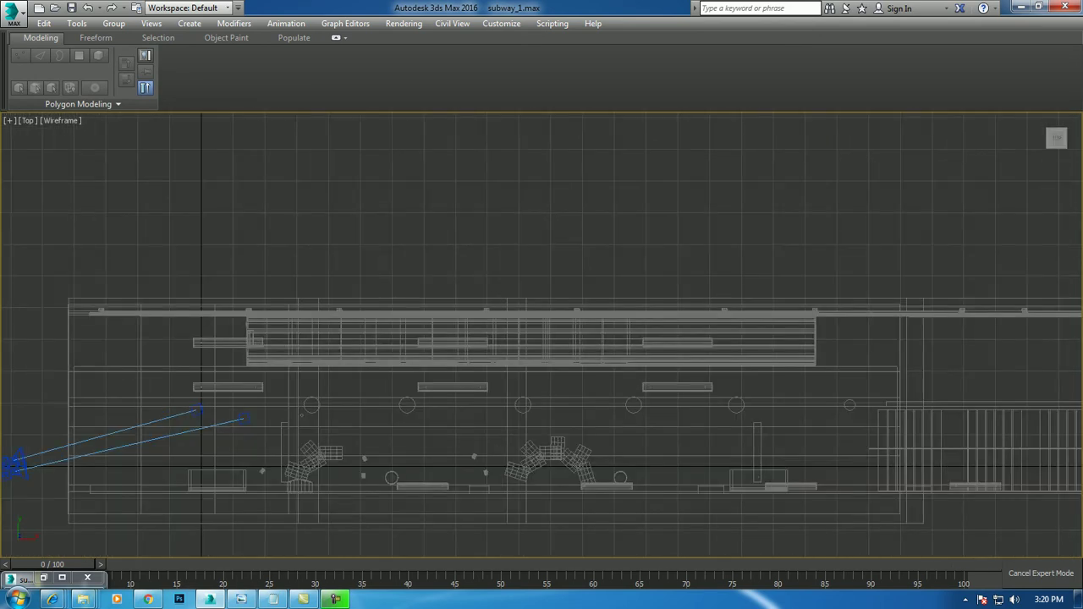
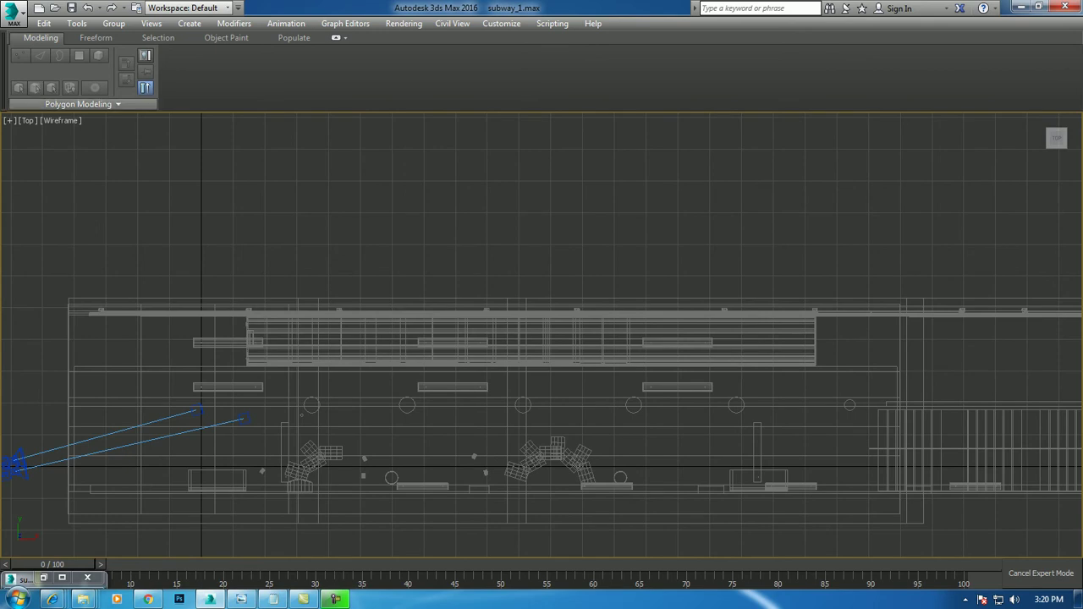
# Draw a straight line across the platform ceiling in the Top view.
pyautogui.hotkey('ctrl', 'x')
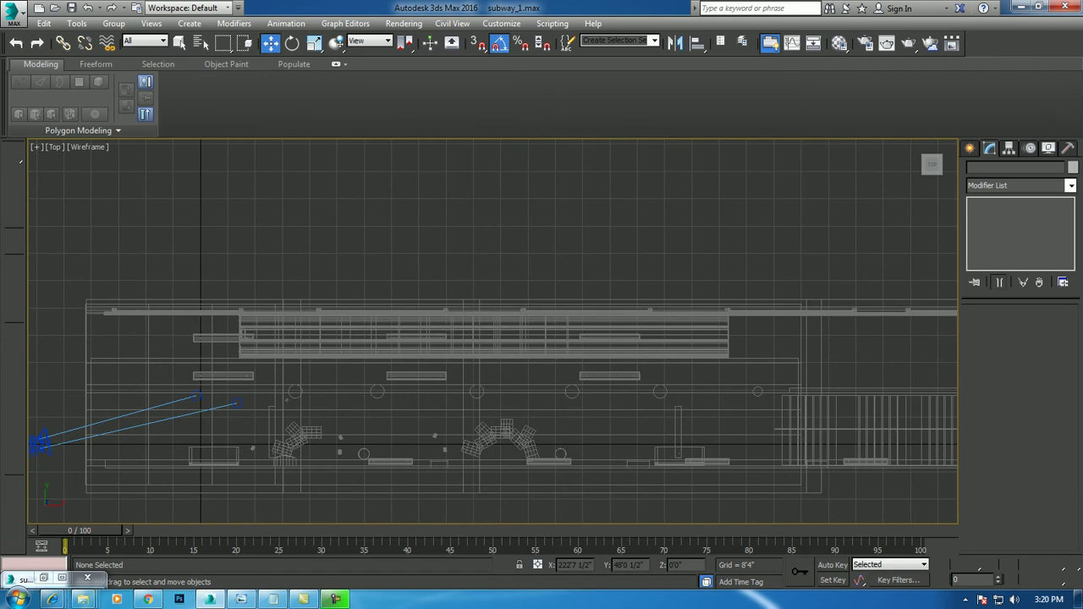
pyautogui.click(992, 244)
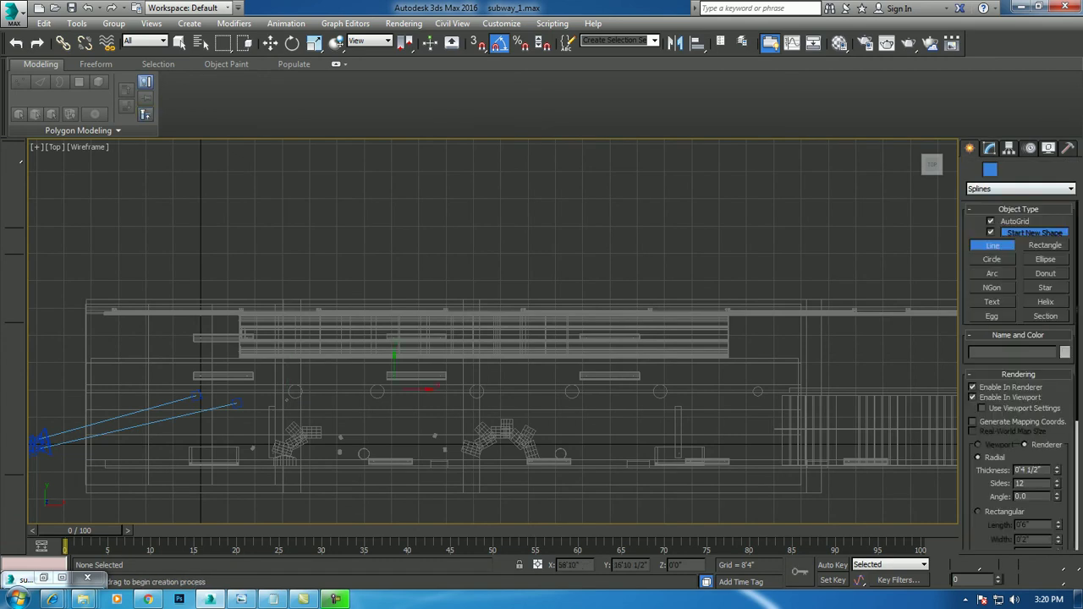
pyautogui.moveTo(203, 336); pyautogui.dragTo(148, 336, button='middle')
pyautogui.click(991, 221)
pyautogui.moveTo(146, 446); pyautogui.dragTo(218, 446)
pyautogui.click(157, 335)
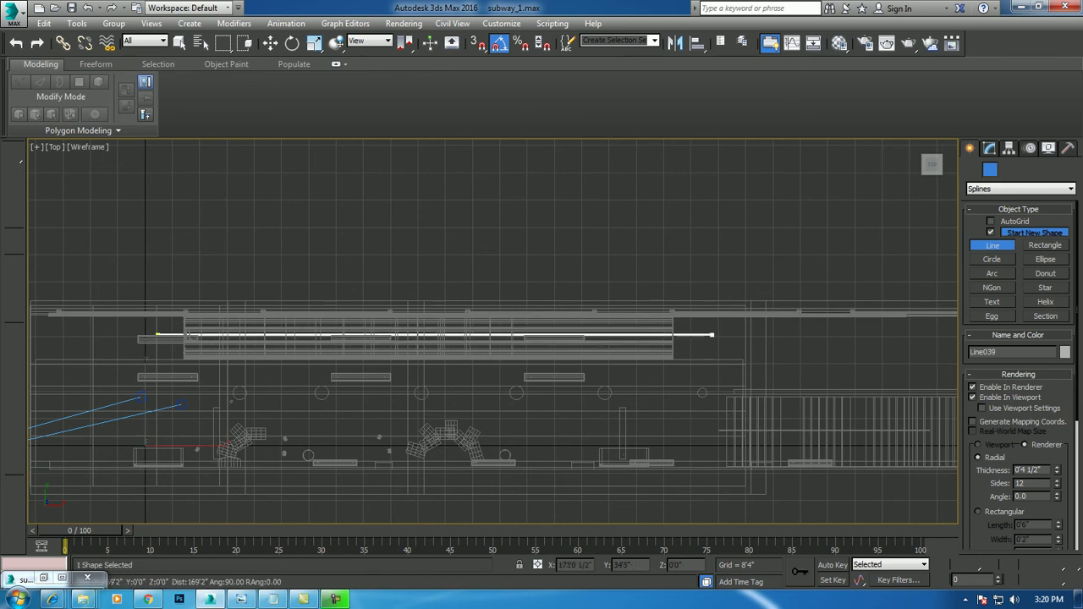
pyautogui.click(720, 335)
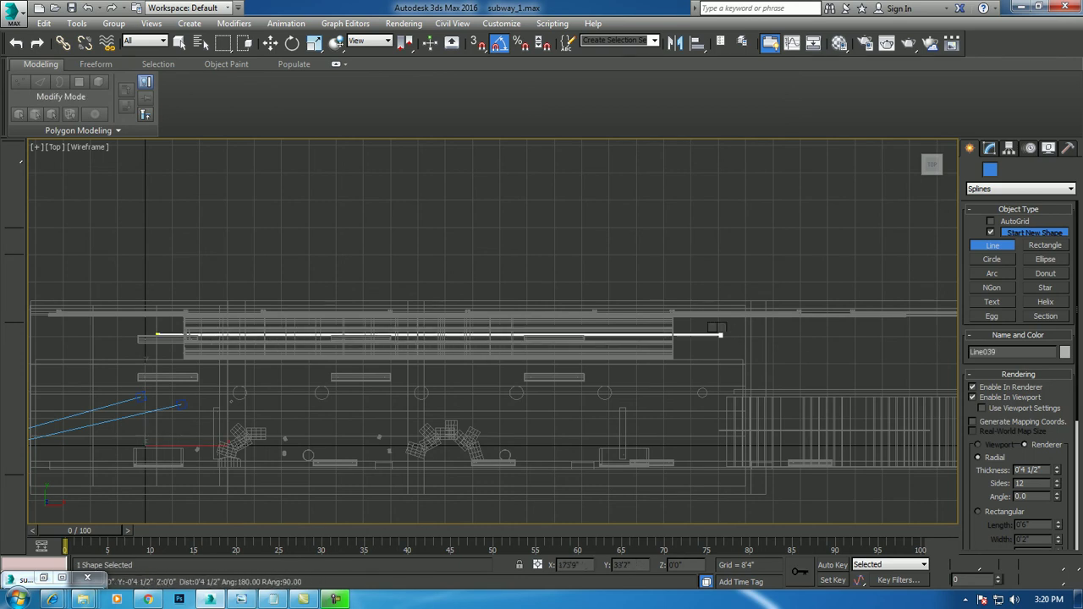
pyautogui.keyDown('shift'); pyautogui.rightClick(720, 335); pyautogui.keyUp('shift')
pyautogui.press('Escape')
# Raise the new line Line039 in Z to the 25'7 1/2" ceiling height.
pyautogui.press('w')
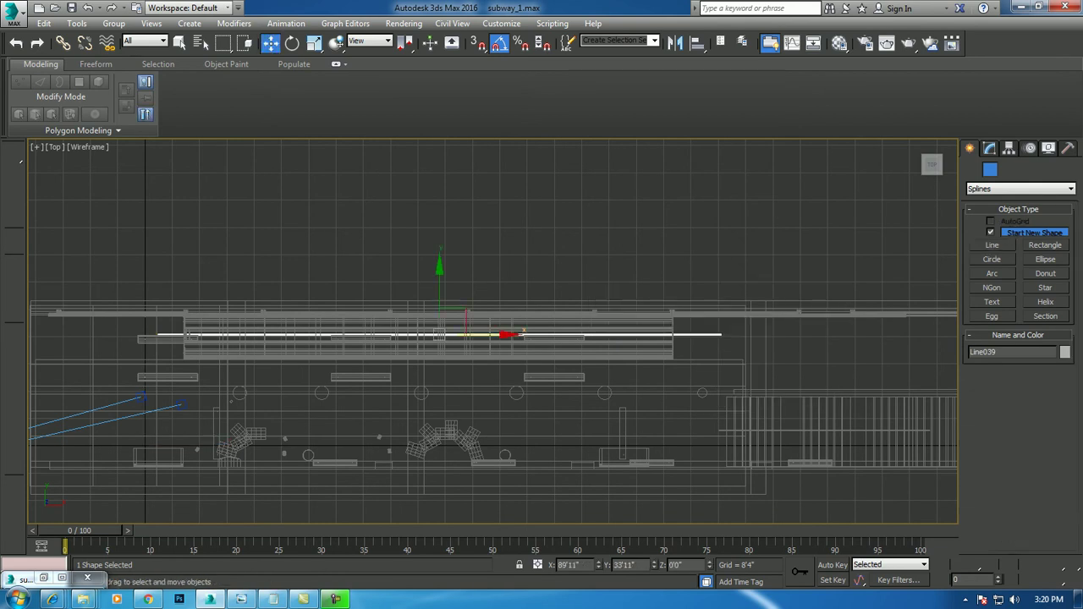
pyautogui.hotkey('alt', 'w')
pyautogui.moveTo(254, 423)
pyautogui.keyDown('alt'); pyautogui.mouseDown(button='middle')
pyautogui.moveTo(279, 431)
pyautogui.moveTo(733, 339)
pyautogui.moveTo(643, 322)
pyautogui.mouseUp(button='middle'); pyautogui.keyUp('alt')
pyautogui.hotkey('alt', 'w')
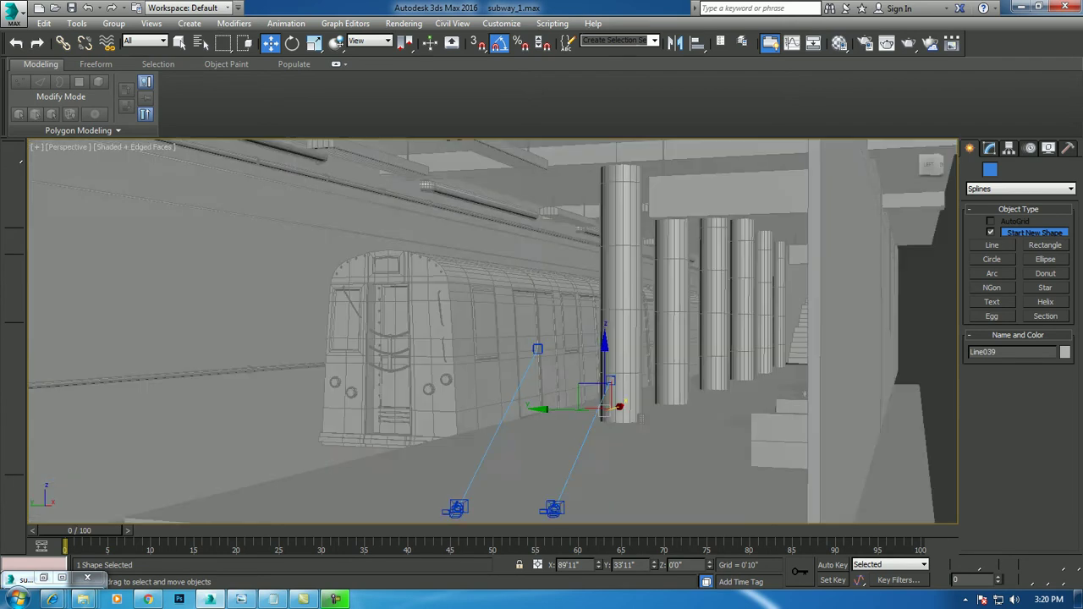
pyautogui.moveTo(605, 397); pyautogui.dragTo(605, 247)
pyautogui.keyDown('alt'); pyautogui.moveTo(605, 247); pyautogui.dragTo(406, 275, button='middle'); pyautogui.keyUp('alt')
pyautogui.keyDown('alt'); pyautogui.moveTo(954, 513); pyautogui.dragTo(953, 525, button='middle'); pyautogui.keyUp('alt')
pyautogui.hotkey('alt', 'w')
pyautogui.hotkey('alt', 'w')
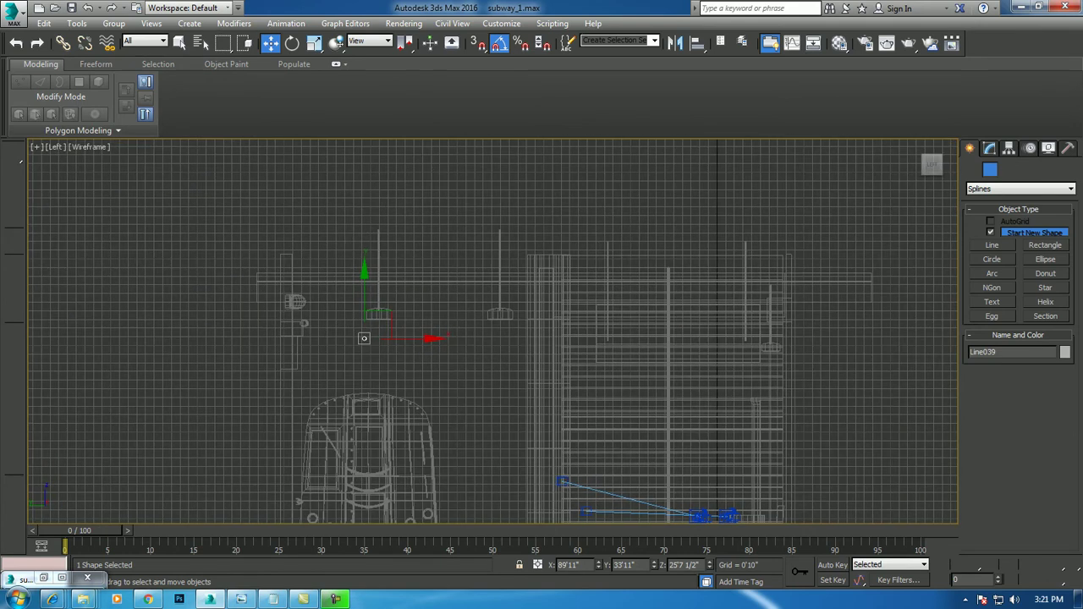
# Box-select the left pole and lamp fixture and slide them right along the platform.
pyautogui.moveTo(387, 218); pyautogui.dragTo(345, 291)
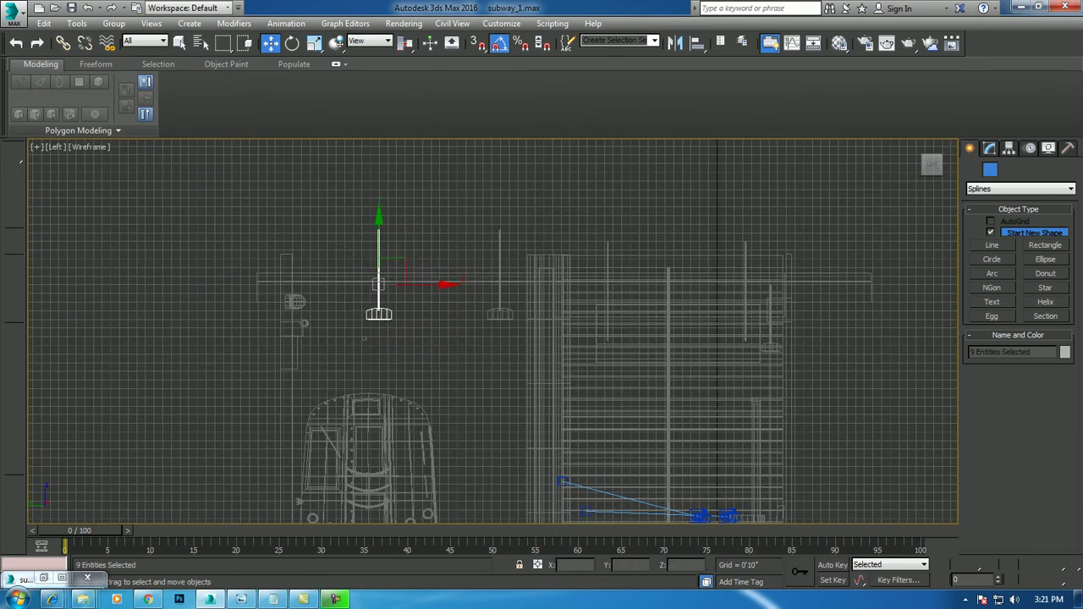
pyautogui.moveTo(423, 283); pyautogui.dragTo(499, 283)
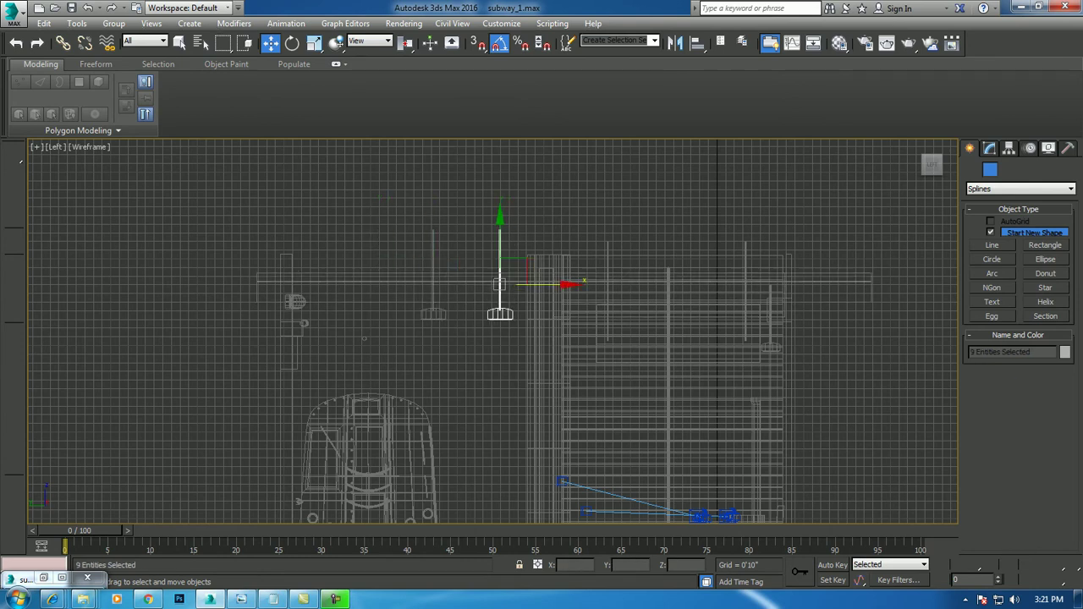
pyautogui.moveTo(563, 284); pyautogui.dragTo(732, 283)
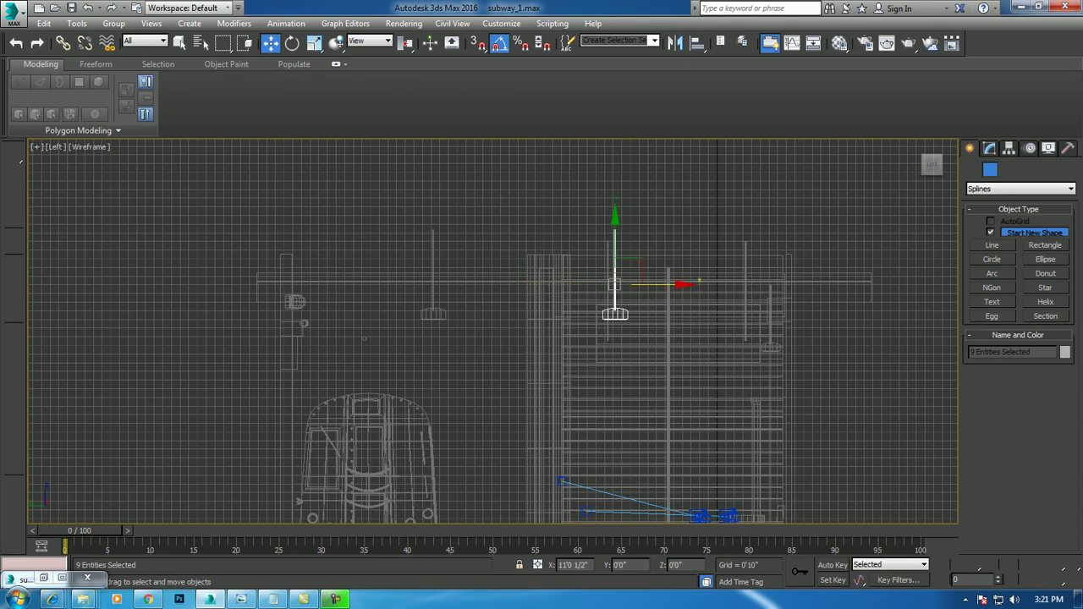
pyautogui.hotkey('alt', 'w')
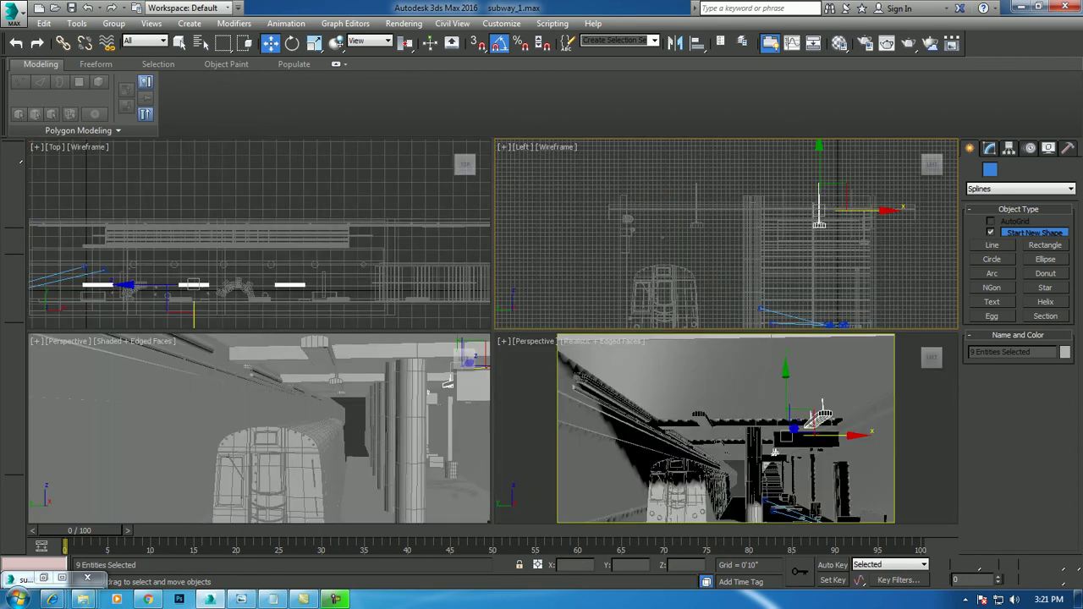
pyautogui.click(774, 454)
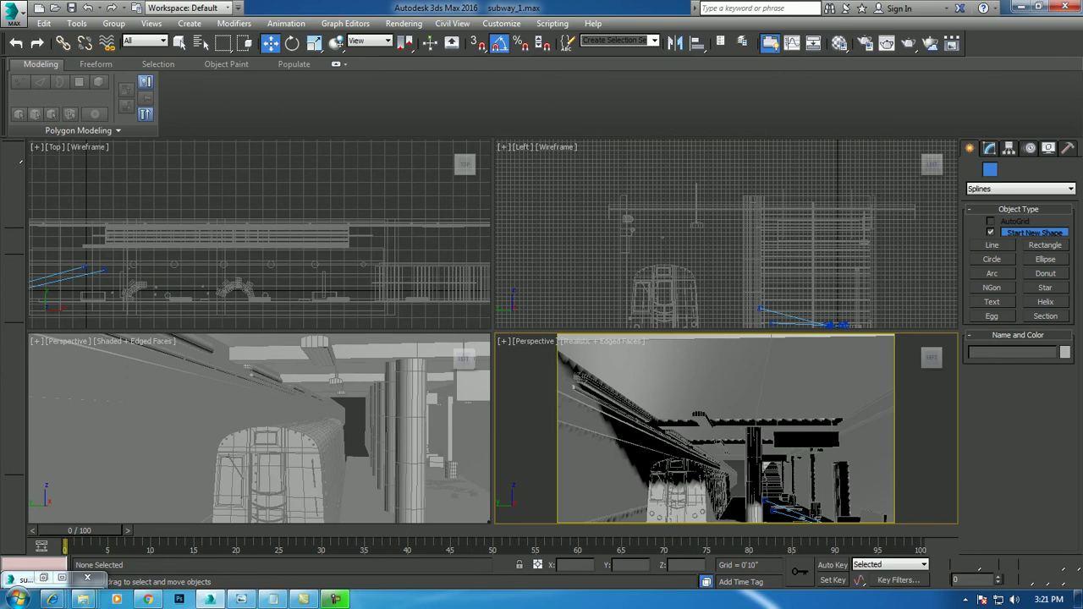
# Set Line039's rendering thickness to 0'1".
pyautogui.click(296, 381)
pyautogui.hotkey('alt', 'w')
pyautogui.moveTo(508, 339); pyautogui.dragTo(531, 352, button='middle')
pyautogui.click(989, 148)
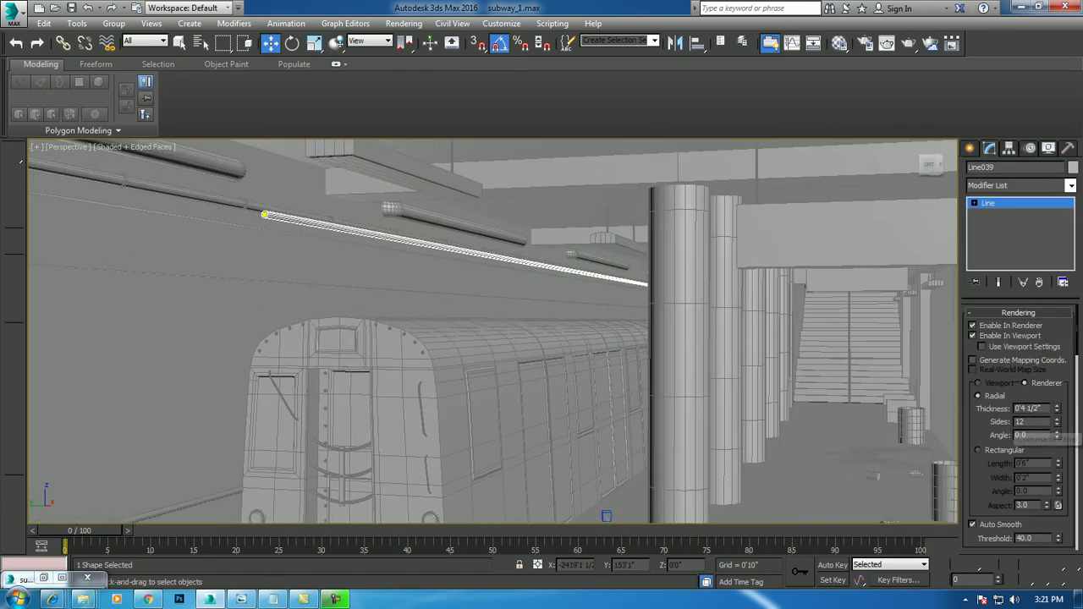
pyautogui.write('1')
pyautogui.press('Return')
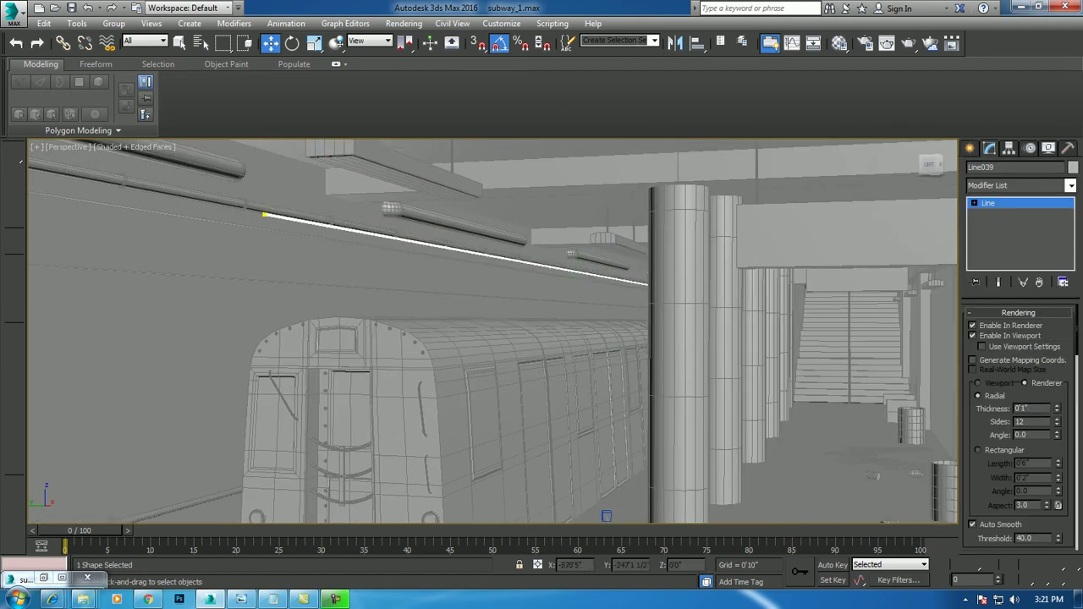
# Stretch the line's end vertex left, then refine three new vertices along it.
pyautogui.click(266, 215)
pyautogui.moveTo(265, 214); pyautogui.dragTo(36, 174)
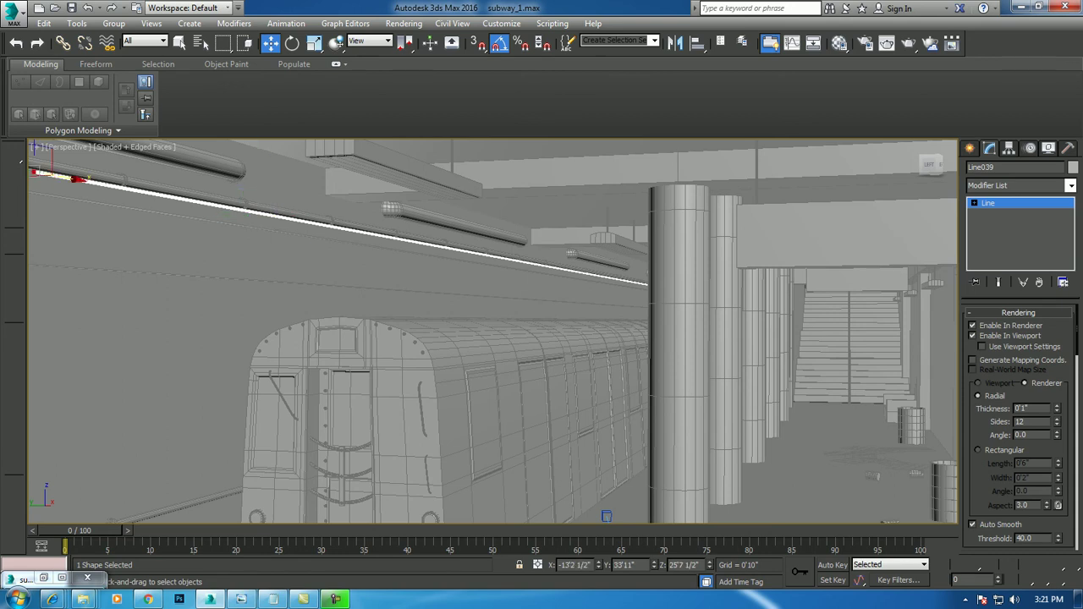
pyautogui.hotkey('alt', 'w')
pyautogui.middleClick(254, 237)
pyautogui.hotkey('alt', 'w')
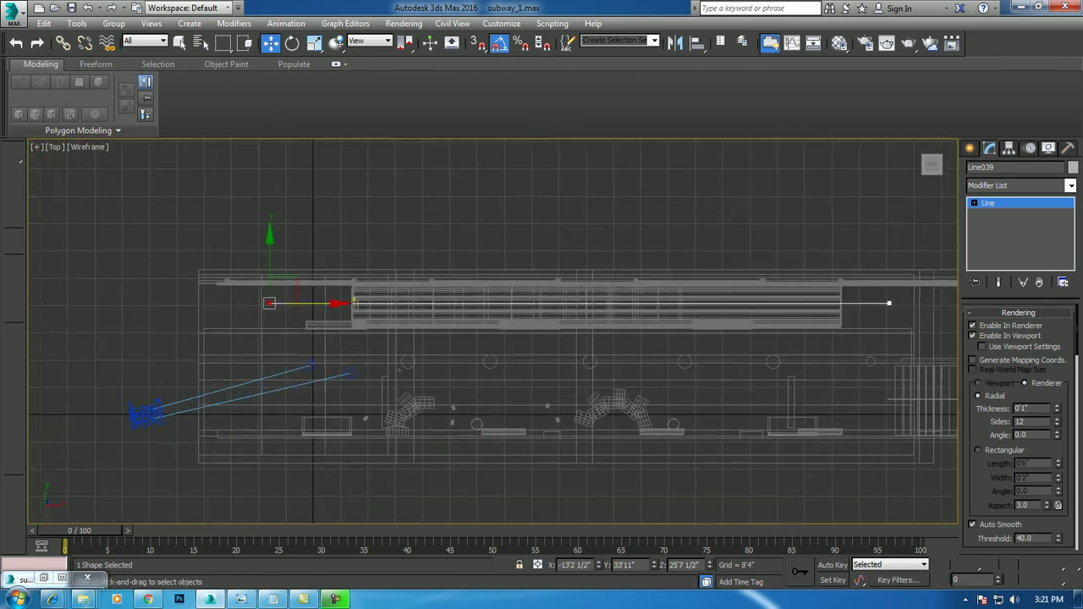
pyautogui.rightClick(466, 295)
pyautogui.click(440, 358)
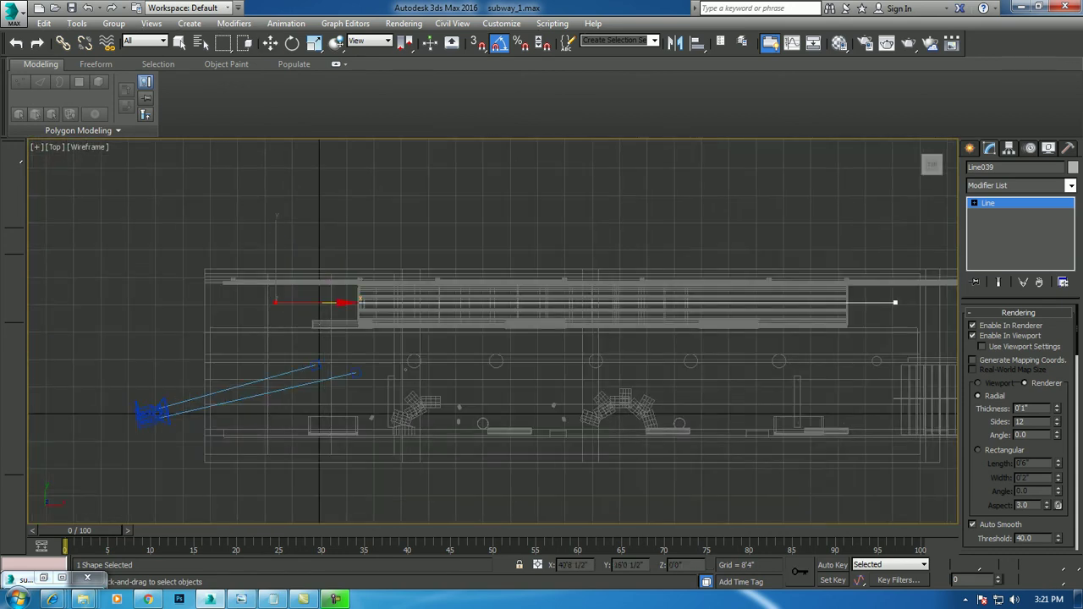
pyautogui.click(459, 302)
pyautogui.click(670, 302)
pyautogui.click(798, 302)
# Slide the new vertices left so they are evenly spaced along the line.
pyautogui.press('w')
pyautogui.click(670, 302)
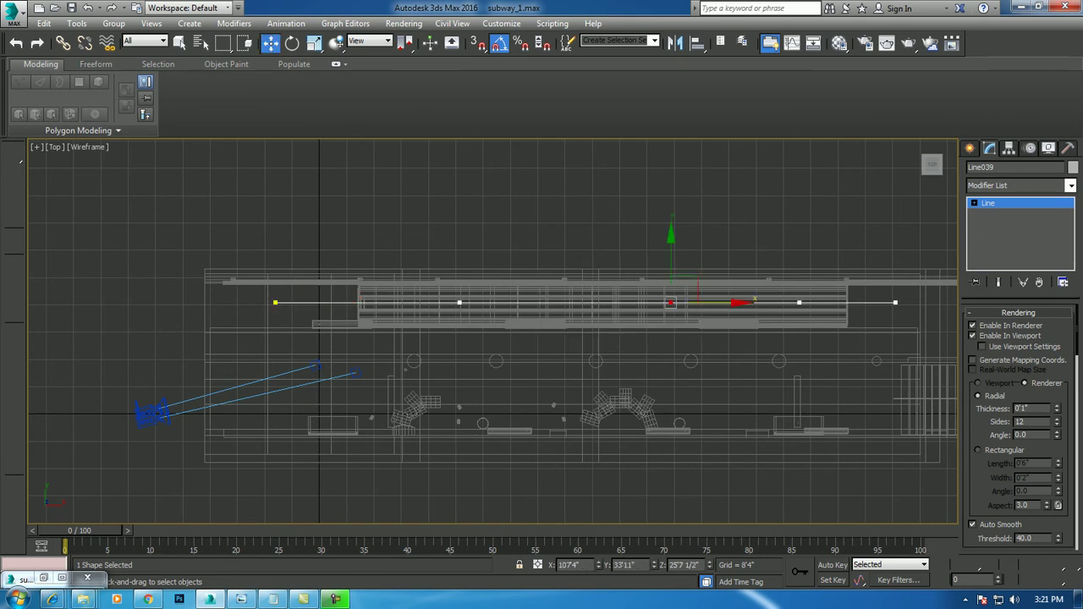
pyautogui.moveTo(710, 302); pyautogui.dragTo(655, 302)
pyautogui.click(459, 302)
pyautogui.moveTo(544, 299); pyautogui.dragTo(515, 299)
pyautogui.click(614, 302)
pyautogui.moveTo(706, 299); pyautogui.dragTo(679, 299)
pyautogui.click(799, 302)
pyautogui.moveTo(883, 301); pyautogui.dragTo(859, 300)
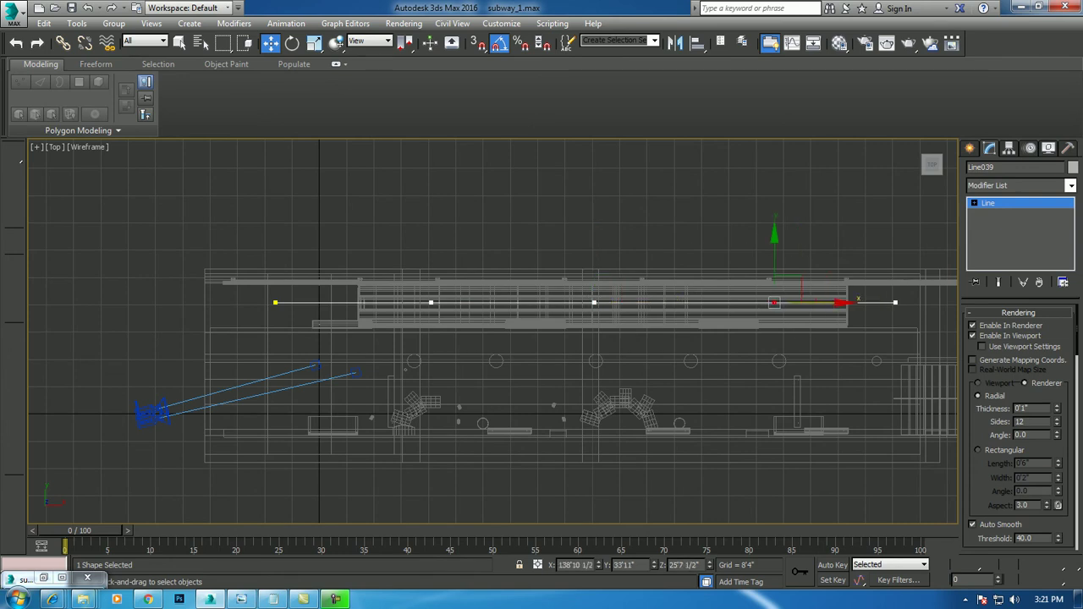
# Lower the line slightly, raise its start vertex, and stretch its end further right.
pyautogui.hotkey('alt', 'w')
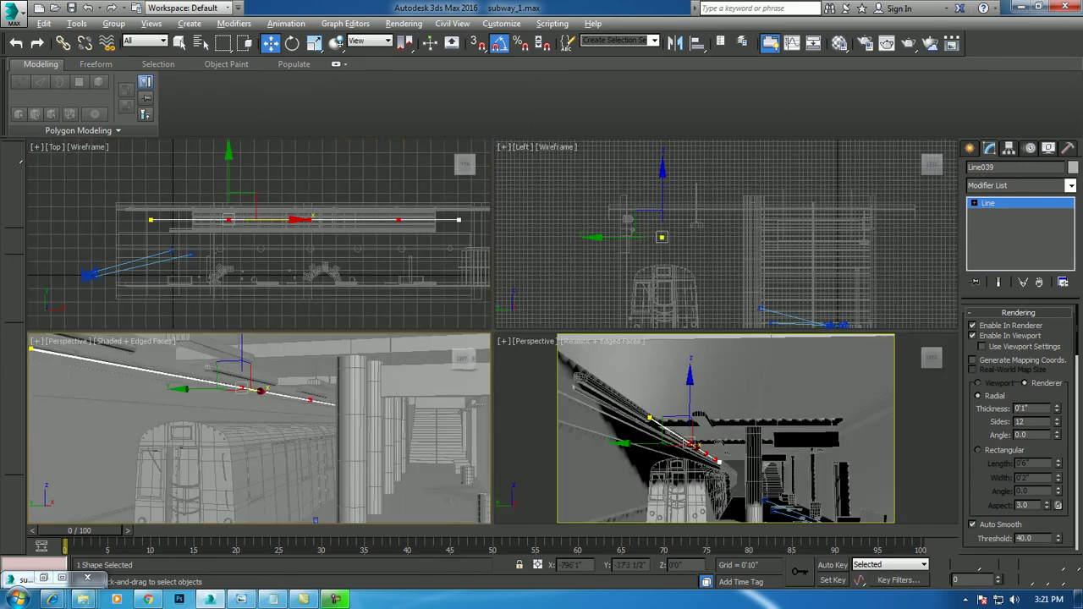
pyautogui.hotkey('alt', 'w')
pyautogui.moveTo(461, 211); pyautogui.dragTo(461, 221)
pyautogui.keyDown('alt'); pyautogui.moveTo(464, 259); pyautogui.dragTo(554, 251, button='middle'); pyautogui.keyUp('alt')
pyautogui.click(395, 213)
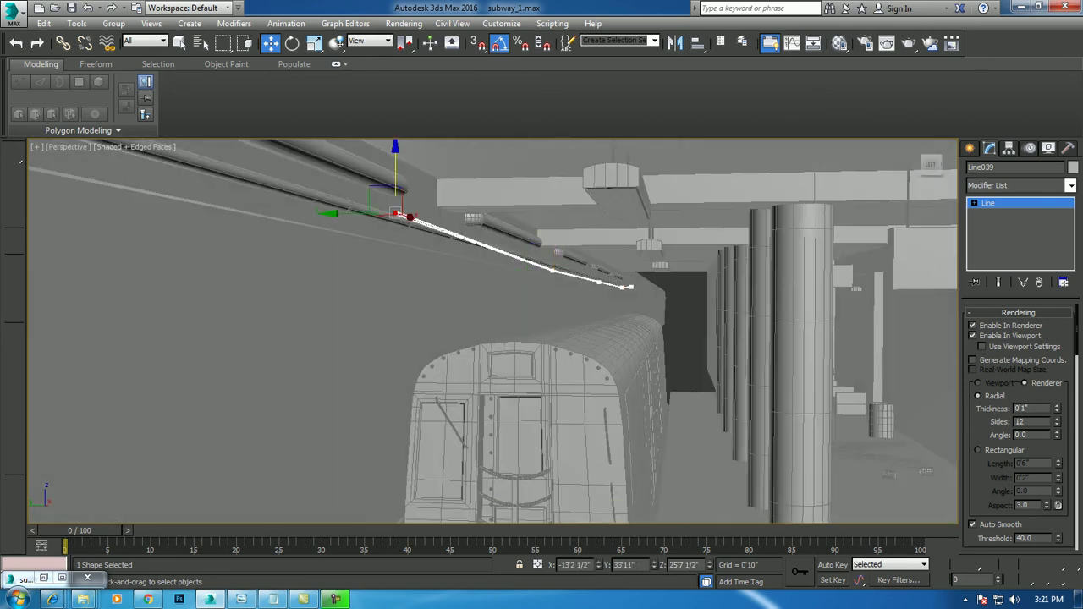
pyautogui.moveTo(395, 214); pyautogui.dragTo(314, 186)
pyautogui.keyDown('alt'); pyautogui.moveTo(311, 187); pyautogui.dragTo(398, 203, button='middle'); pyautogui.keyUp('alt')
pyautogui.hotkey('alt', 'w')
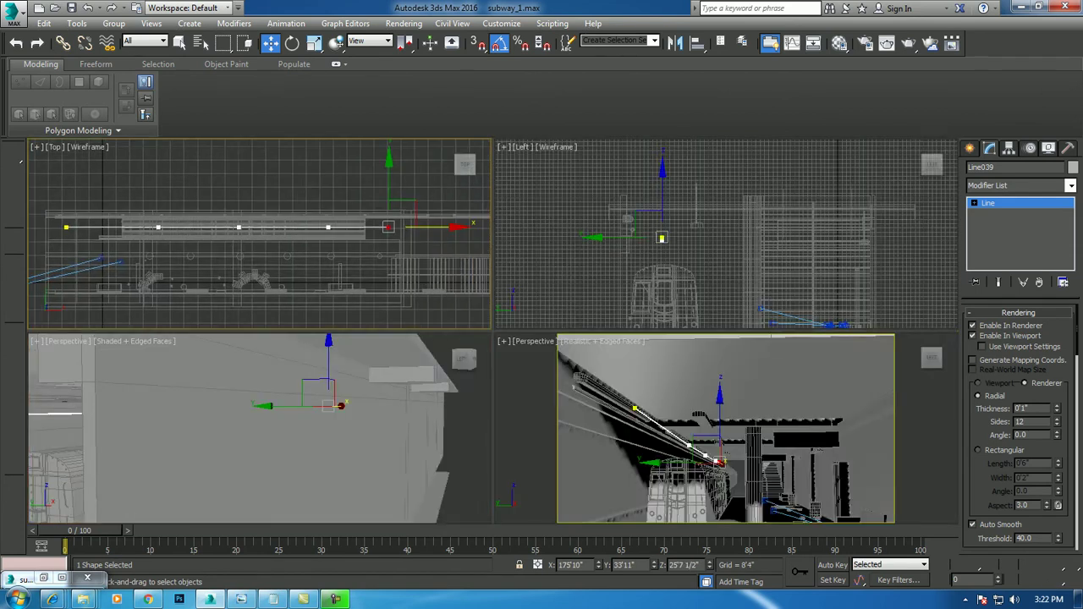
pyautogui.hotkey('alt', 'w')
pyautogui.moveTo(582, 330); pyautogui.dragTo(749, 331)
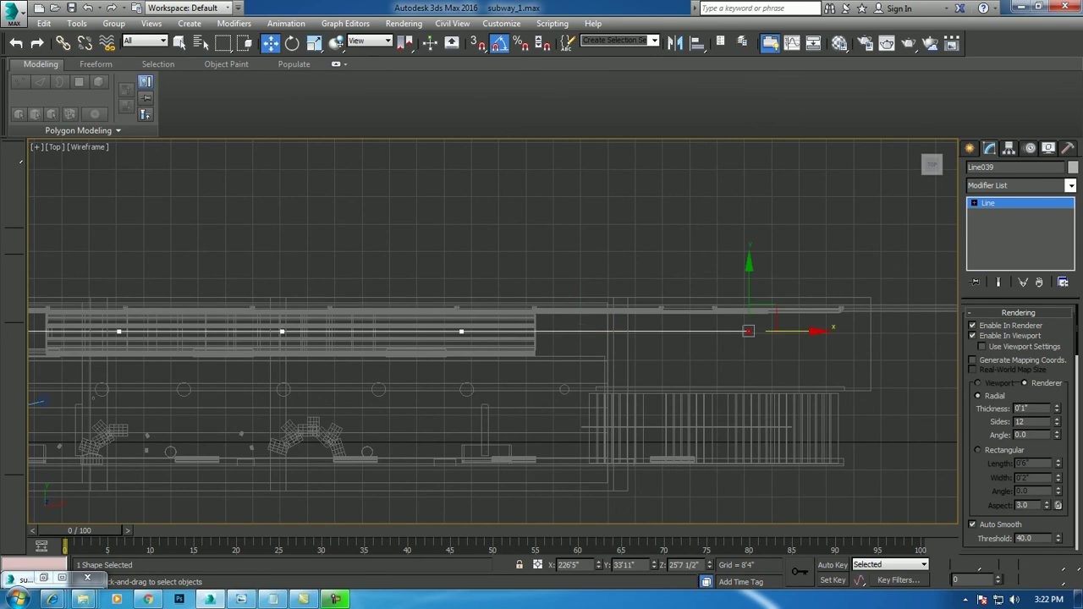
# Orbit the perspective view to check the ceiling pipe against the train.
pyautogui.hotkey('alt', 'w')
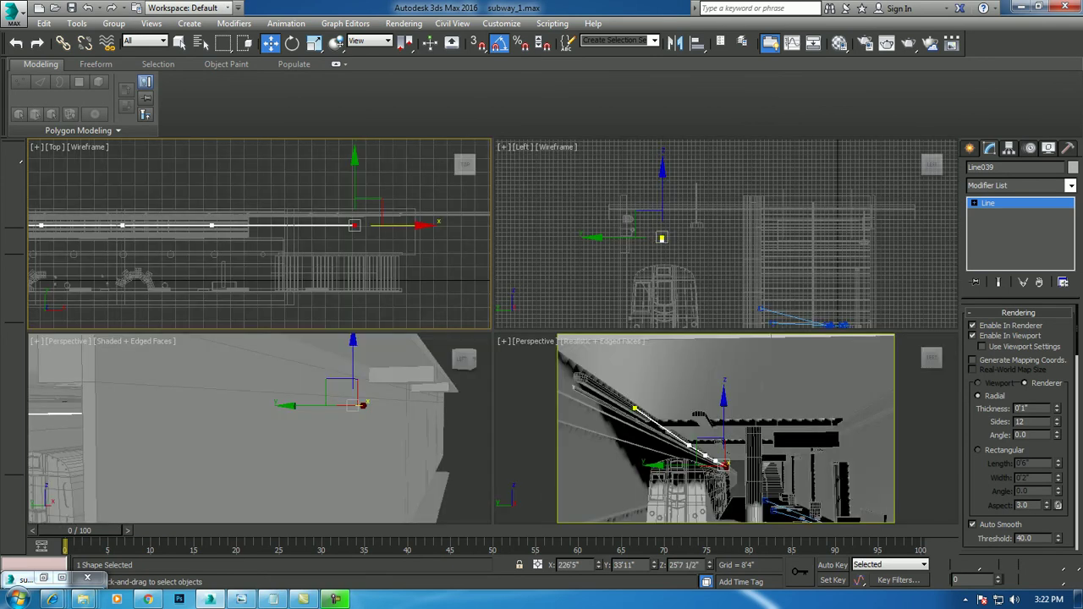
pyautogui.click(254, 440)
pyautogui.hotkey('alt', 'w')
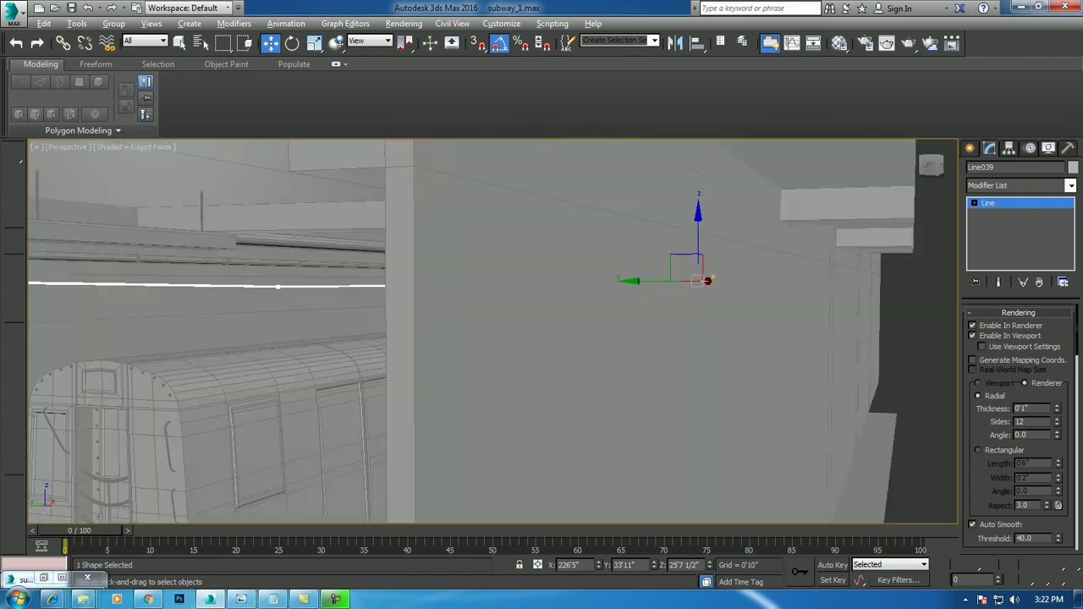
pyautogui.scroll(-3, 507, 339)
pyautogui.scroll(-3, 507, 338)
pyautogui.keyDown('alt'); pyautogui.moveTo(508, 339); pyautogui.dragTo(592, 322, button='middle'); pyautogui.keyUp('alt')
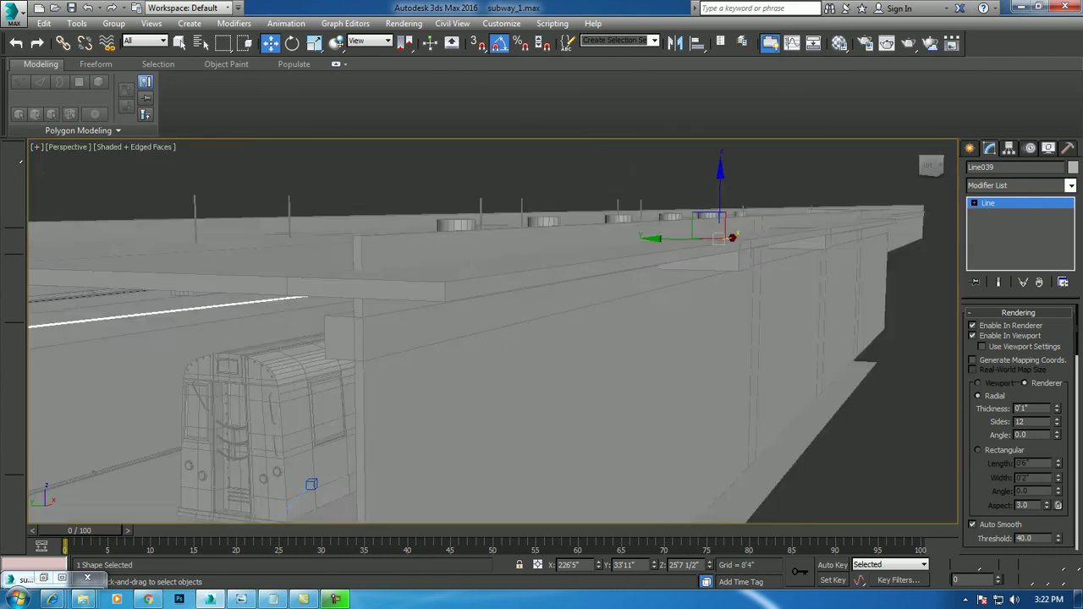
pyautogui.keyDown('alt'); pyautogui.moveTo(491, 330); pyautogui.dragTo(558, 330, button='middle'); pyautogui.keyUp('alt')
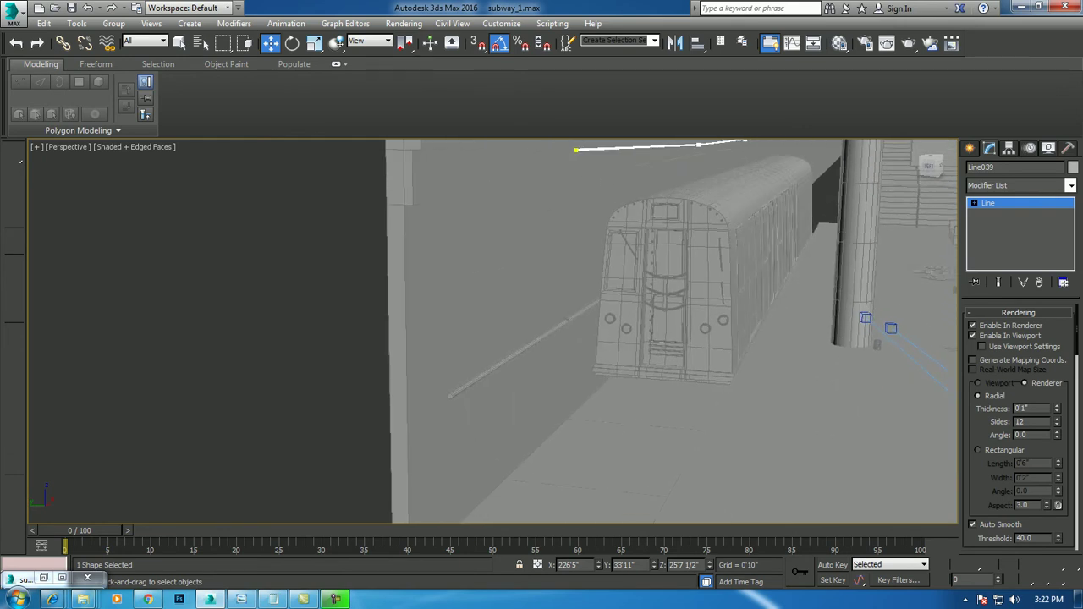
pyautogui.click(969, 148)
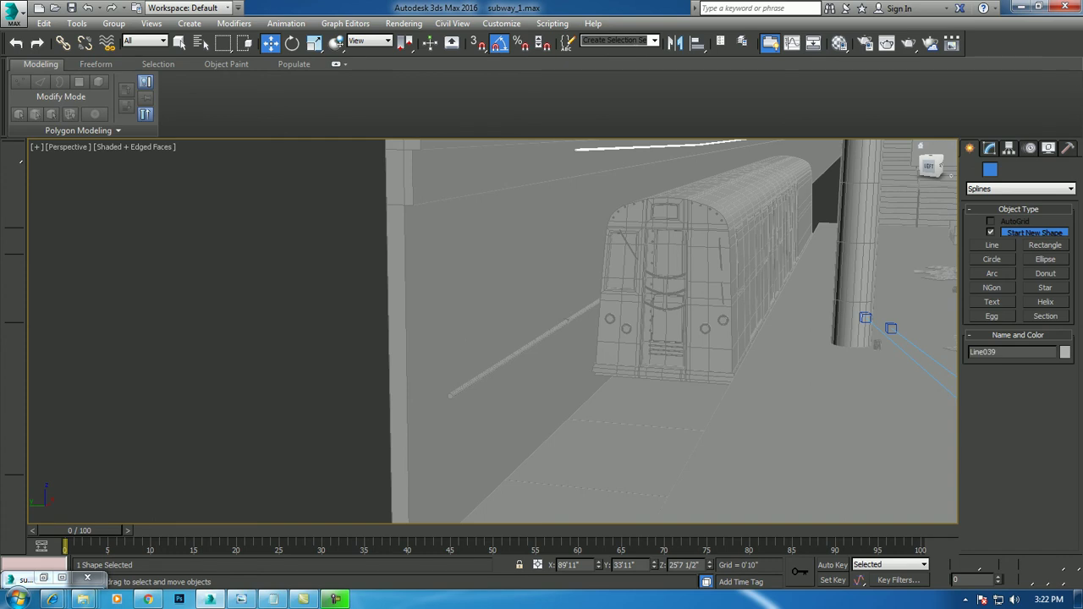
# Create a flat box on the platform floor for the ceiling bracket.
pyautogui.click(973, 170)
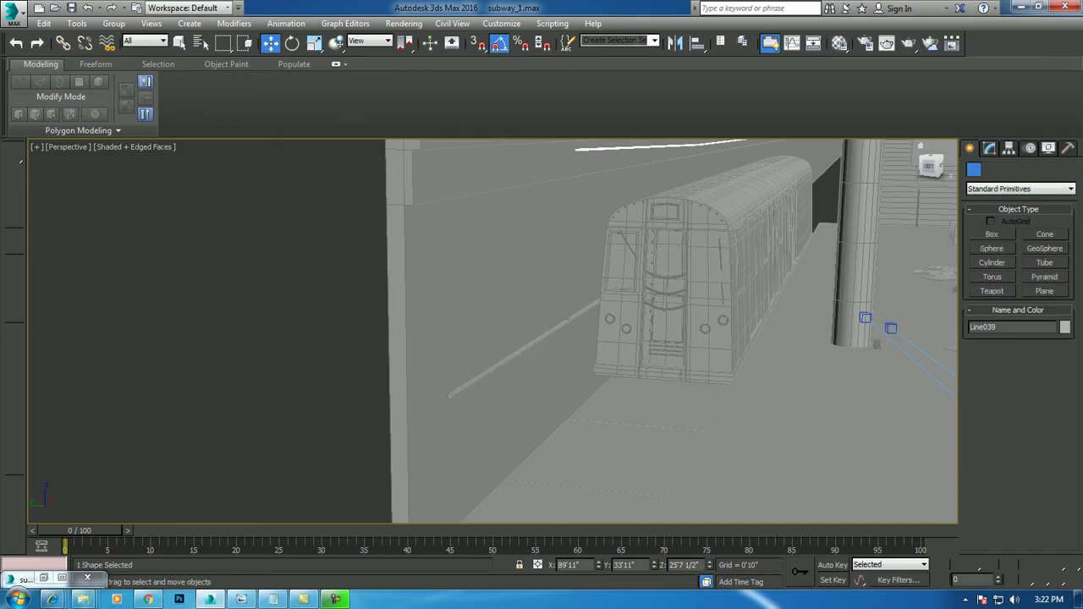
pyautogui.click(992, 234)
pyautogui.keyDown('alt'); pyautogui.moveTo(880, 322); pyautogui.dragTo(953, 263, button='middle'); pyautogui.keyUp('alt')
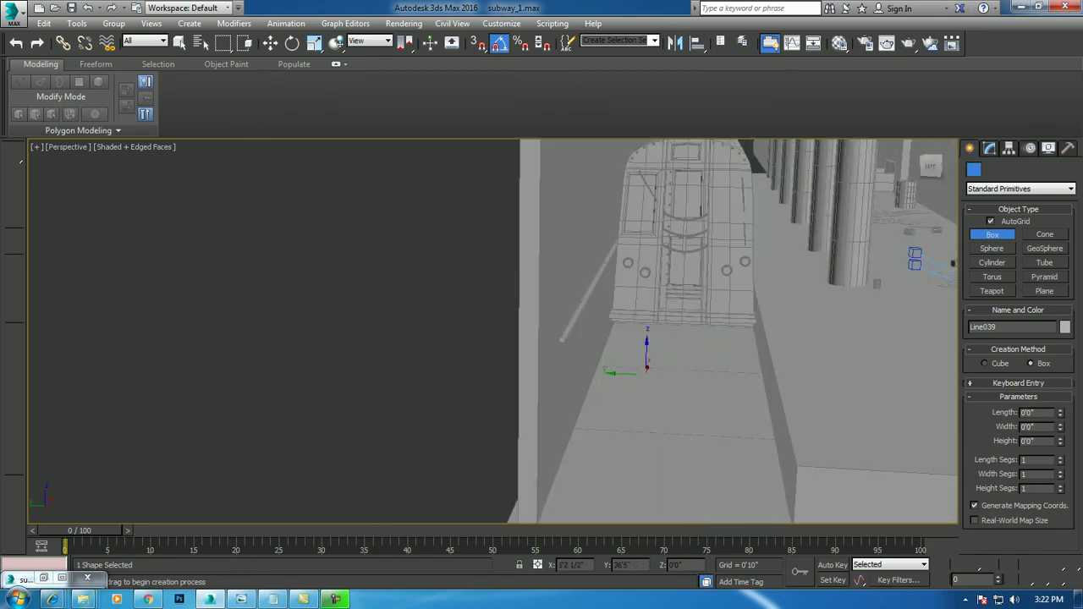
pyautogui.moveTo(601, 378); pyautogui.dragTo(758, 391)
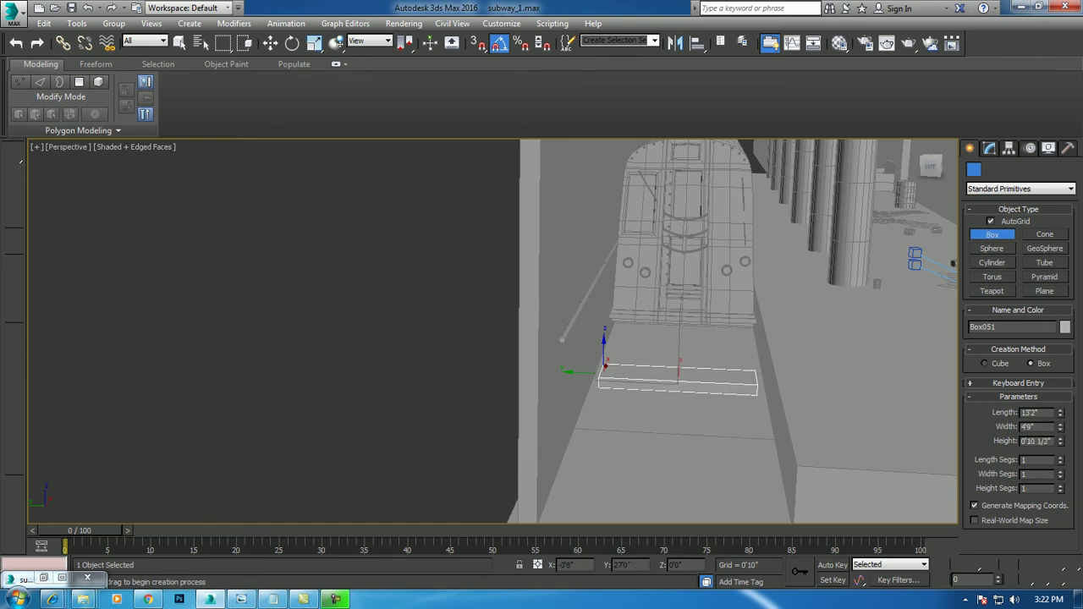
pyautogui.press('w')
# Scale the bracket box narrower along X in the maximized Top view.
pyautogui.keyDown('alt'); pyautogui.moveTo(677, 338); pyautogui.dragTo(762, 321, button='middle'); pyautogui.keyUp('alt')
pyautogui.hotkey('alt', 'w')
pyautogui.hotkey('alt', 'w')
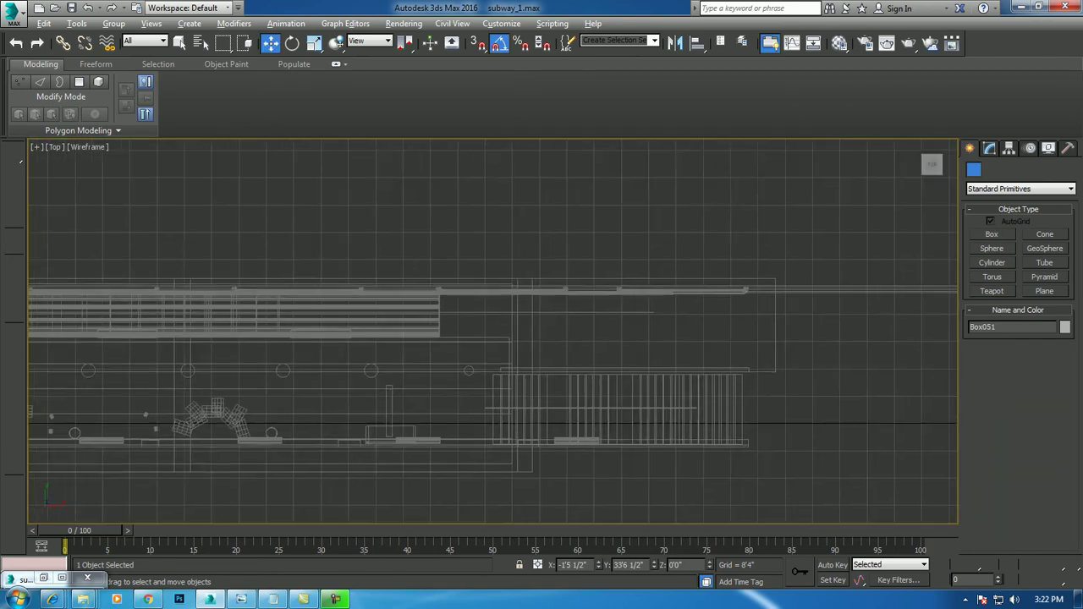
pyautogui.press('z')
pyautogui.press('r')
pyautogui.moveTo(613, 336)
pyautogui.mouseDown()
pyautogui.moveTo(584, 336)
pyautogui.moveTo(693, 336)
pyautogui.mouseUp()
pyautogui.press('w')
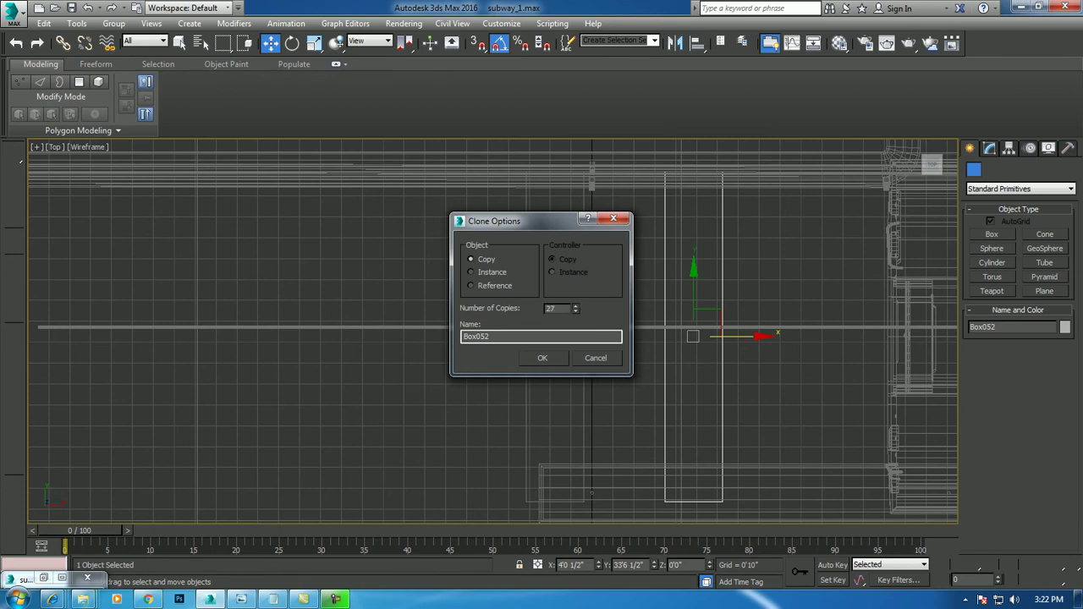
# Confirm the 27 bracket copies, then clone the last bracket twice more along the platform.
pyautogui.press('Return')
pyautogui.scroll(-5, 492, 330)
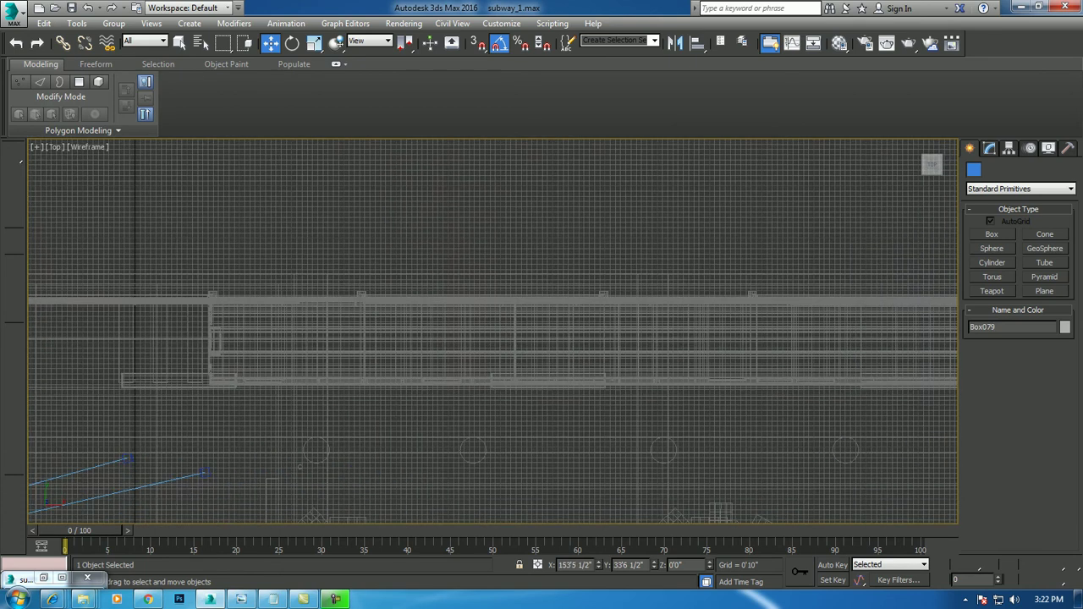
pyautogui.moveTo(677, 330); pyautogui.dragTo(299, 330, button='middle')
pyautogui.keyDown('shift'); pyautogui.moveTo(474, 330); pyautogui.dragTo(507, 330); pyautogui.keyUp('shift')
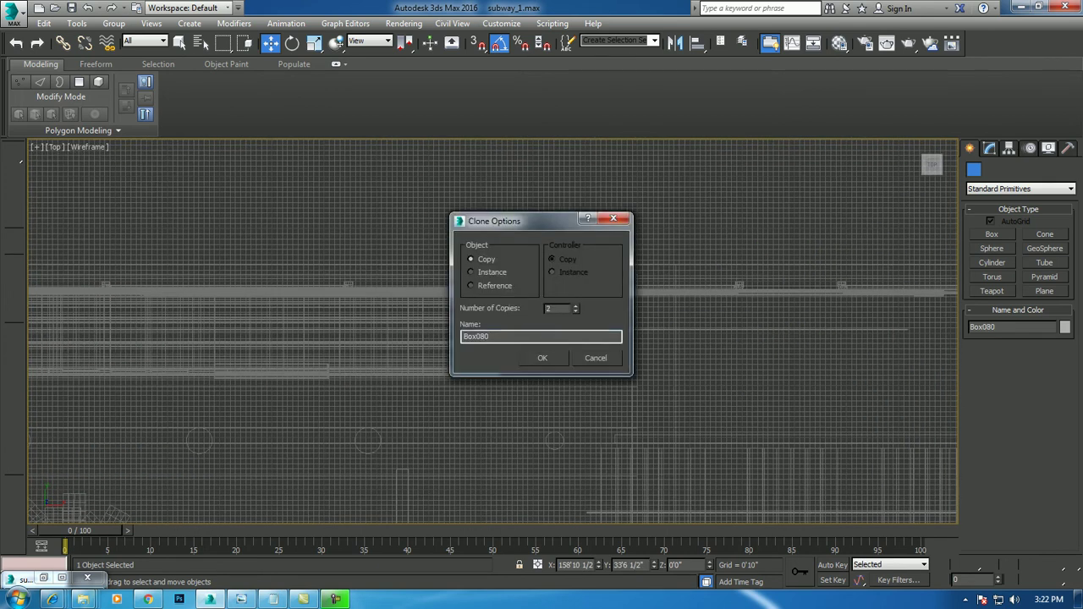
pyautogui.press('Return')
# Pan and orbit the Perspective view to inspect the row of brackets.
pyautogui.hotkey('alt', 'w')
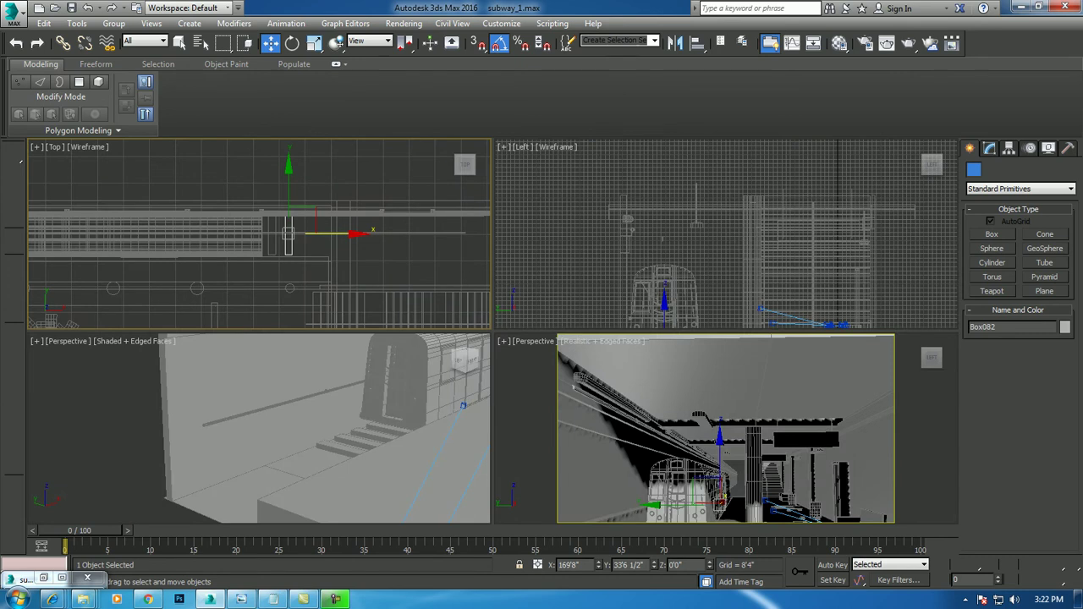
pyautogui.rightClick(414, 444)
pyautogui.hotkey('alt', 'w')
pyautogui.moveTo(415, 444); pyautogui.dragTo(762, 338, button='middle')
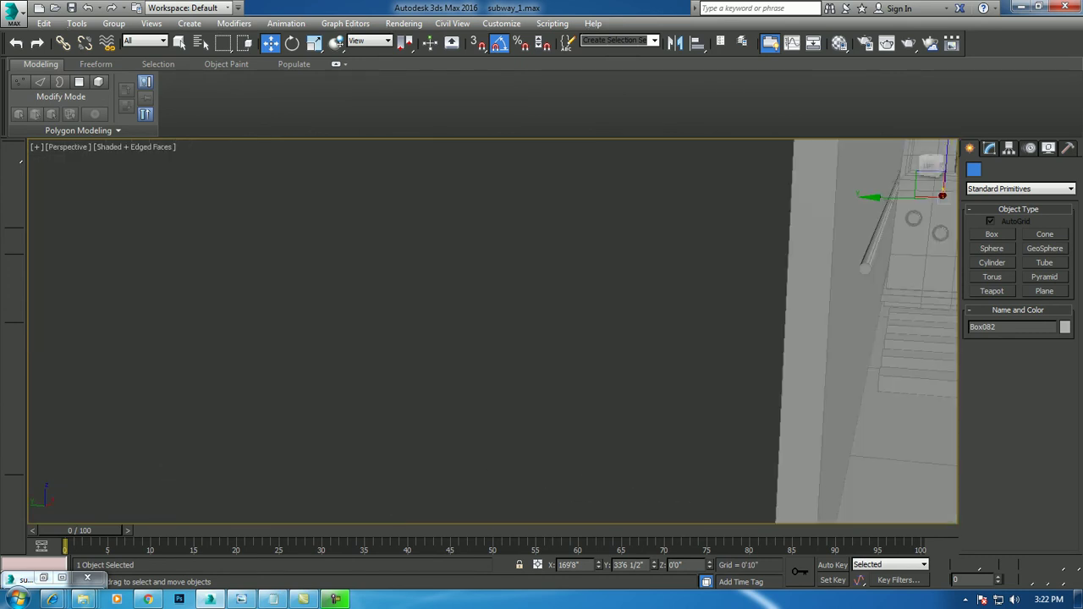
pyautogui.scroll(3, 846, 296)
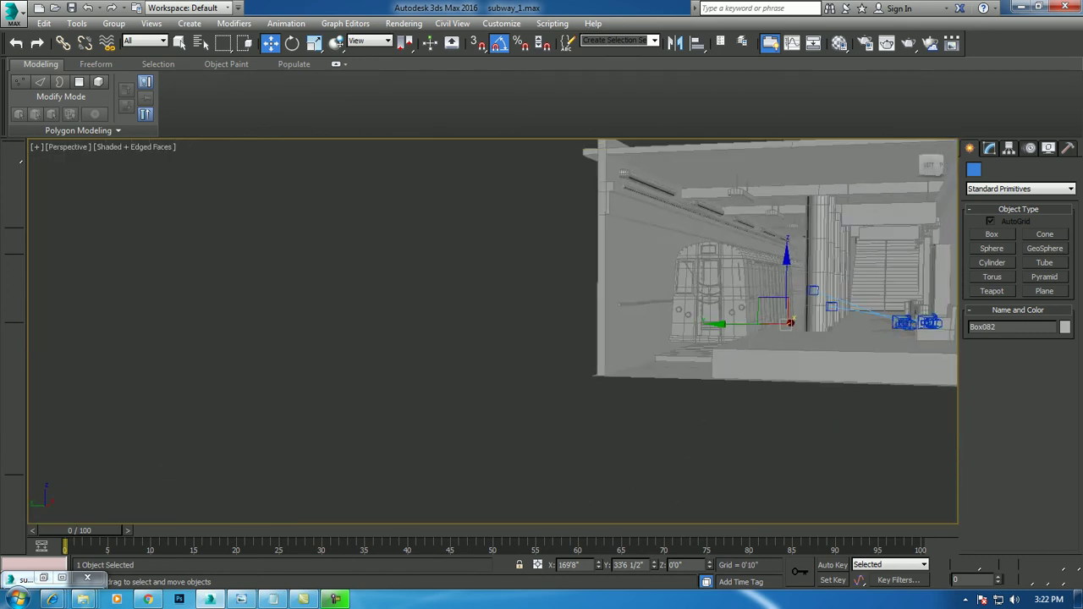
pyautogui.scroll(5, 762, 296)
pyautogui.keyDown('alt'); pyautogui.moveTo(508, 338); pyautogui.dragTo(372, 321, button='middle'); pyautogui.keyUp('alt')
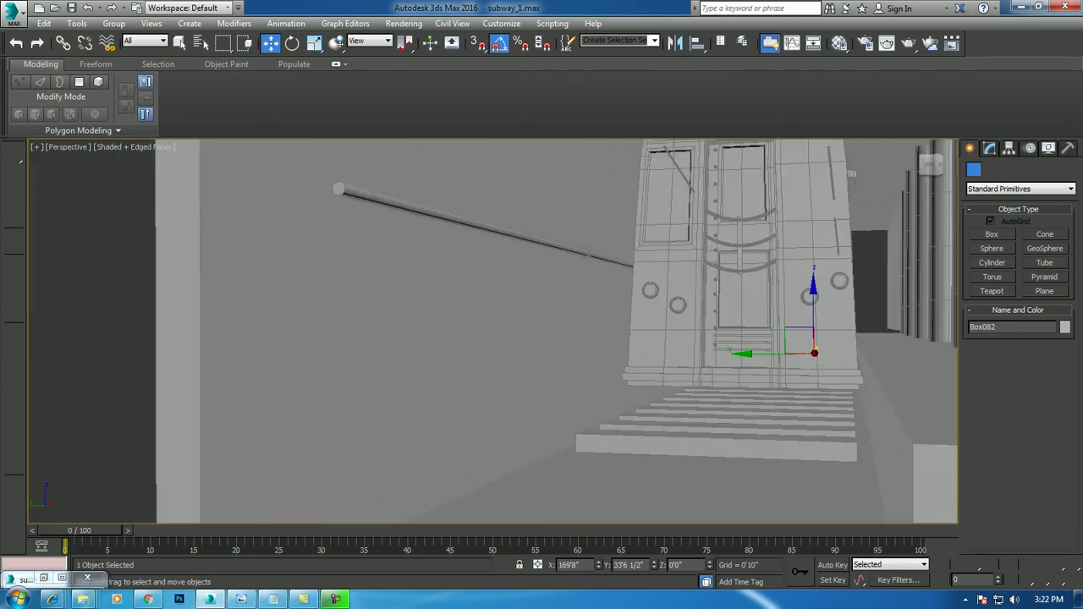
# Draw a 1'0" by 0'7 1/2" box below the train in the Left view.
pyautogui.click(991, 233)
pyautogui.hotkey('alt', 'w')
pyautogui.hotkey('alt', 'w')
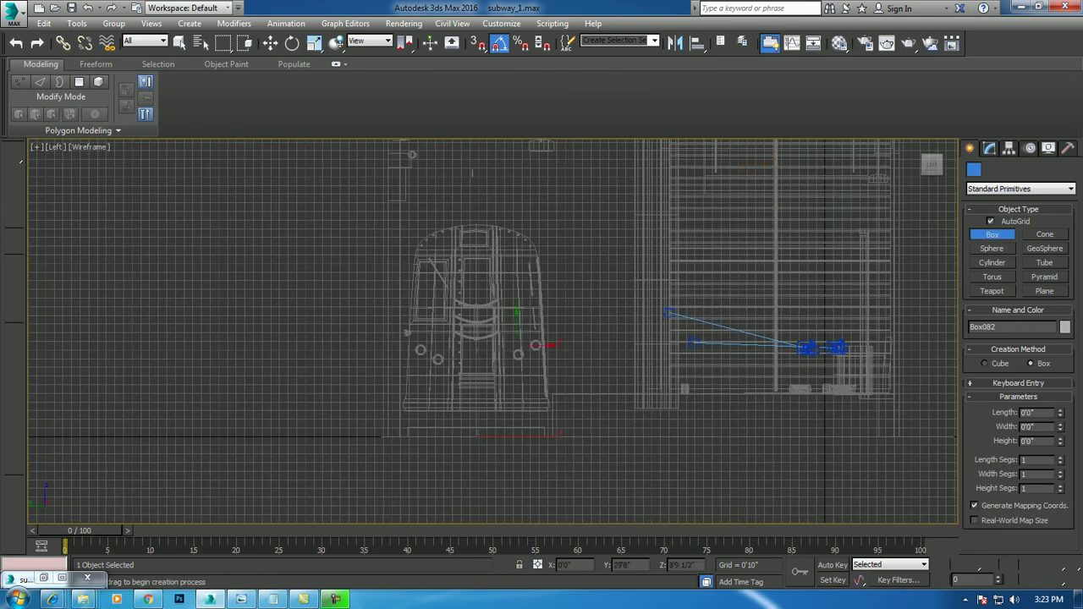
pyautogui.scroll(3, 516, 353)
pyautogui.scroll(2, 516, 352)
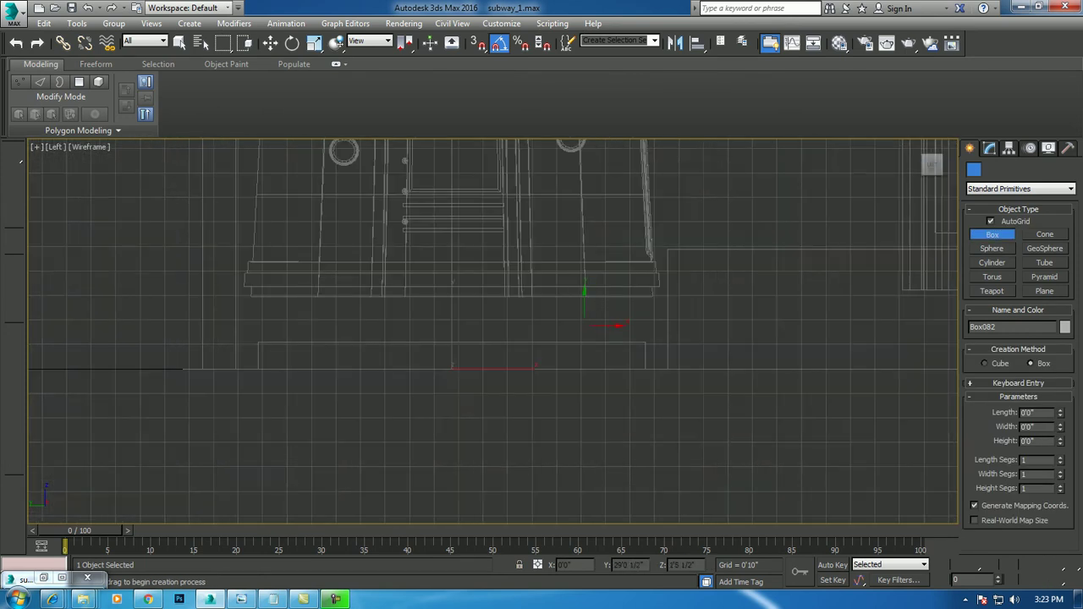
pyautogui.moveTo(583, 323); pyautogui.dragTo(592, 332)
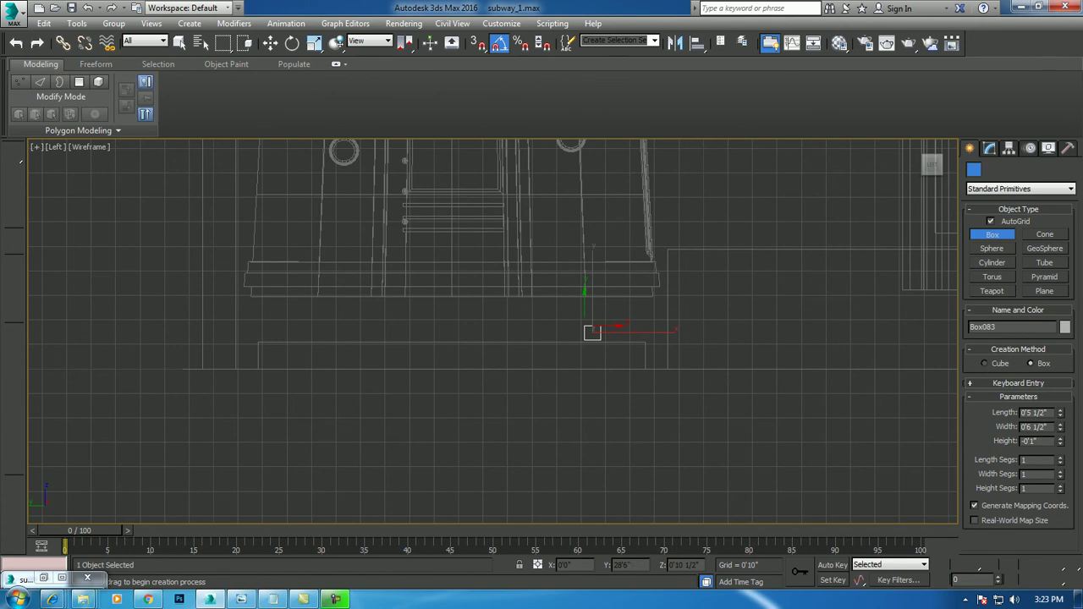
pyautogui.rightClick(592, 333)
pyautogui.scroll(2, 665, 324)
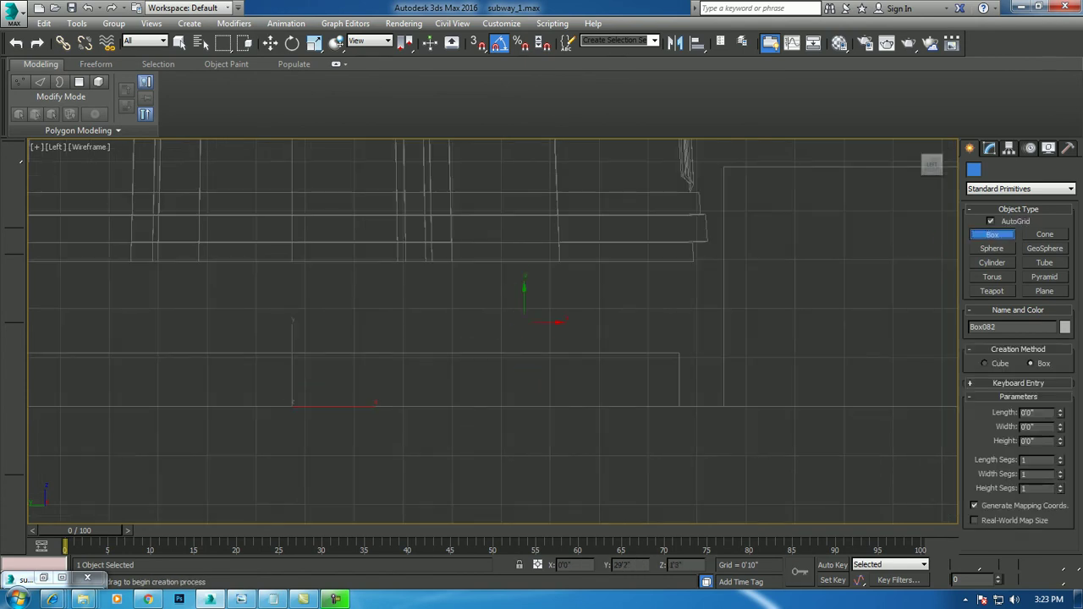
pyautogui.moveTo(567, 288); pyautogui.dragTo(531, 347)
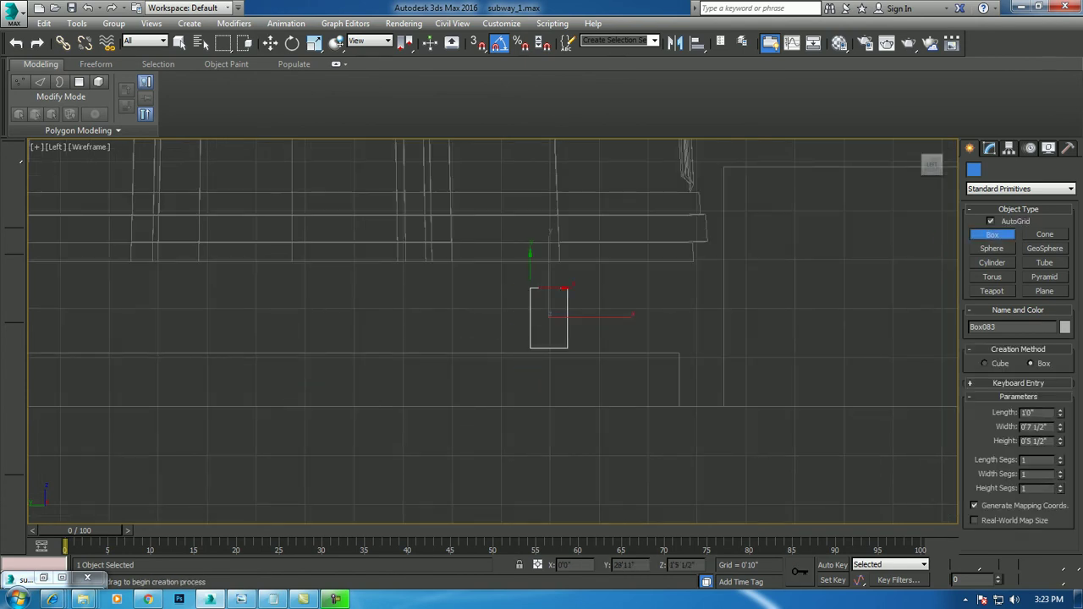
pyautogui.press('w')
pyautogui.hotkey('alt', 'w')
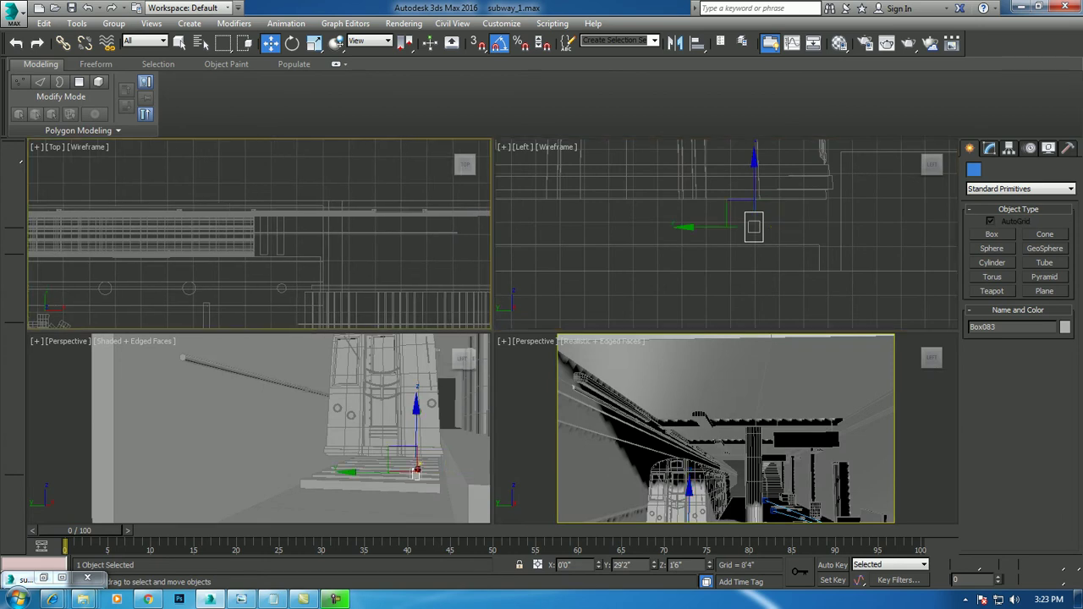
# Lengthen the box to 188'0" and align it with the platform end in Top view.
pyautogui.hotkey('alt', 'w')
pyautogui.scroll(-3, 364, 372)
pyautogui.scroll(6, 364, 372)
pyautogui.moveTo(592, 339); pyautogui.dragTo(358, 392, button='middle')
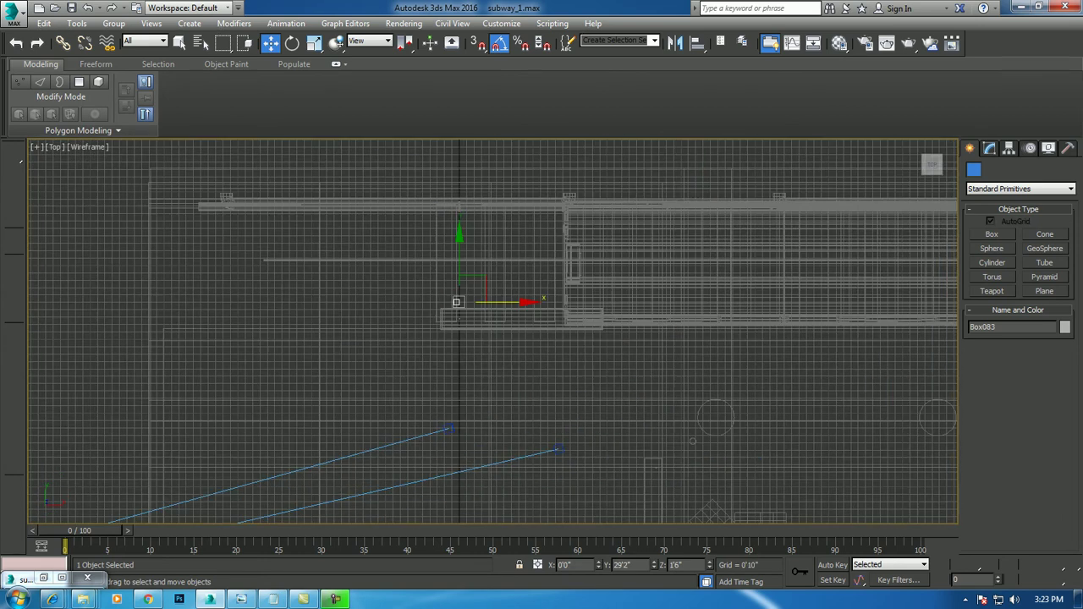
pyautogui.click(989, 148)
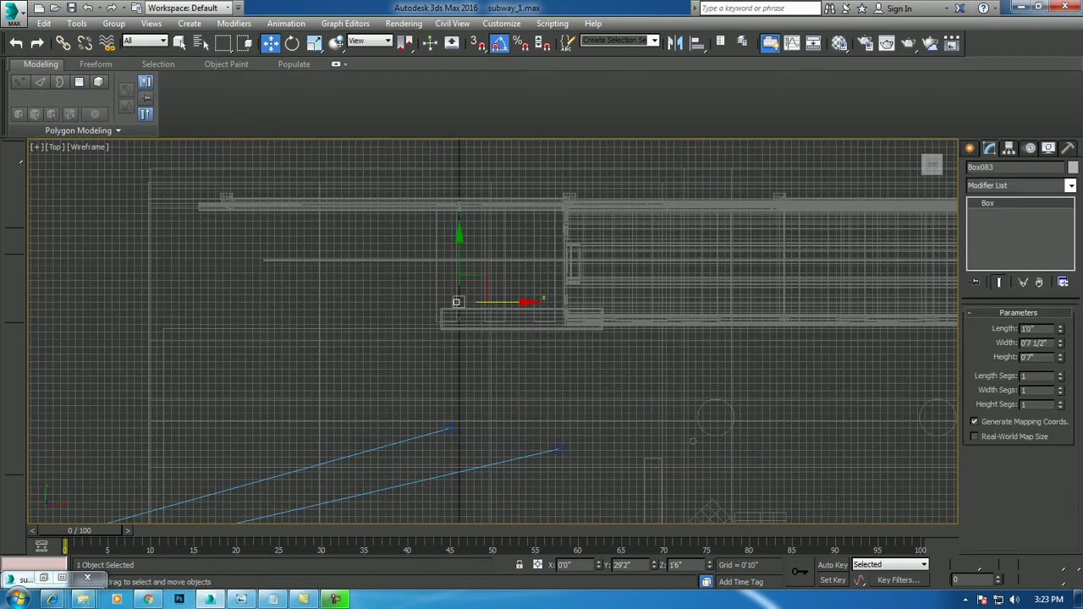
pyautogui.moveTo(1060, 356); pyautogui.dragTo(1060, 322)
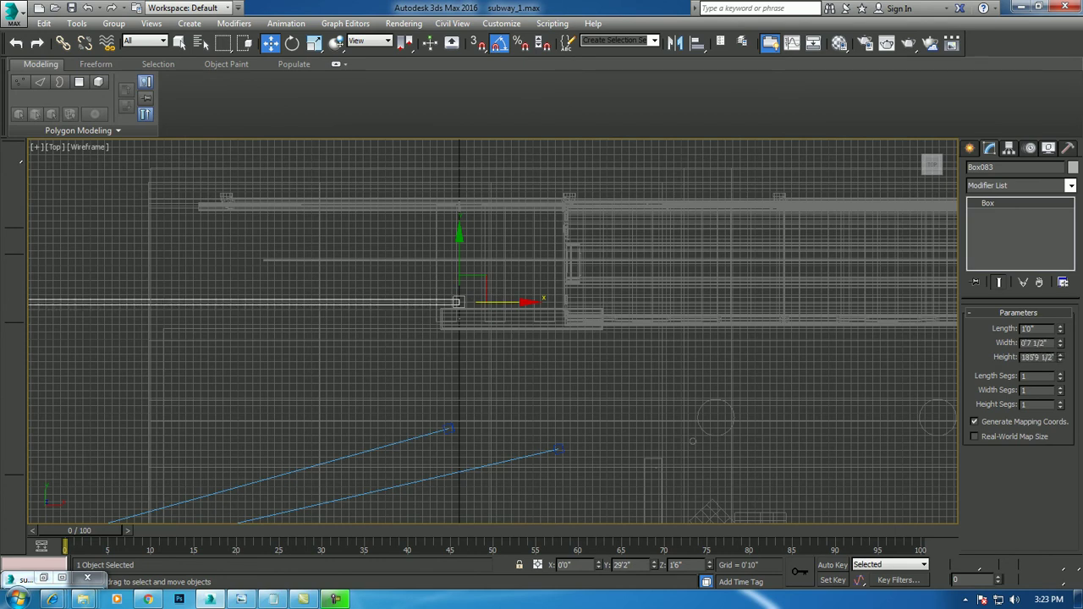
pyautogui.moveTo(508, 302); pyautogui.dragTo(960, 302)
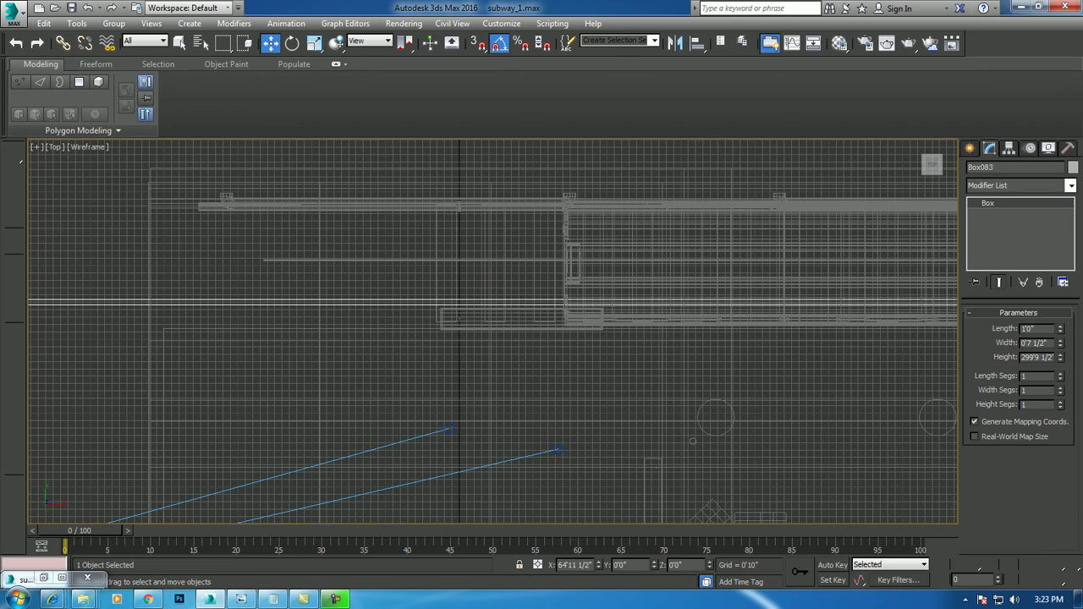
pyautogui.scroll(-5, 405, 360)
pyautogui.moveTo(1060, 356)
pyautogui.mouseDown()
pyautogui.moveTo(1060, 380)
pyautogui.moveTo(1060, 338)
pyautogui.mouseUp()
pyautogui.moveTo(626, 338); pyautogui.dragTo(922, 338)
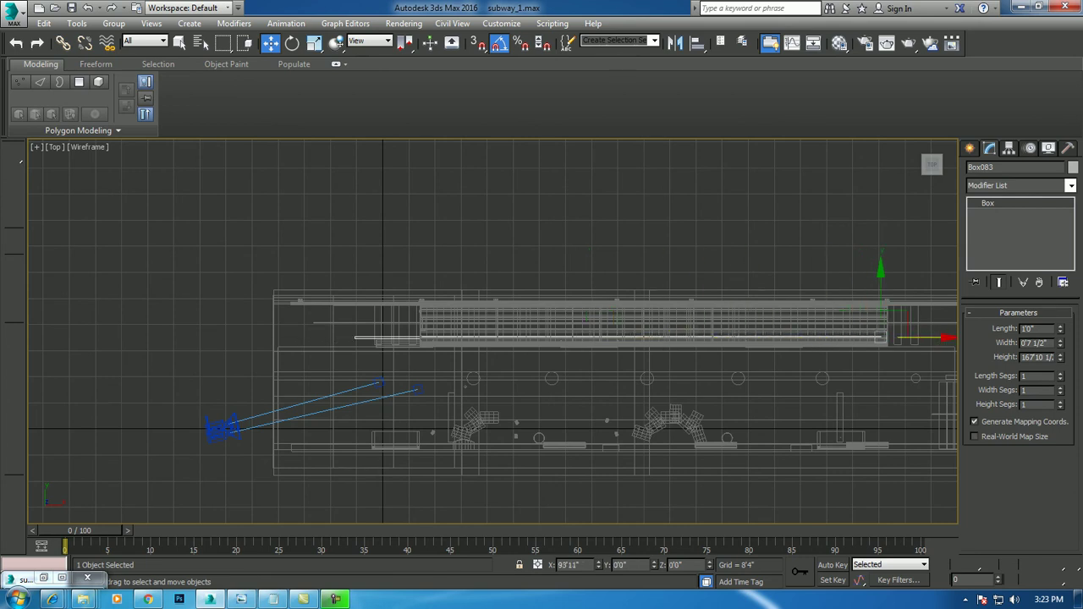
pyautogui.moveTo(1060, 356); pyautogui.dragTo(1061, 347)
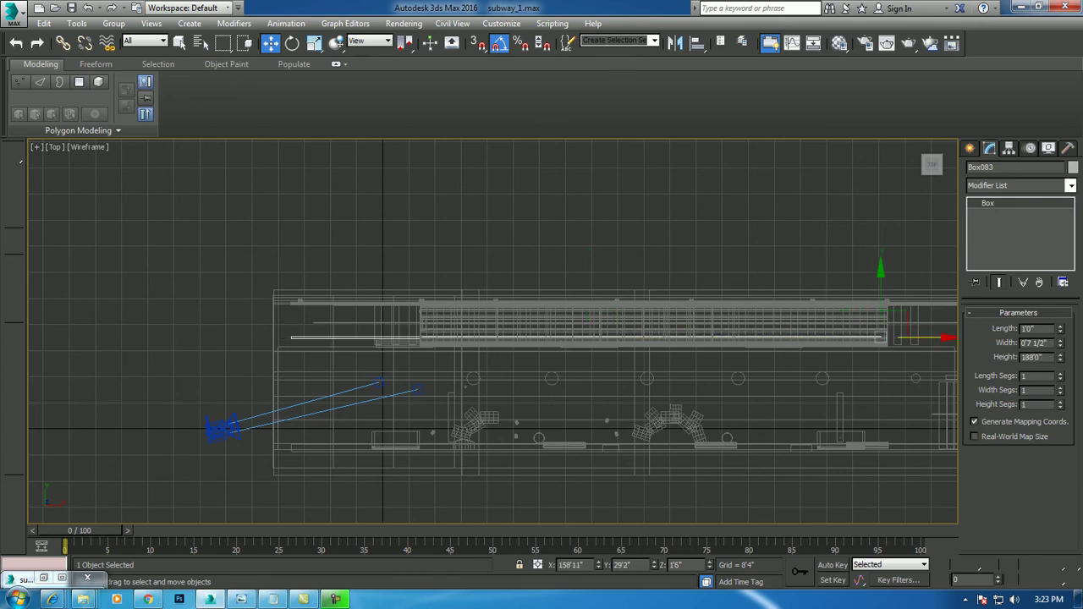
pyautogui.moveTo(918, 338); pyautogui.dragTo(984, 338)
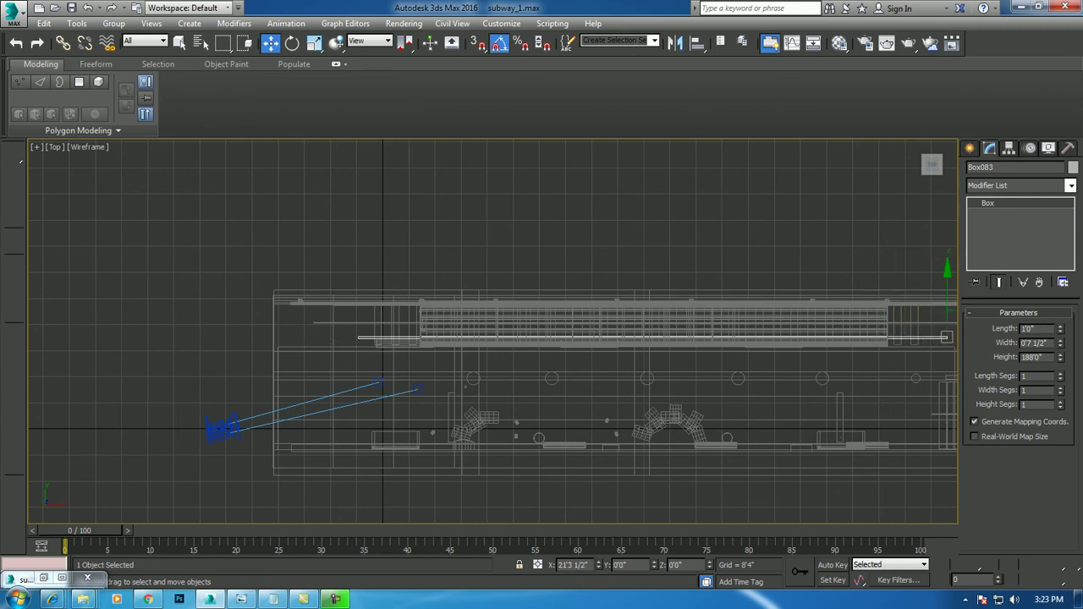
# Lower the long box slightly to sit on the platform step edge at Z 1'1 1/2".
pyautogui.hotkey('alt', 'w')
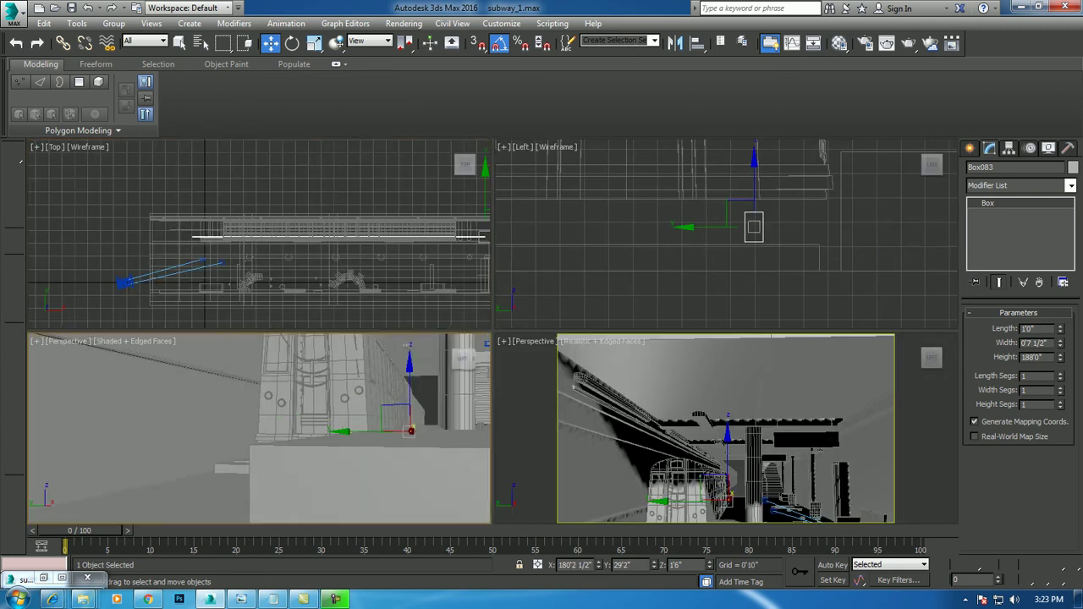
pyautogui.hotkey('alt', 'w')
pyautogui.moveTo(490, 330)
pyautogui.keyDown('alt'); pyautogui.mouseDown(button='middle')
pyautogui.moveTo(541, 313)
pyautogui.moveTo(507, 315)
pyautogui.mouseUp(button='middle'); pyautogui.keyUp('alt')
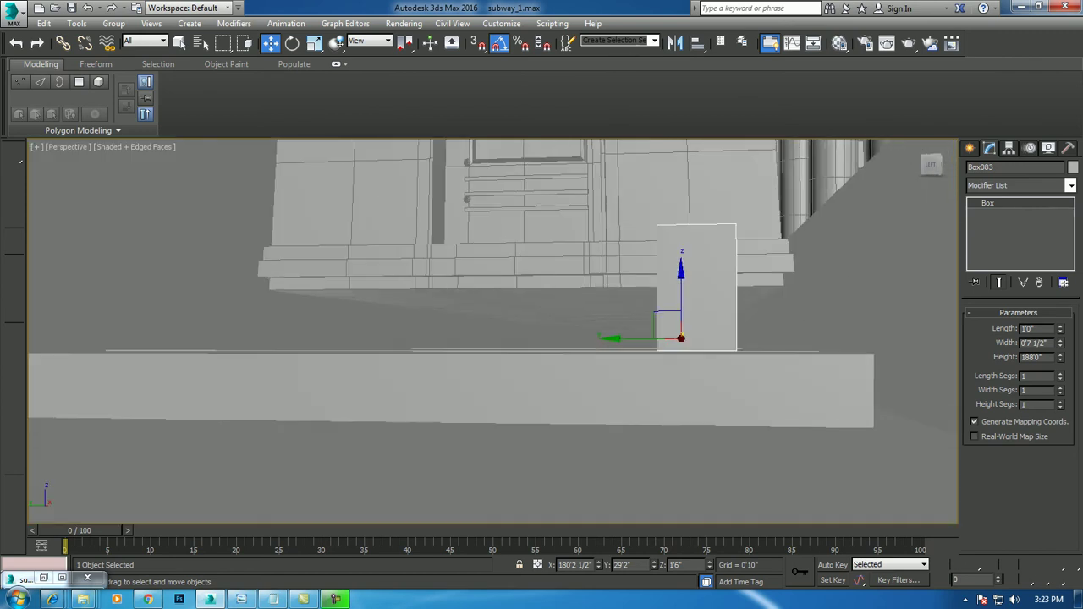
pyautogui.moveTo(680, 288); pyautogui.dragTo(681, 423)
pyautogui.hotkey('ctrl', 'z')
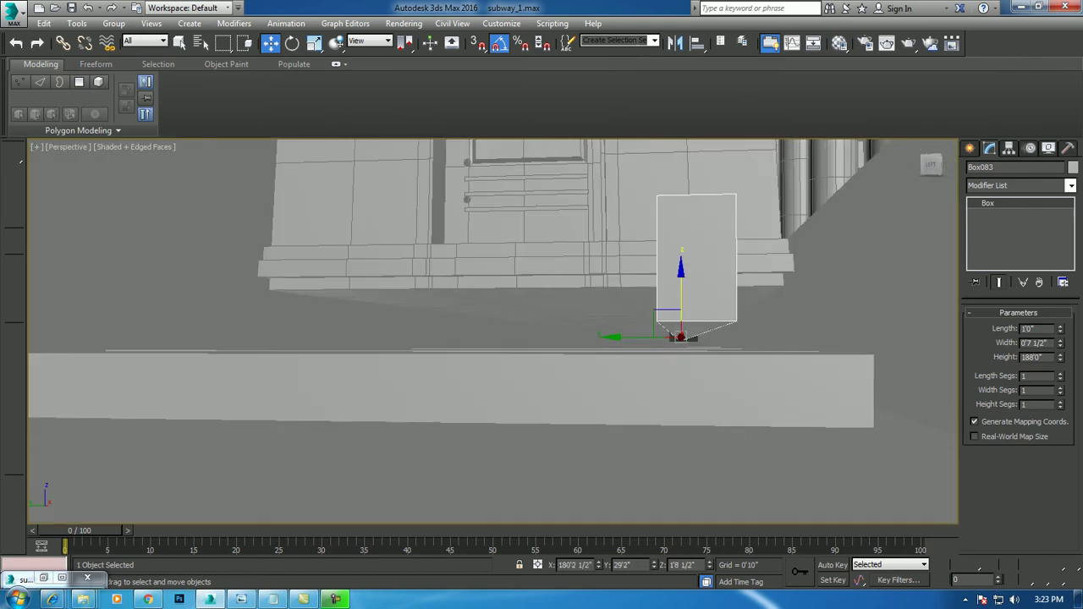
pyautogui.hotkey('ctrl', 'z')
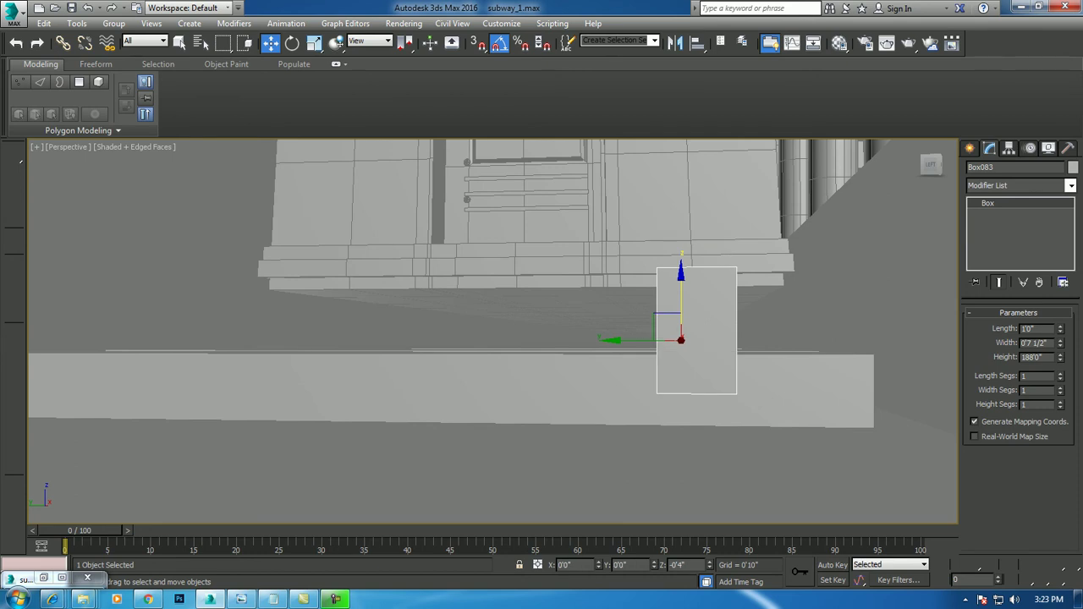
pyautogui.hotkey('shift', 'z')
pyautogui.hotkey('alt', 'w')
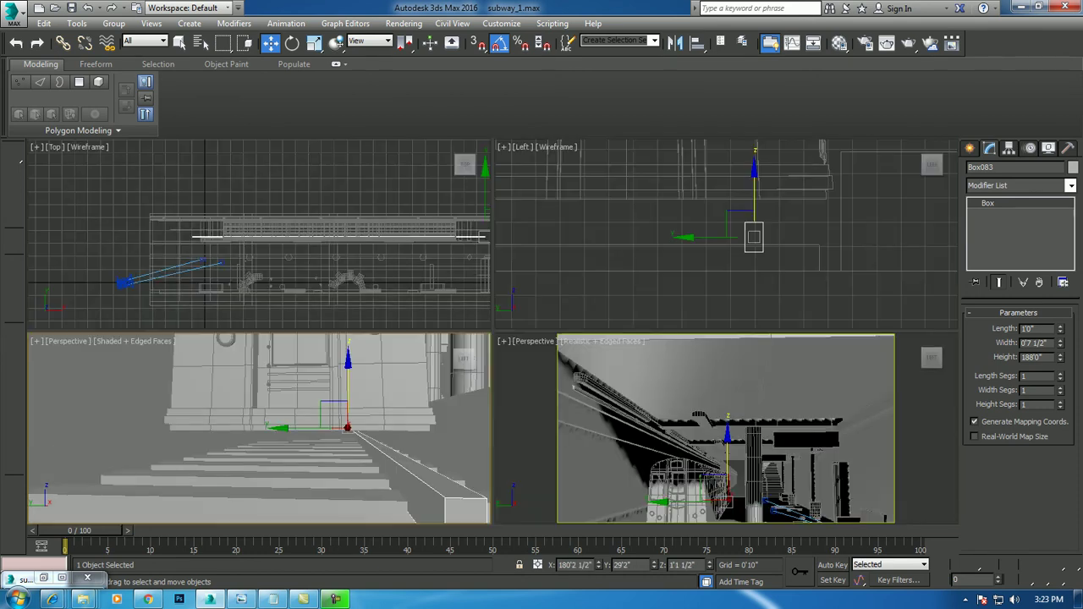
# Maximize the side view and convert the bracket box Box083 to an editable poly.
pyautogui.rightClick(727, 253)
pyautogui.hotkey('alt', 'w')
pyautogui.scroll(3, 732, 274)
pyautogui.scroll(1, 732, 274)
pyautogui.rightClick(458, 303)
pyautogui.moveTo(486, 441)
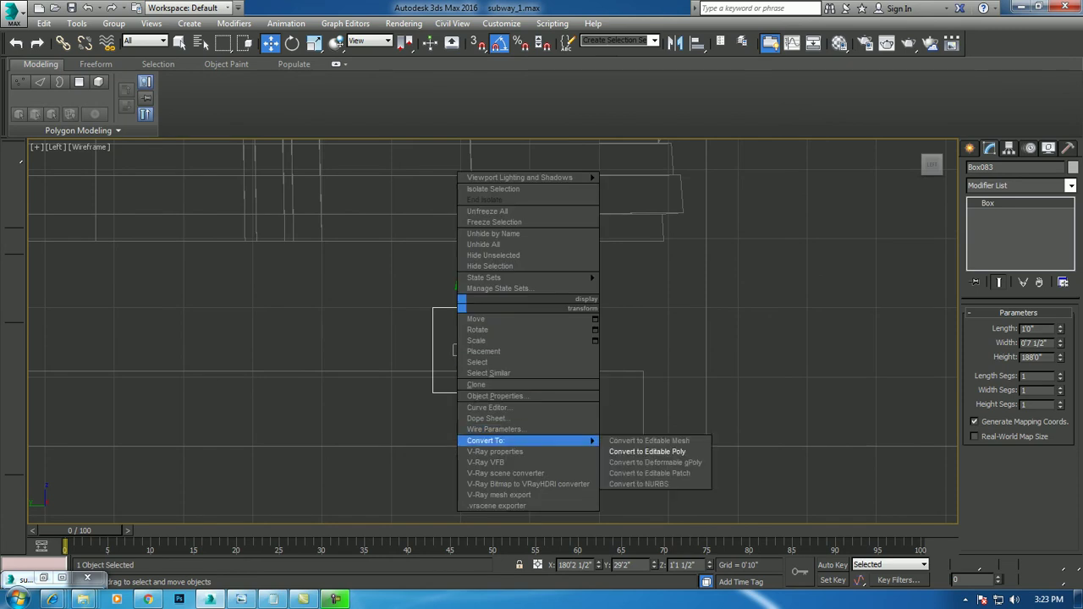
pyautogui.click(647, 451)
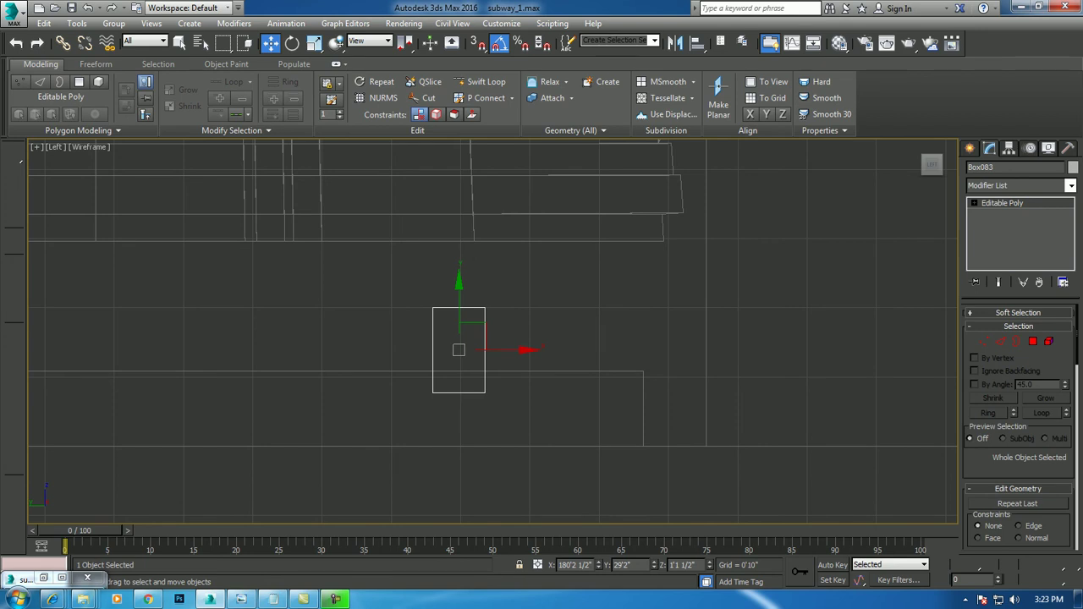
pyautogui.click(335, 599)
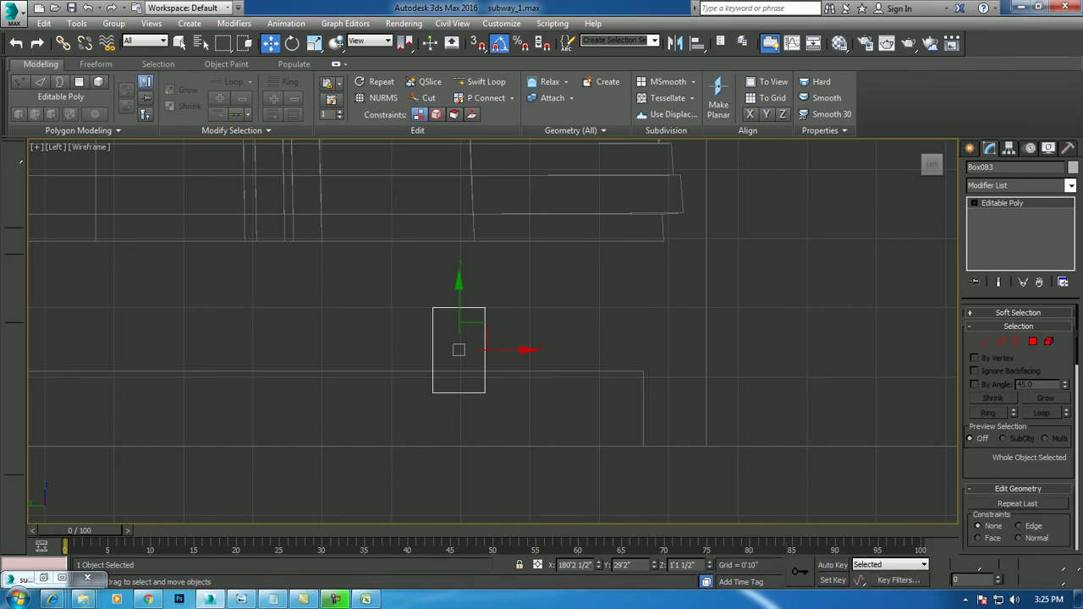
pyautogui.rightClick(448, 304)
pyautogui.moveTo(476, 441)
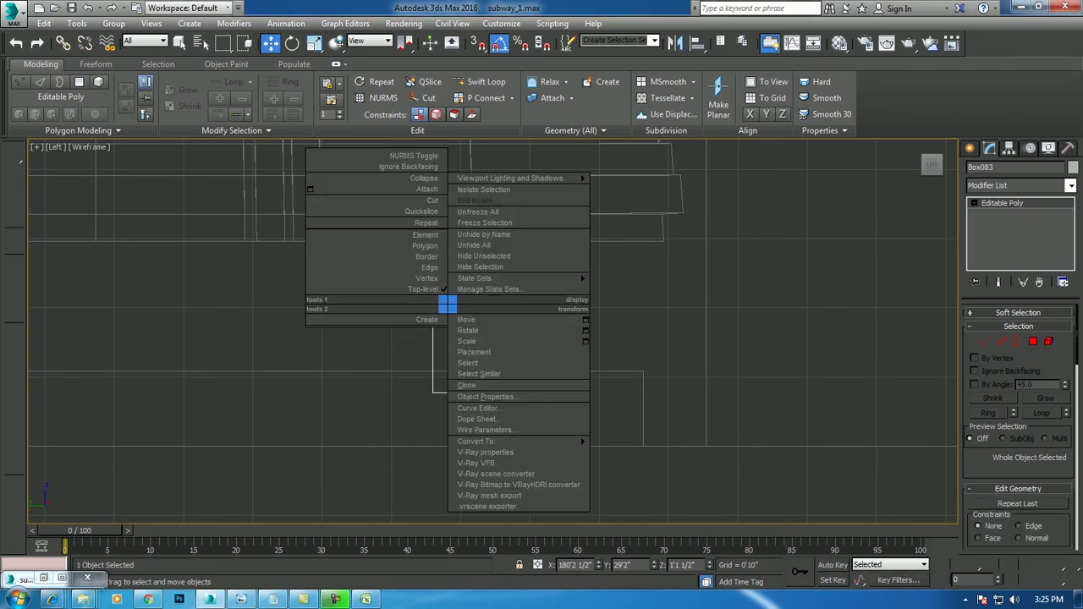
pyautogui.click(638, 451)
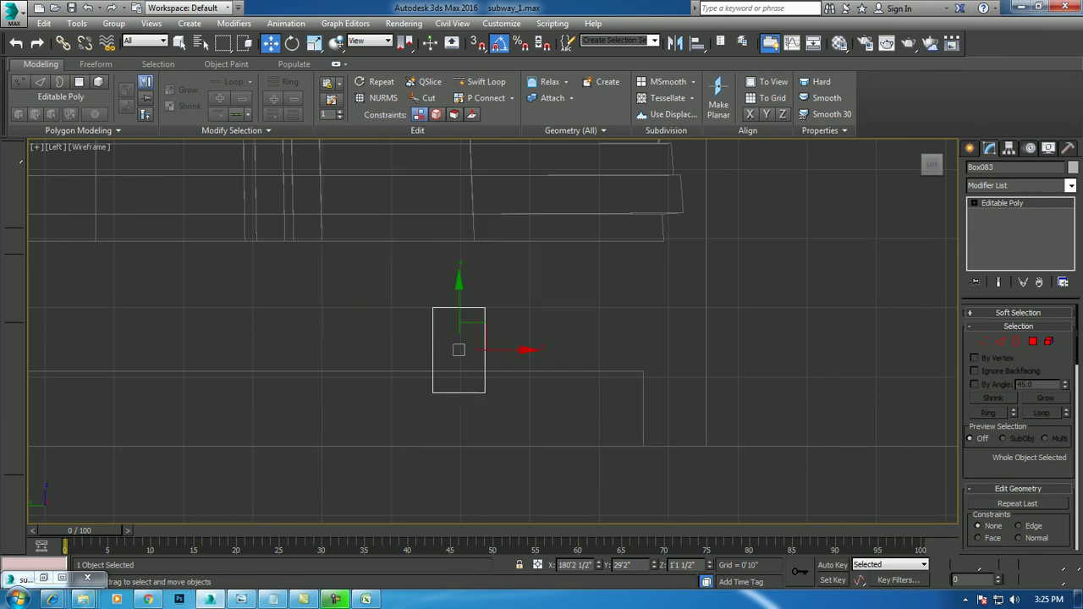
# Add a vertical Swift Loop, raise the top middle vertices into a peak, and add a horizontal middle loop.
pyautogui.click(480, 81)
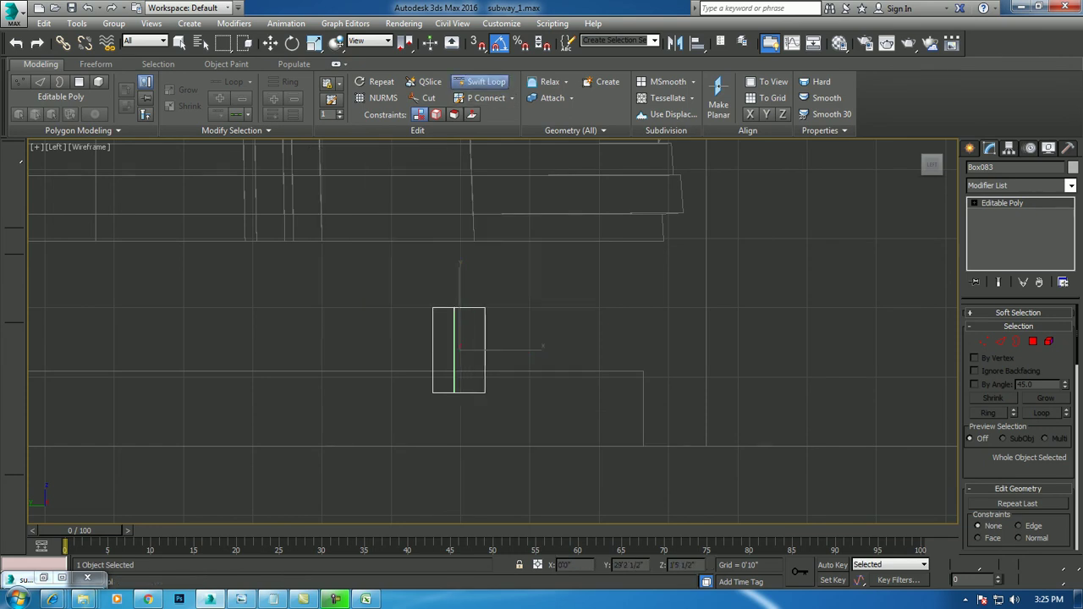
pyautogui.click(468, 347)
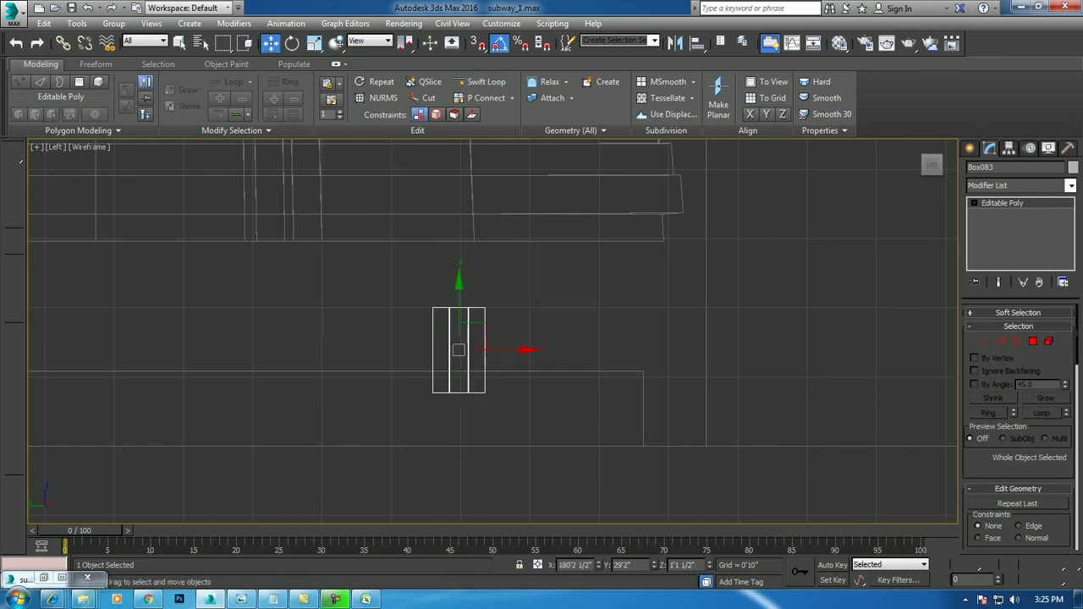
pyautogui.moveTo(471, 318); pyautogui.dragTo(471, 318)
pyautogui.moveTo(459, 280); pyautogui.dragTo(457, 270)
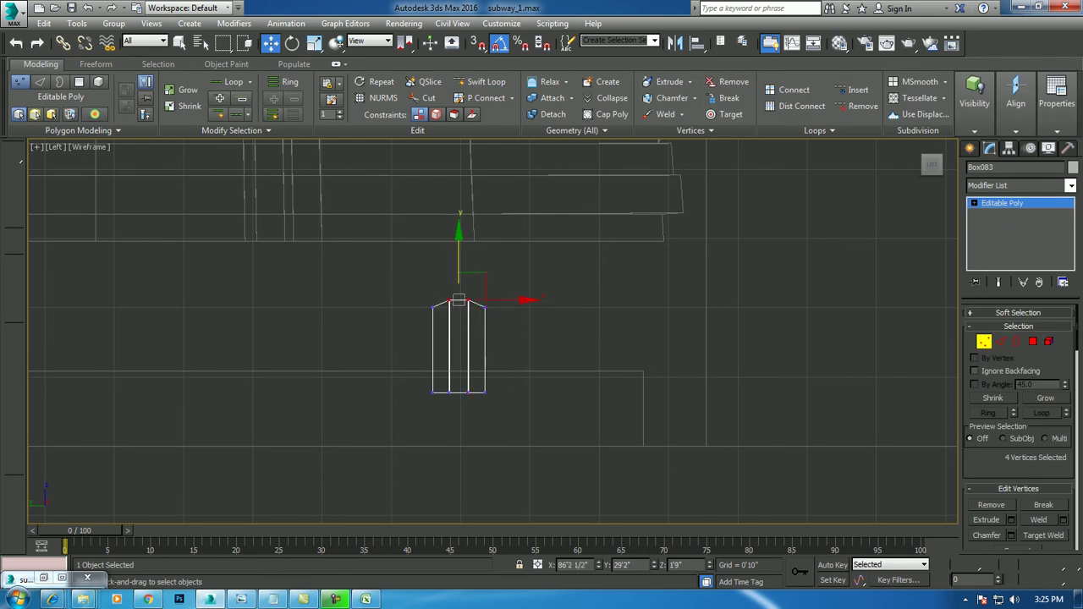
pyautogui.click(479, 82)
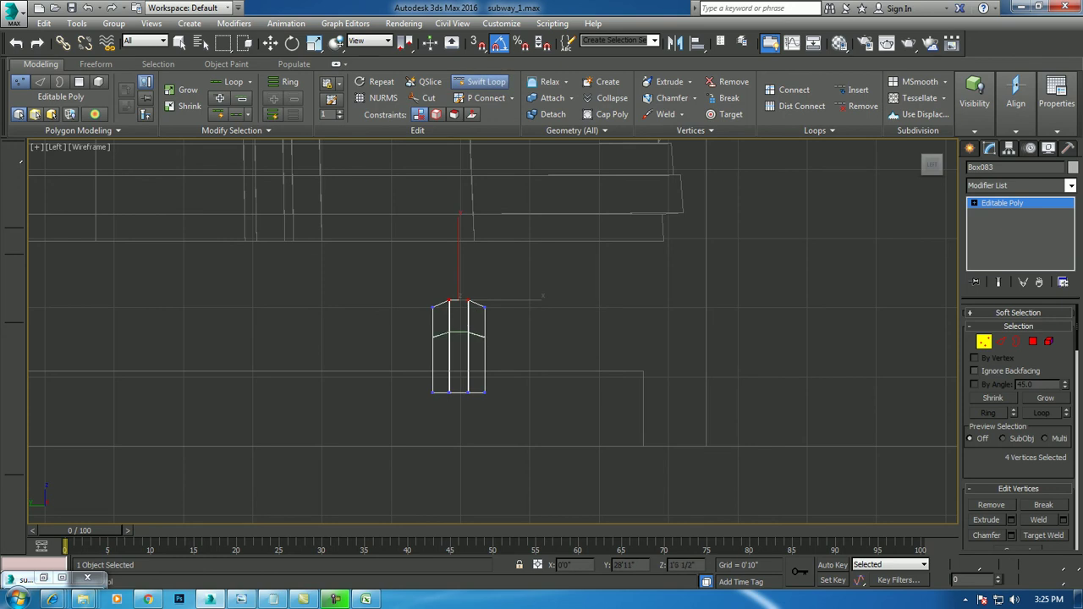
pyautogui.click(457, 347)
pyautogui.press('w')
# Scale the middle row of vertices inward to pinch the bracket's waist.
pyautogui.press('1')
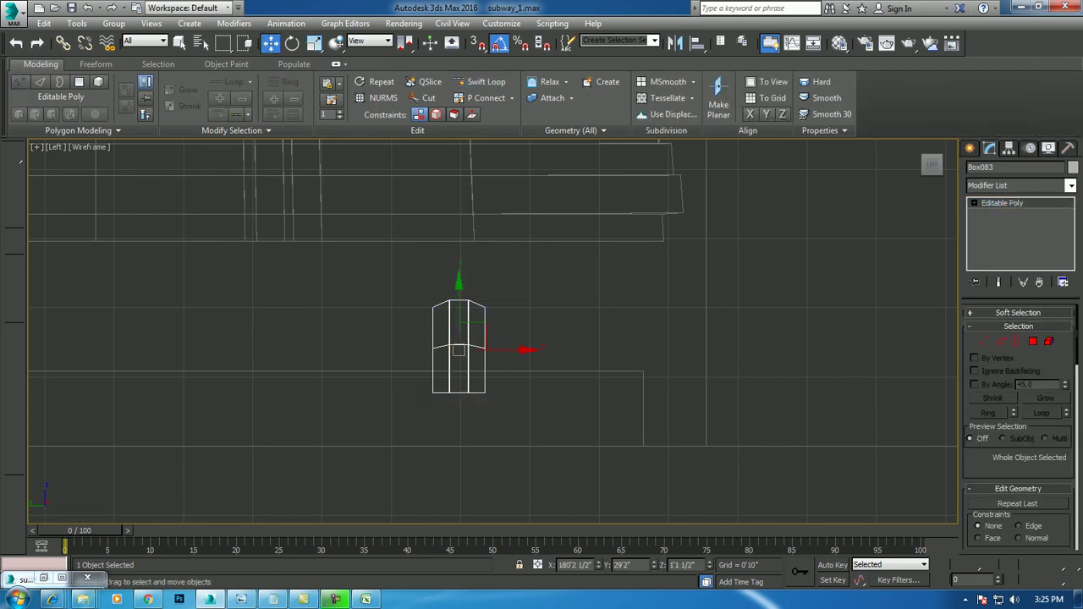
pyautogui.hotkey('ctrl', 'd')
pyautogui.click(458, 356)
pyautogui.press('1')
pyautogui.moveTo(398, 385); pyautogui.dragTo(518, 332)
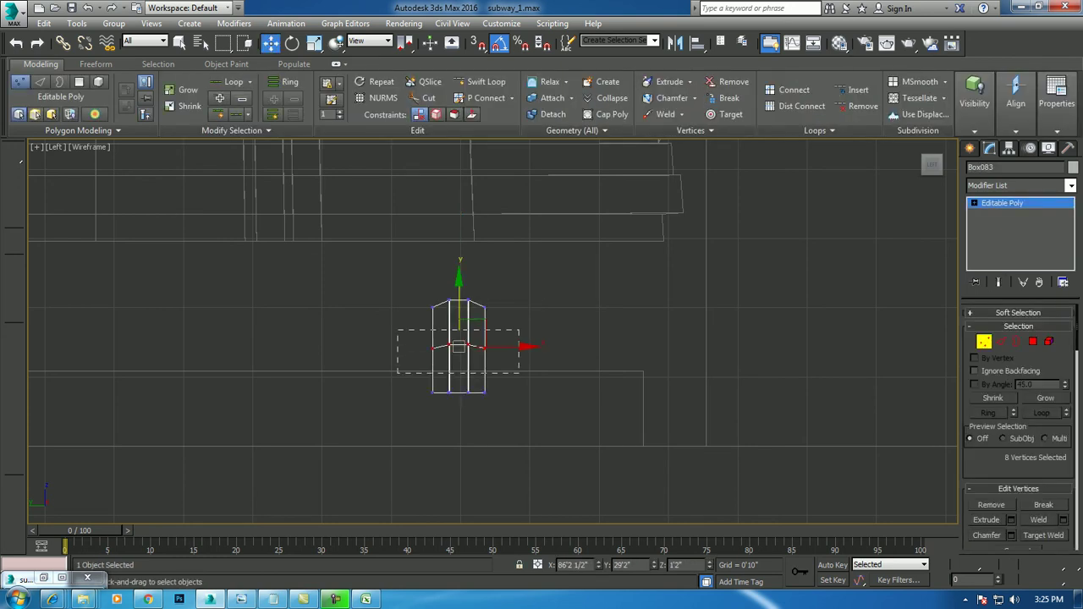
pyautogui.press('r')
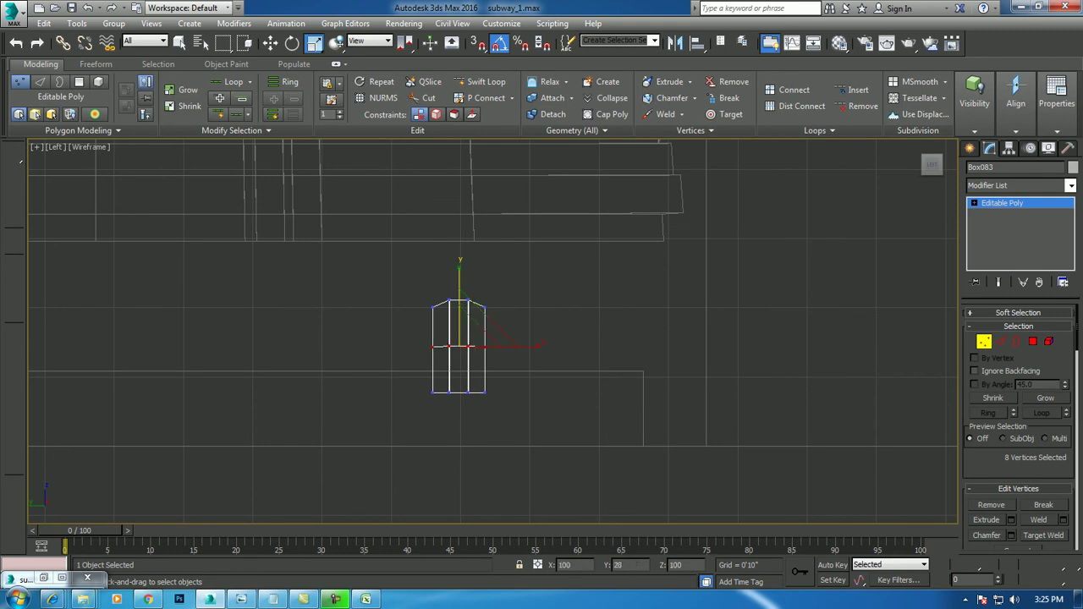
pyautogui.moveTo(508, 345); pyautogui.dragTo(486, 345)
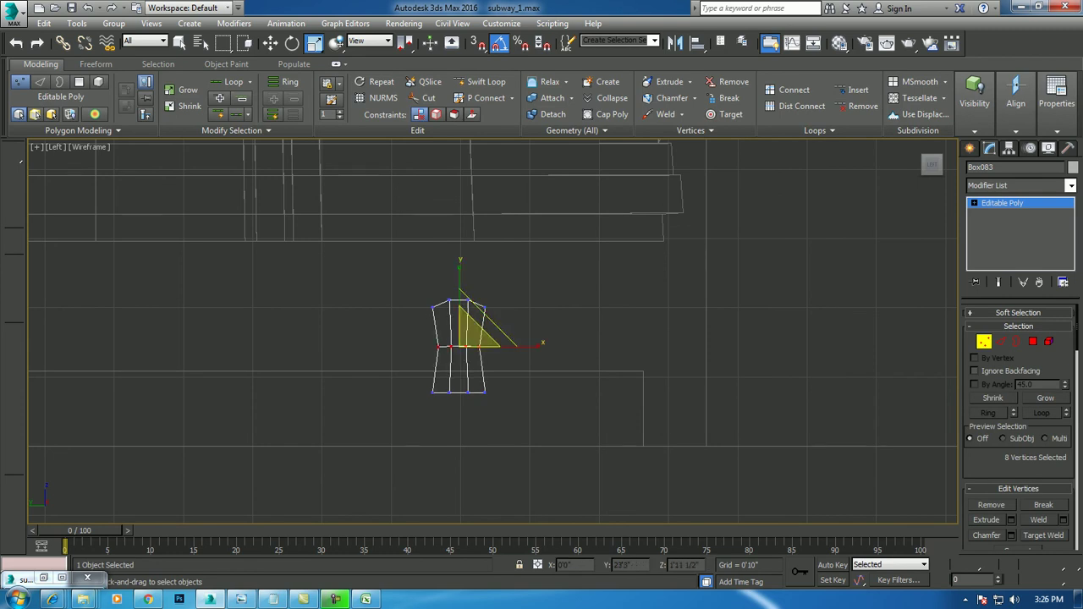
# Leave vertex editing and return to the four-viewport layout.
pyautogui.press('1')
pyautogui.hotkey('alt', 'w')
pyautogui.press('w')
pyautogui.keyDown('alt'); pyautogui.moveTo(254, 423); pyautogui.dragTo(300, 431, button='middle'); pyautogui.keyUp('alt')
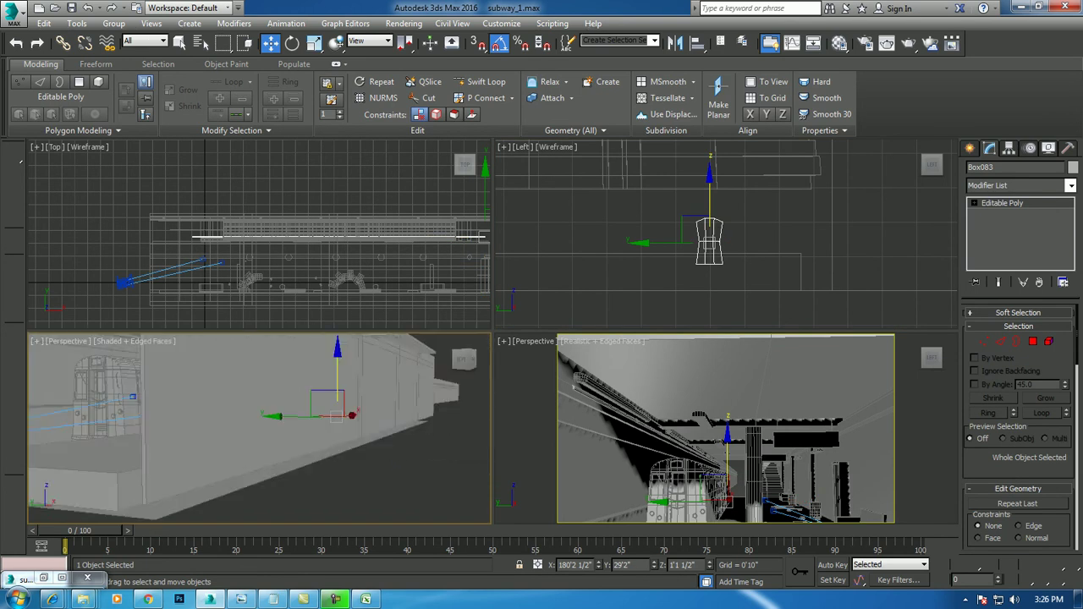
# Clone the bracket Box084 and confirm the copy in Clone Options.
pyautogui.click(252, 434)
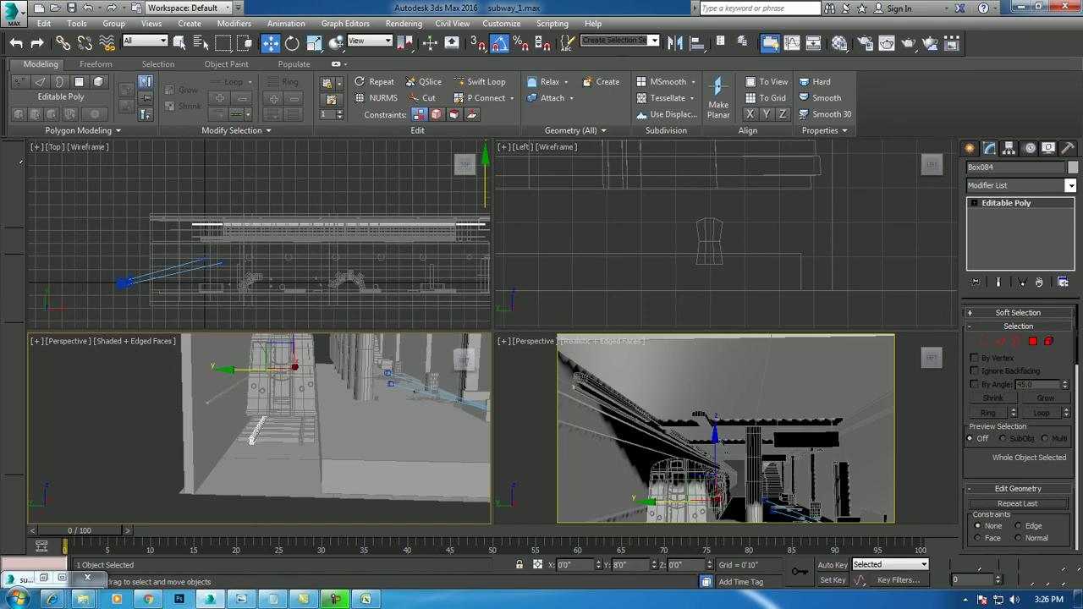
pyautogui.hotkey('ctrl', 'v')
pyautogui.click(543, 358)
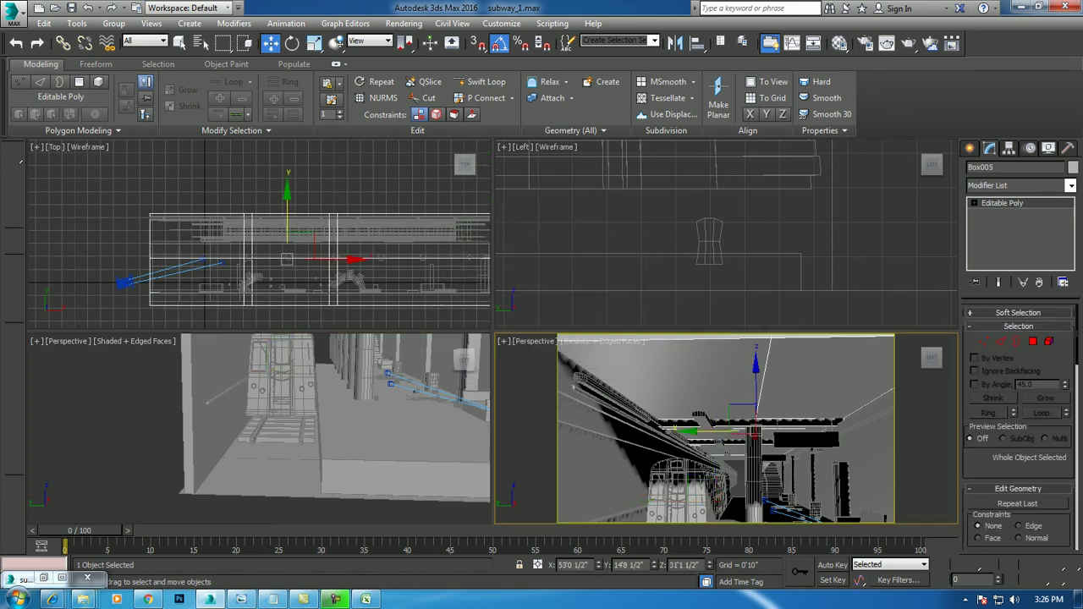
# Maximize the view, look through PhysCamera003, and toggle the safe frame off and on.
pyautogui.hotkey('alt', 'w')
pyautogui.press('c')
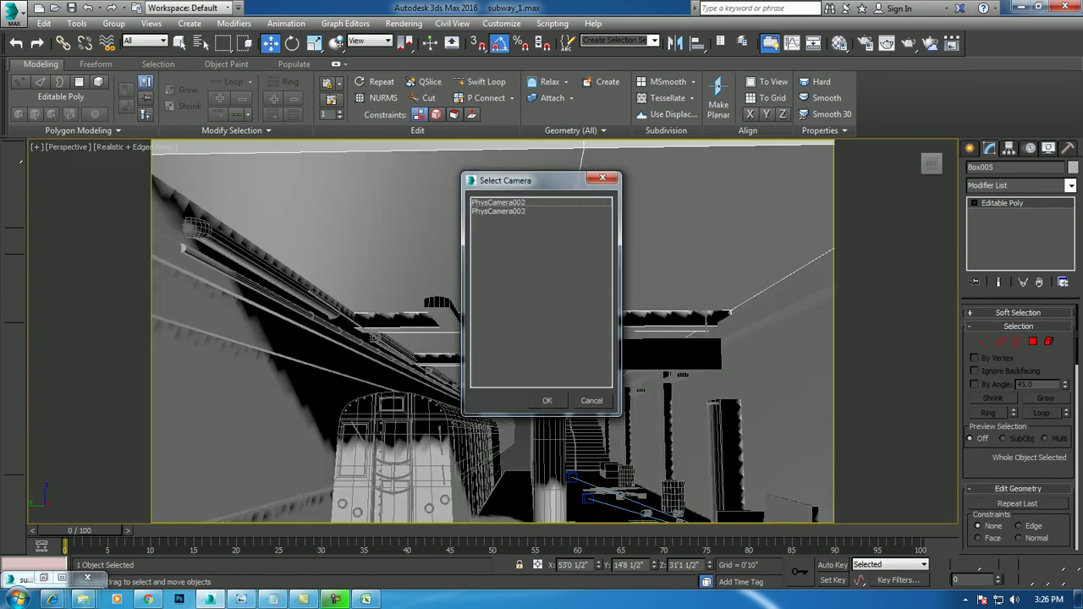
pyautogui.doubleClick(498, 211)
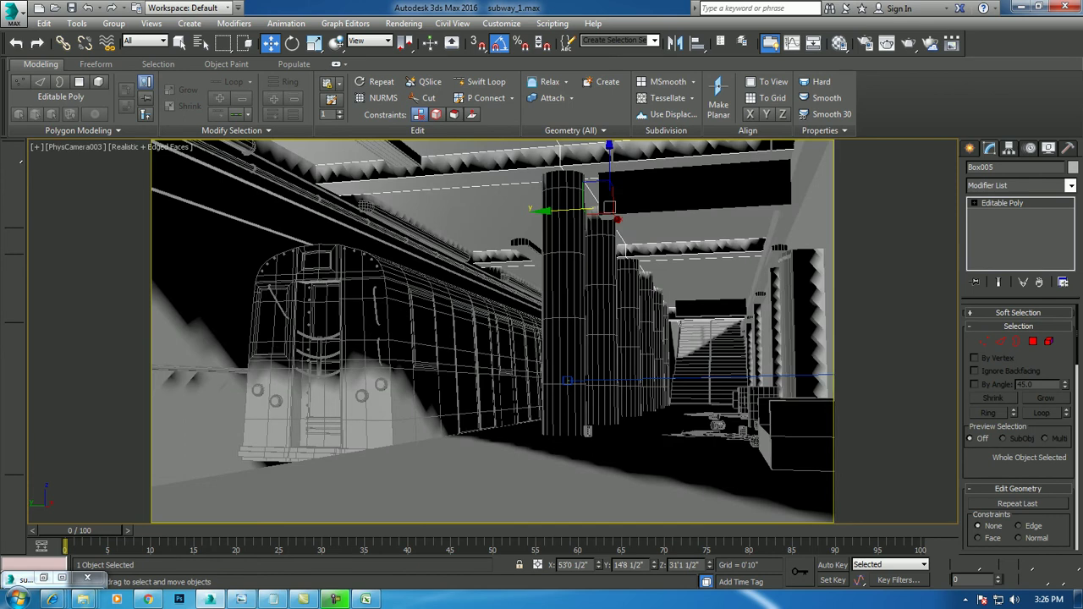
pyautogui.hotkey('shift', 'f')
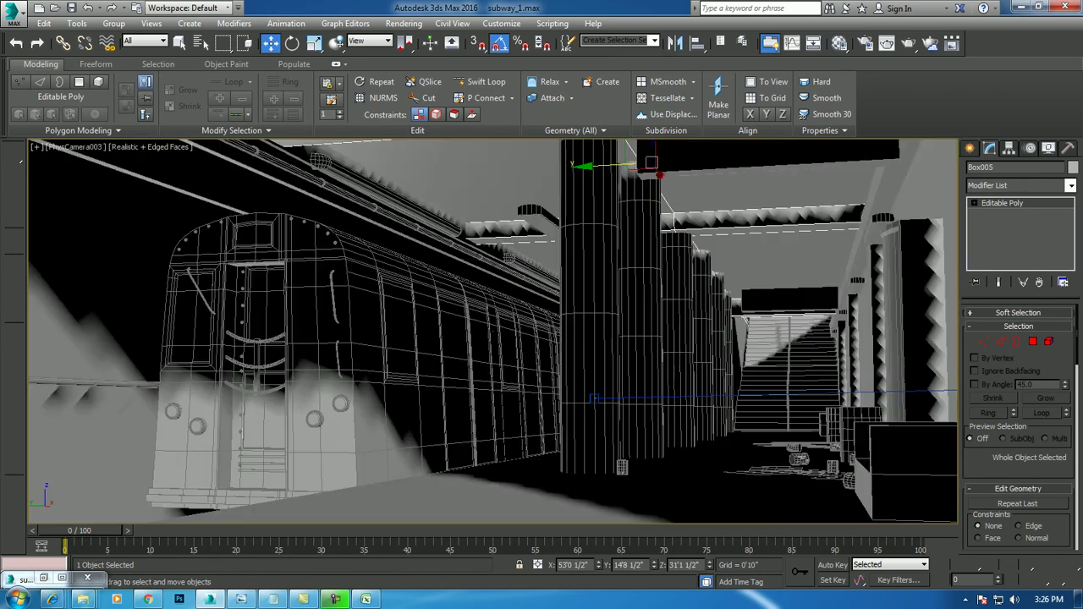
pyautogui.hotkey('shift', 'f')
pyautogui.hotkey('shift', 'f')
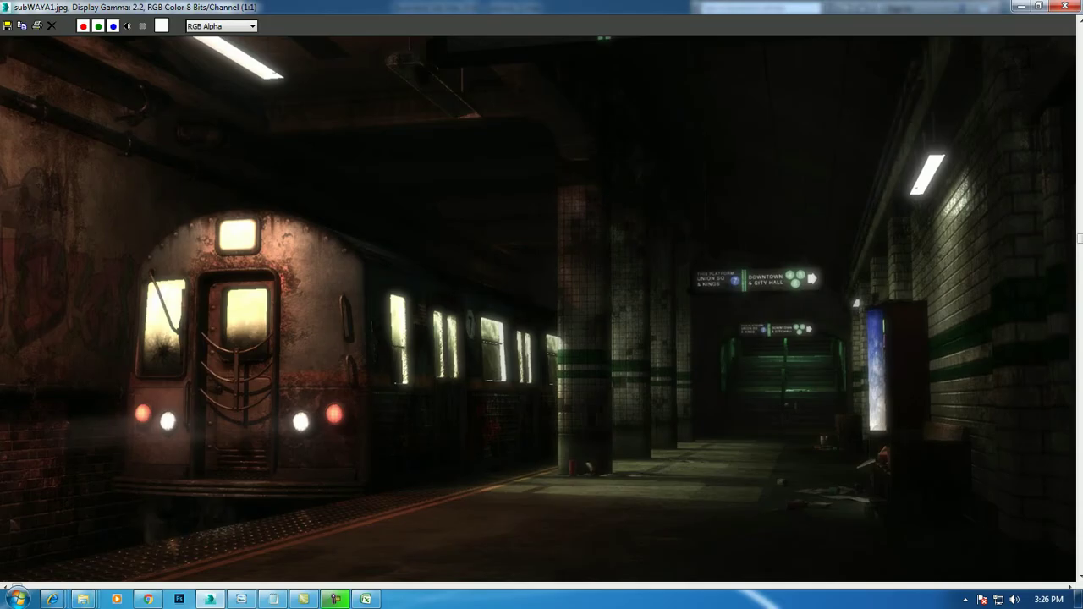
# Hide the reference image, select the train, and zoom a perspective view onto its front.
pyautogui.click(1020, 6)
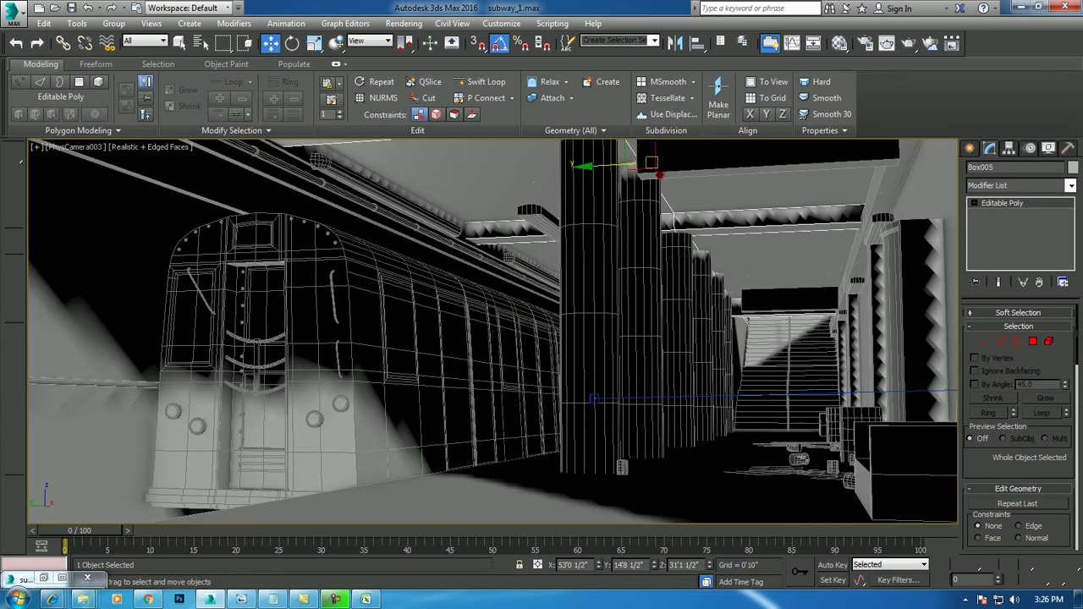
pyautogui.click(449, 343)
pyautogui.press('p')
pyautogui.press('z')
pyautogui.keyDown('alt'); pyautogui.moveTo(525, 339); pyautogui.dragTo(406, 338, button='middle'); pyautogui.keyUp('alt')
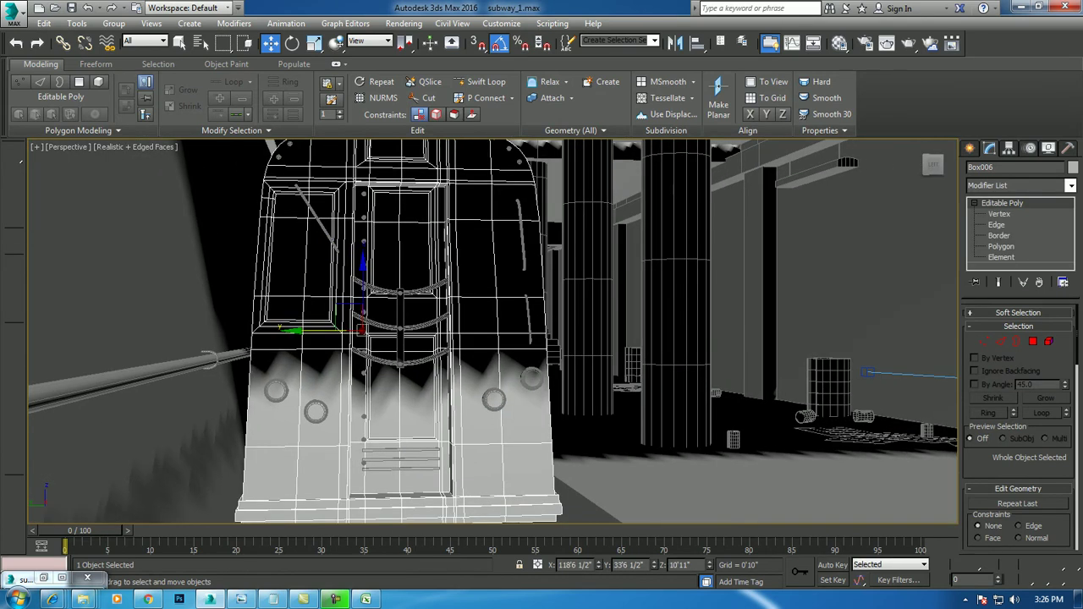
# Isolate the train, zoom to its end face, and compare it with the reference render.
pyautogui.hotkey('alt', 'q')
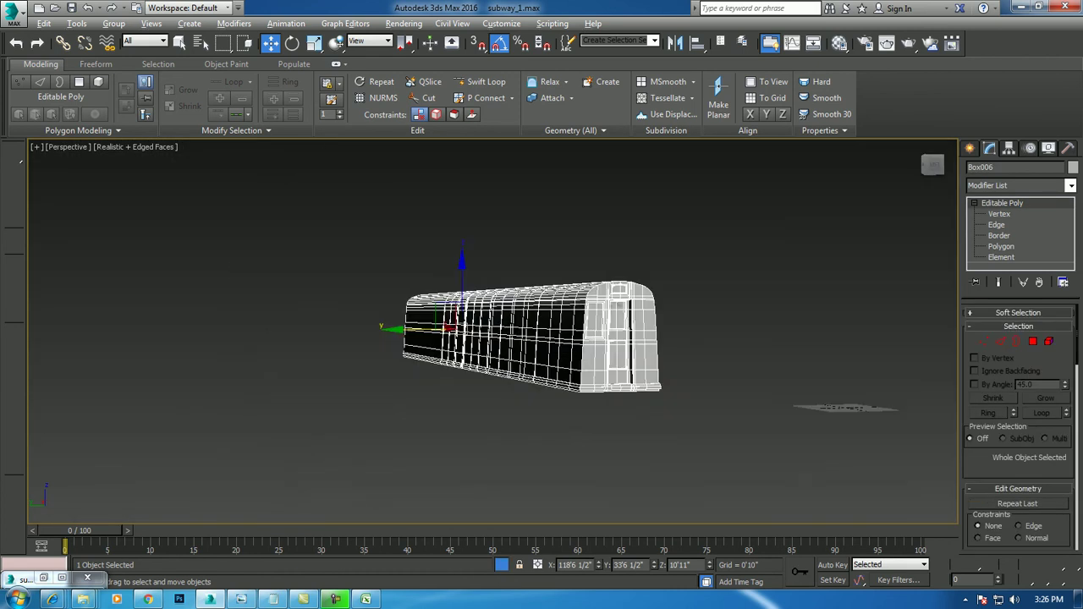
pyautogui.moveTo(490, 339)
pyautogui.keyDown('alt'); pyautogui.mouseDown(button='middle')
pyautogui.moveTo(575, 339)
pyautogui.moveTo(474, 338)
pyautogui.mouseUp(button='middle'); pyautogui.keyUp('alt')
pyautogui.scroll(10, 541, 338)
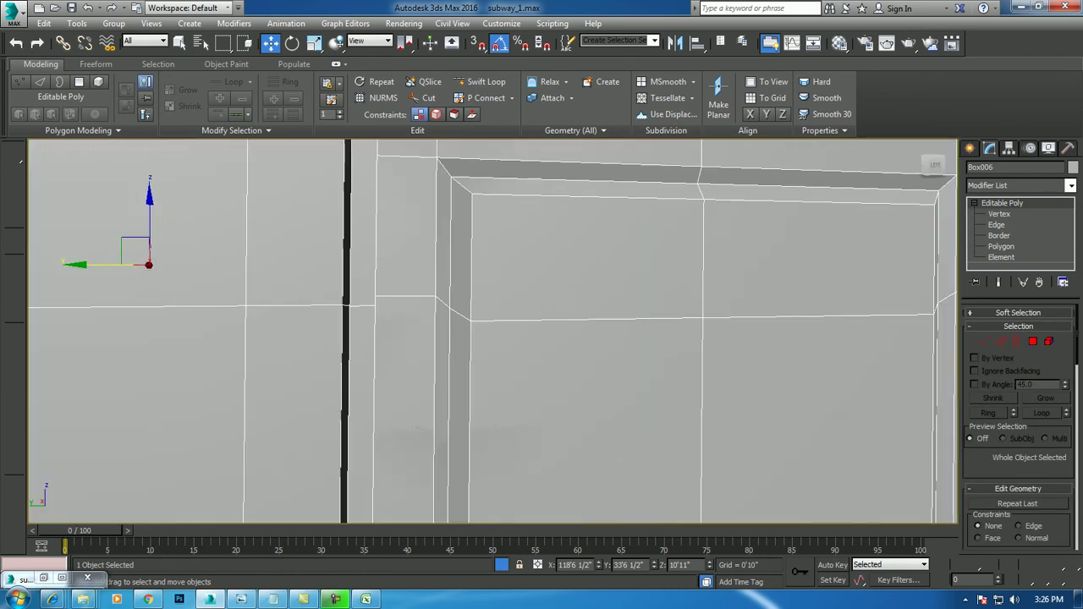
pyautogui.click(62, 578)
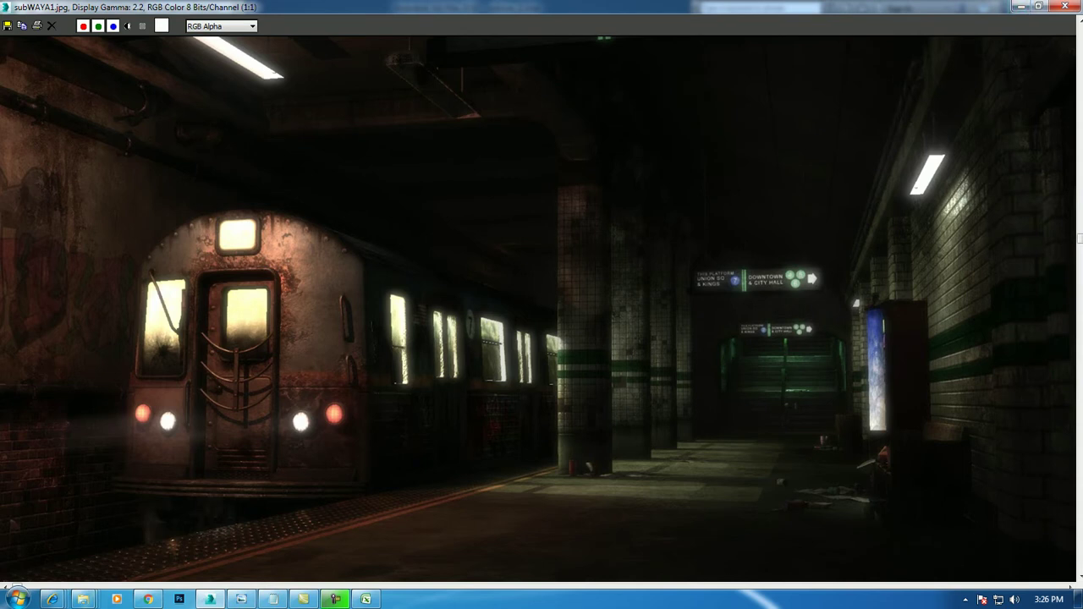
pyautogui.click(1020, 6)
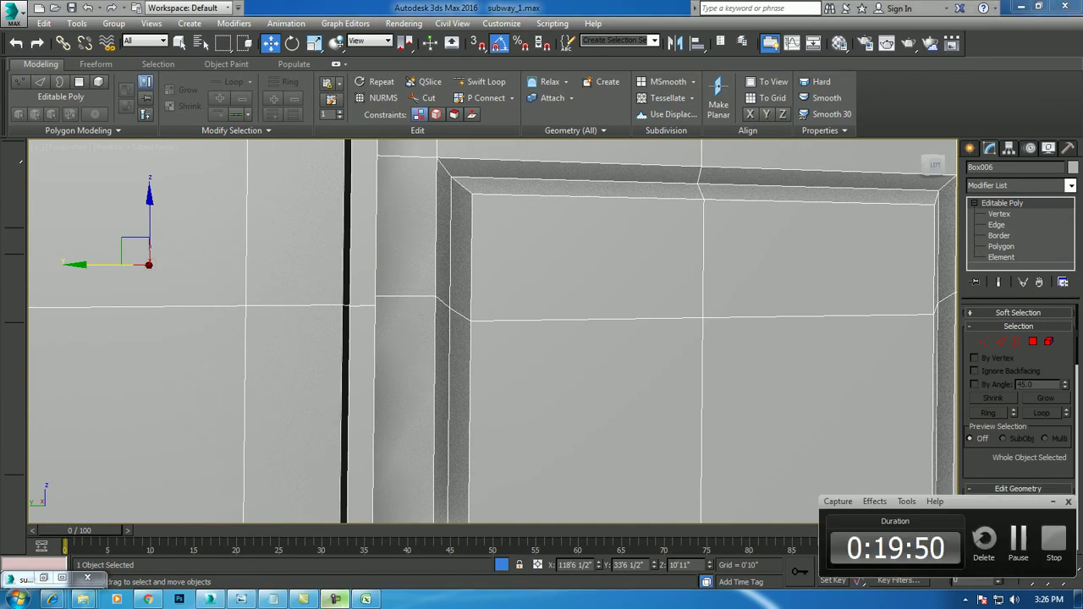
# Create a small Standard Primitives sphere on the train's front face.
pyautogui.click(970, 148)
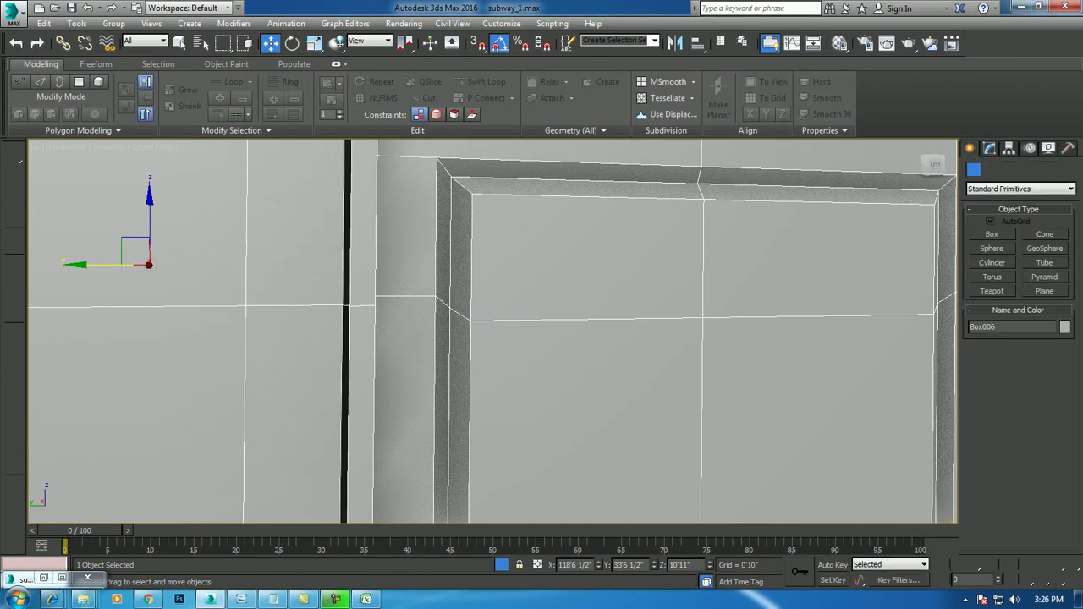
pyautogui.click(991, 248)
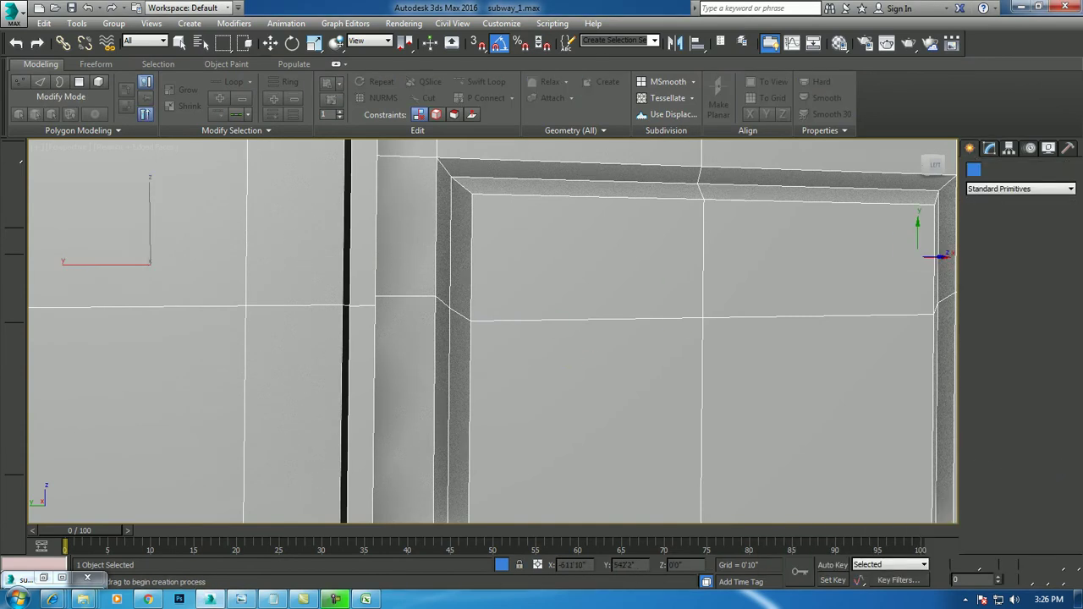
pyautogui.click(992, 262)
pyautogui.keyDown('alt'); pyautogui.moveTo(592, 297); pyautogui.dragTo(541, 275, button='middle'); pyautogui.keyUp('alt')
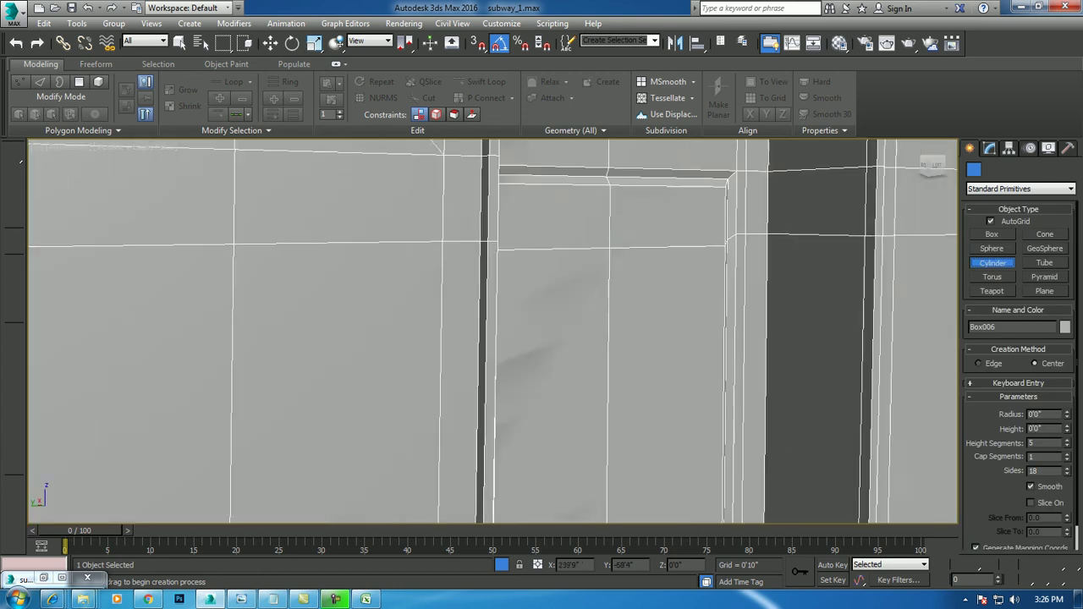
pyautogui.click(991, 248)
pyautogui.keyDown('alt'); pyautogui.moveTo(459, 314); pyautogui.dragTo(355, 288, button='middle'); pyautogui.keyUp('alt')
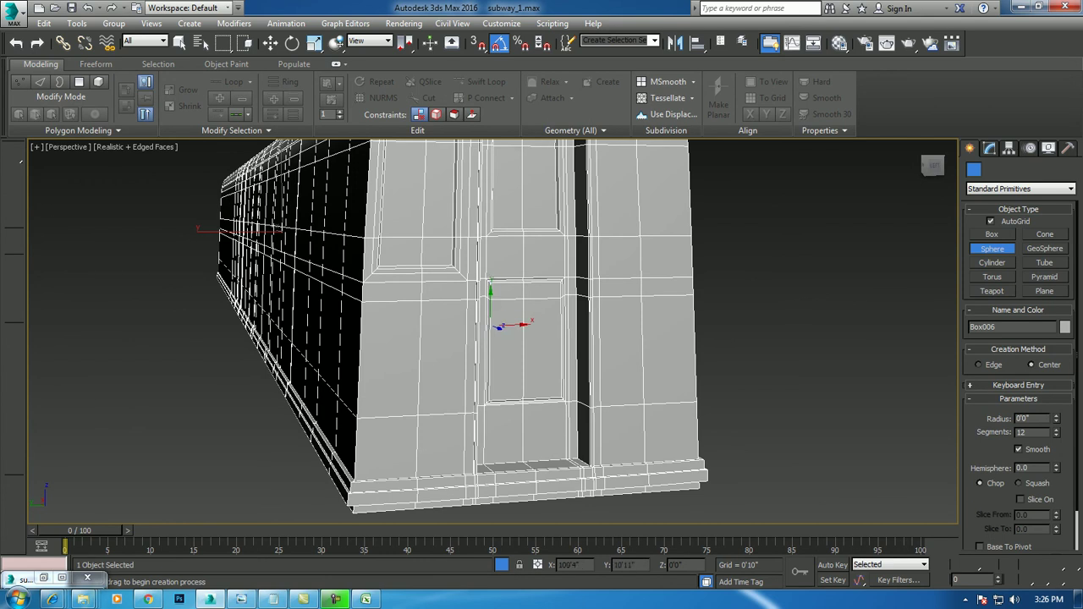
pyautogui.moveTo(501, 307); pyautogui.dragTo(504, 308)
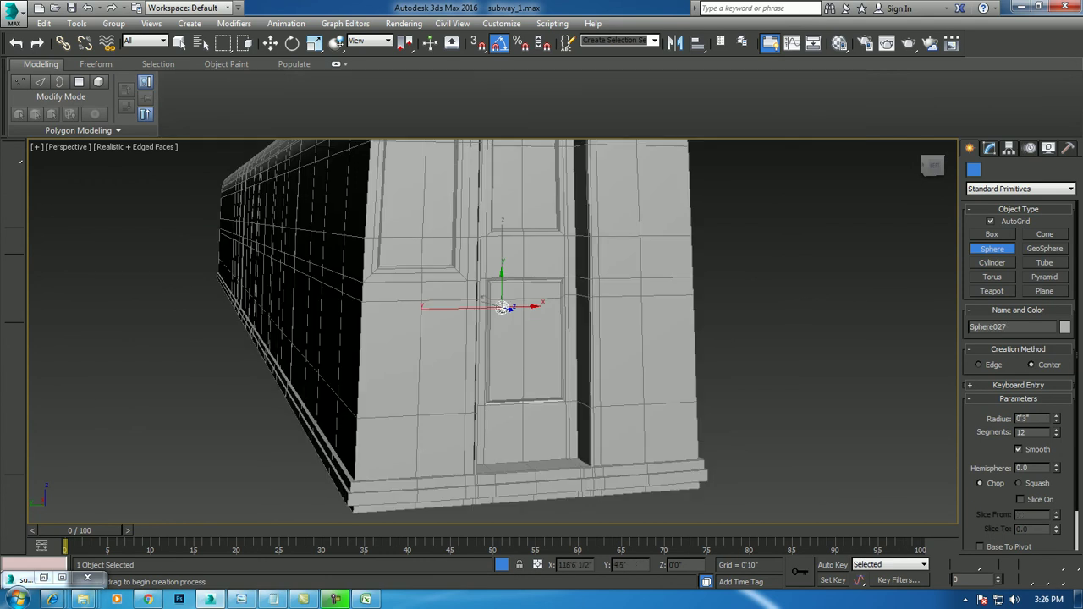
pyautogui.rightClick(503, 307)
# Frame the new sphere and open its Modify settings in the four-view layout.
pyautogui.press('z')
pyautogui.moveTo(513, 327)
pyautogui.keyDown('alt'); pyautogui.mouseDown(button='middle')
pyautogui.moveTo(524, 313)
pyautogui.moveTo(435, 316)
pyautogui.mouseUp(button='middle'); pyautogui.keyUp('alt')
pyautogui.rightClick(434, 316)
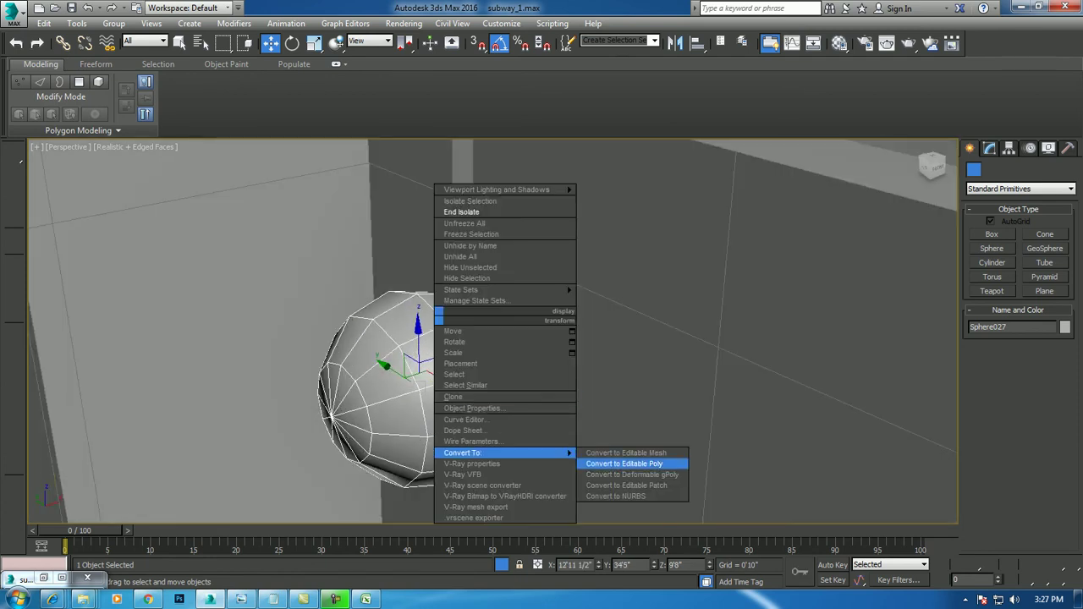
pyautogui.click(624, 464)
pyautogui.click(989, 148)
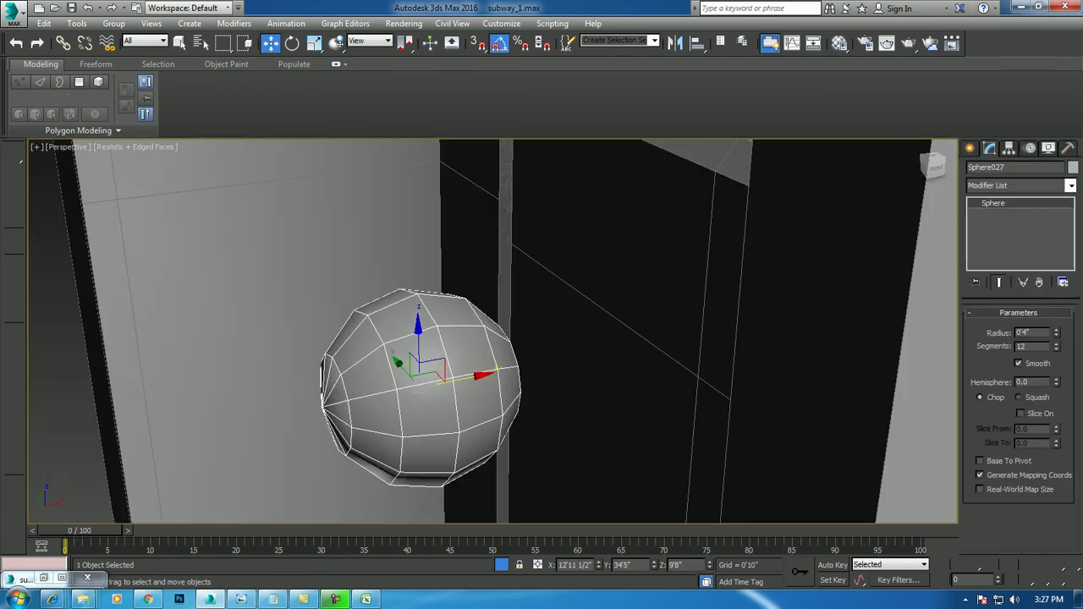
pyautogui.hotkey('alt', 'w')
pyautogui.hotkey('alt', 'w')
pyautogui.press('z')
pyautogui.scroll(-6, 476, 268)
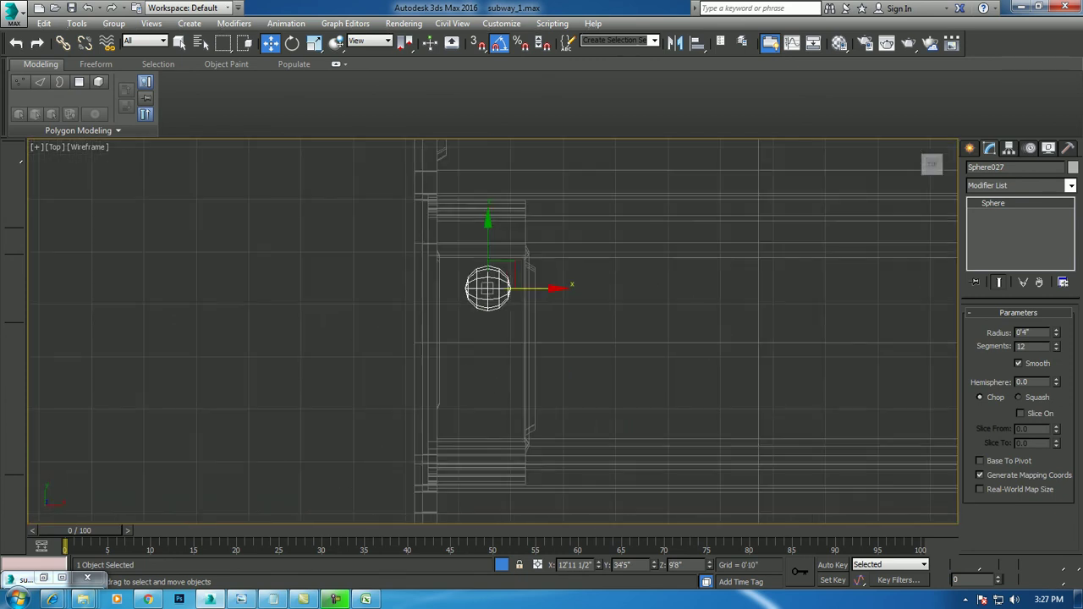
# Convert Sphere027 to an editable poly from the stack and select its right-half faces.
pyautogui.keyDown('ctrl'); pyautogui.click(422, 220); pyautogui.keyUp('ctrl')
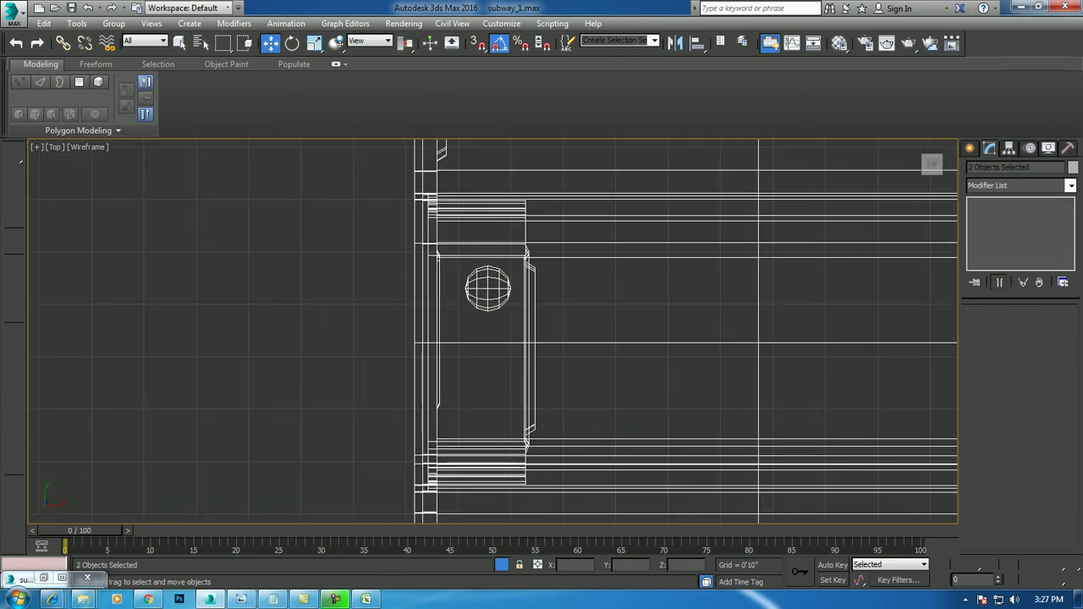
pyautogui.hotkey('ctrl', 'z')
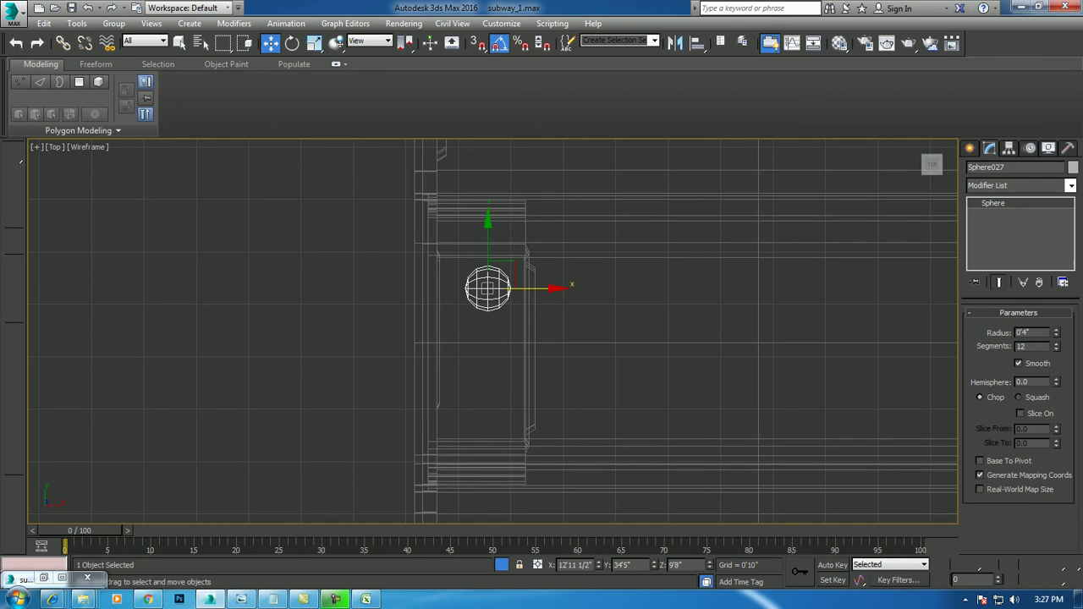
pyautogui.rightClick(993, 203)
pyautogui.click(939, 305)
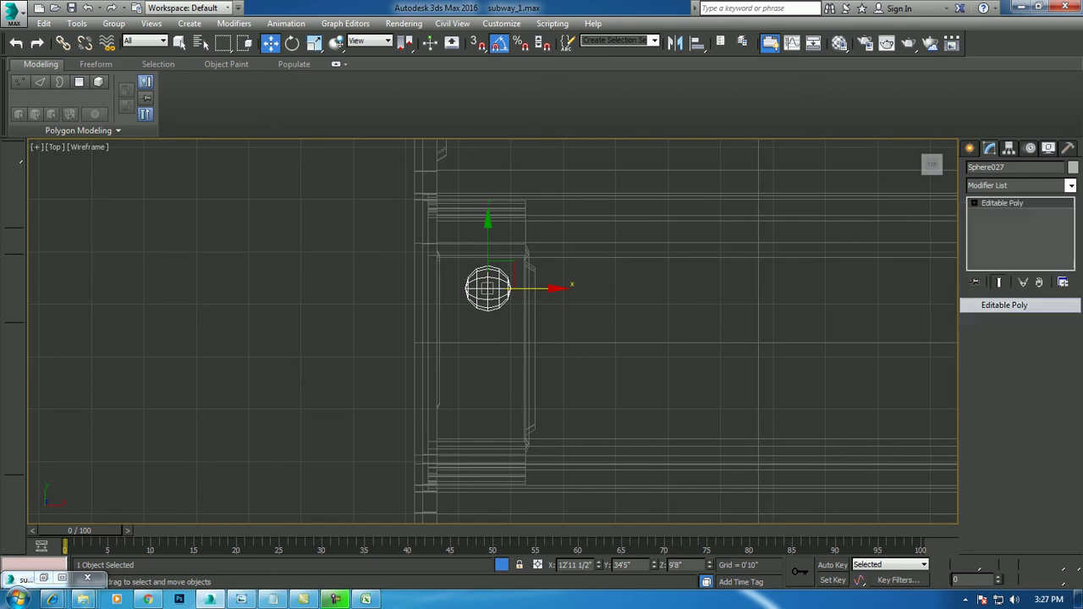
pyautogui.moveTo(491, 222); pyautogui.dragTo(580, 343)
# Delete the selected half of the sphere and frame the remaining half-dome in perspective.
pyautogui.press('Delete')
pyautogui.hotkey('alt', 'w')
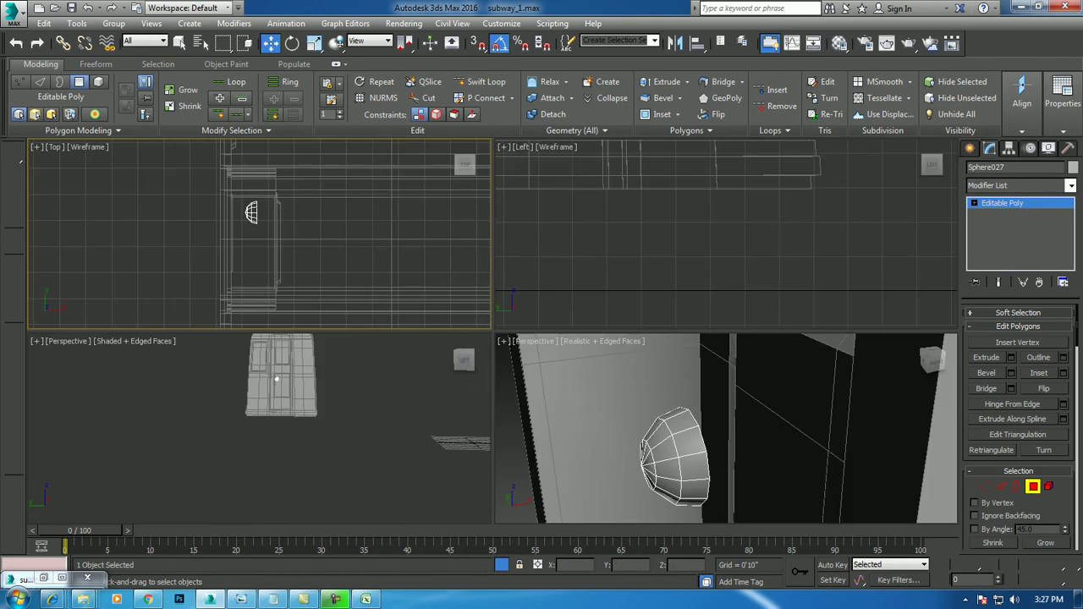
pyautogui.hotkey('alt', 'w')
pyautogui.press('z')
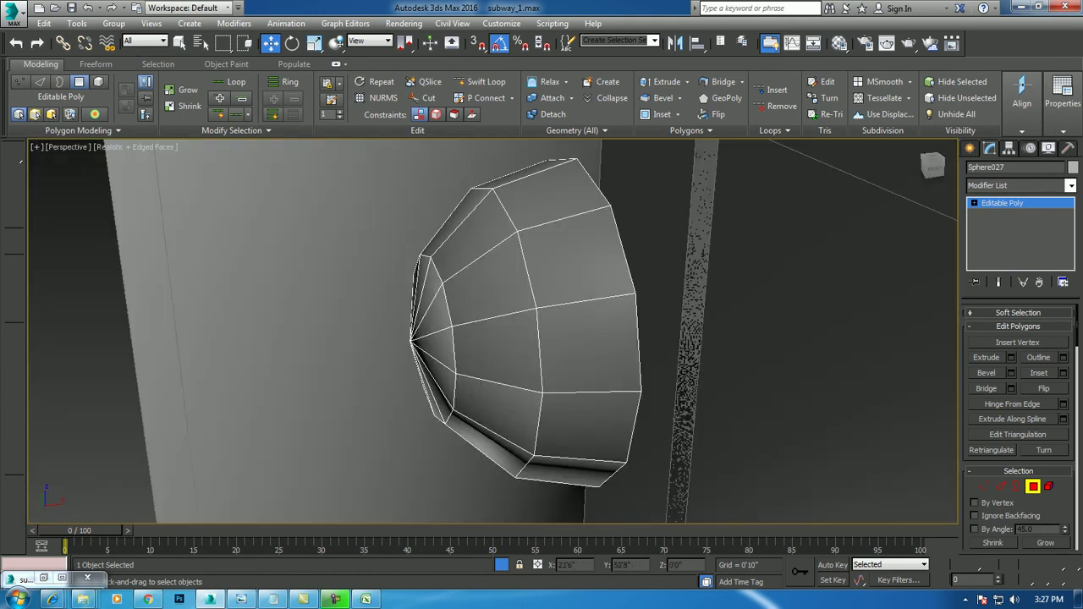
# Select the open border and scale it inward to narrow the open side.
pyautogui.click(1017, 487)
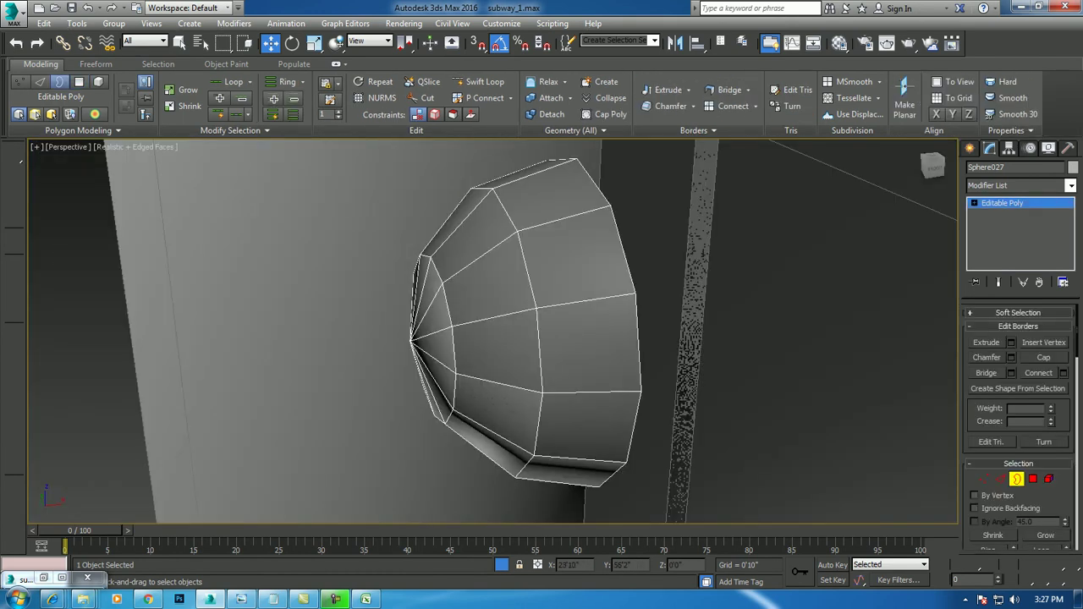
pyautogui.click(639, 364)
pyautogui.rightClick(624, 308)
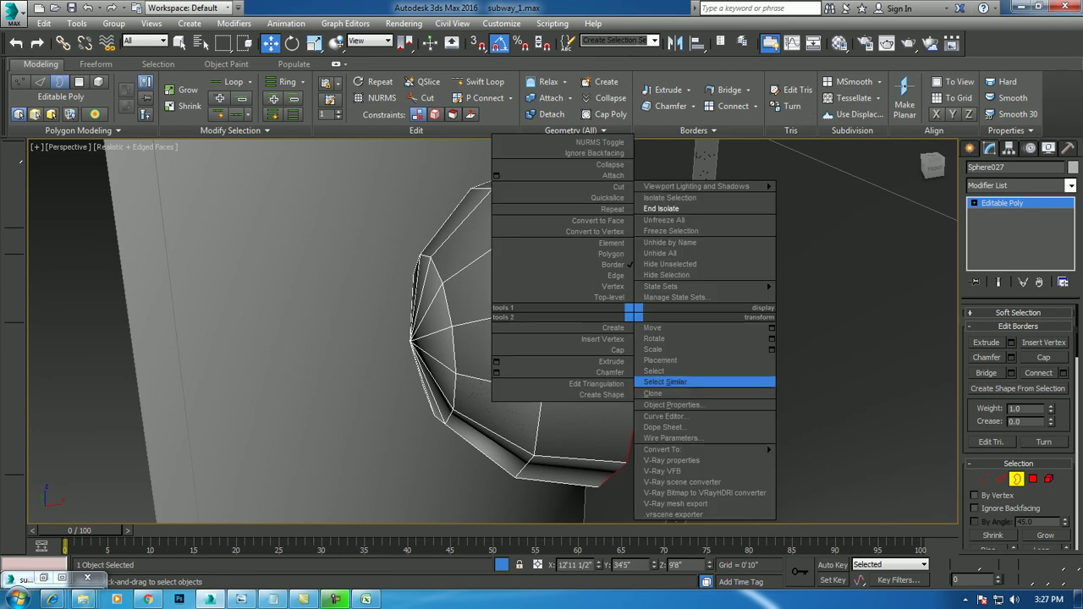
pyautogui.click(562, 349)
pyautogui.keyDown('alt'); pyautogui.moveTo(563, 350); pyautogui.dragTo(525, 349, button='middle'); pyautogui.keyUp('alt')
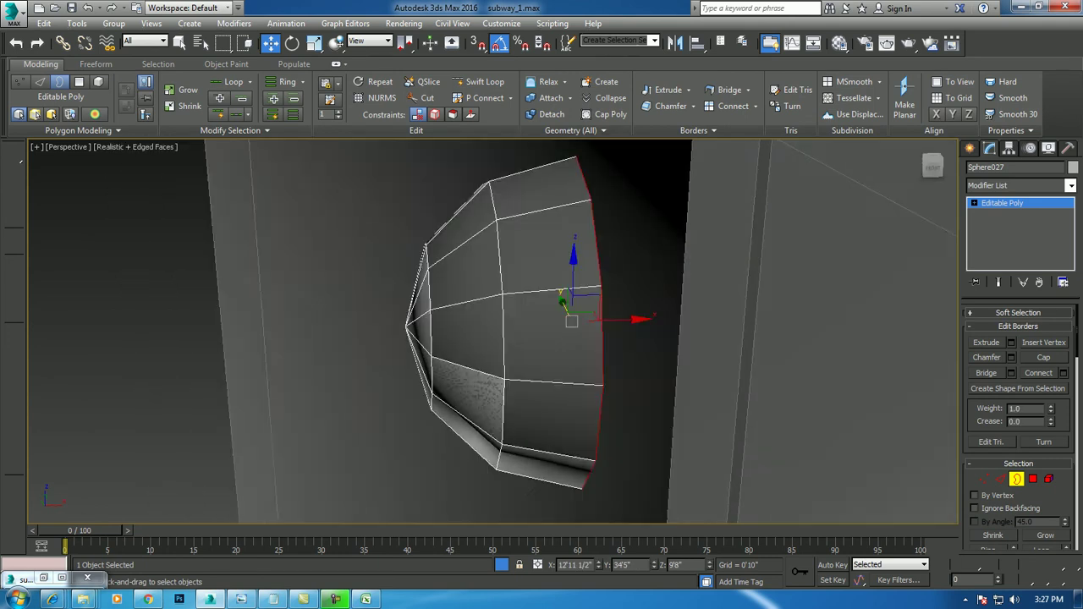
pyautogui.press('r')
pyautogui.moveTo(592, 334); pyautogui.dragTo(558, 317)
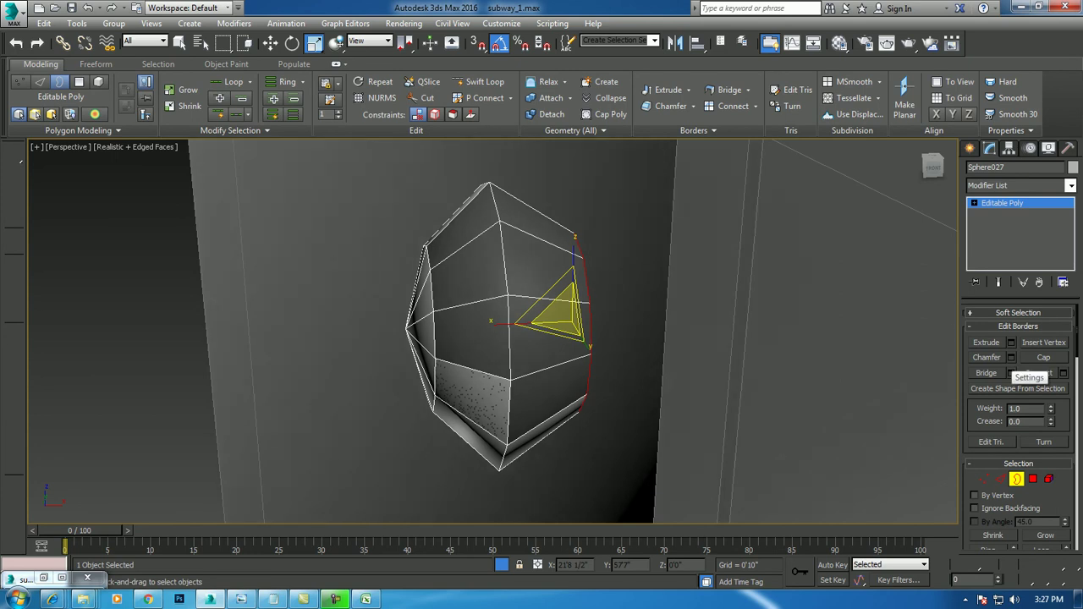
pyautogui.click(1009, 374)
pyautogui.click(539, 456)
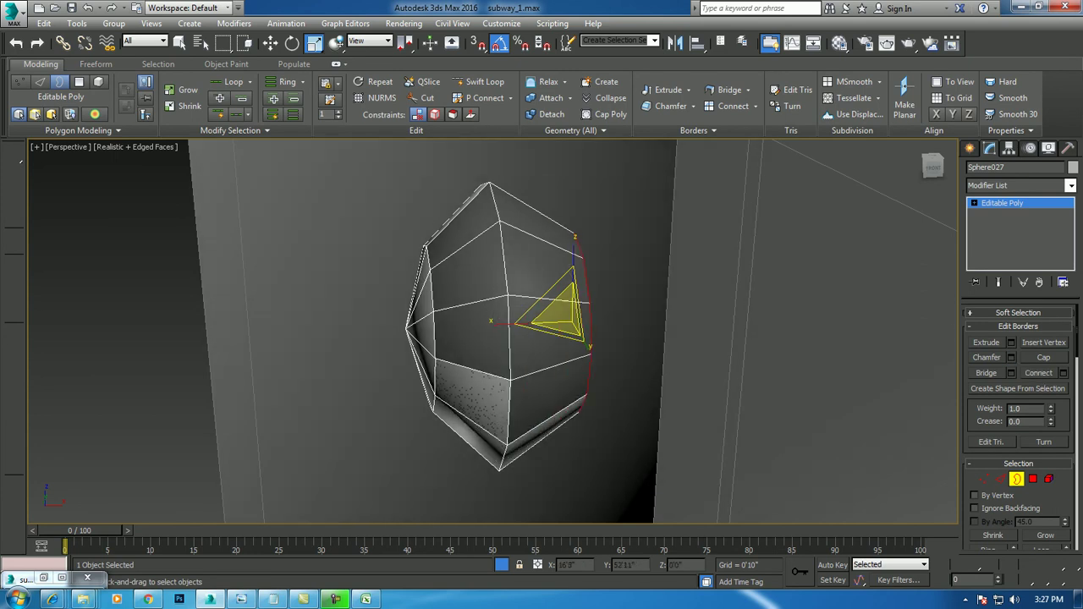
# Select the flat end polygon and extrude it outward into a tapered stem.
pyautogui.click(1032, 479)
pyautogui.moveTo(499, 330)
pyautogui.keyDown('alt'); pyautogui.mouseDown(button='middle')
pyautogui.moveTo(558, 330)
pyautogui.moveTo(524, 330)
pyautogui.mouseUp(button='middle'); pyautogui.keyUp('alt')
pyautogui.click(565, 330)
pyautogui.click(1011, 372)
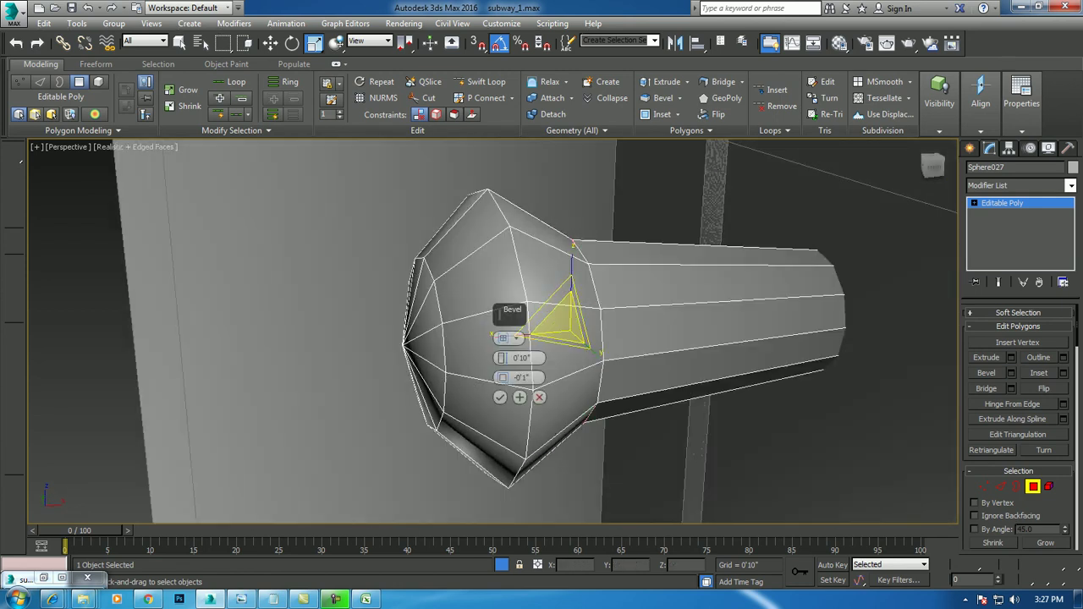
pyautogui.moveTo(500, 358); pyautogui.dragTo(502, 373)
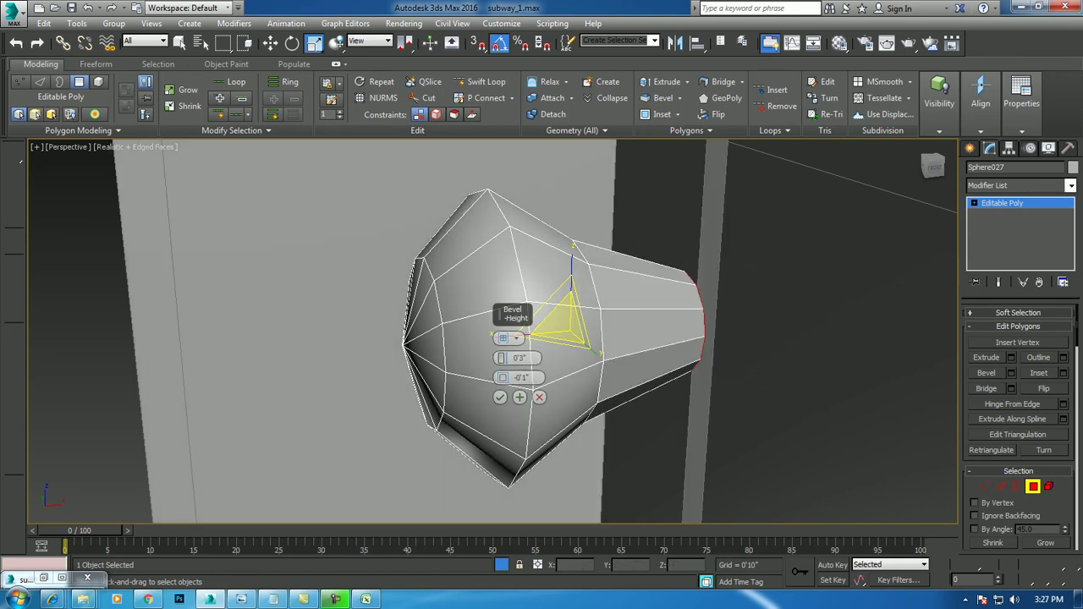
pyautogui.press('4')
pyautogui.press('w')
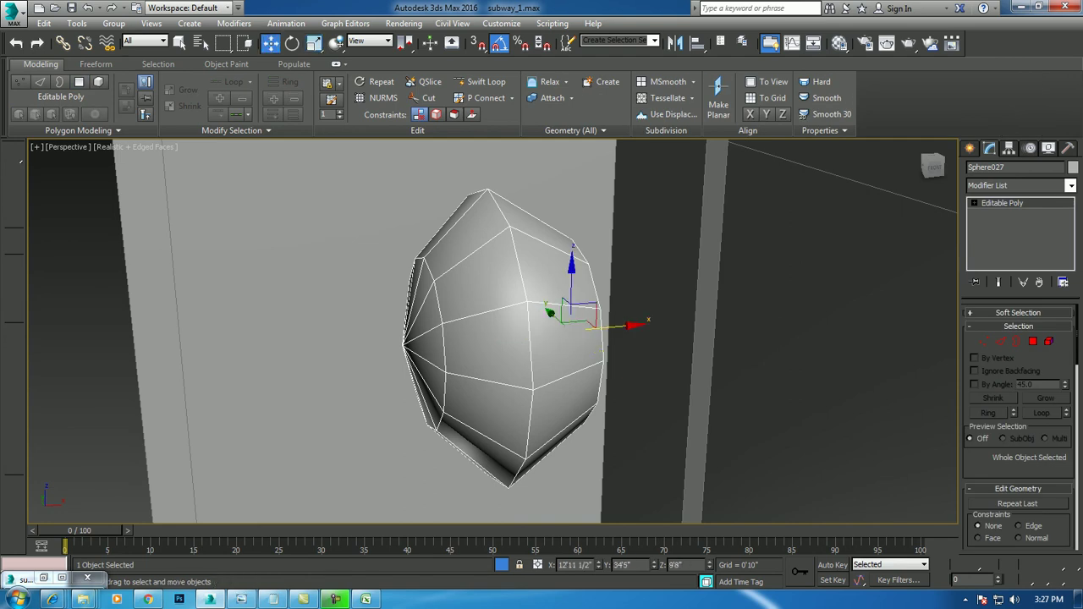
pyautogui.press('4')
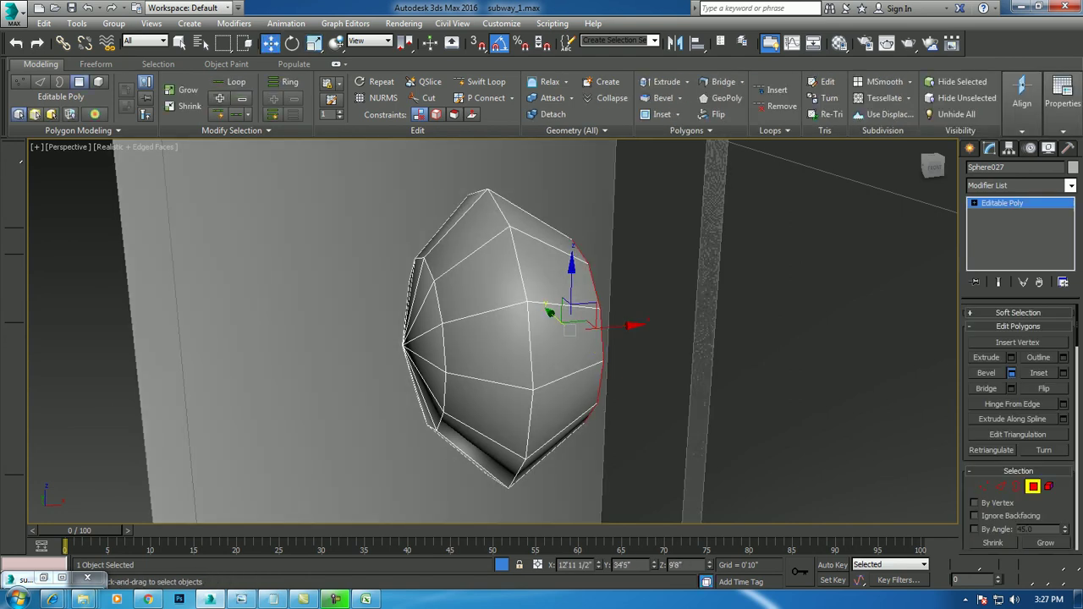
pyautogui.hotkey('shift', 'e')
pyautogui.click(500, 397)
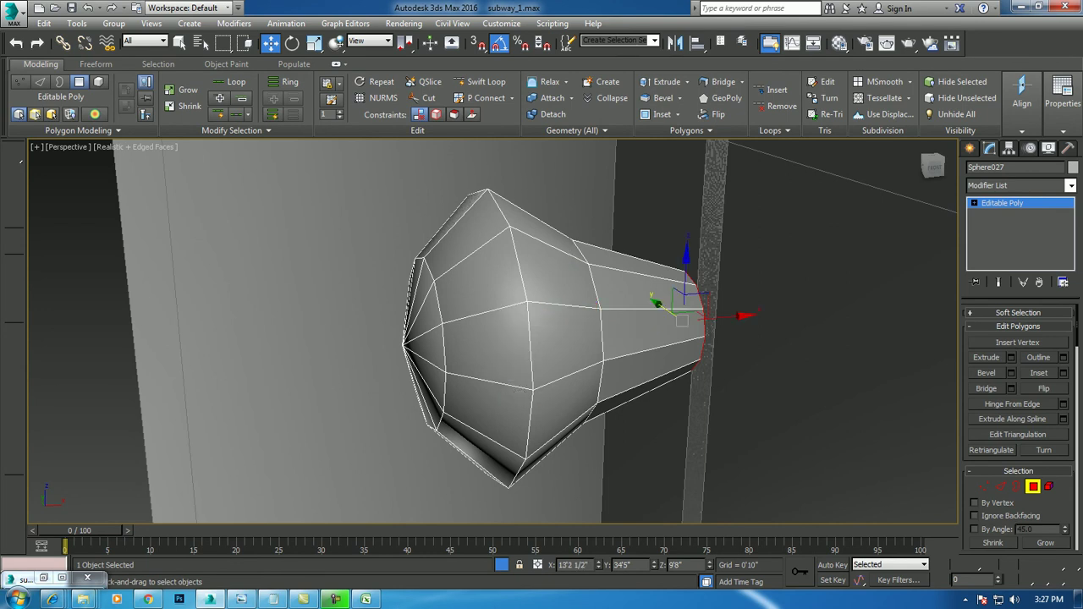
# Move the piece right toward the pillar.
pyautogui.press('4')
pyautogui.moveTo(584, 315); pyautogui.dragTo(774, 298)
pyautogui.scroll(-5, 762, 313)
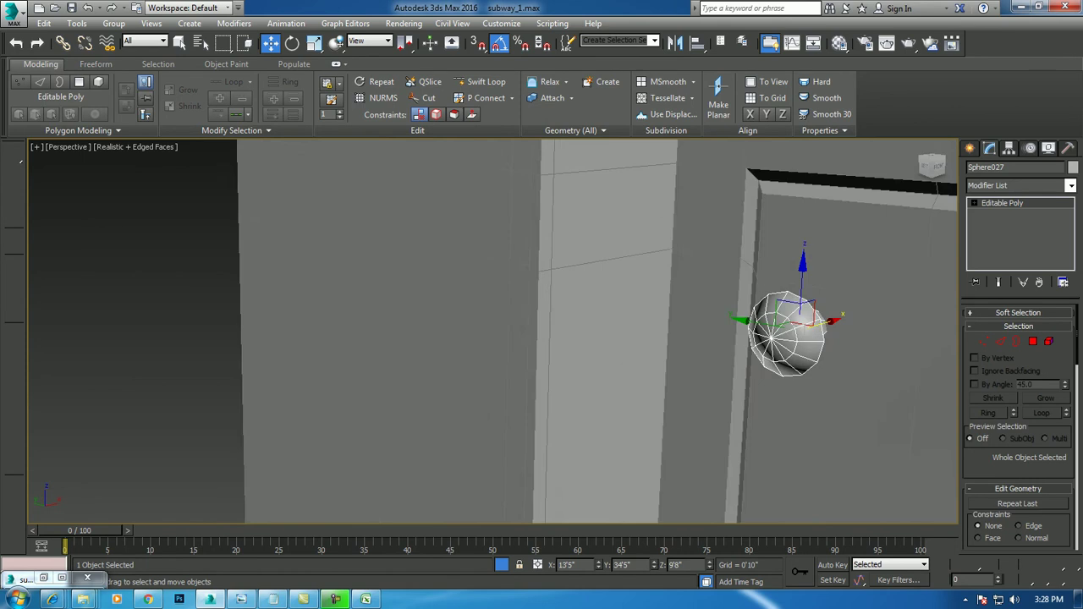
# Scale the sphere piece uniformly down to 89.6%.
pyautogui.press('r')
pyautogui.moveTo(756, 317); pyautogui.dragTo(755, 325)
pyautogui.press('F4')
pyautogui.moveTo(755, 317); pyautogui.dragTo(701, 317, button='middle')
pyautogui.press('F4')
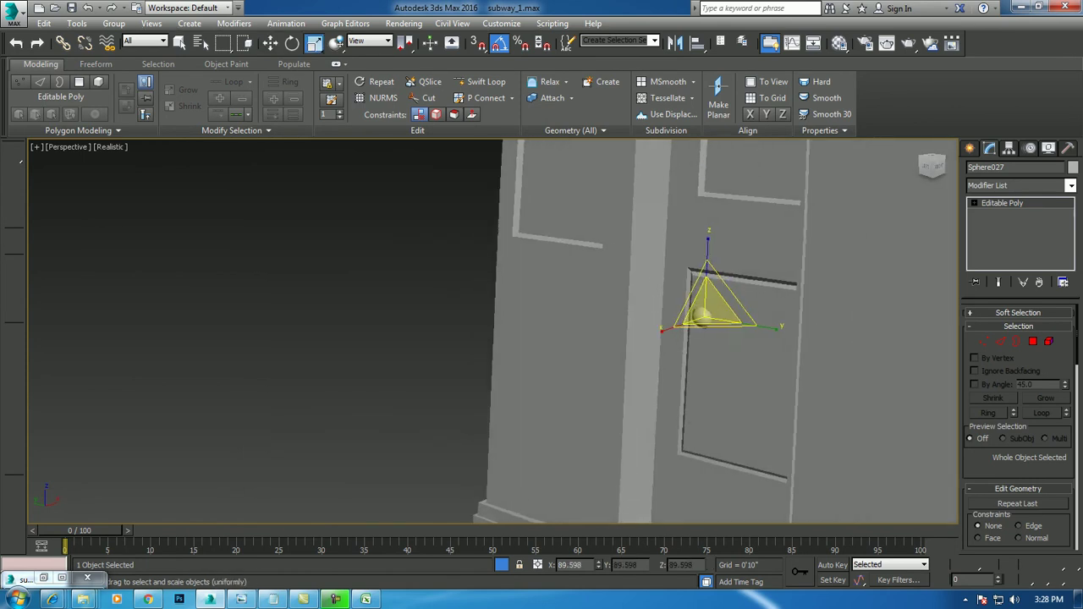
# End isolation, view through PhysCamera003, and open the subWAYA1.jpg reference image.
pyautogui.rightClick(452, 242)
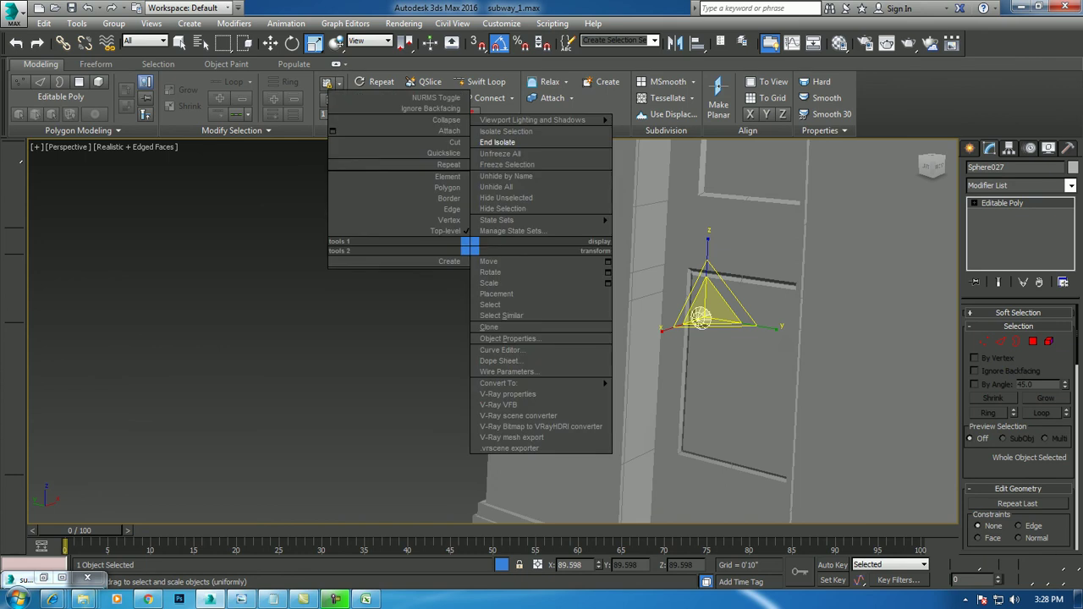
pyautogui.click(524, 142)
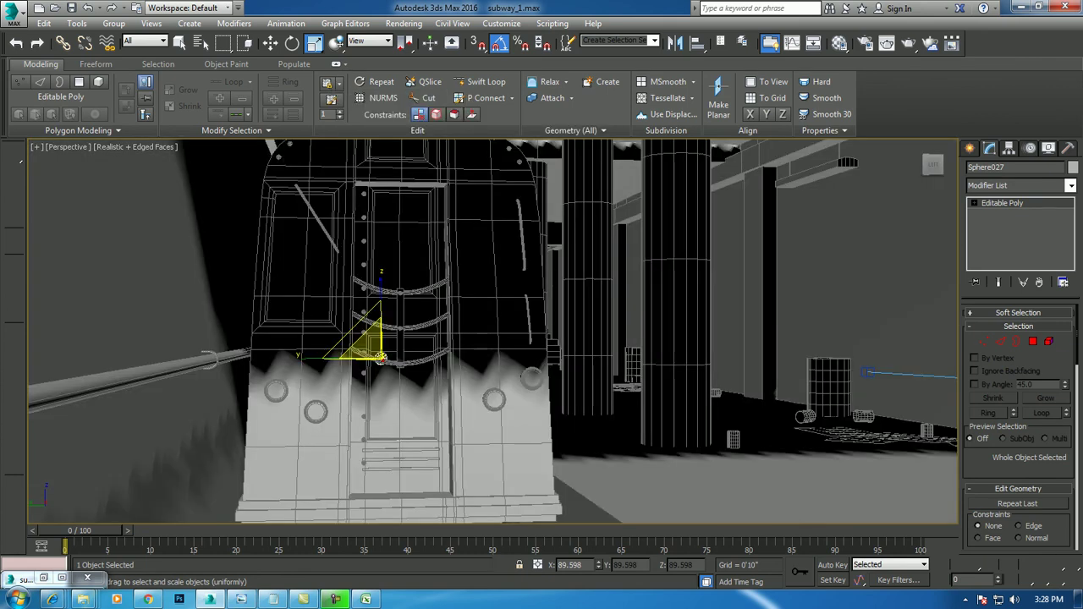
pyautogui.press('c')
pyautogui.click(507, 211)
pyautogui.click(554, 399)
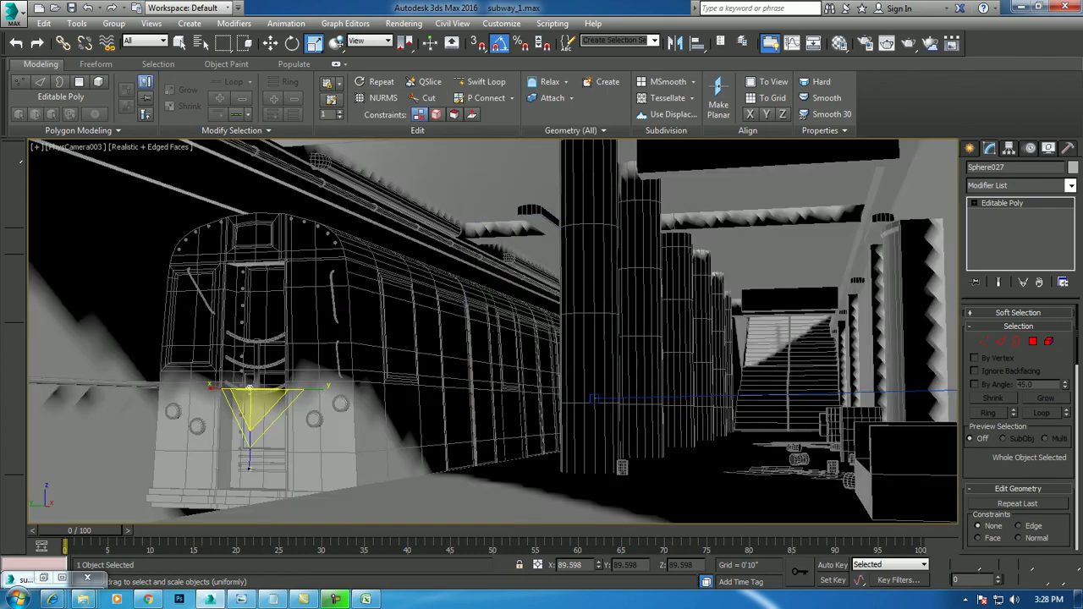
pyautogui.click(664, 169)
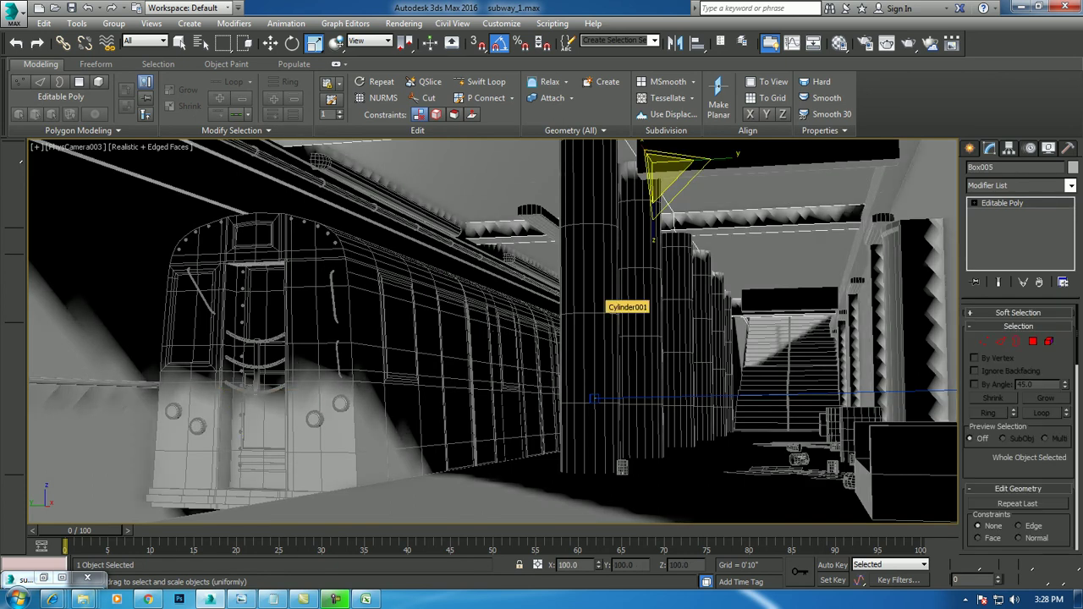
pyautogui.click(47, 578)
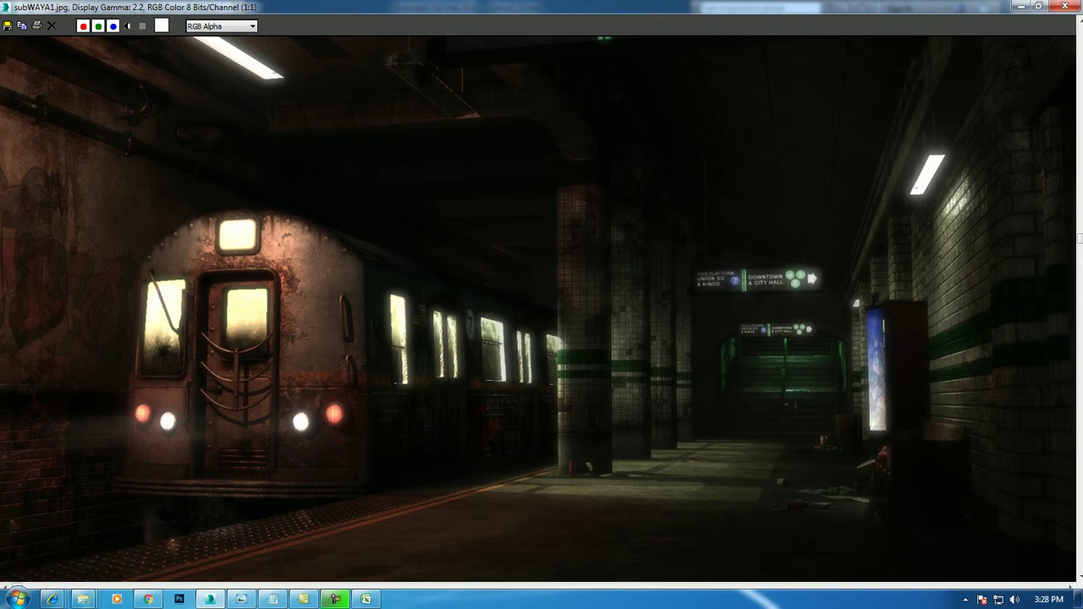
# Zoom in and out on subWAYA1.jpg's pillars and stairs, then minimize the viewer.
pyautogui.scroll(2, 714, 431)
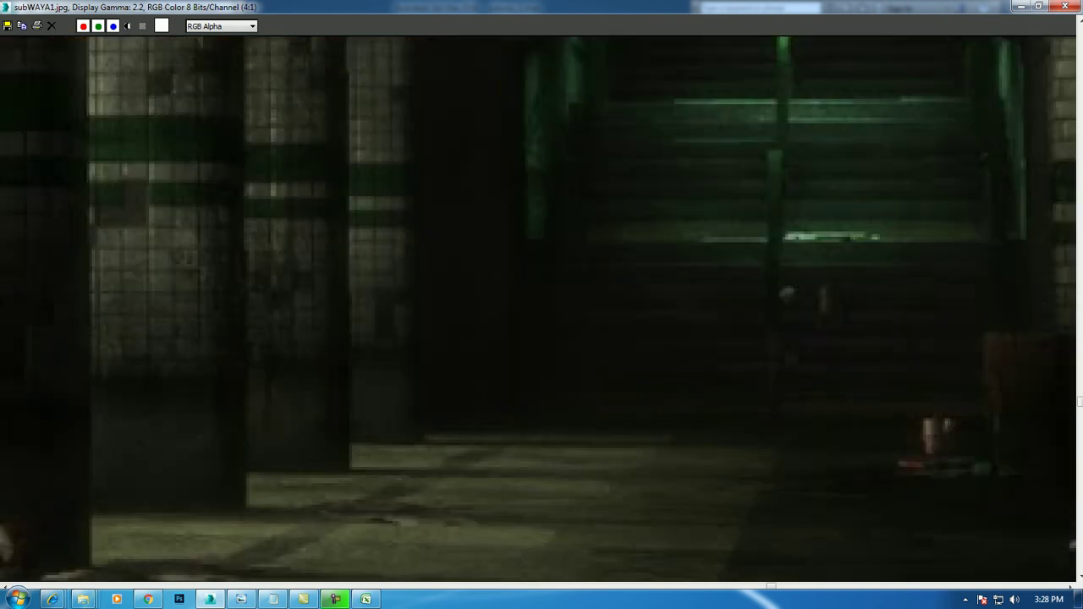
pyautogui.scroll(-1, 715, 431)
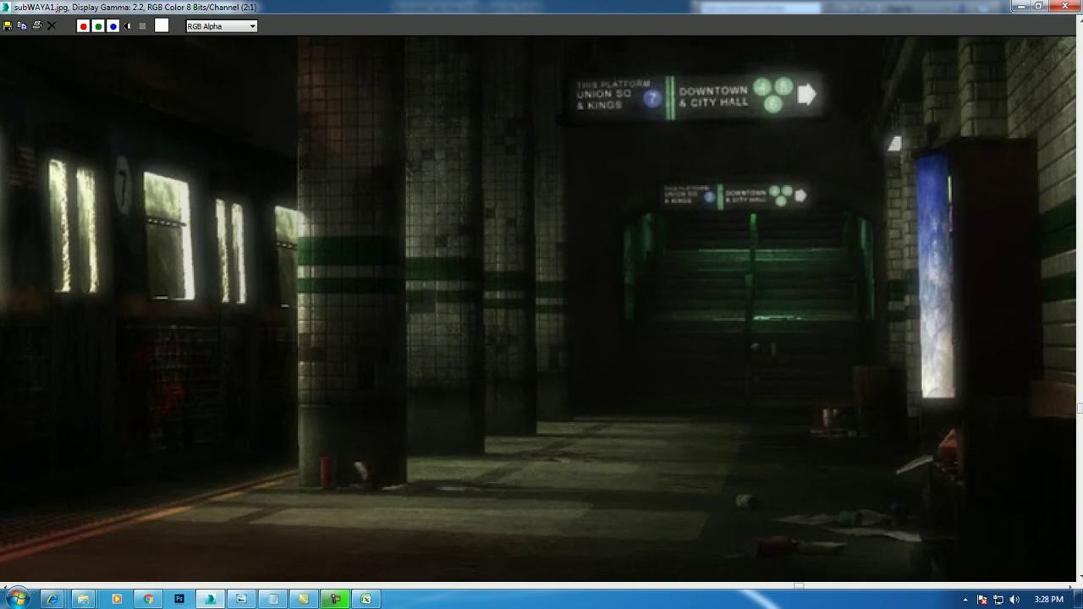
pyautogui.scroll(-1, 816, 423)
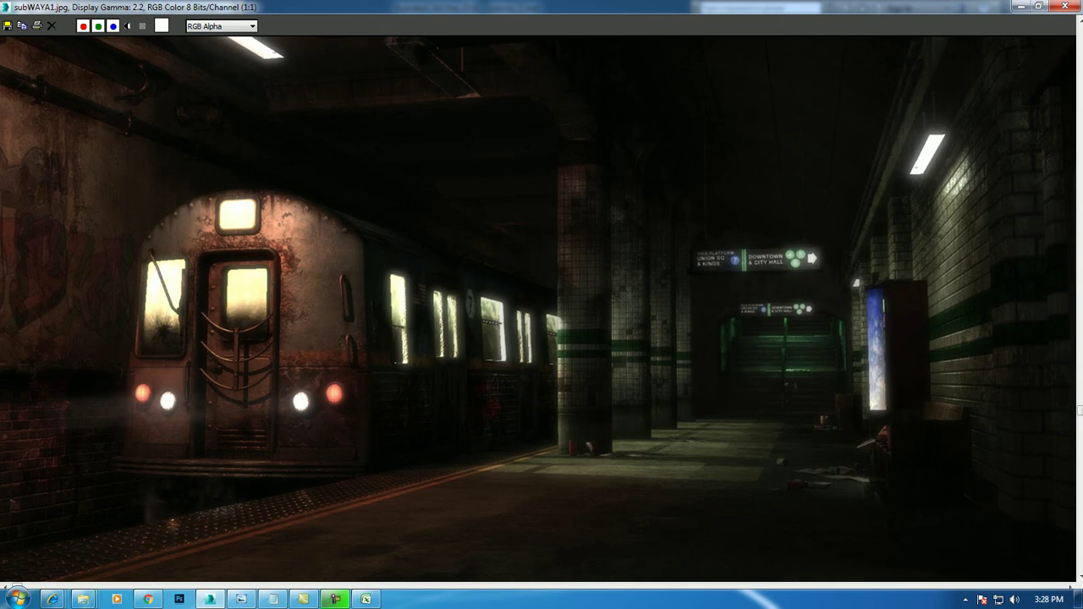
pyautogui.click(1021, 6)
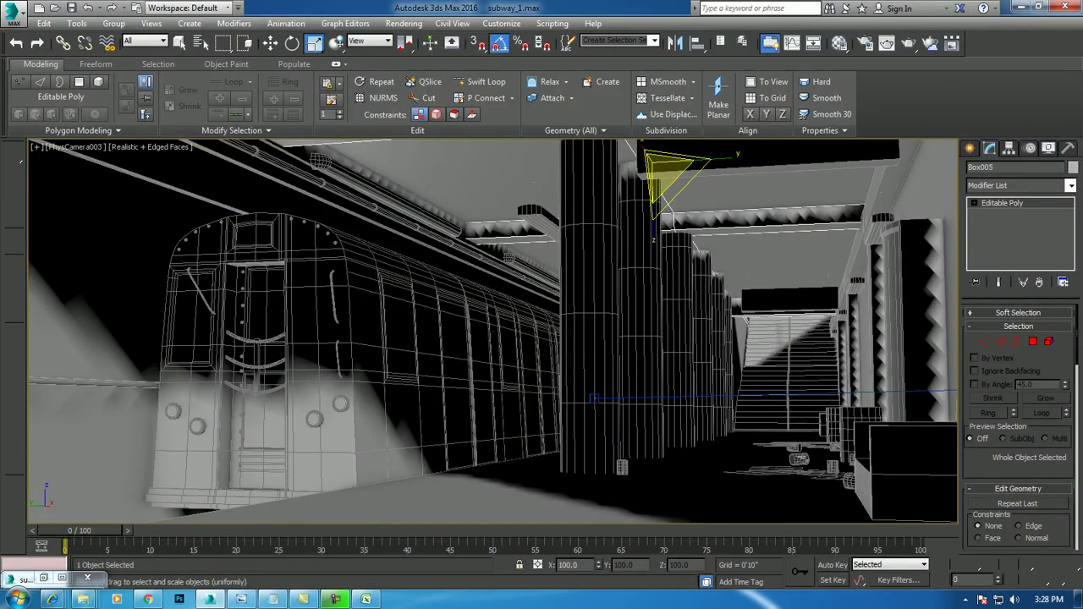
# Select the roof line Line039 and raise its radial thickness to 0'2 1/2".
pyautogui.click(432, 218)
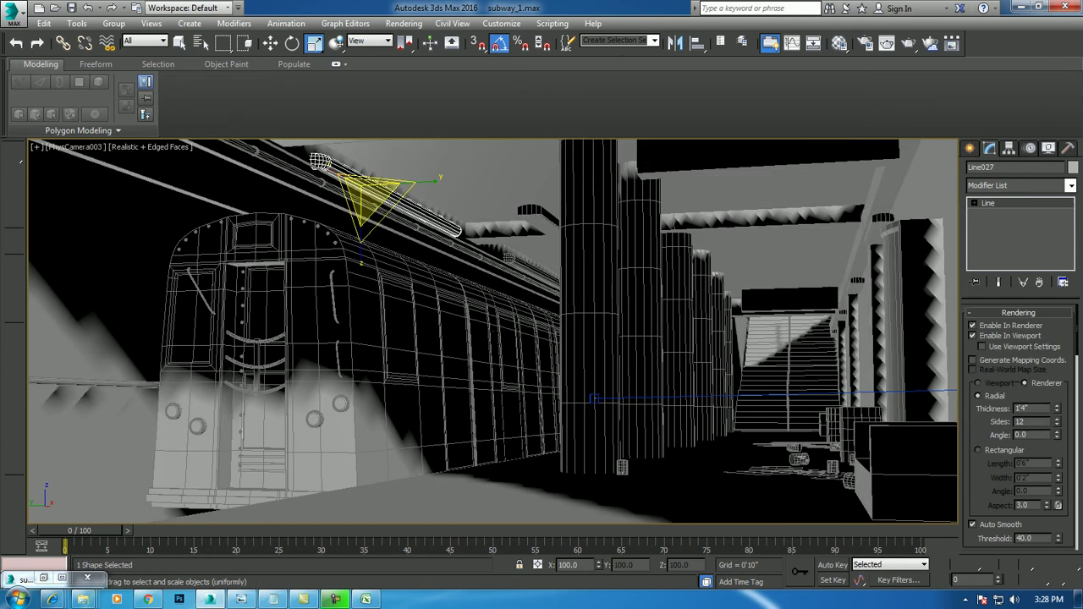
pyautogui.click(473, 246)
pyautogui.press('w')
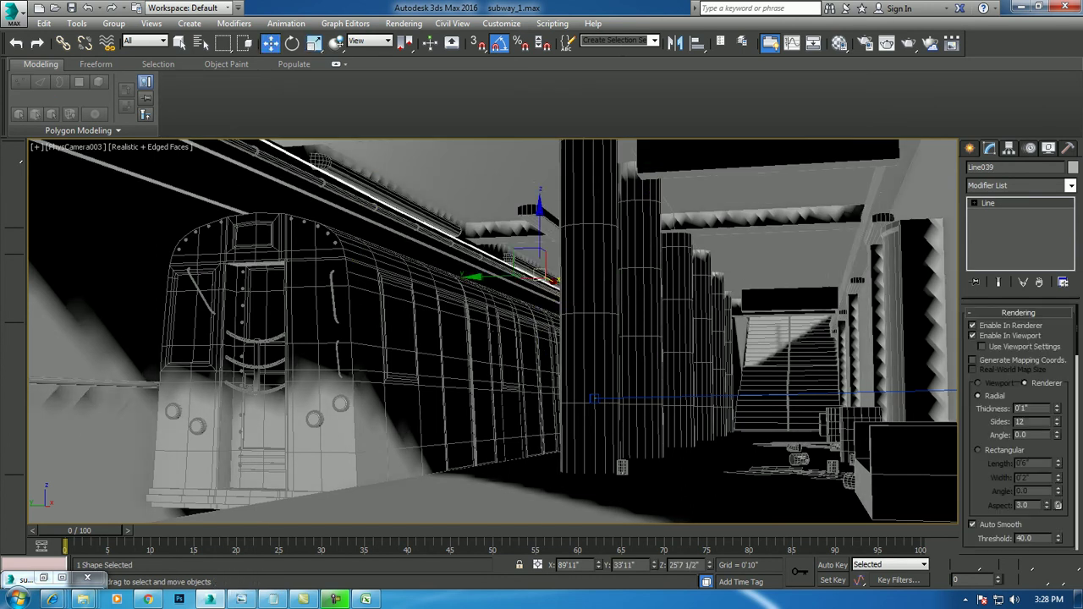
pyautogui.moveTo(1055, 407); pyautogui.dragTo(1055, 389)
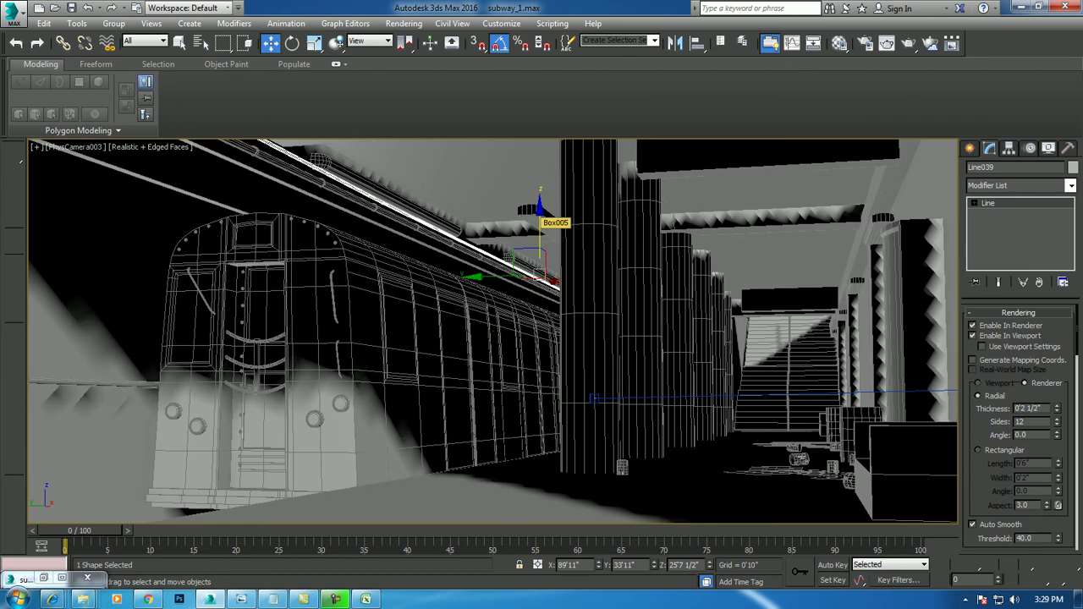
# Show a maximized Left wireframe view and zoom out.
pyautogui.hotkey('alt', 'w')
pyautogui.rightClick(538, 212)
pyautogui.hotkey('alt', 'w')
pyautogui.press('z')
pyautogui.scroll(-5, 493, 344)
pyautogui.scroll(-2, 493, 344)
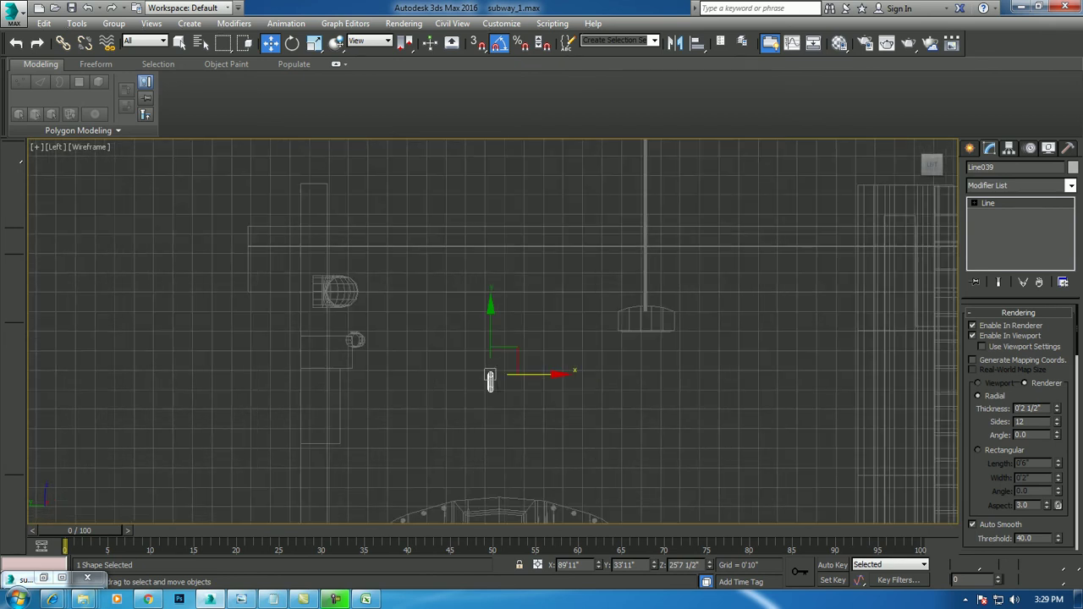
pyautogui.scroll(-1, 493, 344)
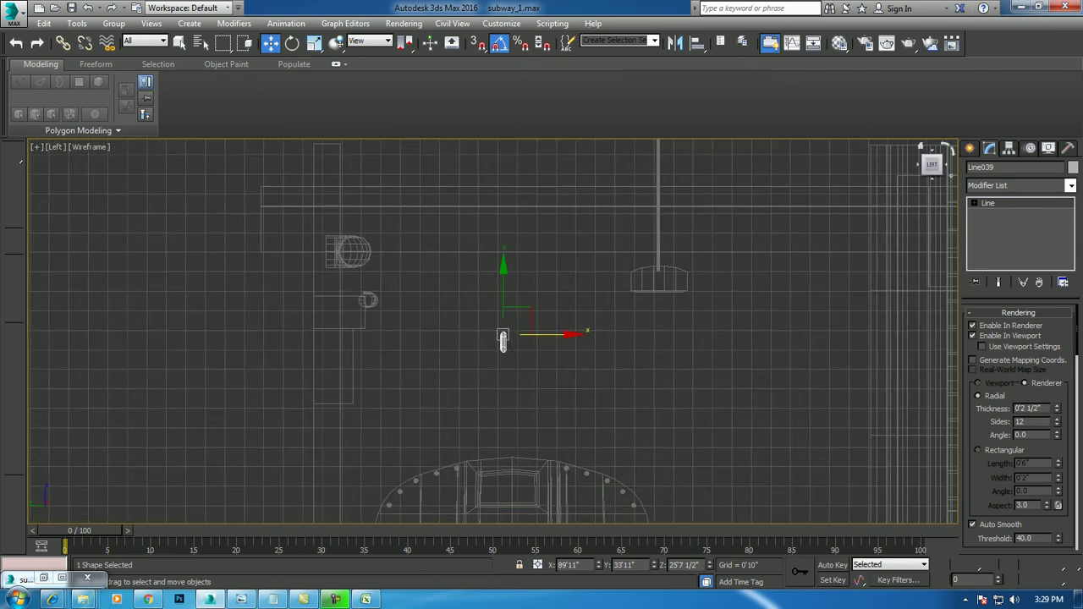
# Draw a V-shaped bracket line from the ceiling beam down past the lamp and back up.
pyautogui.click(970, 148)
pyautogui.click(990, 170)
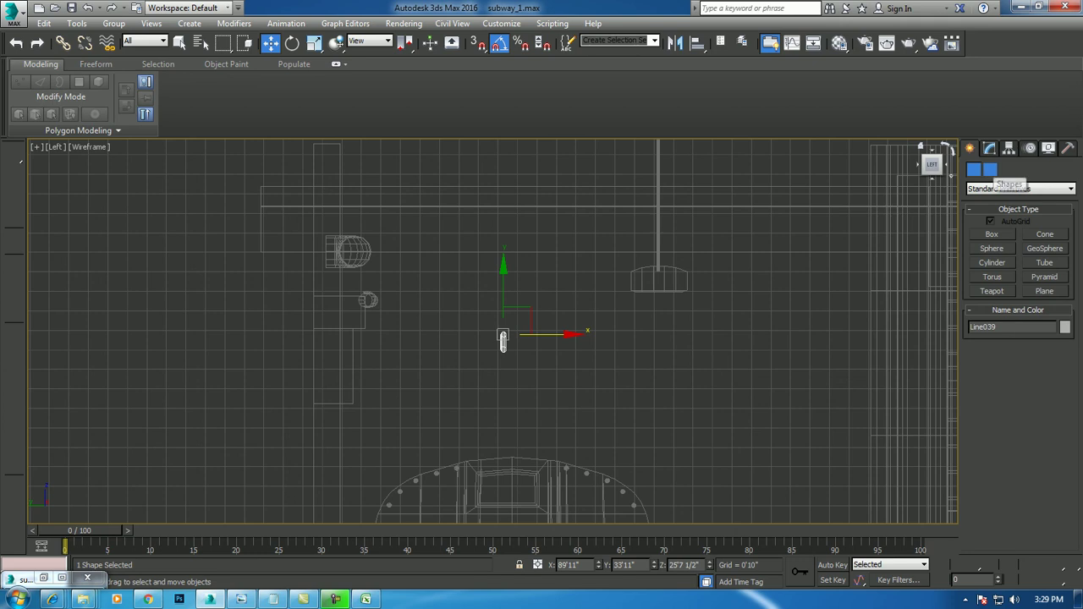
pyautogui.click(992, 245)
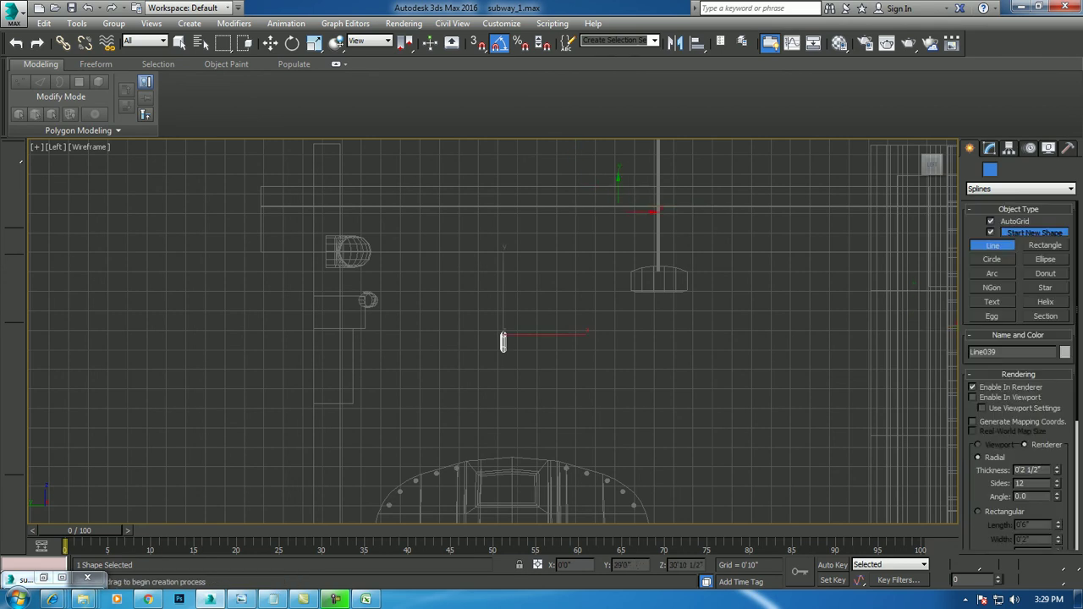
pyautogui.click(592, 207)
pyautogui.click(598, 207)
pyautogui.click(544, 345)
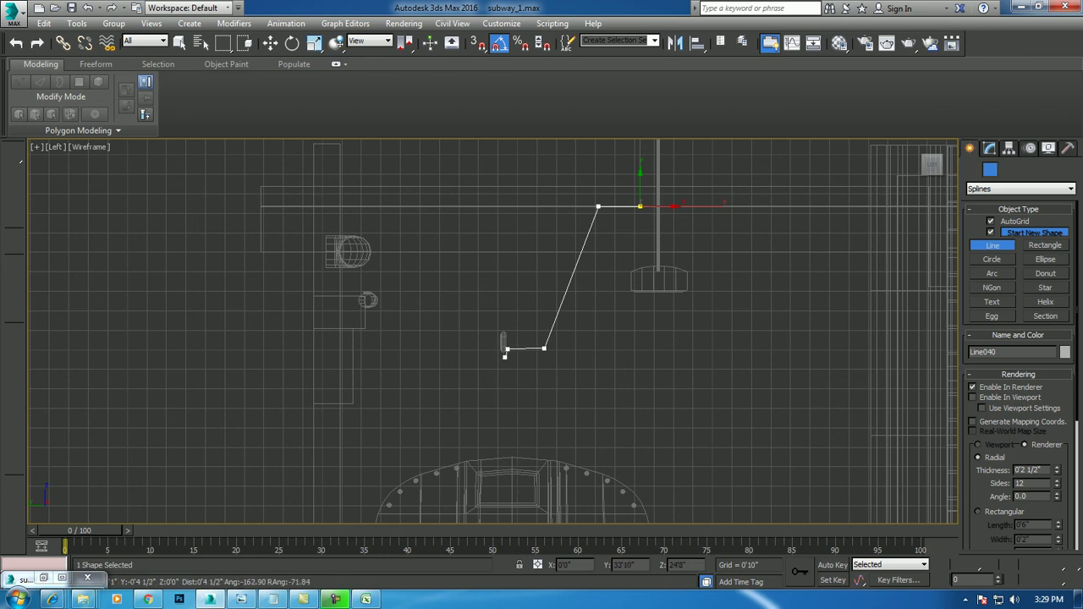
pyautogui.click(506, 349)
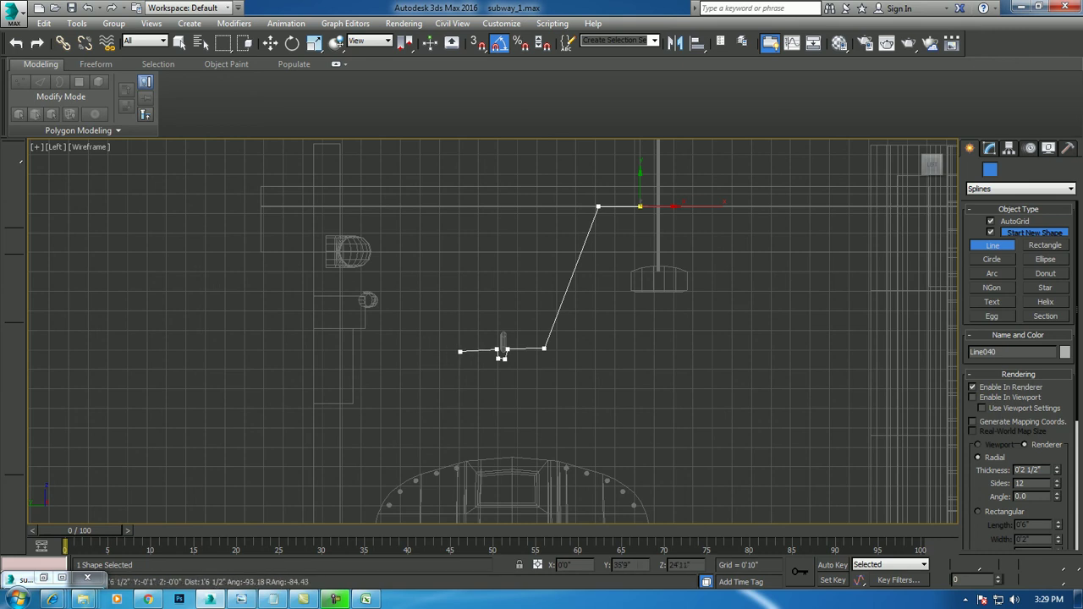
pyautogui.click(459, 348)
pyautogui.click(413, 207)
pyautogui.rightClick(501, 354)
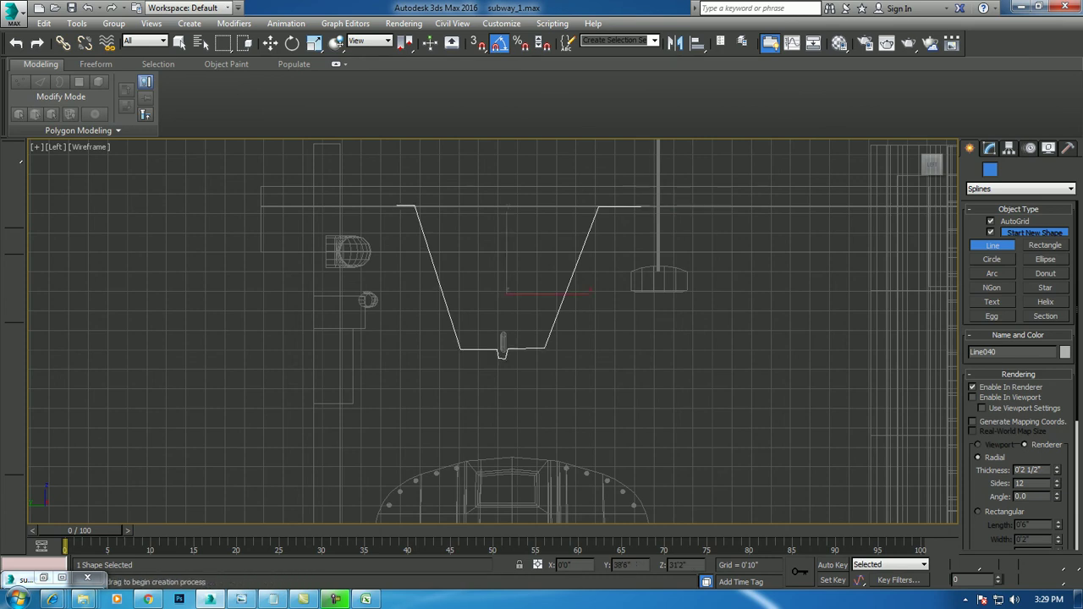
pyautogui.rightClick(501, 353)
# Enable Line040 in the viewport with a rectangular 0'10 1/2" by 0'2" profile.
pyautogui.hotkey('alt', 'w')
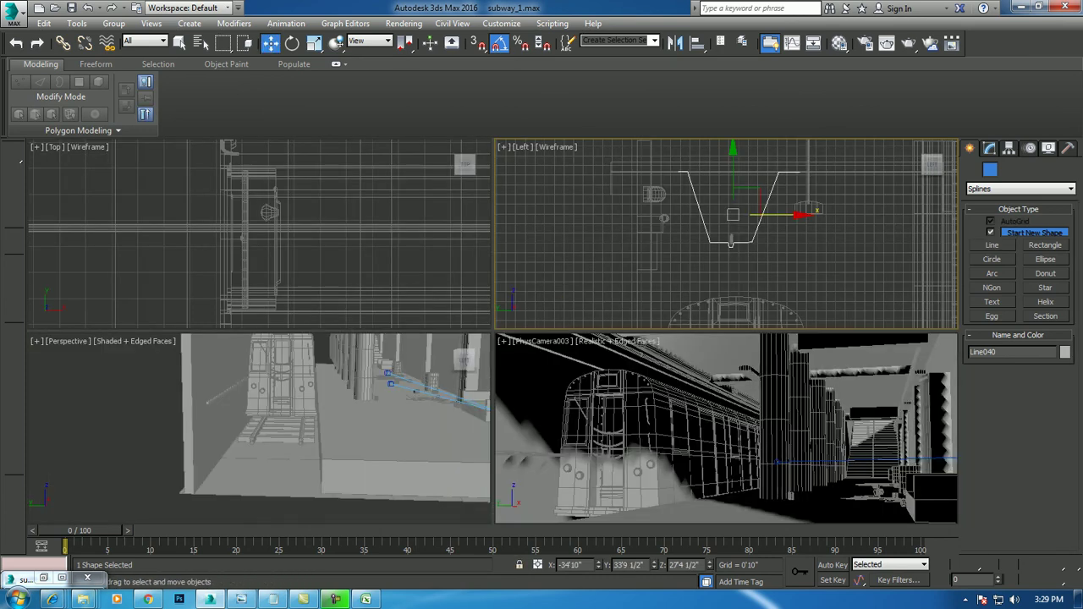
pyautogui.hotkey('alt', 'w')
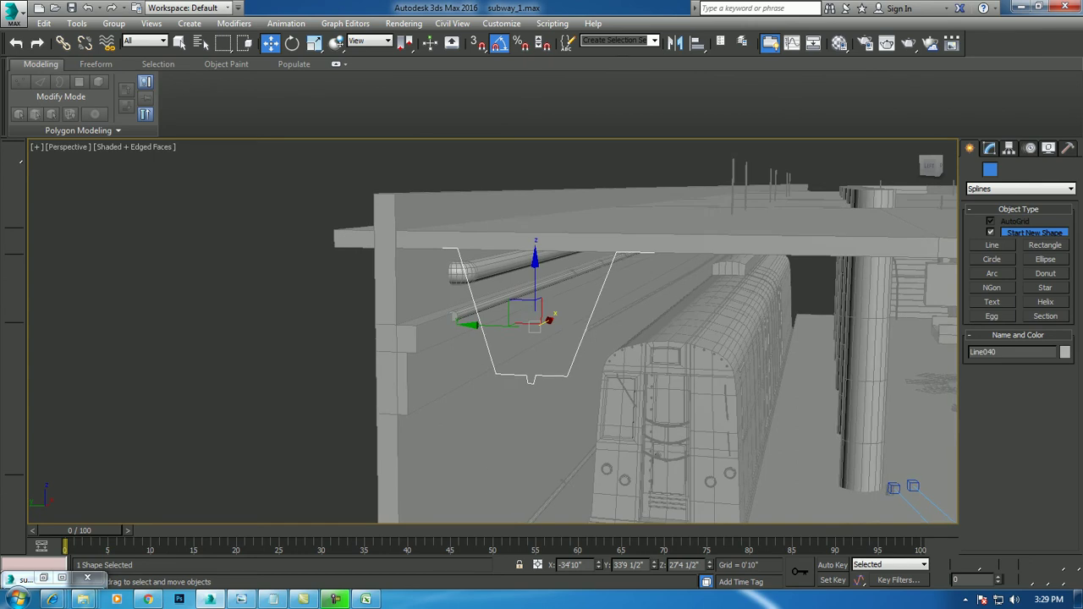
pyautogui.keyDown('alt'); pyautogui.moveTo(541, 338); pyautogui.dragTo(516, 338, button='middle'); pyautogui.keyUp('alt')
pyautogui.click(989, 148)
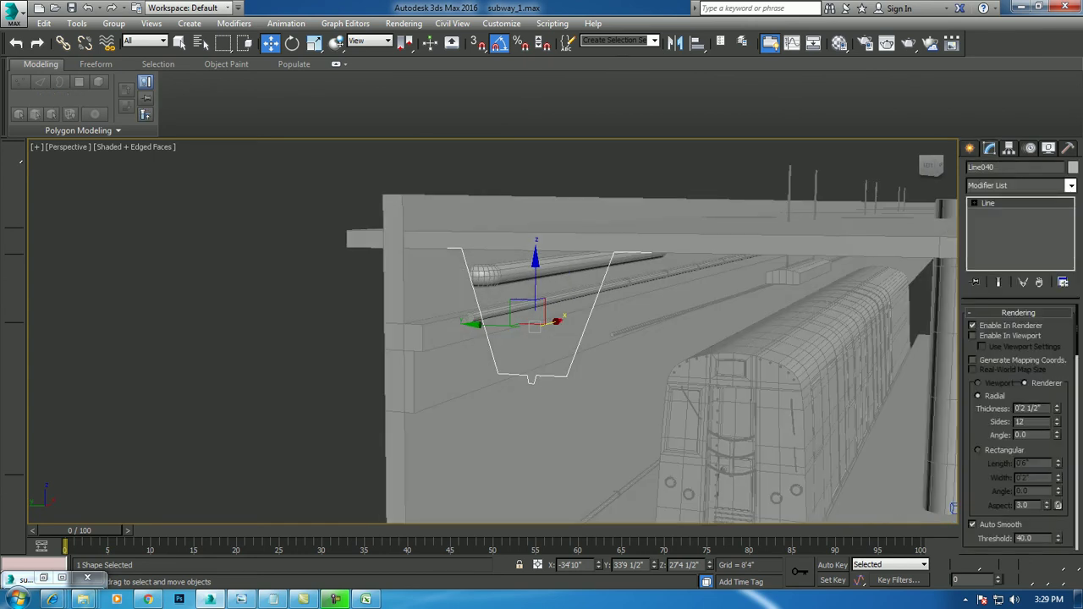
pyautogui.click(972, 336)
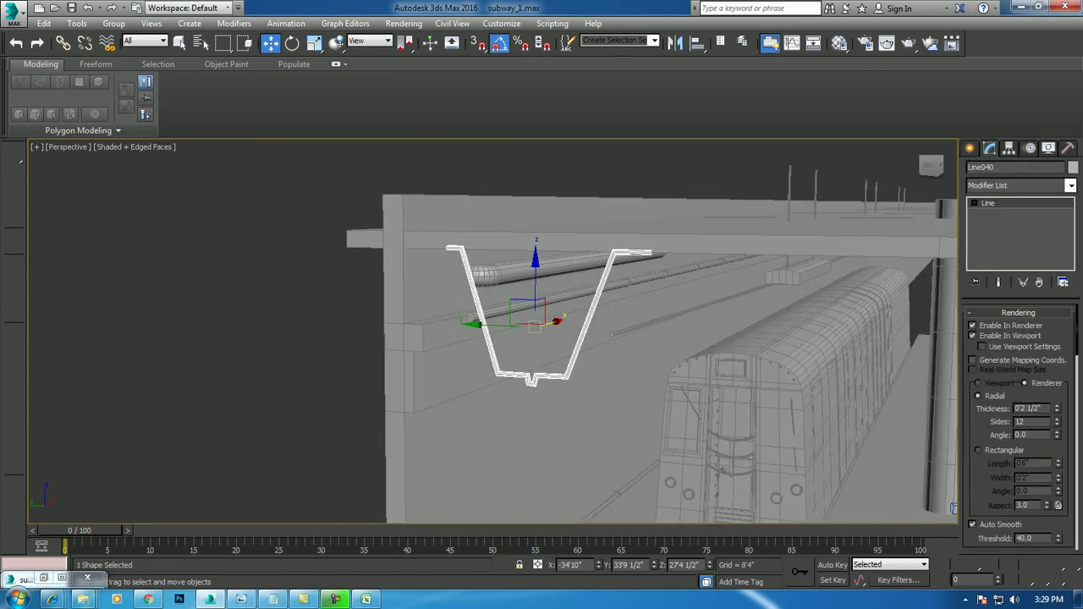
pyautogui.moveTo(1055, 409); pyautogui.dragTo(1056, 418)
pyautogui.click(978, 450)
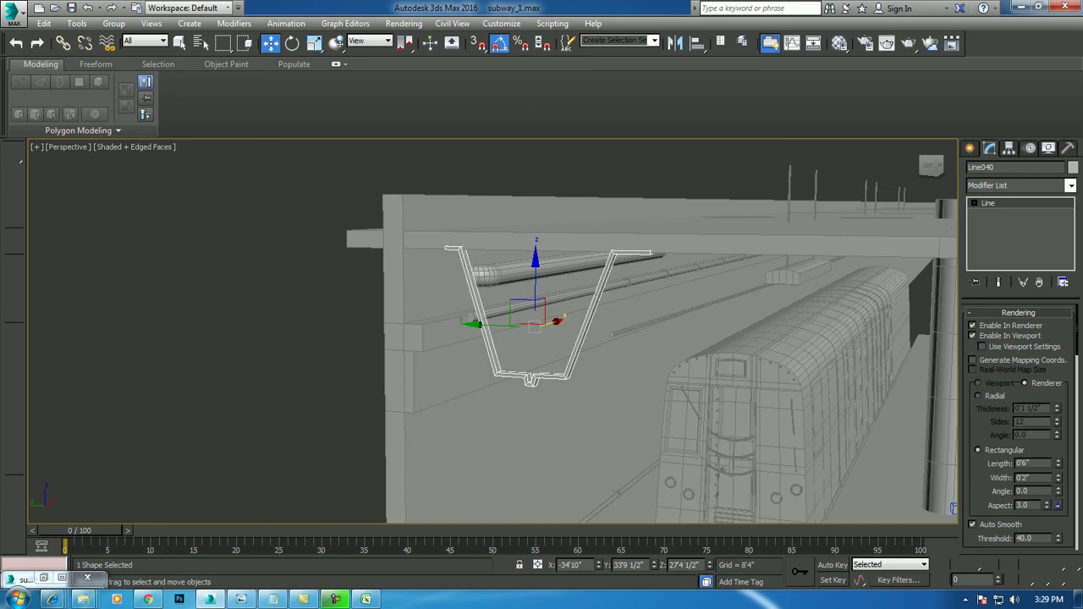
pyautogui.moveTo(1057, 464)
pyautogui.mouseDown()
pyautogui.moveTo(1057, 449)
pyautogui.moveTo(1057, 474)
pyautogui.mouseUp()
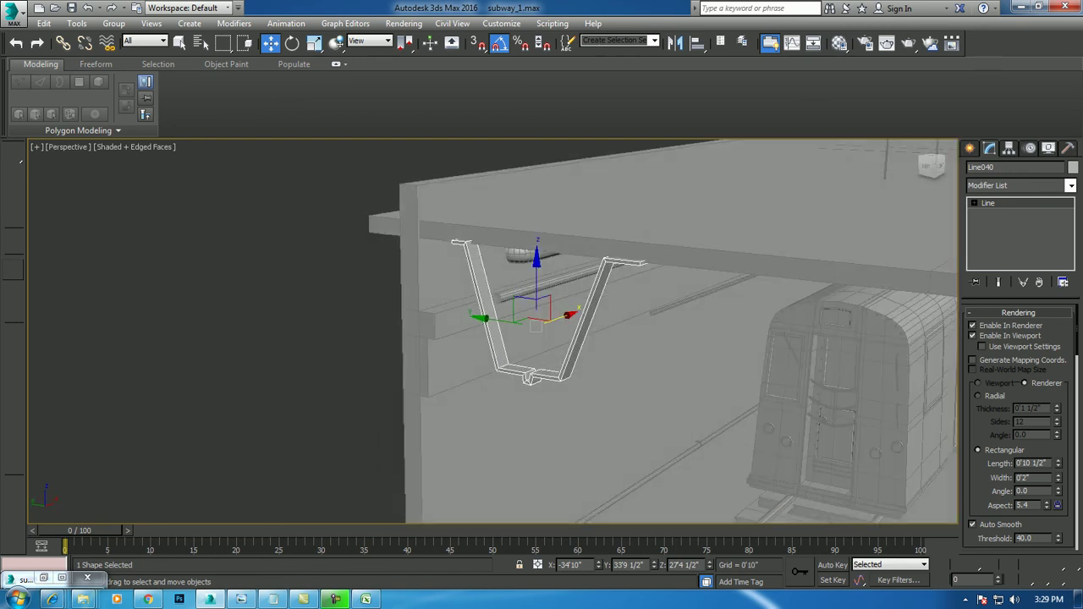
# Select the bracket's bottom section in the Left view and raise it slightly in Z.
pyautogui.moveTo(652, 326); pyautogui.dragTo(756, 254)
pyautogui.keyDown('alt'); pyautogui.moveTo(719, 321); pyautogui.dragTo(592, 322, button='middle'); pyautogui.keyUp('alt')
pyautogui.hotkey('alt', 'w')
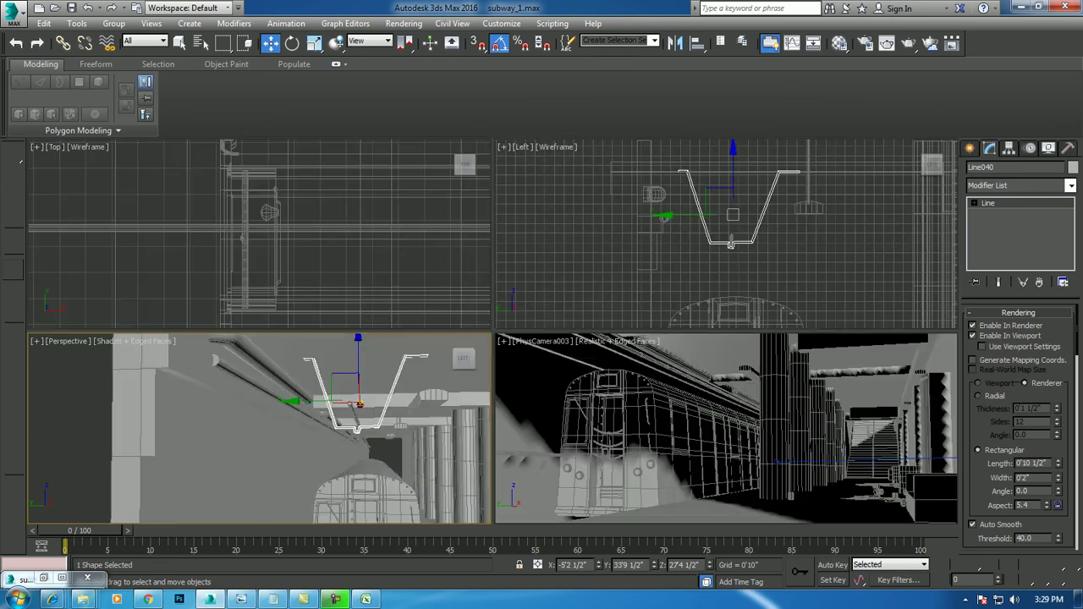
pyautogui.hotkey('alt', 'w')
pyautogui.scroll(5, 544, 292)
pyautogui.moveTo(544, 292); pyautogui.dragTo(662, 240, button='middle')
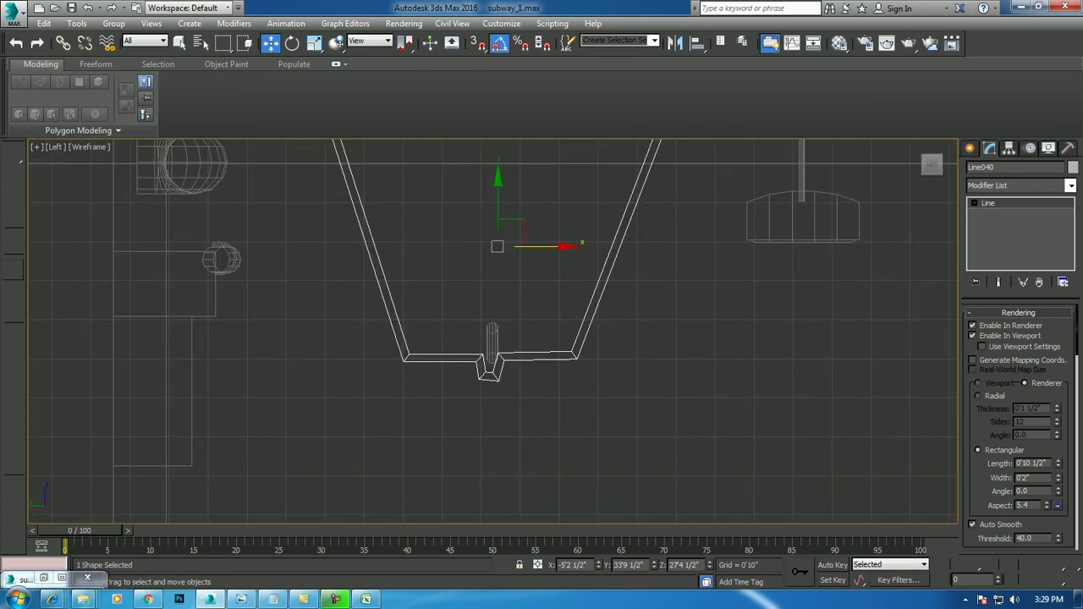
pyautogui.moveTo(375, 346); pyautogui.dragTo(634, 428)
pyautogui.hotkey('alt', 'w')
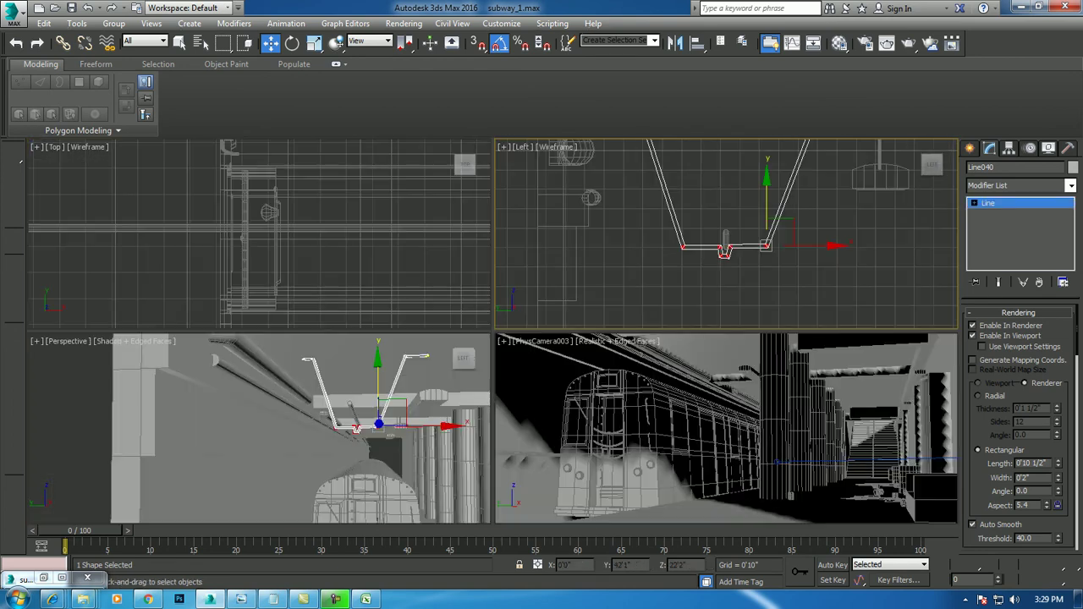
pyautogui.keyDown('alt'); pyautogui.moveTo(254, 423); pyautogui.dragTo(338, 389, button='middle'); pyautogui.keyUp('alt')
pyautogui.moveTo(767, 211); pyautogui.dragTo(766, 198)
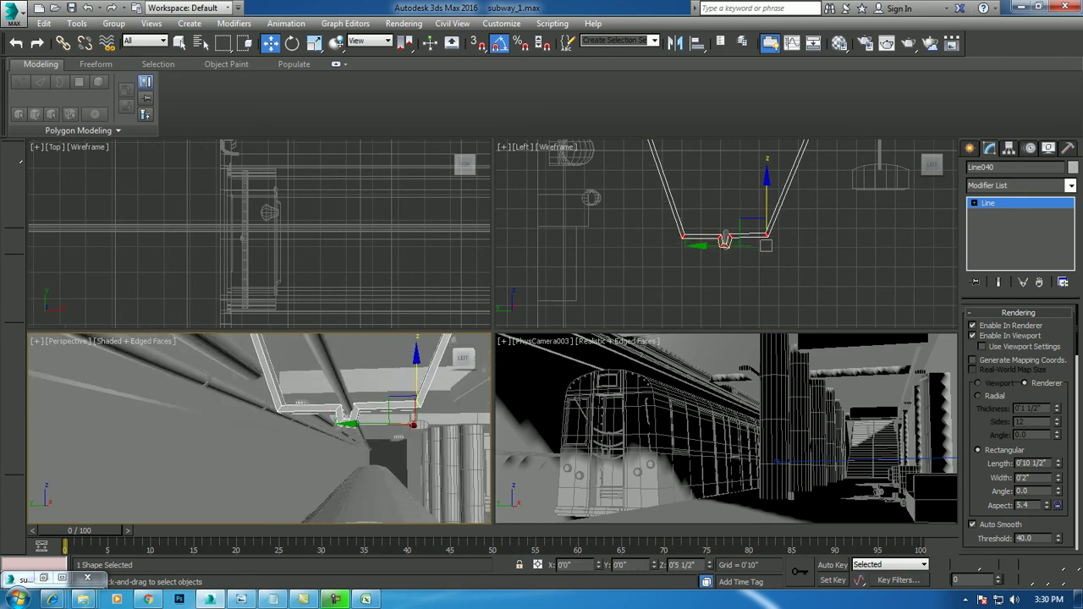
pyautogui.moveTo(724, 239); pyautogui.dragTo(725, 237)
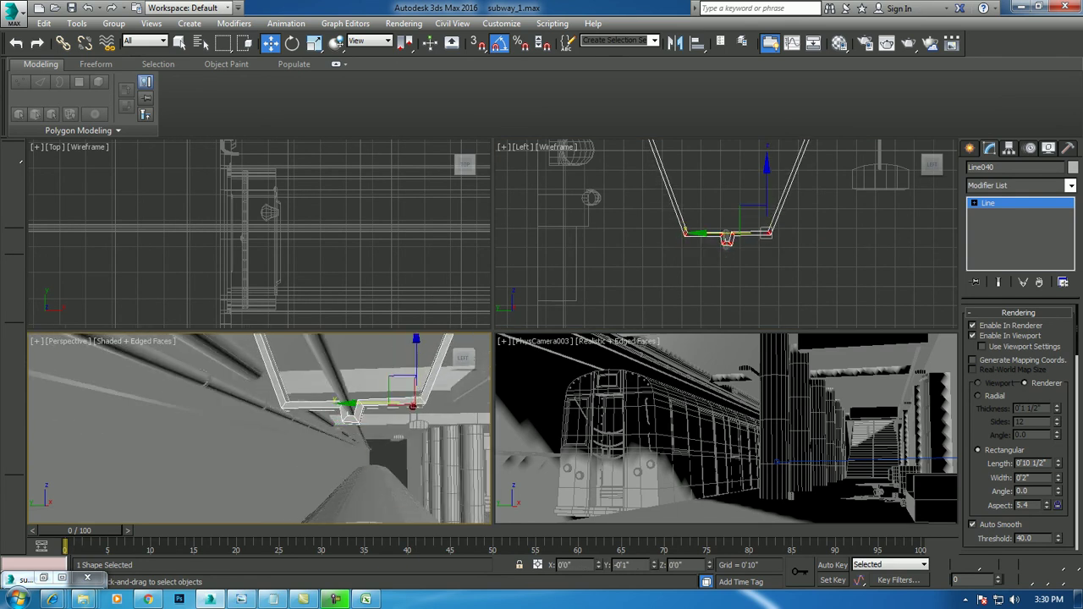
# Put Line040 at Vertex sub-object level to work on its bottom corner vertices.
pyautogui.press('1')
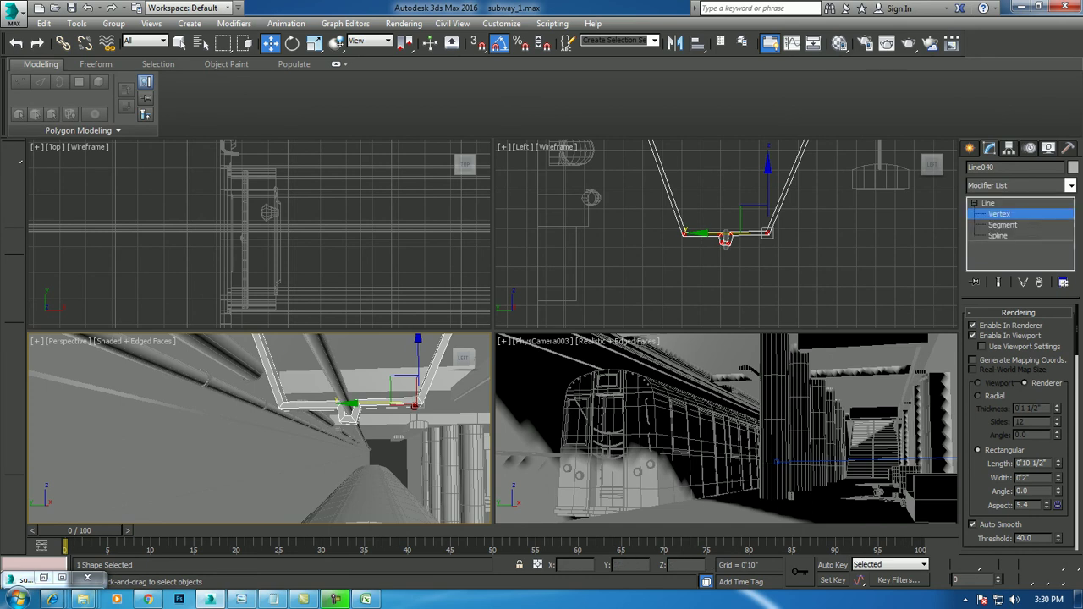
pyautogui.press('1')
pyautogui.press('1')
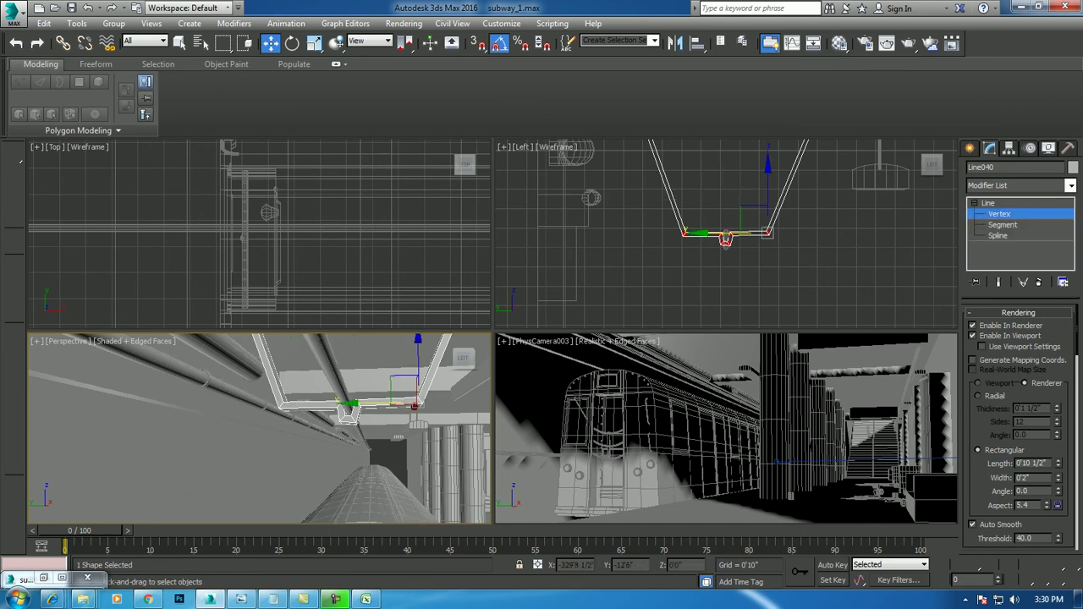
pyautogui.press('1')
pyautogui.press('1')
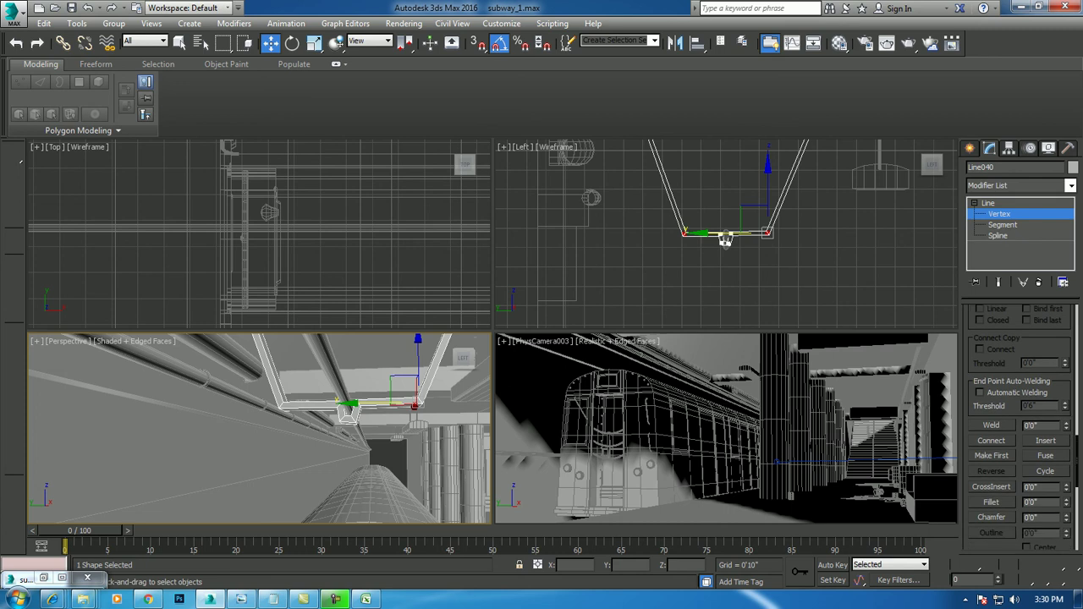
pyautogui.rightClick(725, 240)
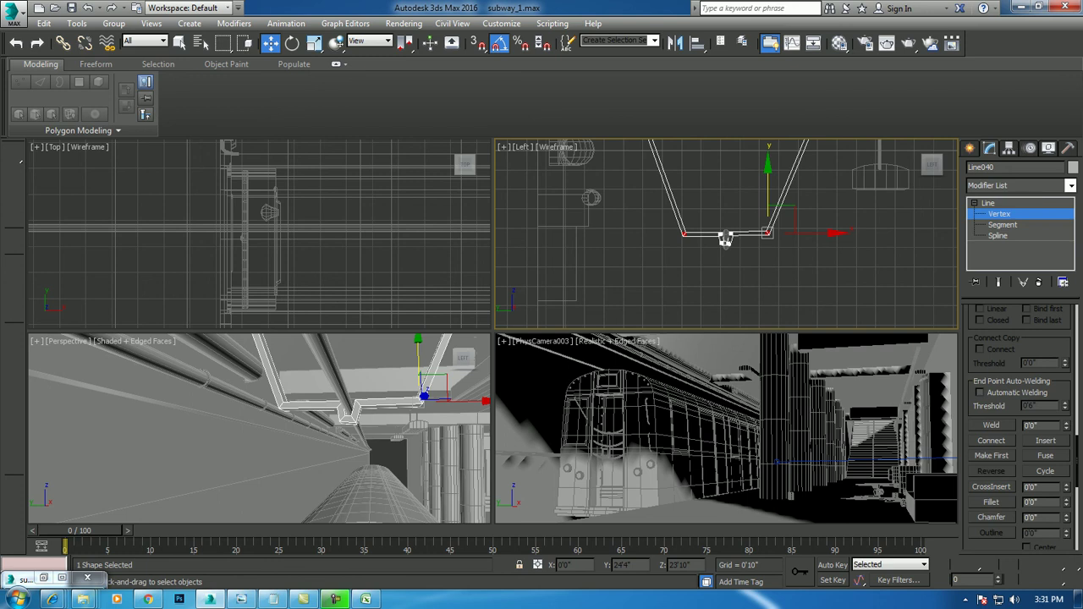
# Try filleting the two bottom corner vertices, then undo the attempts.
pyautogui.moveTo(725, 239); pyautogui.dragTo(725, 240)
pyautogui.press('f')
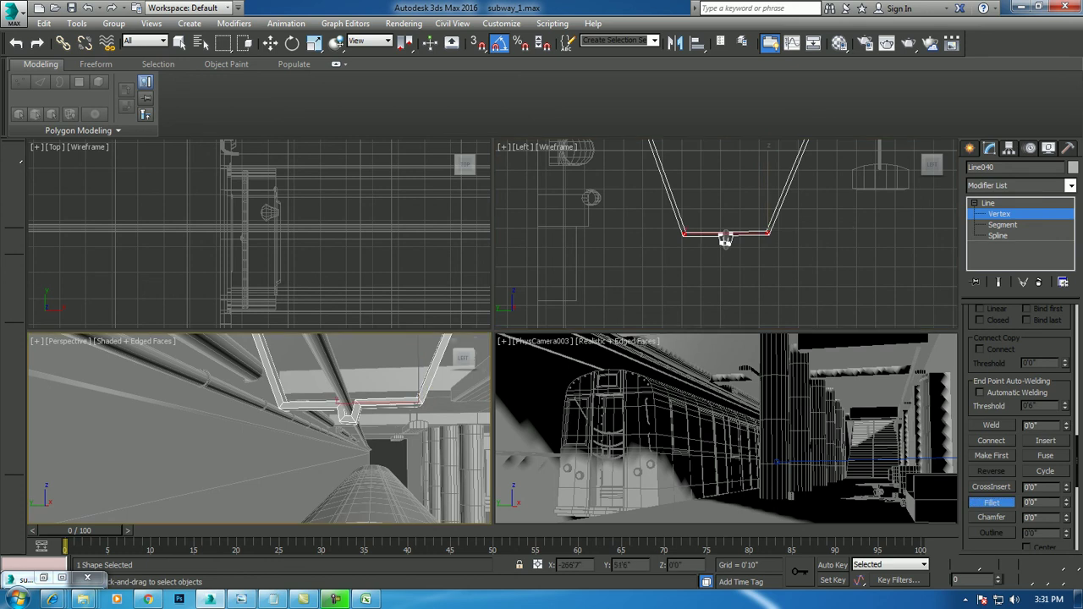
pyautogui.moveTo(725, 239); pyautogui.dragTo(725, 240)
pyautogui.hotkey('ctrl', 'z')
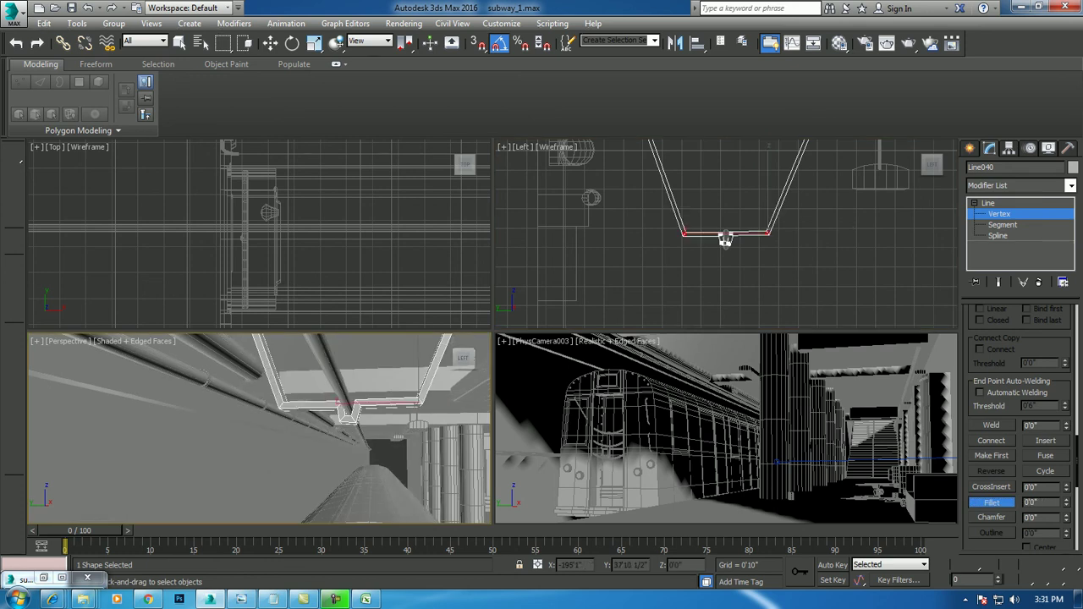
pyautogui.moveTo(725, 239); pyautogui.dragTo(725, 239)
pyautogui.hotkey('ctrl', 'z')
pyautogui.hotkey('ctrl', 'z')
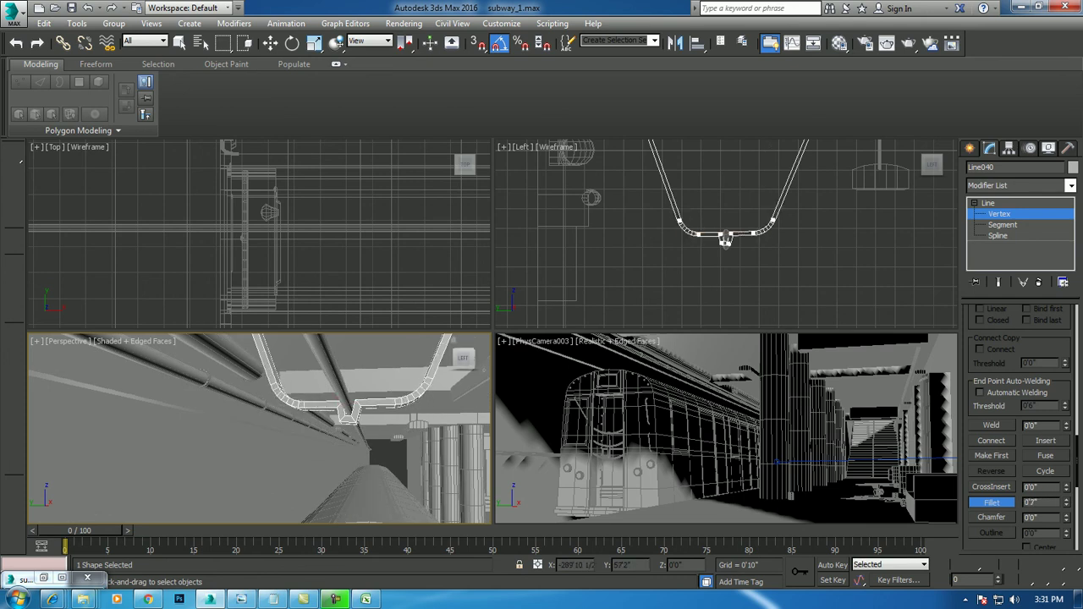
pyautogui.hotkey('ctrl', 'z')
# Fillet the two bottom corners with a 1'1.5" radius.
pyautogui.press('w')
pyautogui.keyDown('alt'); pyautogui.moveTo(339, 423); pyautogui.dragTo(364, 427, button='middle'); pyautogui.keyUp('alt')
pyautogui.click(992, 501)
pyautogui.moveTo(726, 245); pyautogui.dragTo(725, 240)
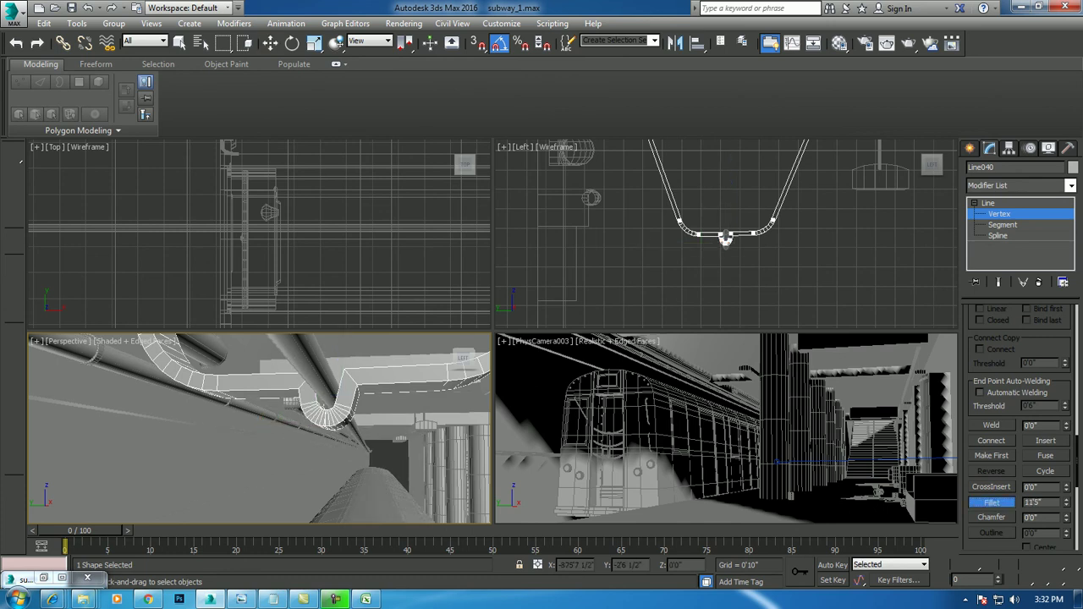
pyautogui.press('w')
pyautogui.moveTo(338, 423)
pyautogui.keyDown('alt'); pyautogui.mouseDown(button='middle')
pyautogui.moveTo(381, 406)
pyautogui.moveTo(372, 419)
pyautogui.mouseUp(button='middle'); pyautogui.keyUp('alt')
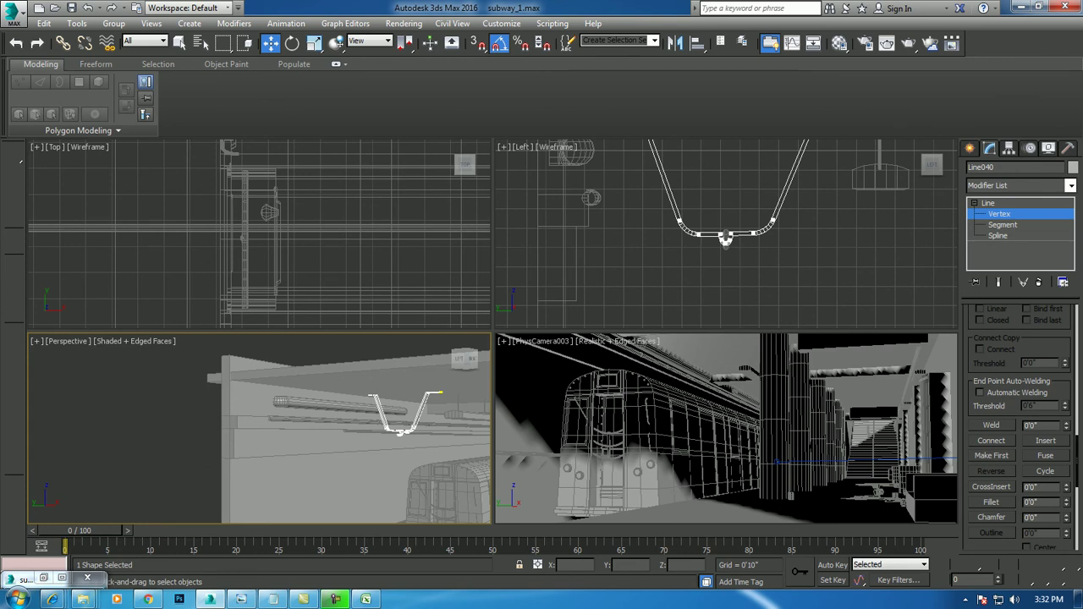
# Shift-drag Line040 along X in the Top view to make 4 copies, Line041–Line044.
pyautogui.keyDown('alt'); pyautogui.moveTo(338, 423); pyautogui.dragTo(381, 415, button='middle'); pyautogui.keyUp('alt')
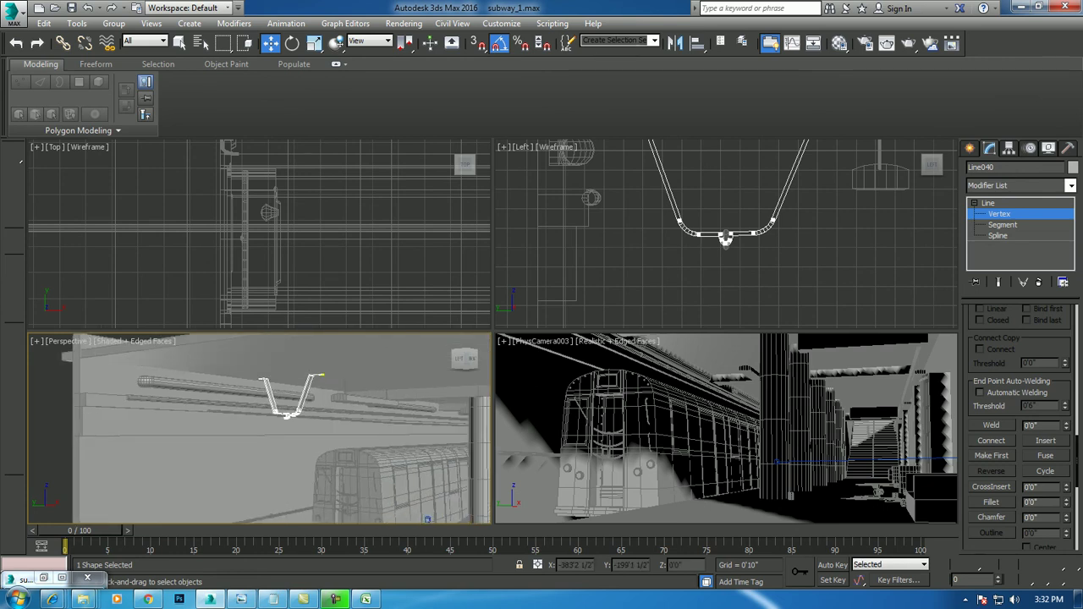
pyautogui.hotkey('alt', 'w')
pyautogui.scroll(-5, 454, 511)
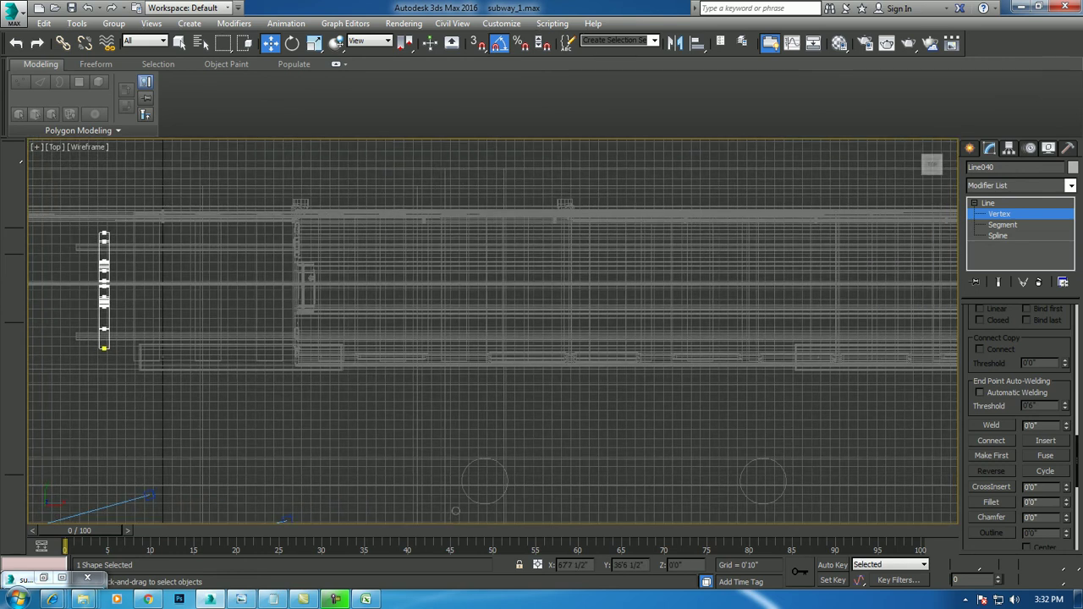
pyautogui.press('1')
pyautogui.scroll(-2, 385, 338)
pyautogui.scroll(-2, 386, 339)
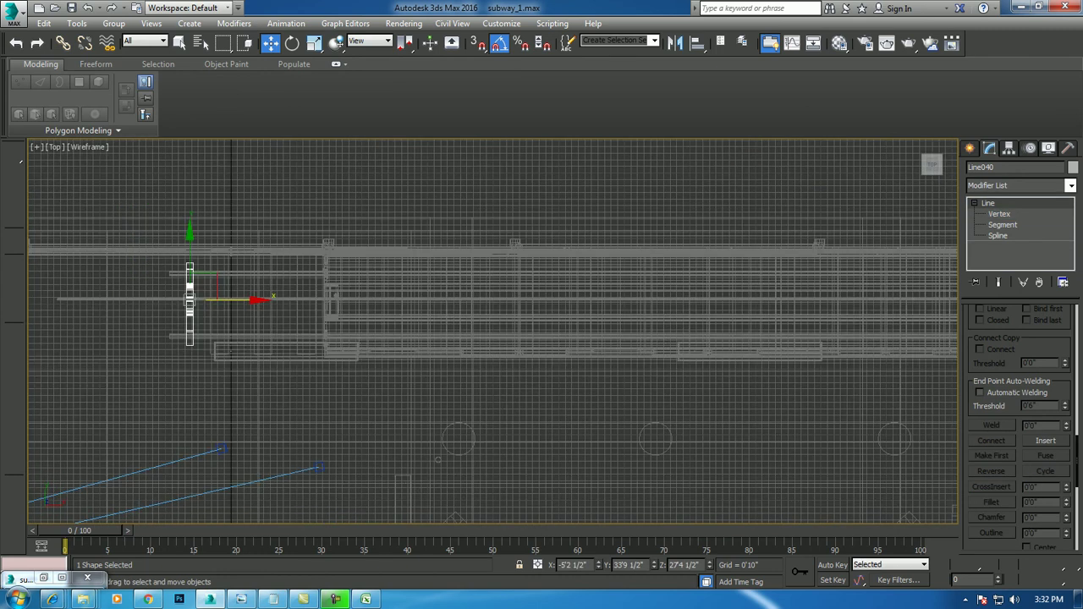
pyautogui.keyDown('shift'); pyautogui.moveTo(246, 299); pyautogui.dragTo(553, 298); pyautogui.keyUp('shift')
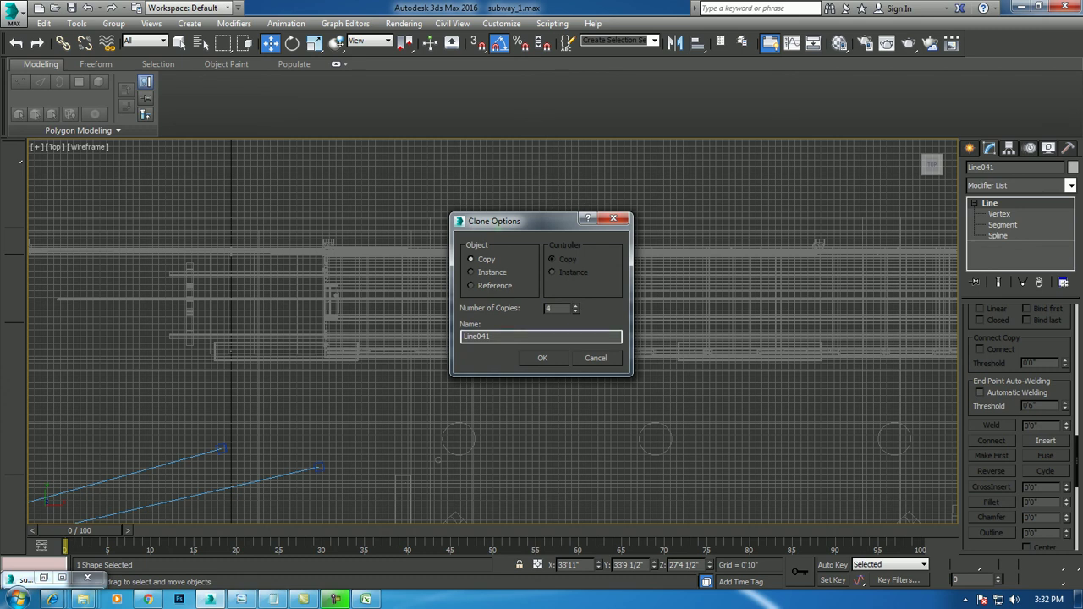
pyautogui.press('Return')
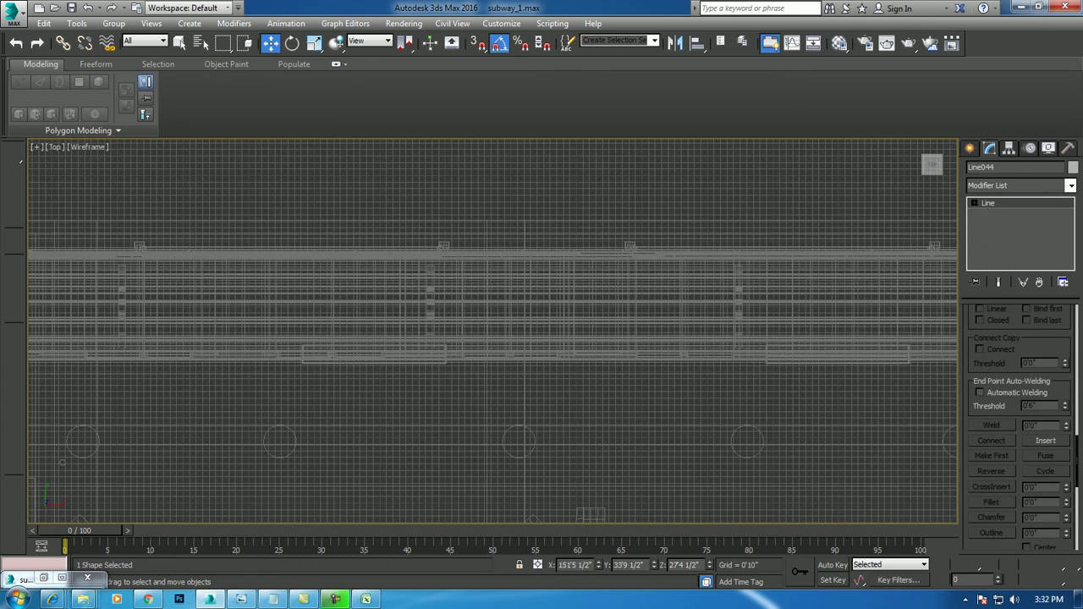
pyautogui.scroll(-3, 490, 330)
pyautogui.hotkey('alt', 'w')
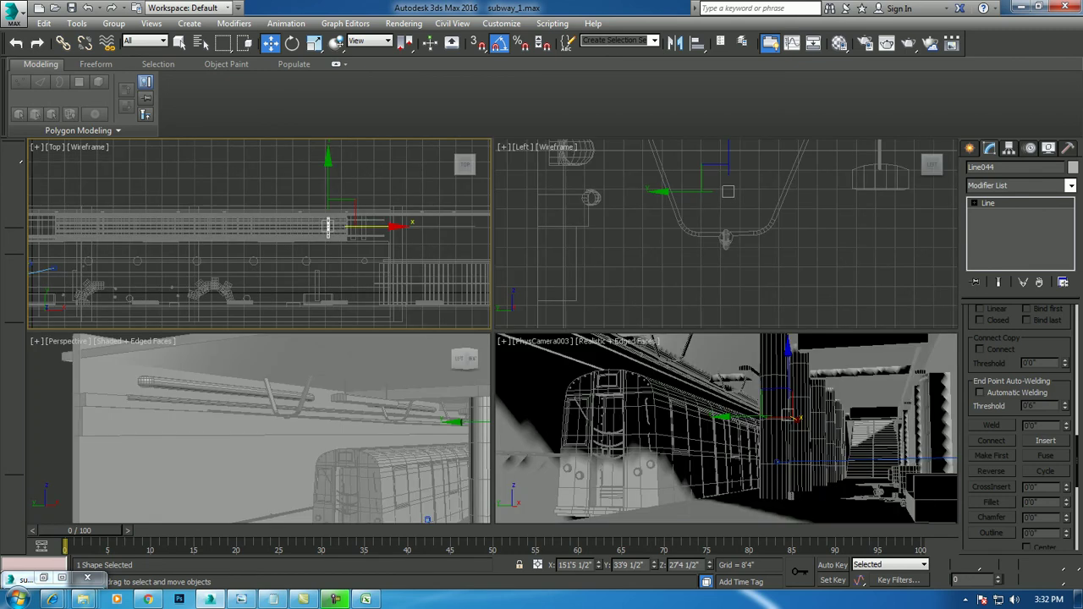
pyautogui.hotkey('alt', 'w')
# Lower the first two cloned brackets slightly to line them up under the ceiling.
pyautogui.keyDown('alt'); pyautogui.moveTo(791, 513); pyautogui.dragTo(677, 474, button='middle'); pyautogui.keyUp('alt')
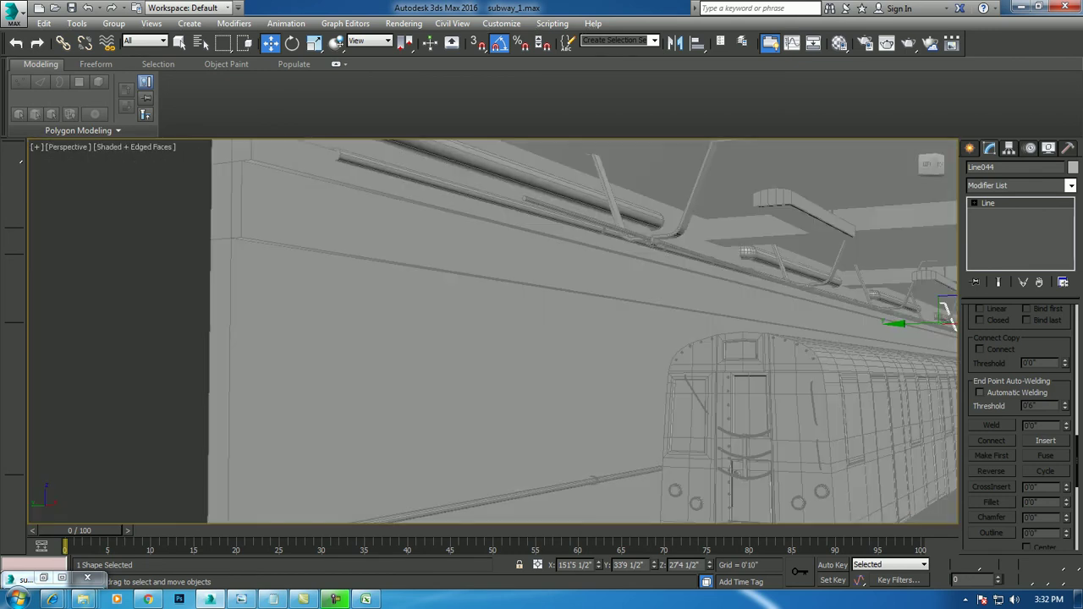
pyautogui.click(584, 360)
pyautogui.press('z')
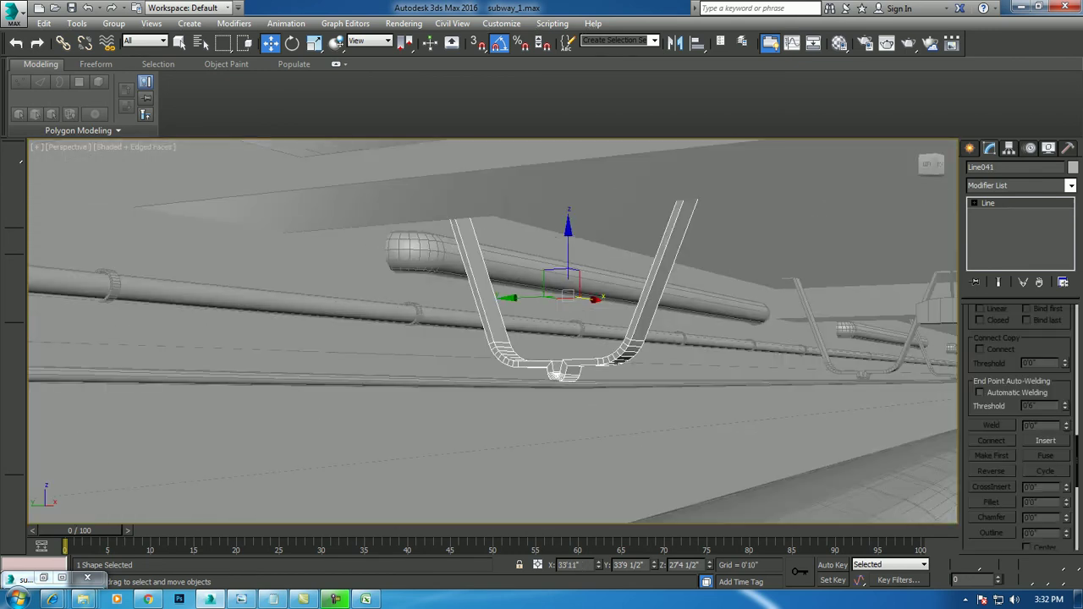
pyautogui.click(987, 203)
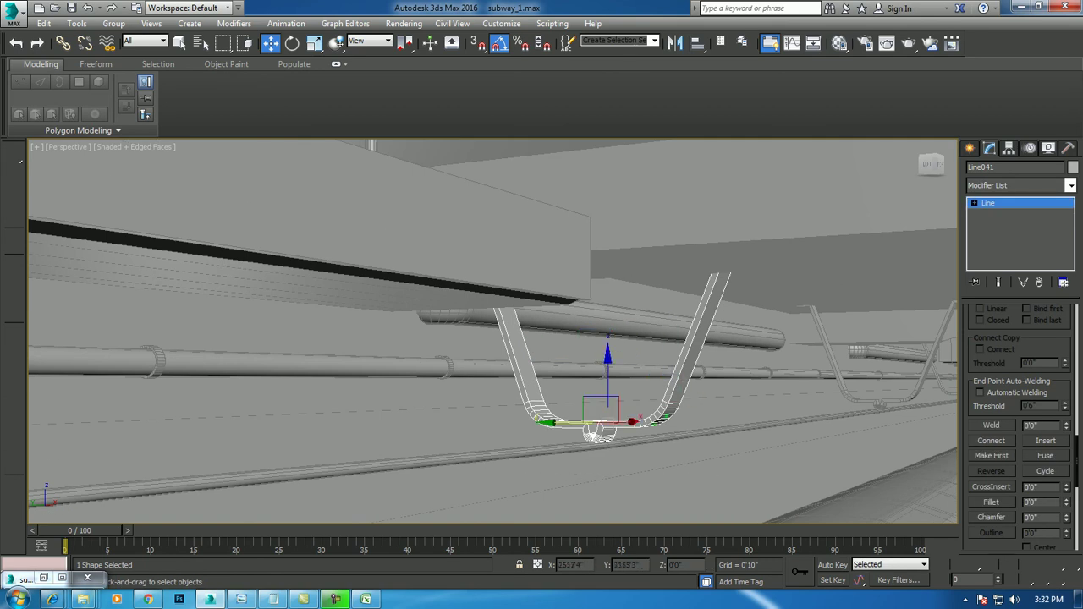
pyautogui.moveTo(608, 372); pyautogui.dragTo(607, 384)
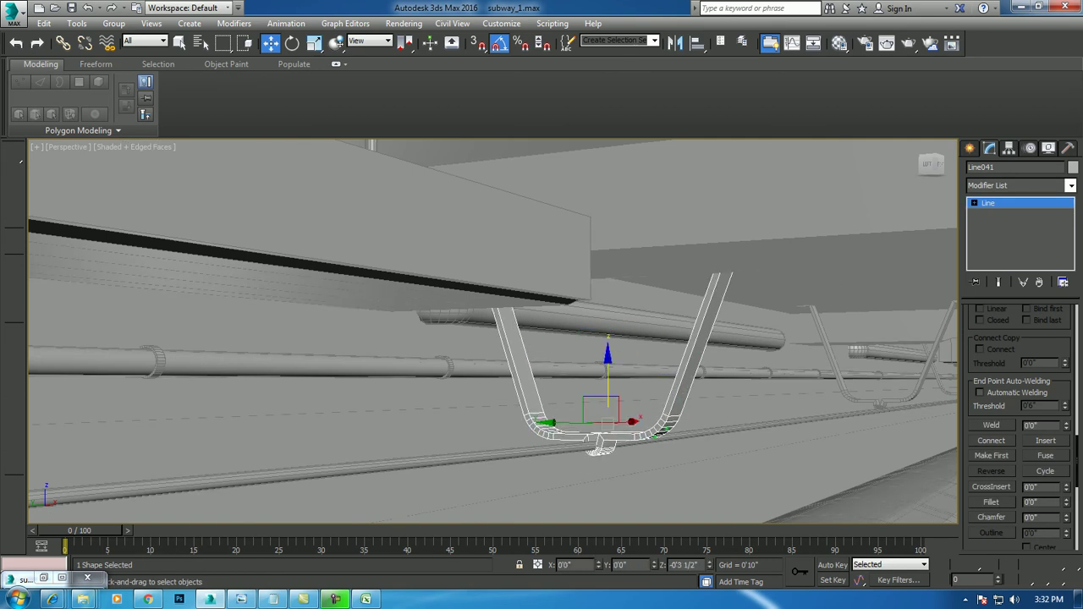
pyautogui.moveTo(541, 355)
pyautogui.keyDown('alt'); pyautogui.mouseDown(button='middle')
pyautogui.moveTo(373, 356)
pyautogui.moveTo(372, 321)
pyautogui.mouseUp(button='middle'); pyautogui.keyUp('alt')
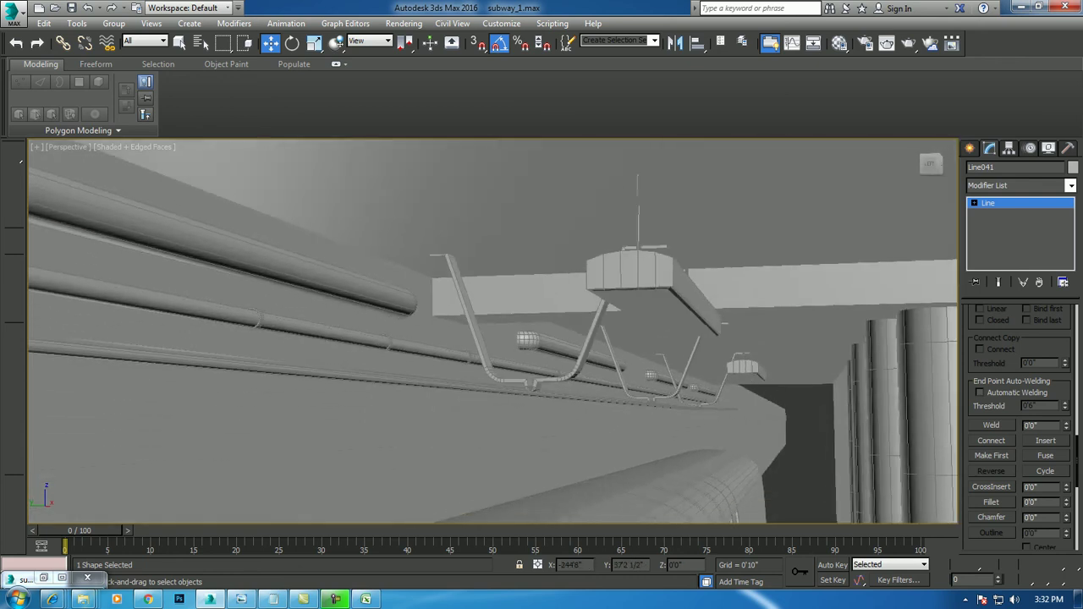
pyautogui.click(531, 383)
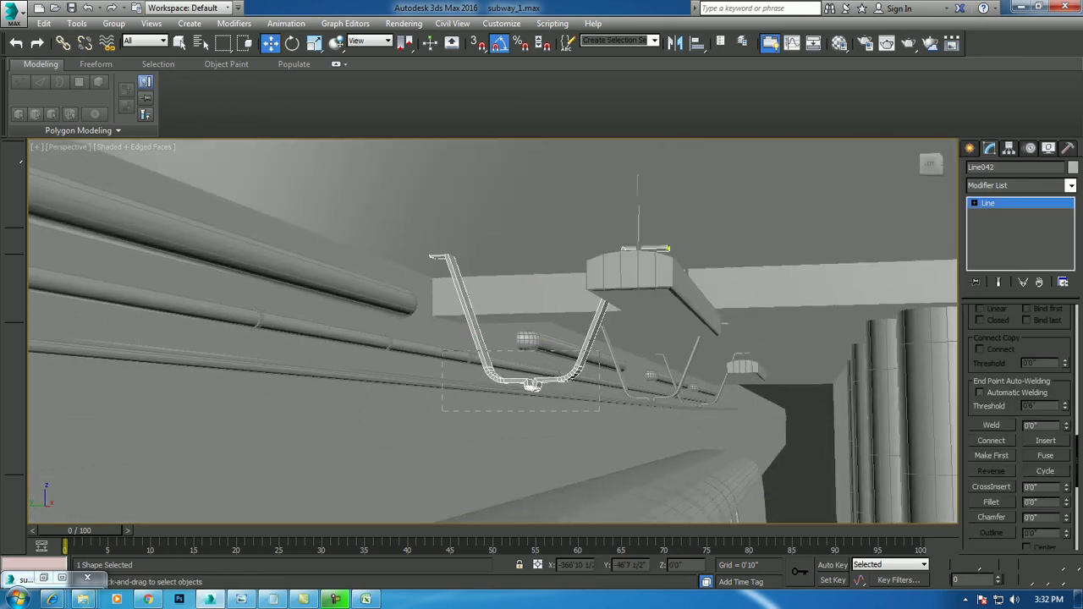
pyautogui.moveTo(531, 385); pyautogui.dragTo(533, 396)
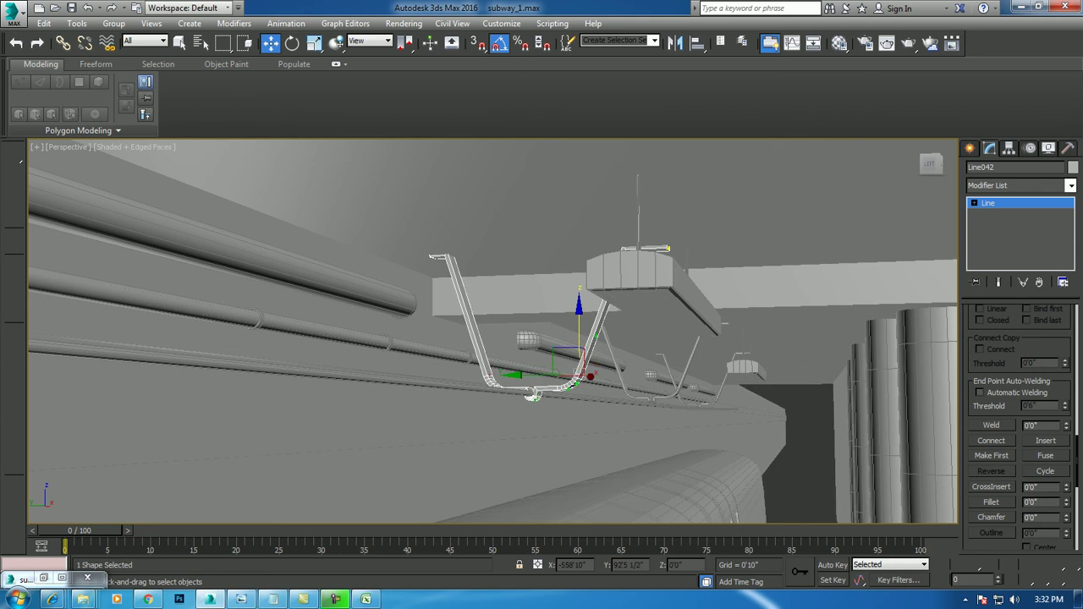
# Select and inspect hangers Line043 and Line044 alongside the train.
pyautogui.press('1')
pyautogui.click(668, 364)
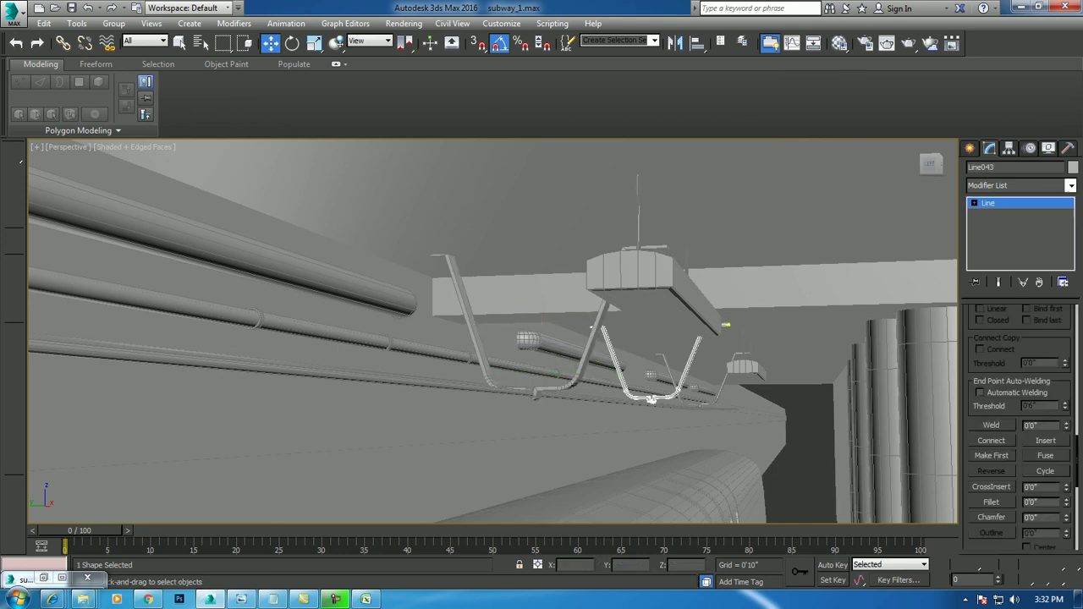
pyautogui.press('z')
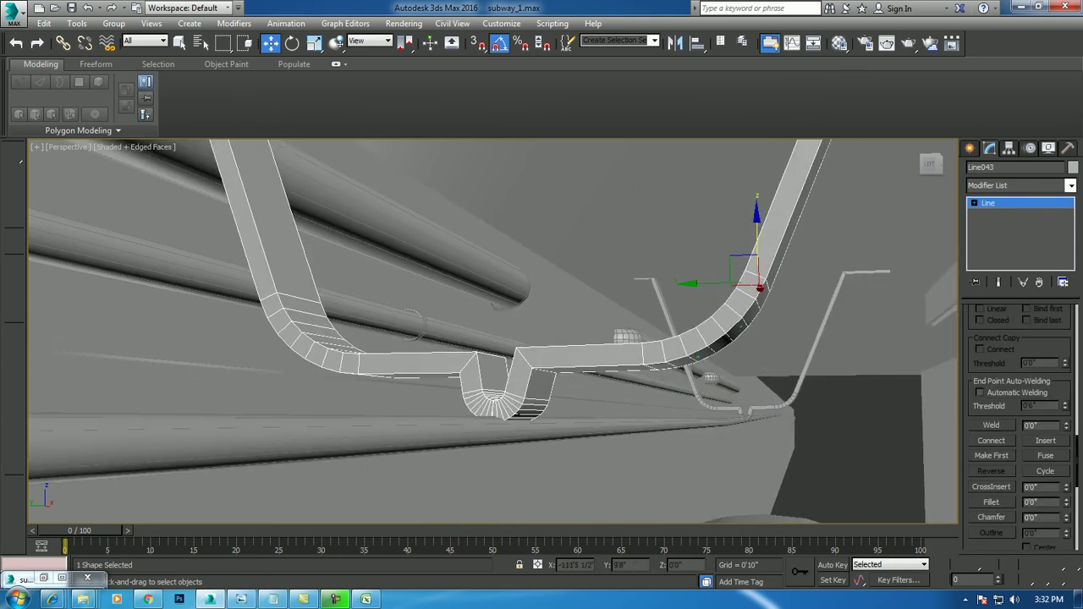
pyautogui.keyDown('alt'); pyautogui.moveTo(507, 338); pyautogui.dragTo(406, 313, button='middle'); pyautogui.keyUp('alt')
pyautogui.hotkey('ctrl', 'd')
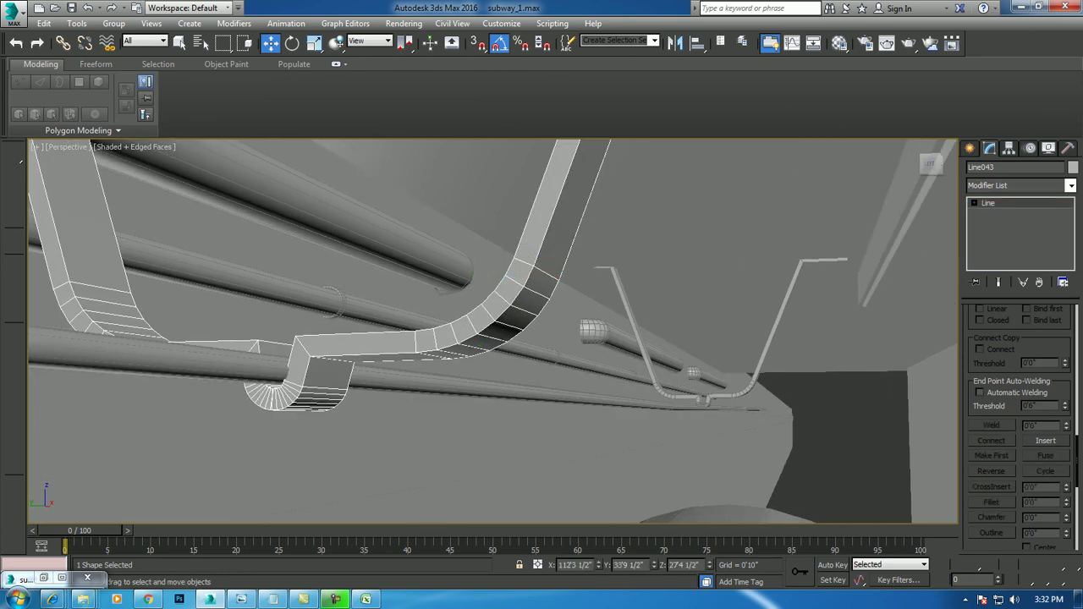
pyautogui.moveTo(554, 404); pyautogui.dragTo(749, 454)
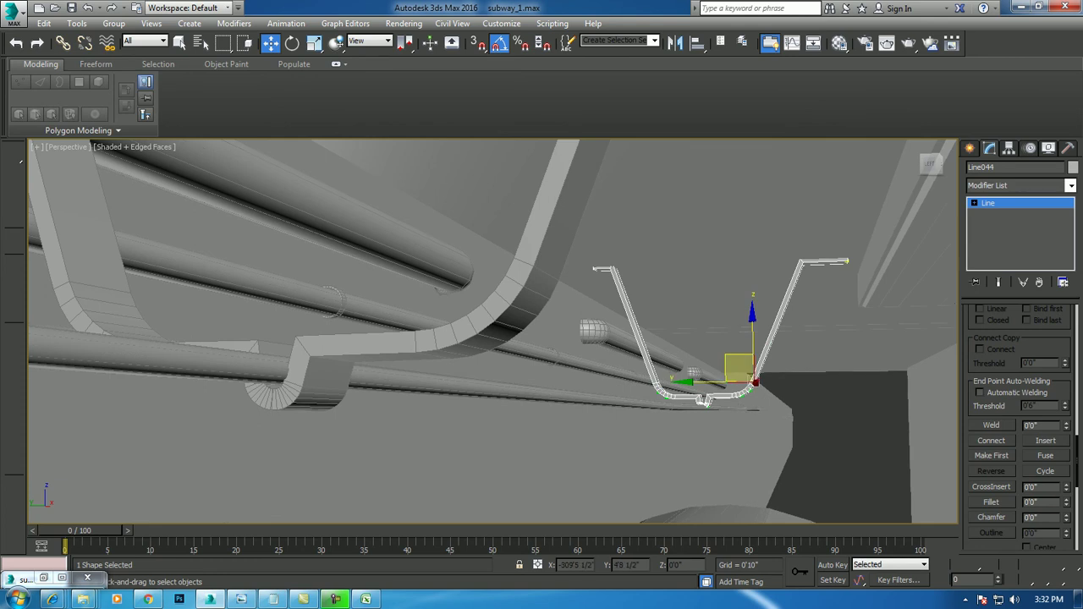
pyautogui.keyDown('alt'); pyautogui.moveTo(542, 339); pyautogui.dragTo(406, 305, button='middle'); pyautogui.keyUp('alt')
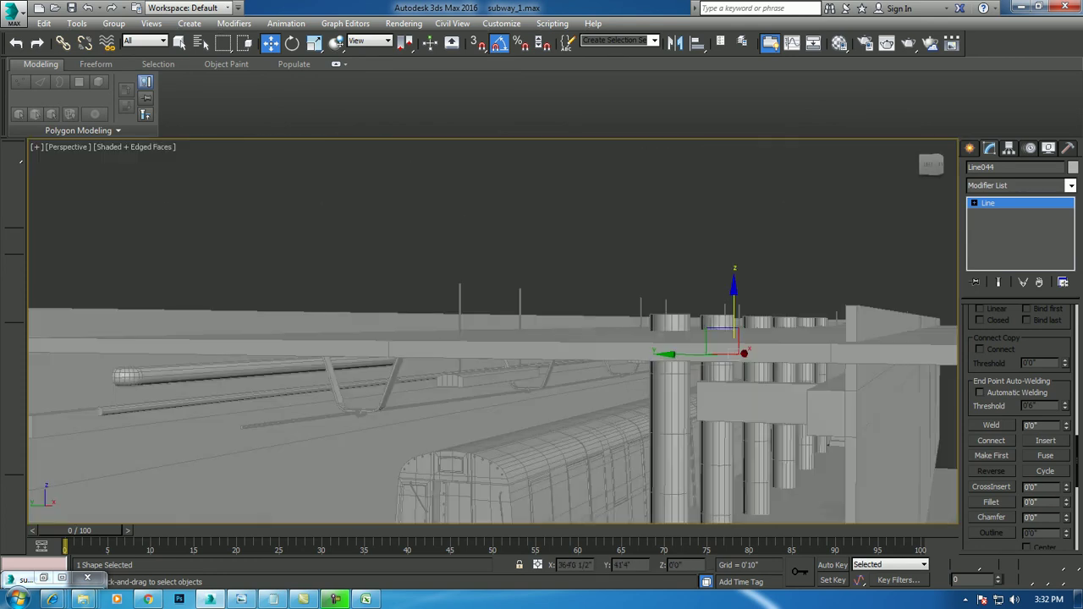
# Switch the viewport to look through PhysCamera003.
pyautogui.press('c')
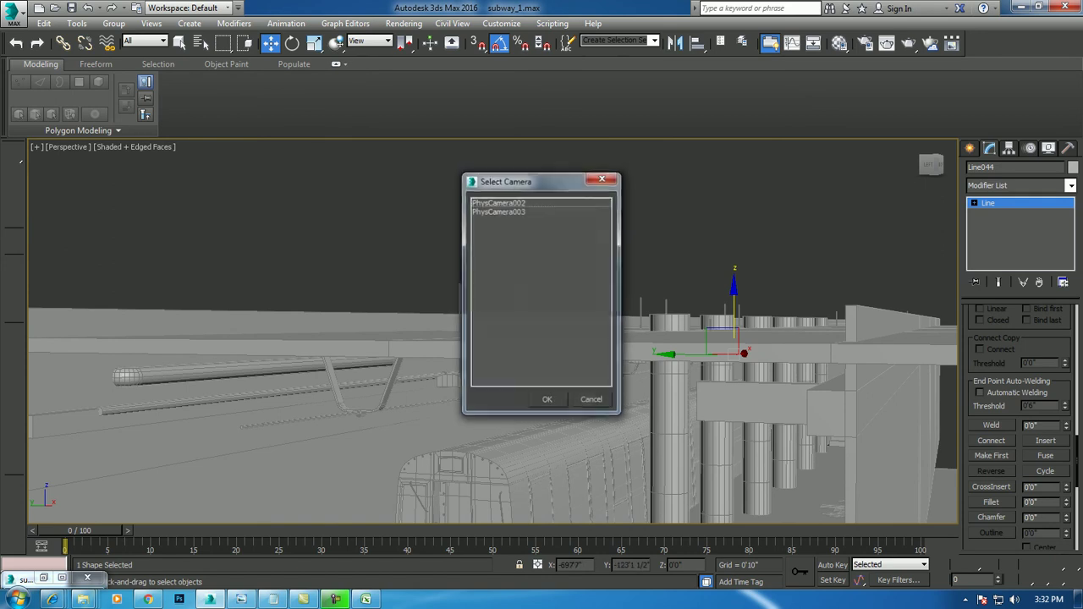
pyautogui.click(499, 210)
pyautogui.press('Return')
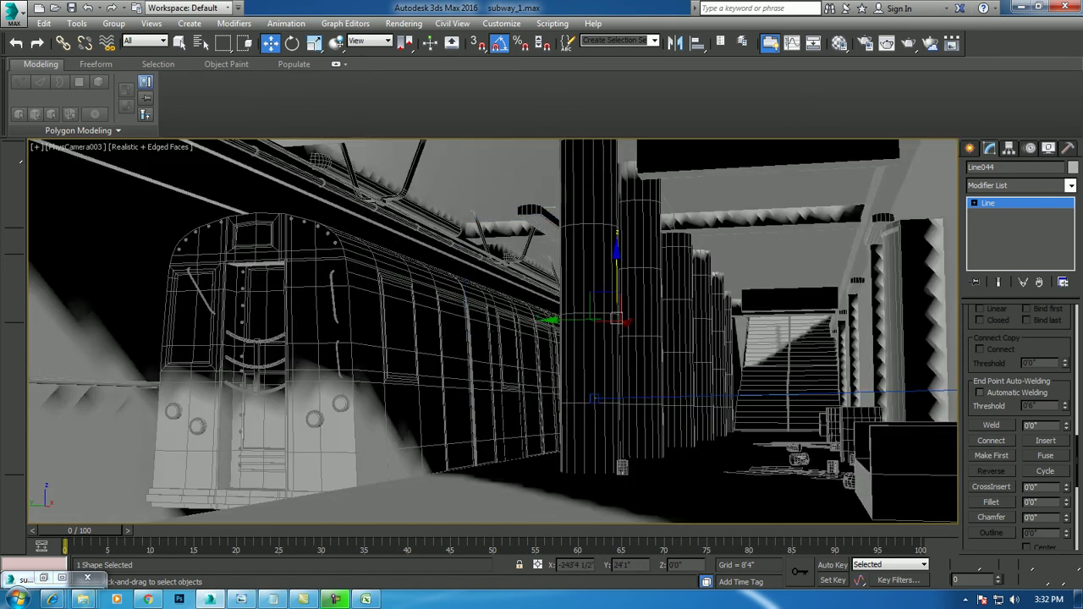
# Save the subway_1 scene and select the ceiling line Line031.
pyautogui.click(13, 17)
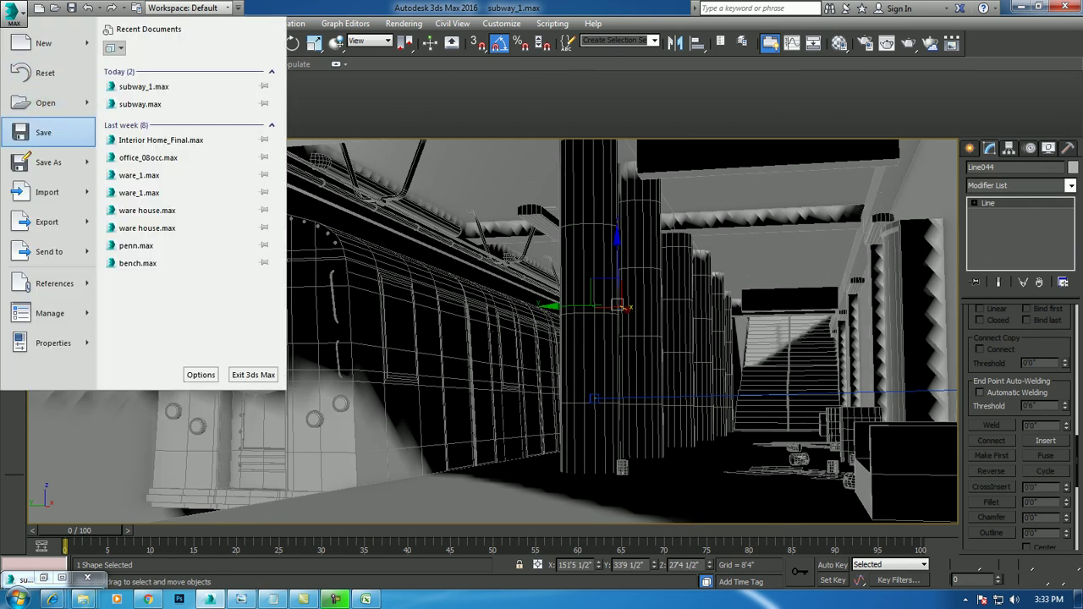
pyautogui.click(39, 133)
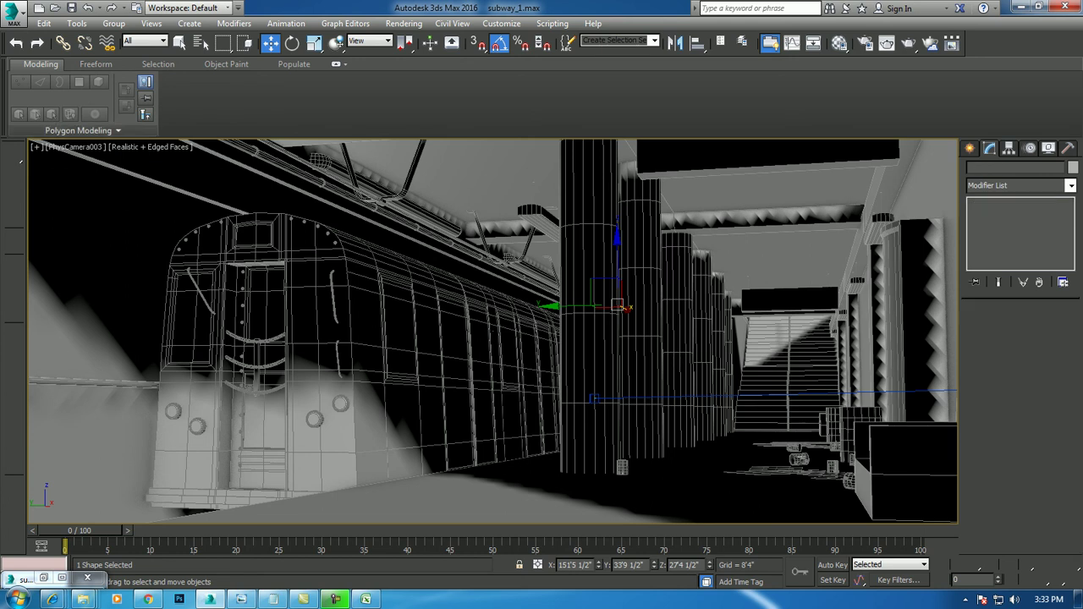
pyautogui.click(524, 279)
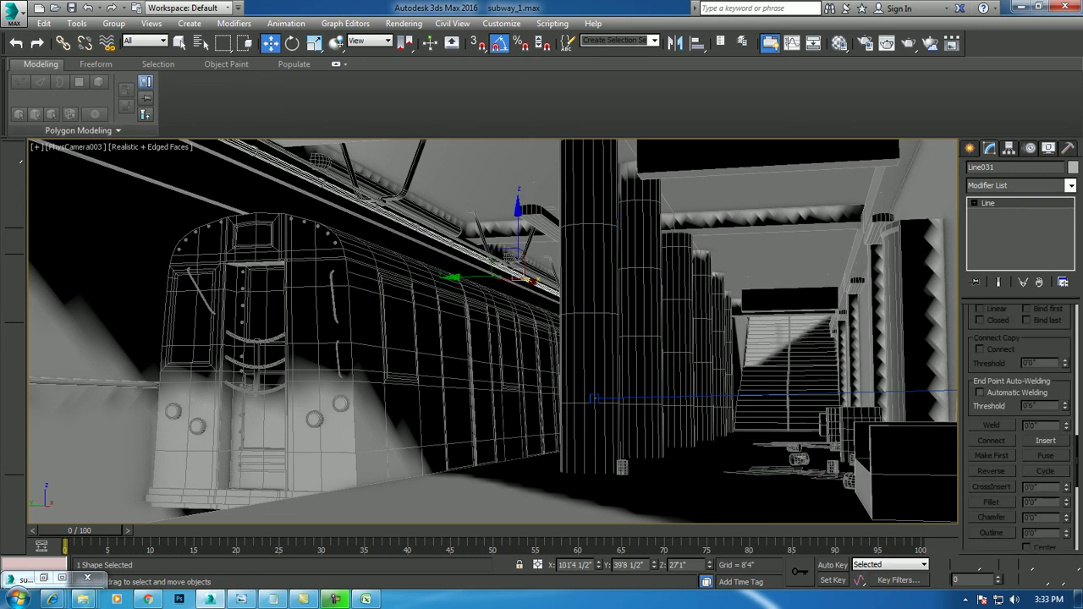
# Clone Line031 to the right-hand wall as Line045 and lower it by 1'.
pyautogui.keyDown('shift'); pyautogui.moveTo(478, 276); pyautogui.dragTo(862, 262); pyautogui.keyUp('shift')
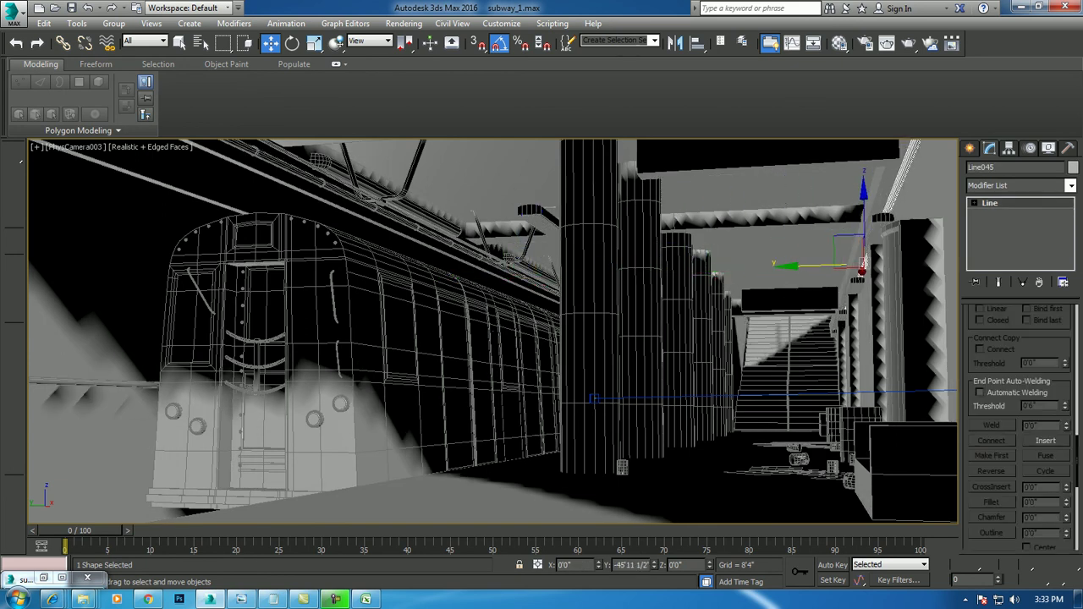
pyautogui.click(544, 356)
pyautogui.press('p')
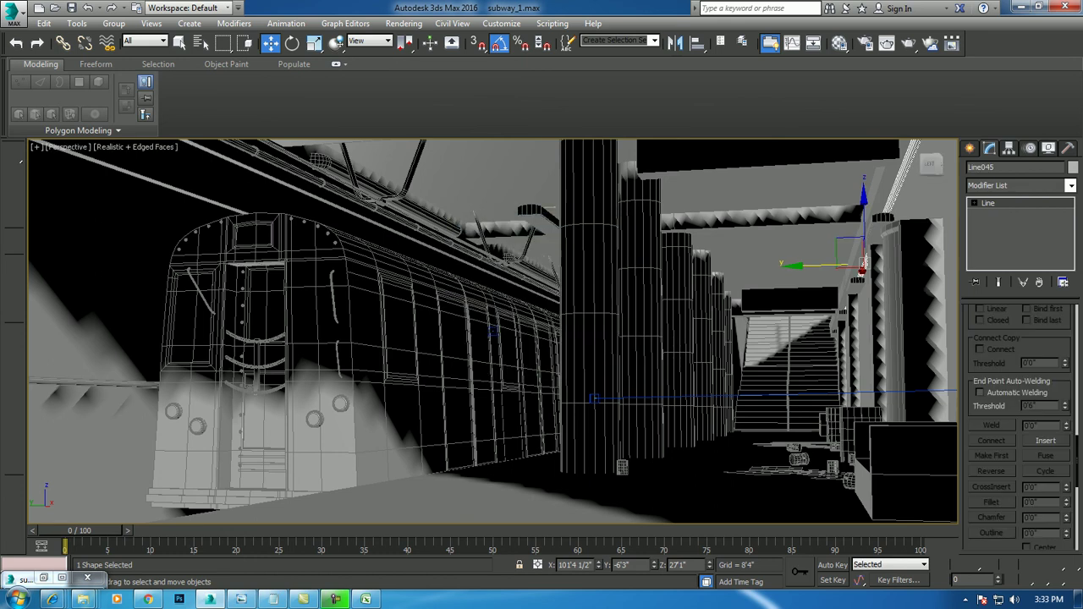
pyautogui.press('z')
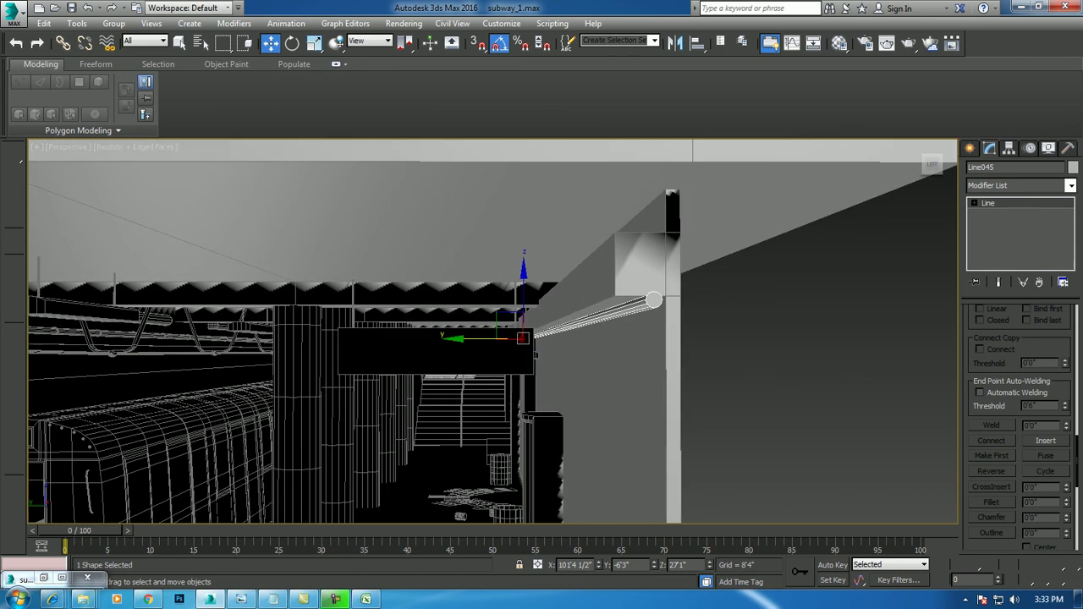
pyautogui.moveTo(523, 279); pyautogui.dragTo(523, 292)
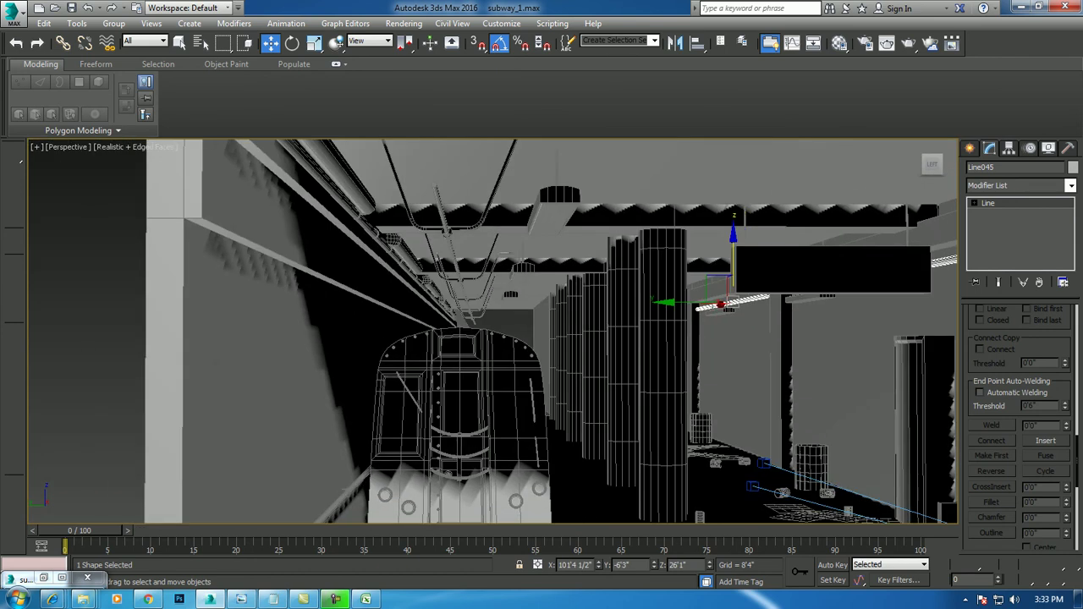
# Shift-drag a copy of the Arc022 bracket along the platform toward the beam.
pyautogui.moveTo(685, 303)
pyautogui.mouseDown()
pyautogui.moveTo(535, 216)
pyautogui.moveTo(941, 214)
pyautogui.mouseUp()
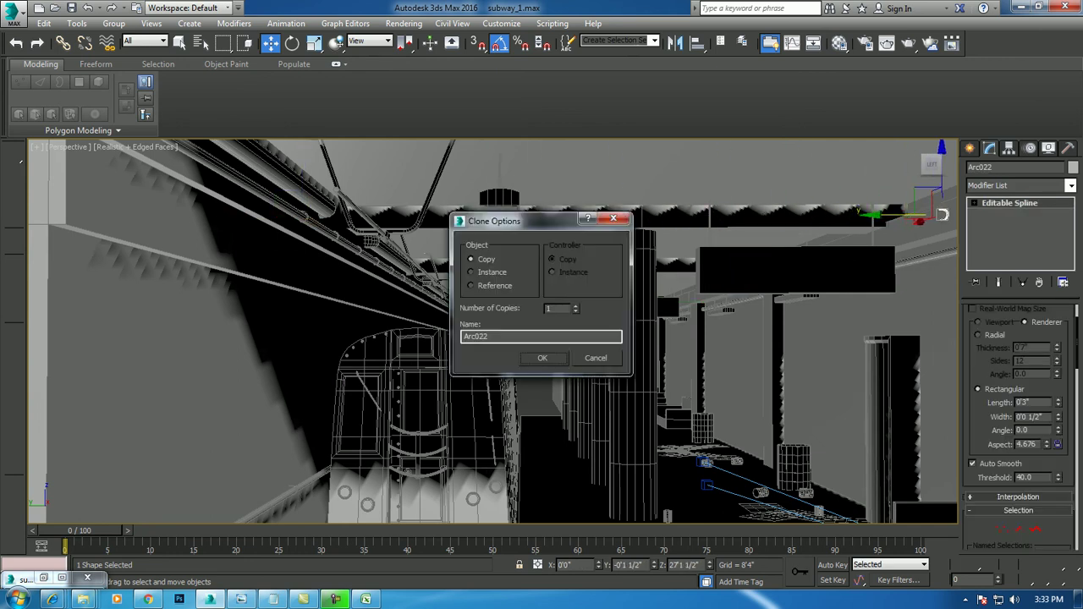
pyautogui.press('Return')
pyautogui.press('z')
pyautogui.keyDown('alt'); pyautogui.moveTo(467, 319); pyautogui.dragTo(445, 227, button='middle'); pyautogui.keyUp('alt')
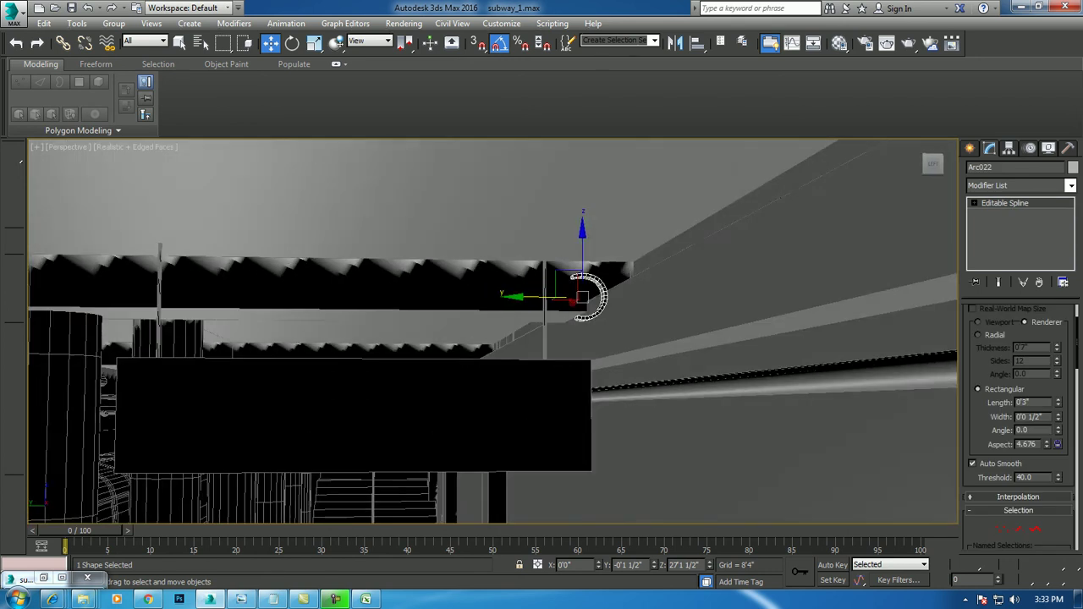
# Abandon a Y mirror, then slide the arc along the beam and raise it onto the pipe.
pyautogui.hotkey('alt', 'm')
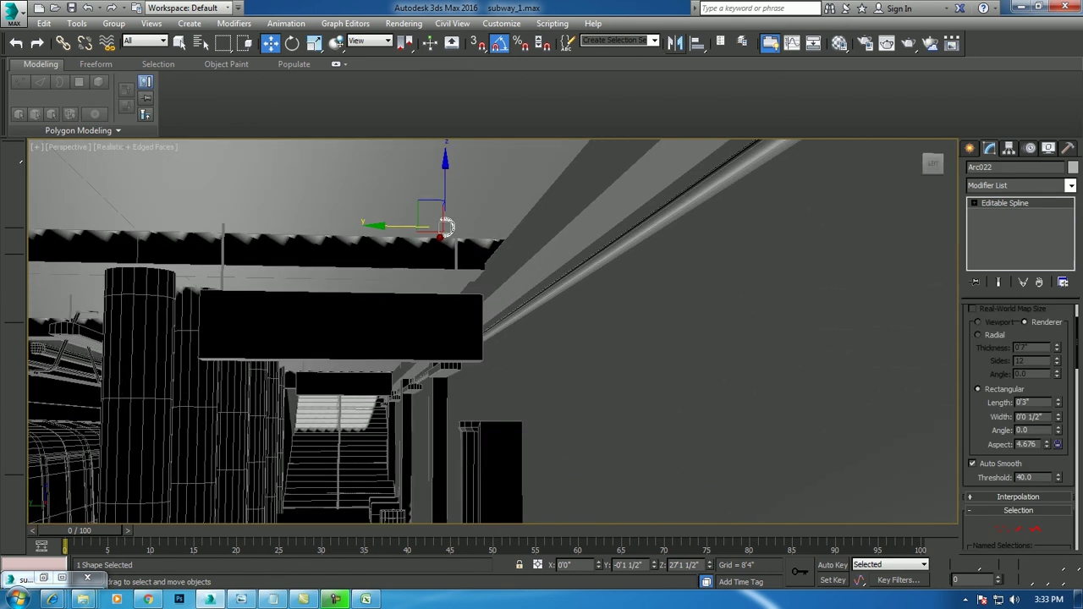
pyautogui.click(512, 245)
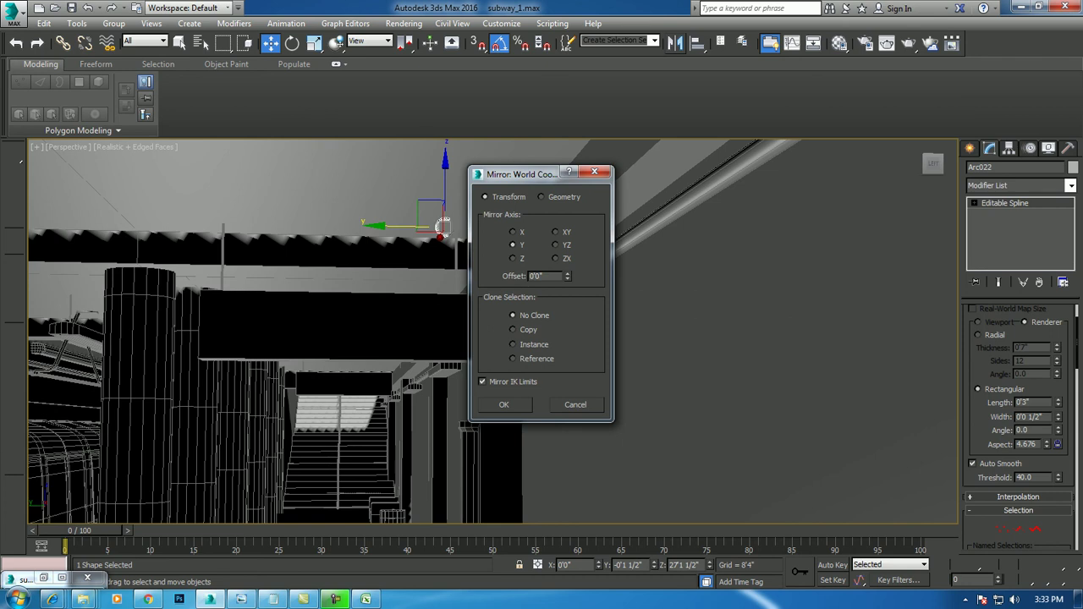
pyautogui.press('Escape')
pyautogui.moveTo(442, 226)
pyautogui.mouseDown()
pyautogui.moveTo(602, 235)
pyautogui.moveTo(604, 265)
pyautogui.mouseUp()
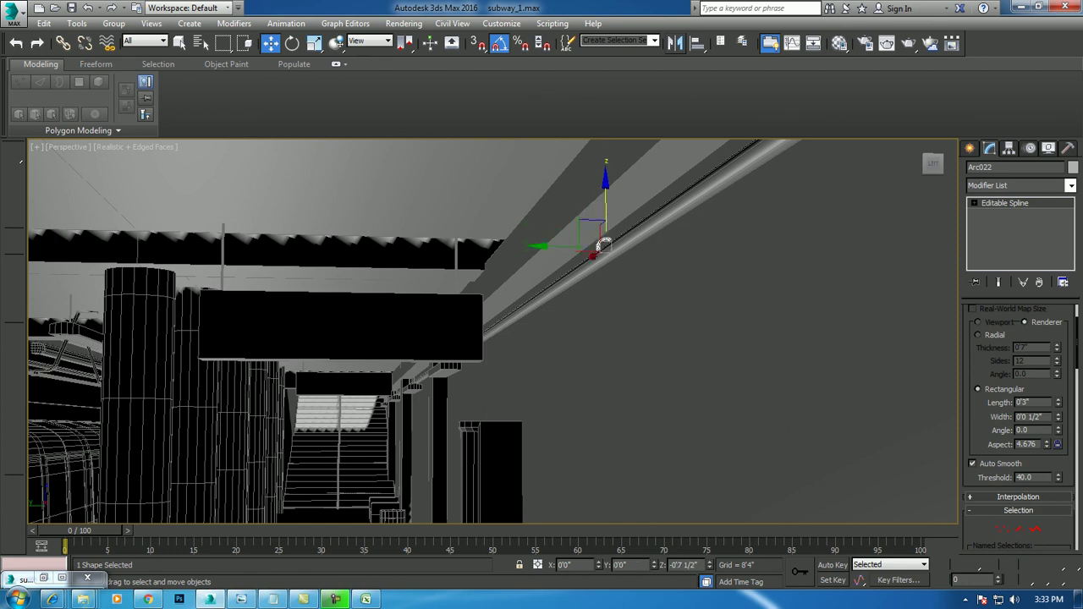
pyautogui.scroll(5, 604, 264)
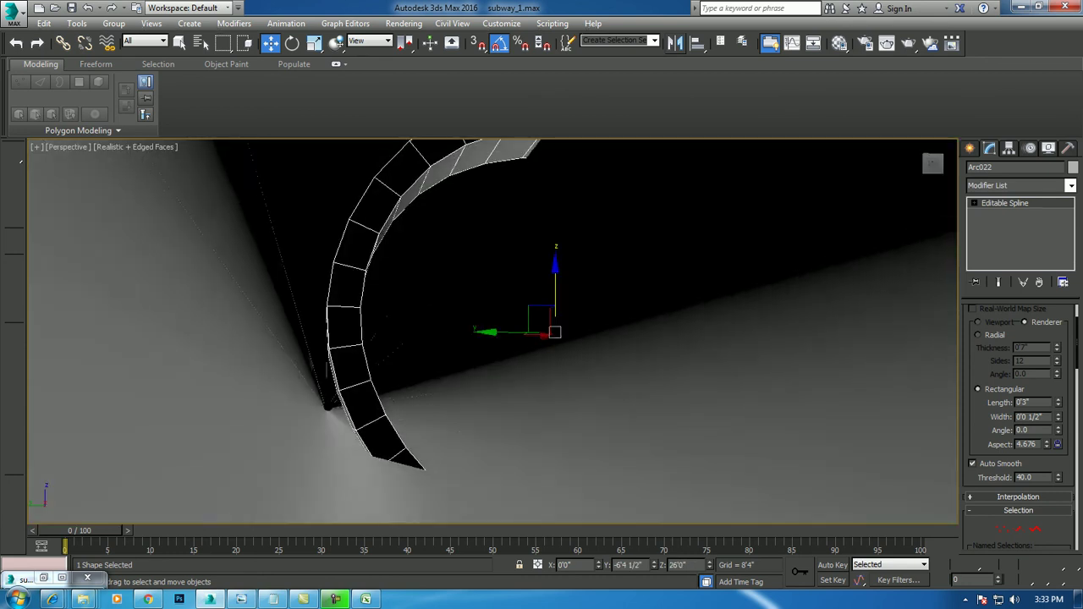
pyautogui.scroll(3, 604, 265)
pyautogui.scroll(-2, 604, 265)
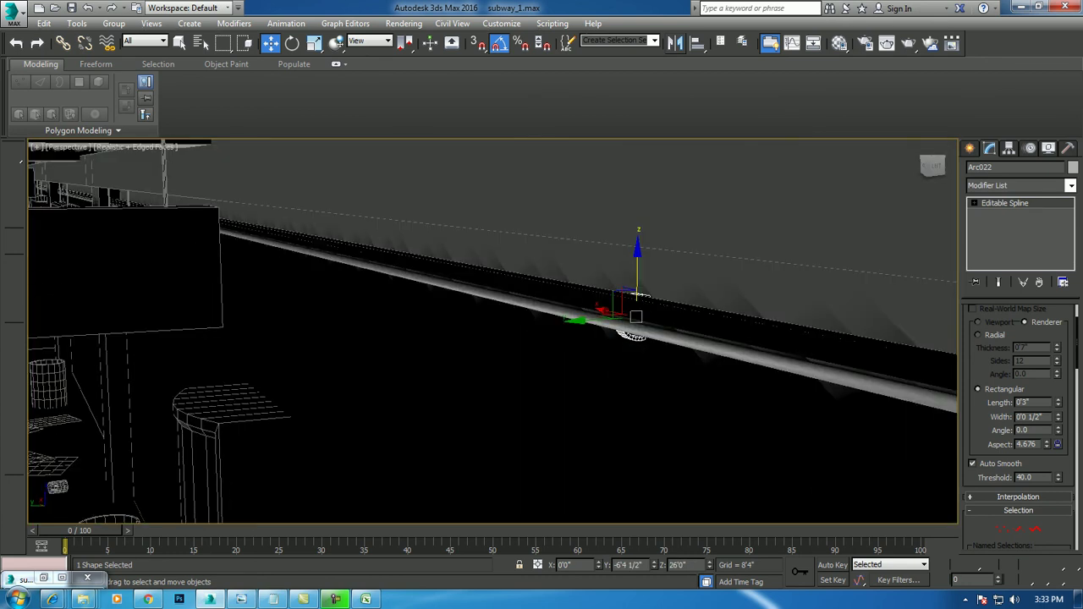
pyautogui.moveTo(635, 316); pyautogui.dragTo(625, 317)
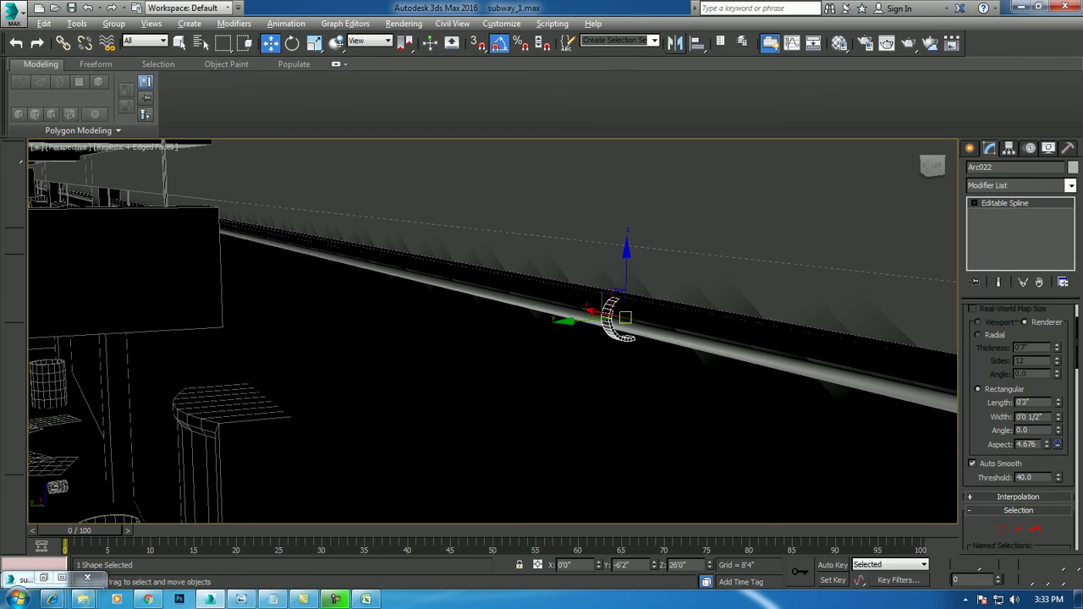
pyautogui.keyDown('alt'); pyautogui.moveTo(624, 317); pyautogui.dragTo(592, 320, button='middle'); pyautogui.keyUp('alt')
pyautogui.moveTo(625, 318); pyautogui.dragTo(623, 315)
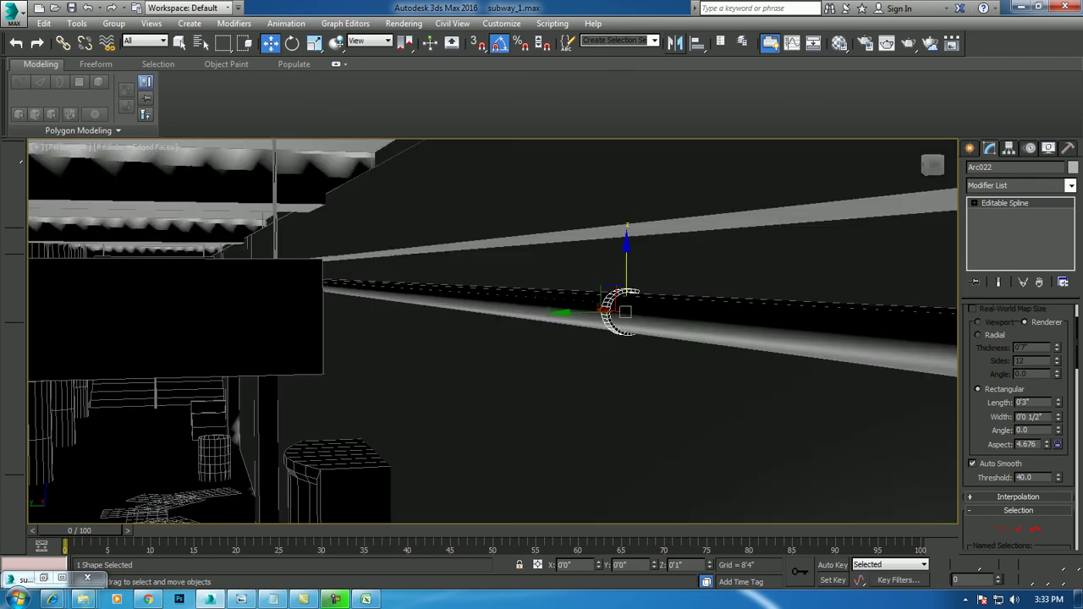
pyautogui.scroll(2, 617, 304)
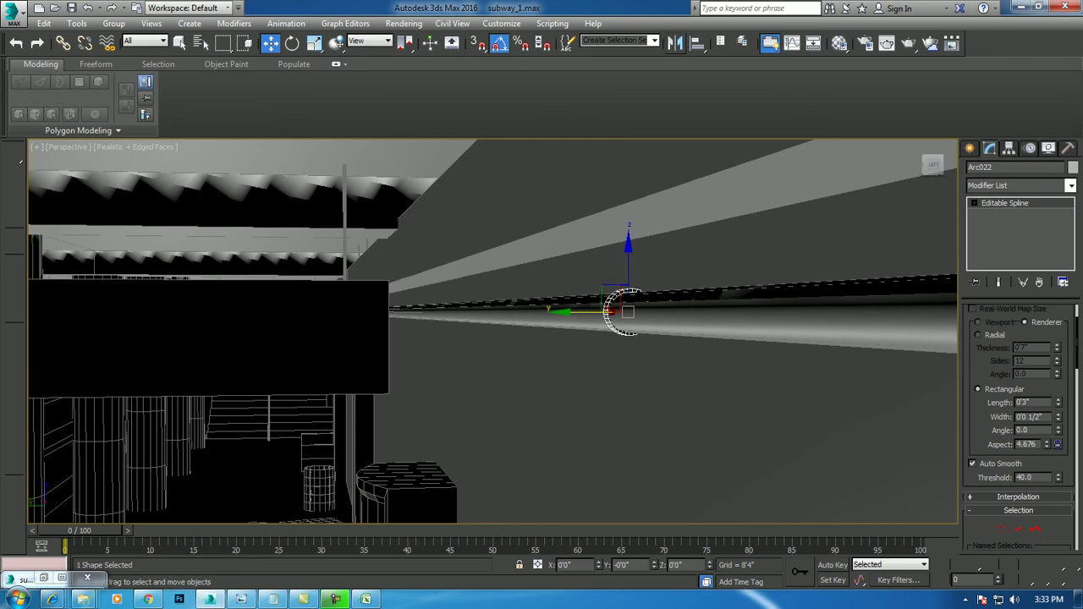
# Scale the arc to 94.725%, check it in the Left view, and Shift-drag copies along the platform.
pyautogui.press('r')
pyautogui.keyDown('alt'); pyautogui.moveTo(625, 315); pyautogui.dragTo(643, 330, button='middle'); pyautogui.keyUp('alt')
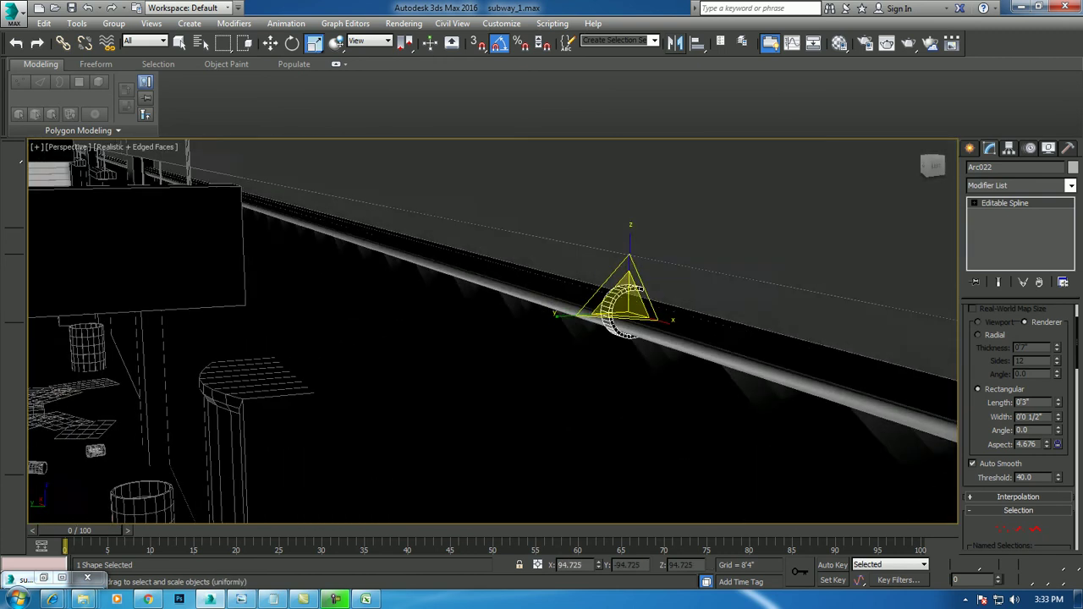
pyautogui.hotkey('alt', 'w')
pyautogui.hotkey('alt', 'w')
pyautogui.press('z')
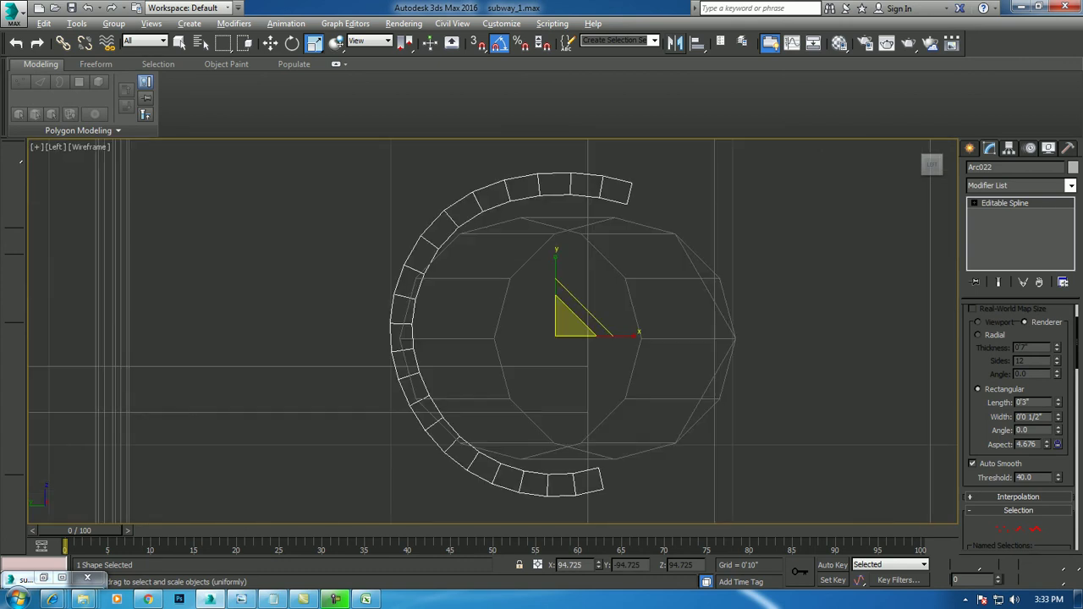
pyautogui.hotkey('shift', 'z')
pyautogui.hotkey('alt', 'w')
pyautogui.hotkey('alt', 'w')
pyautogui.hotkey('alt', 'w')
pyautogui.hotkey('alt', 'w')
pyautogui.press('w')
pyautogui.moveTo(335, 326)
pyautogui.keyDown('shift'); pyautogui.mouseDown()
pyautogui.moveTo(549, 327)
pyautogui.moveTo(498, 327)
pyautogui.mouseUp(); pyautogui.keyUp('shift')
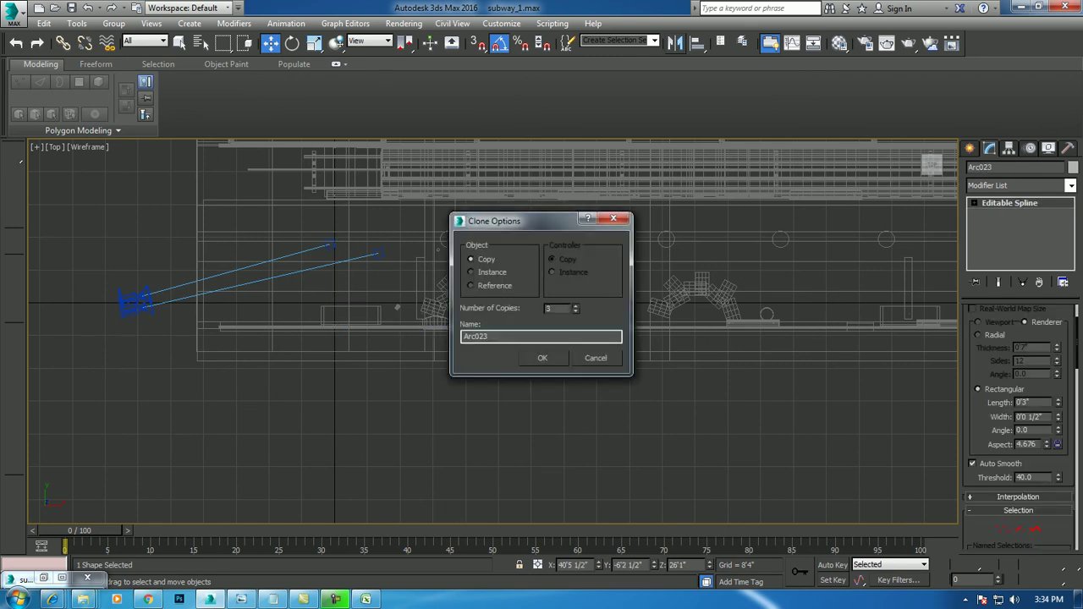
# Create three copies of the arc bracket along the platform and clear the selection.
pyautogui.press('Return')
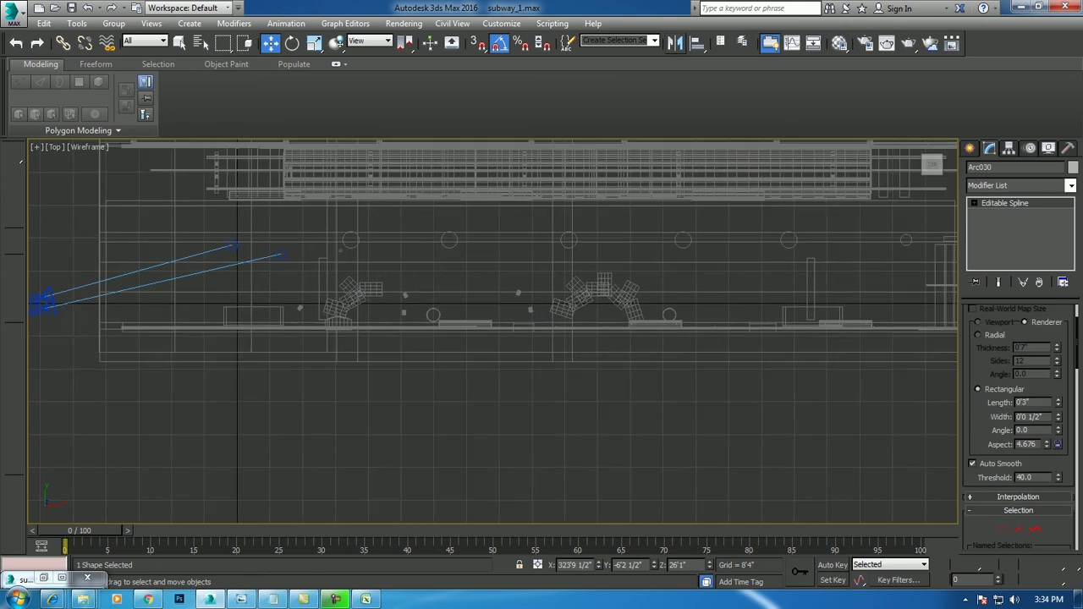
pyautogui.moveTo(948, 330); pyautogui.dragTo(851, 332, button='middle')
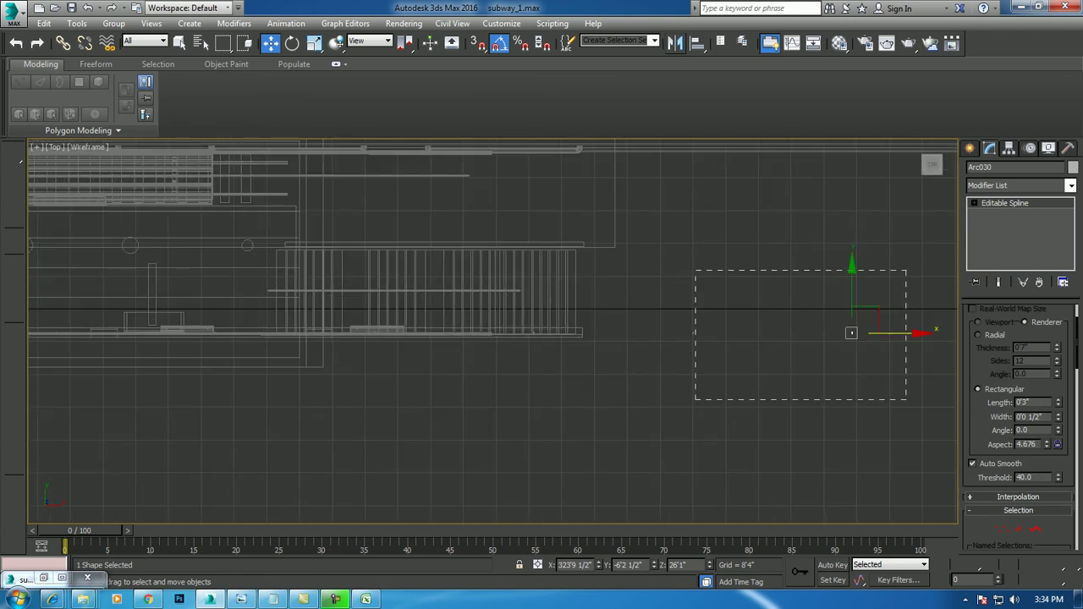
pyautogui.click(575, 334)
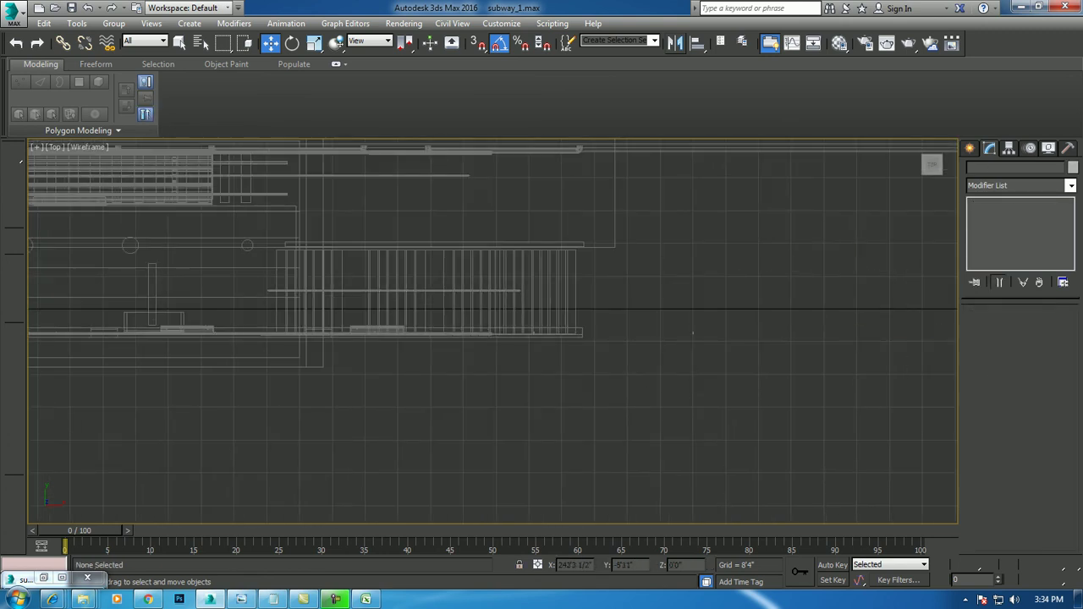
pyautogui.click(692, 332)
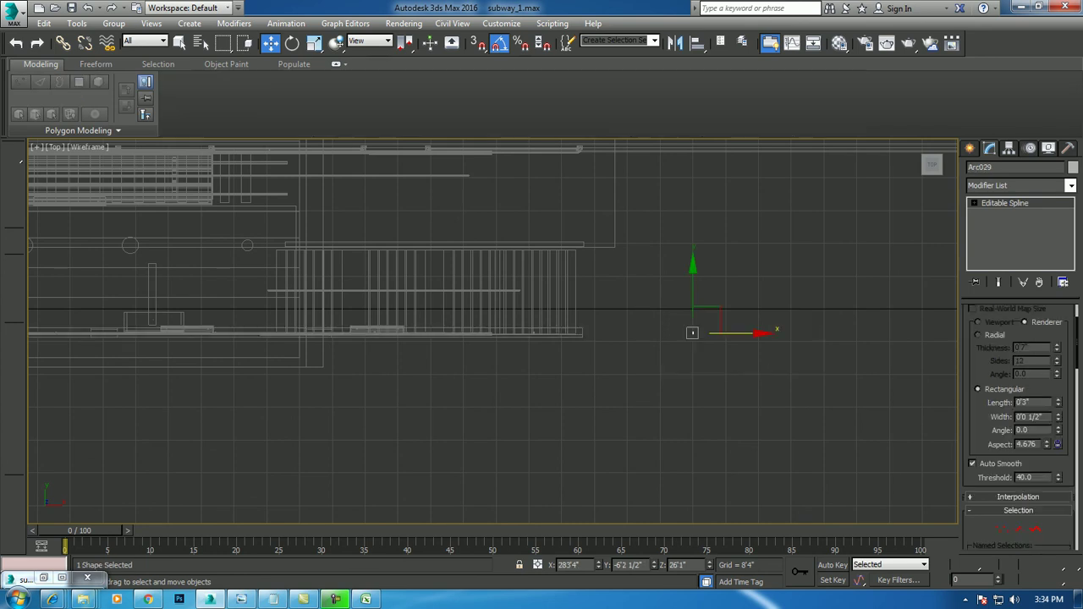
# Show PhysCamera003 in the enlarged realistic perspective viewport.
pyautogui.hotkey('alt', 'w')
pyautogui.click(745, 423)
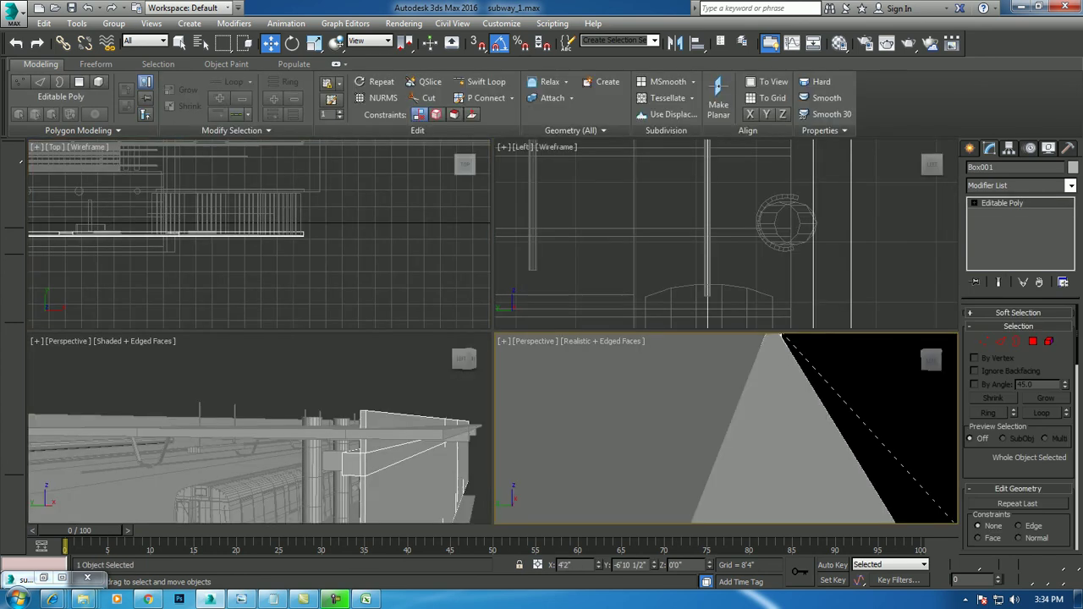
pyautogui.hotkey('alt', 'w')
pyautogui.press('c')
pyautogui.doubleClick(497, 210)
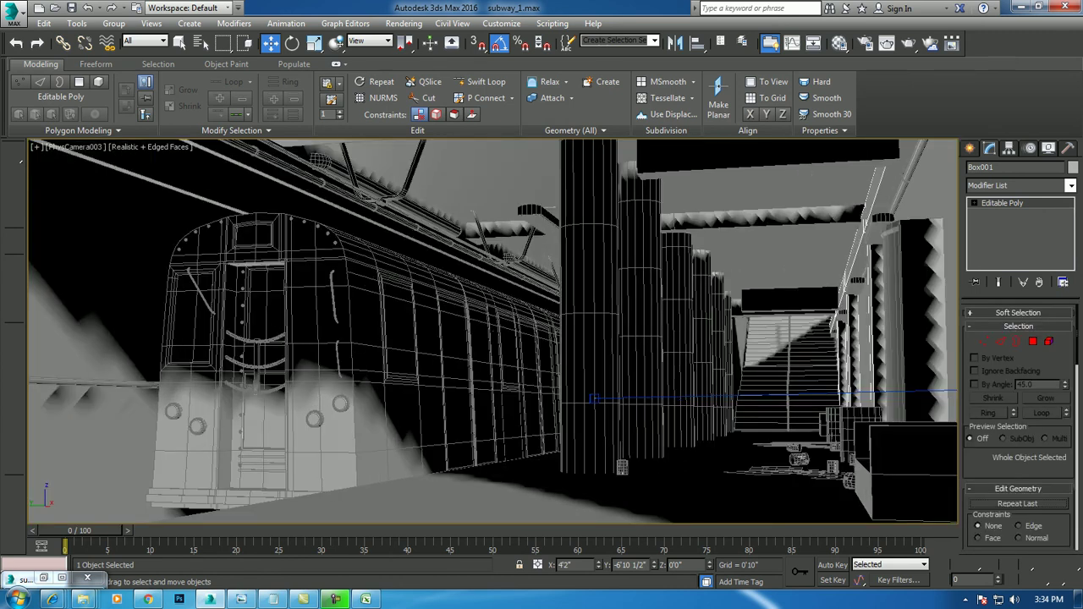
# Turn on Expert Mode and toggle the camera view between Shaded and Realistic shading.
pyautogui.hotkey('ctrl', 'x')
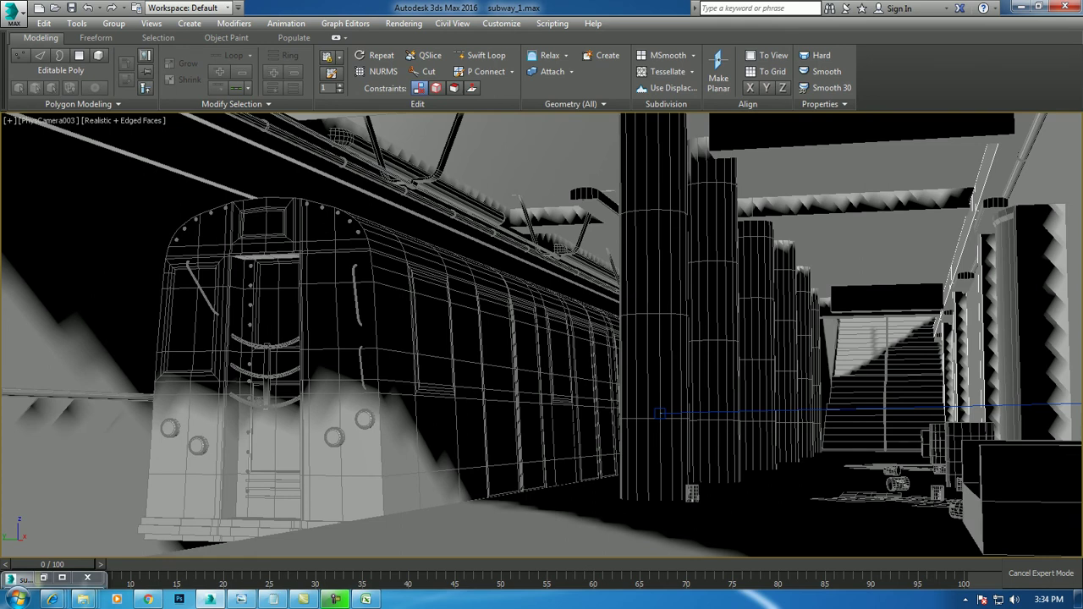
pyautogui.click(131, 120)
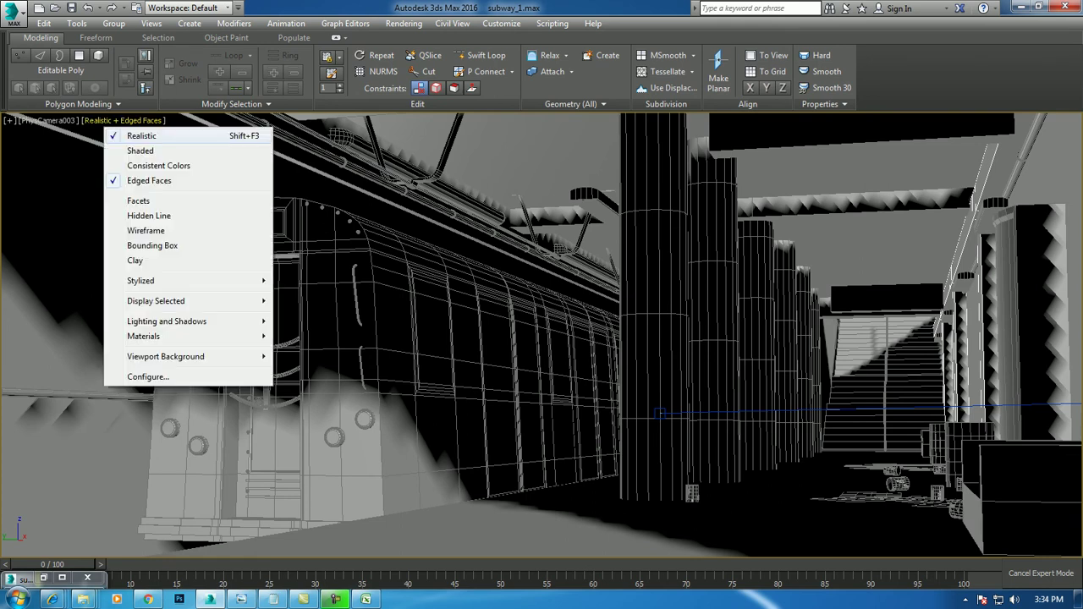
pyautogui.click(127, 136)
pyautogui.click(127, 120)
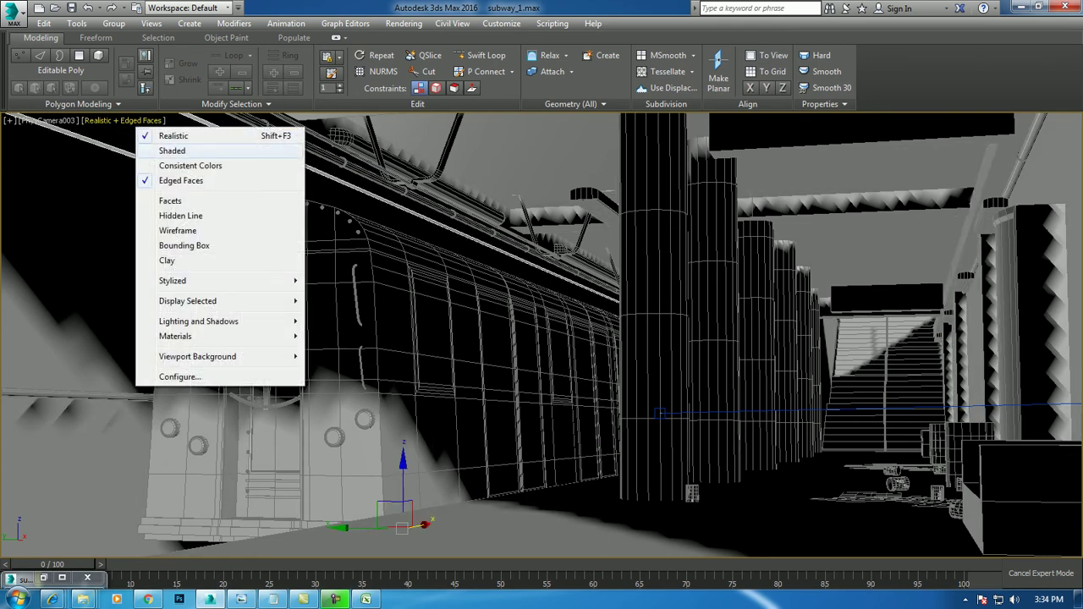
pyautogui.click(172, 150)
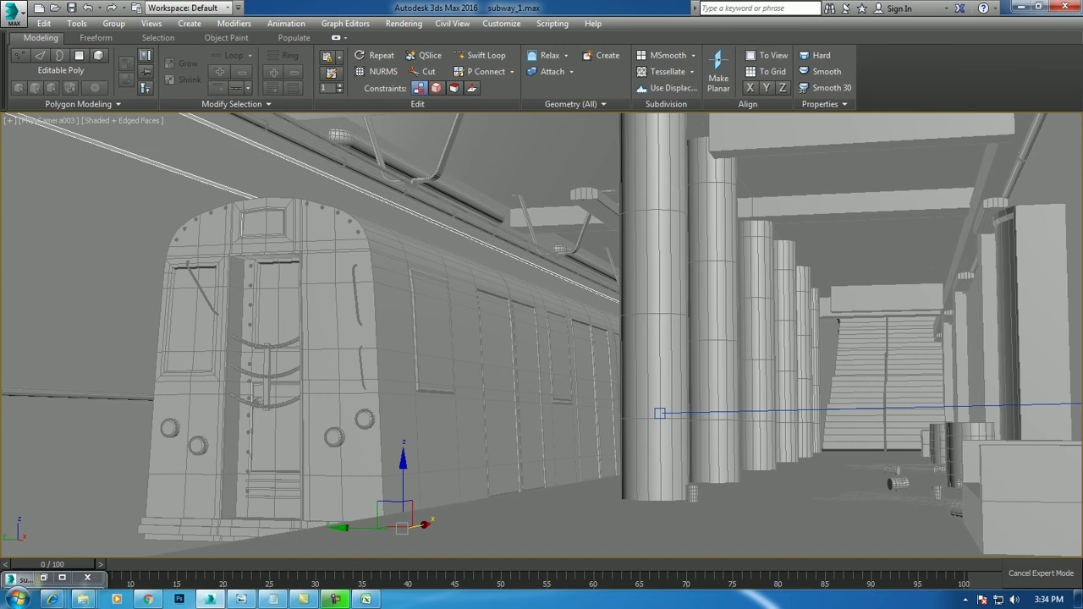
pyautogui.click(127, 120)
pyautogui.click(174, 137)
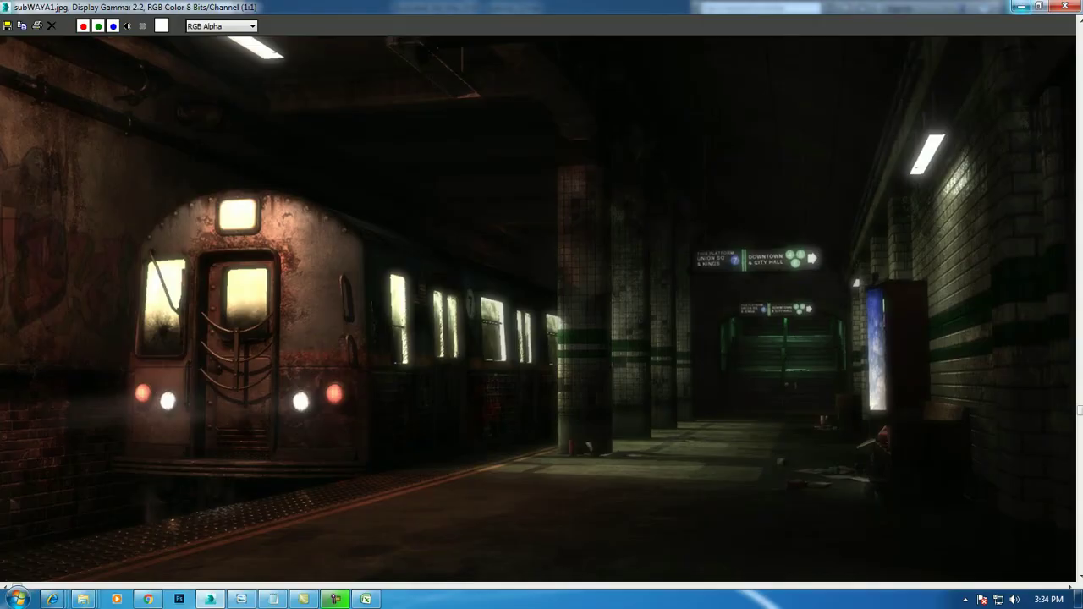
# Compare the scene with the subWAYA1.jpg reference image, then minimize it again.
pyautogui.click(1021, 6)
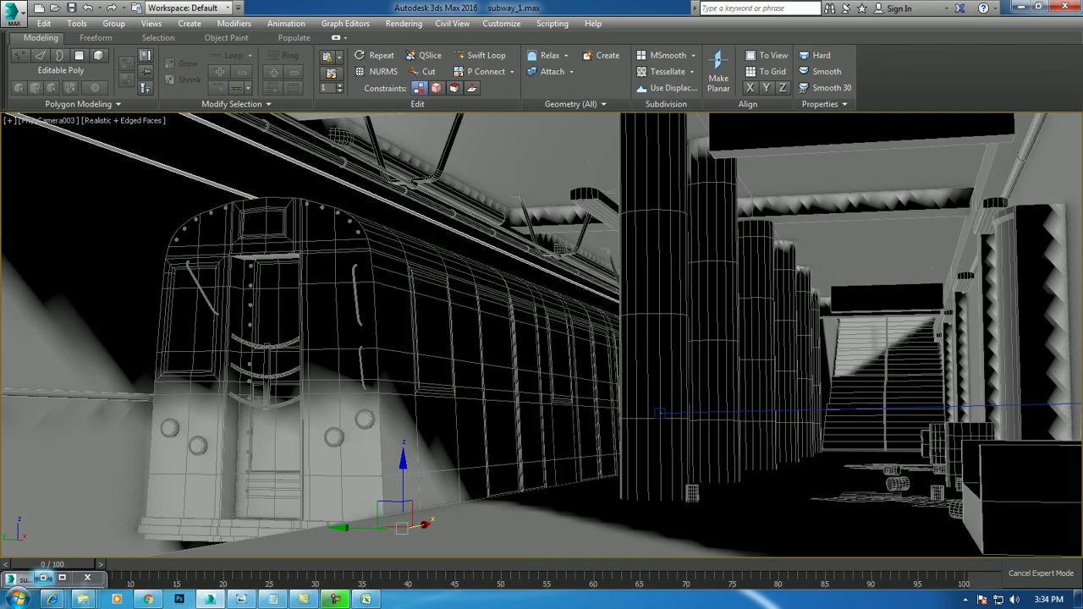
pyautogui.click(46, 578)
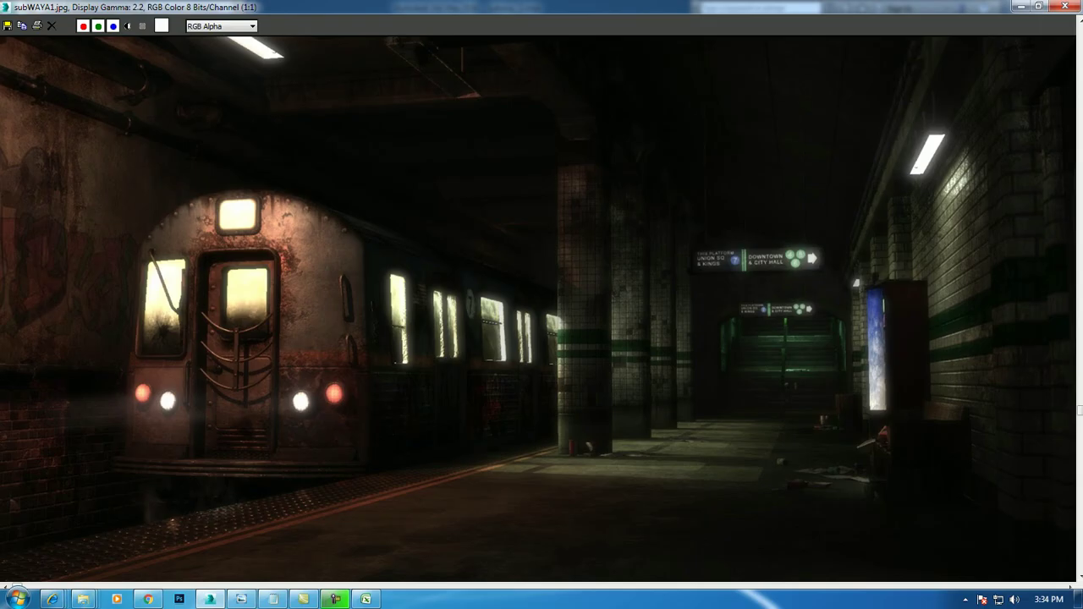
pyautogui.click(1021, 6)
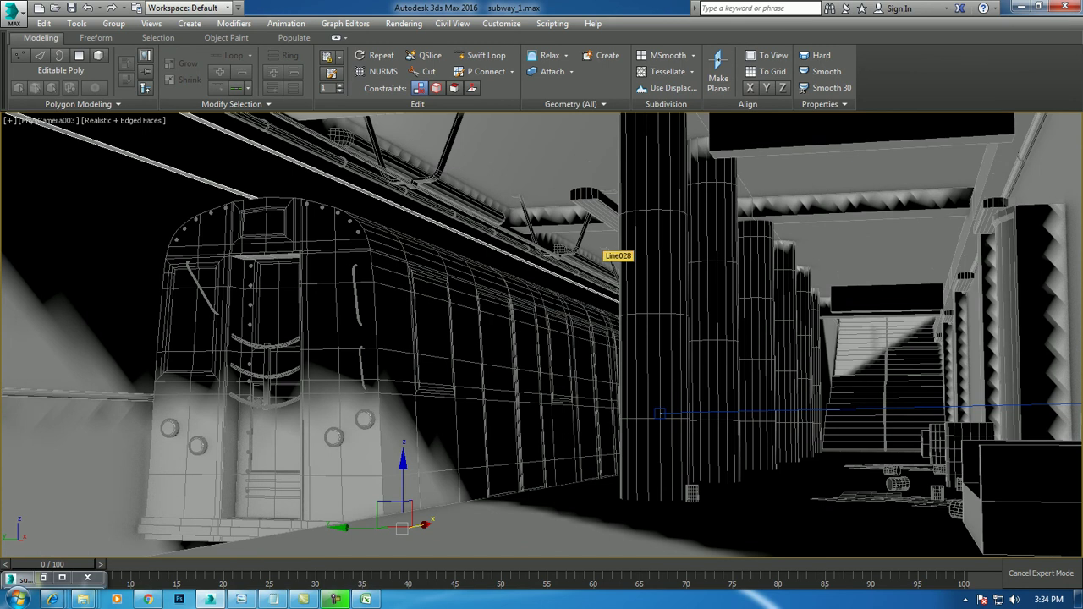
# Maximize the Left view in wireframe, centre the scene and select the train, Box004.
pyautogui.hotkey('alt', 'w')
pyautogui.rightClick(761, 254)
pyautogui.hotkey('alt', 'w')
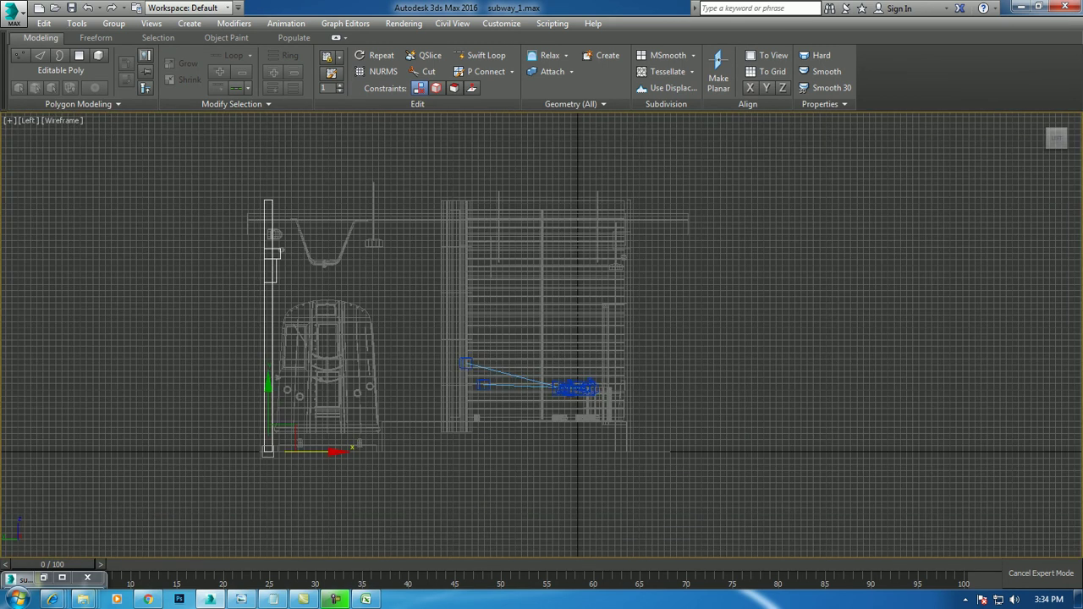
pyautogui.moveTo(542, 339); pyautogui.dragTo(697, 313, button='middle')
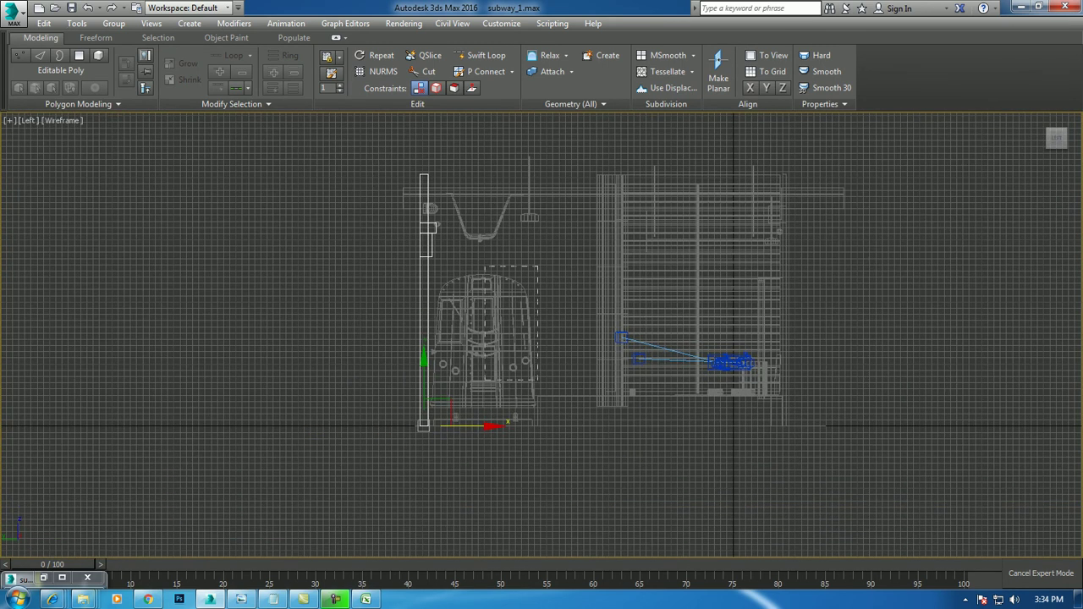
pyautogui.click(432, 351)
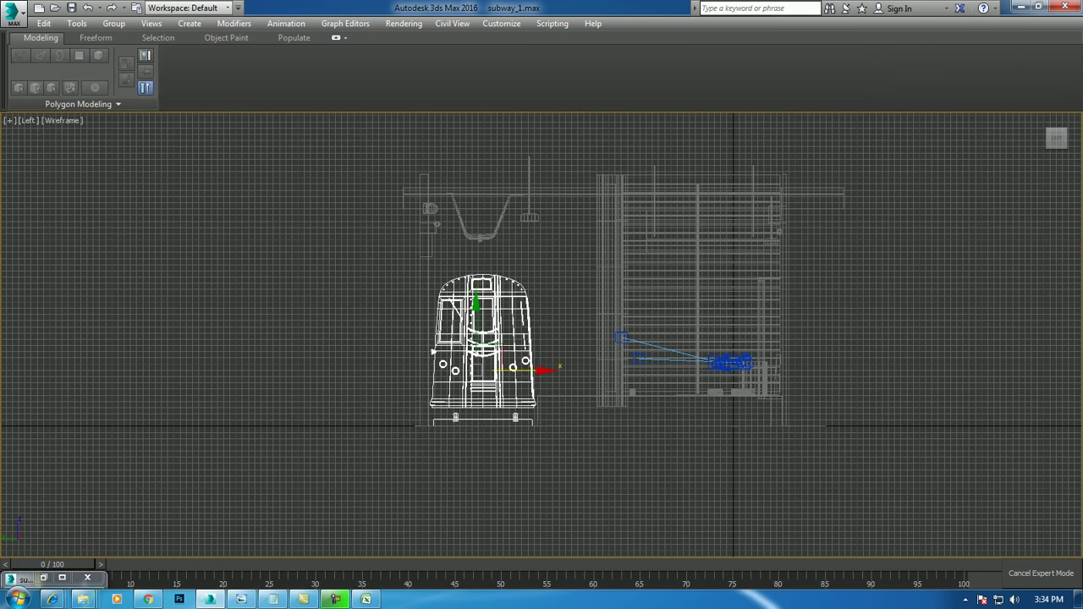
pyautogui.scroll(2, 501, 353)
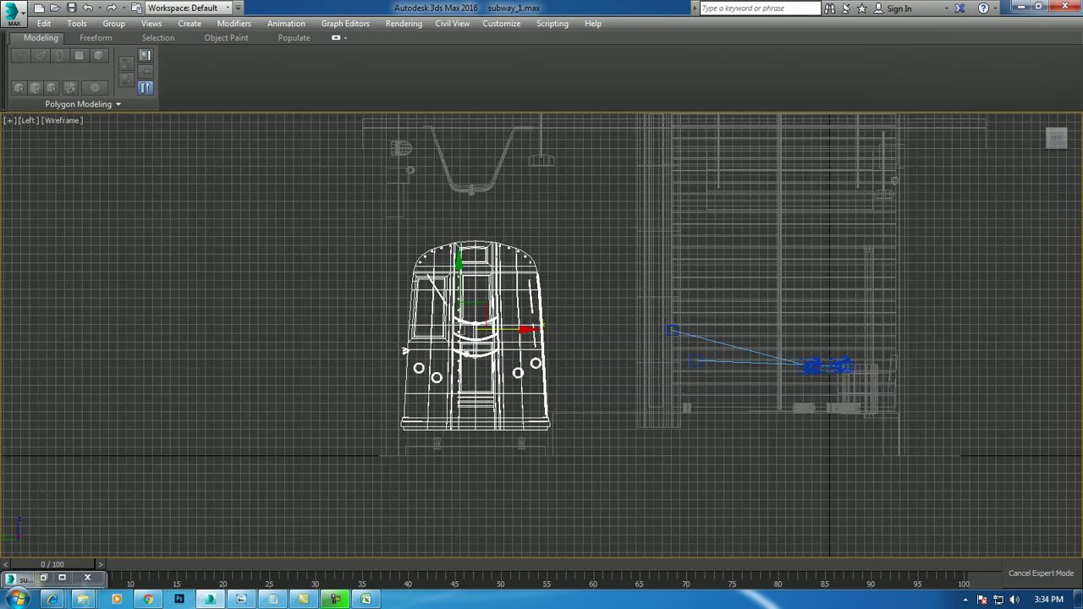
pyautogui.scroll(3, 404, 350)
pyautogui.moveTo(388, 379)
pyautogui.mouseDown()
pyautogui.moveTo(485, 321)
pyautogui.moveTo(485, 345)
pyautogui.mouseUp()
pyautogui.scroll(-5, 487, 338)
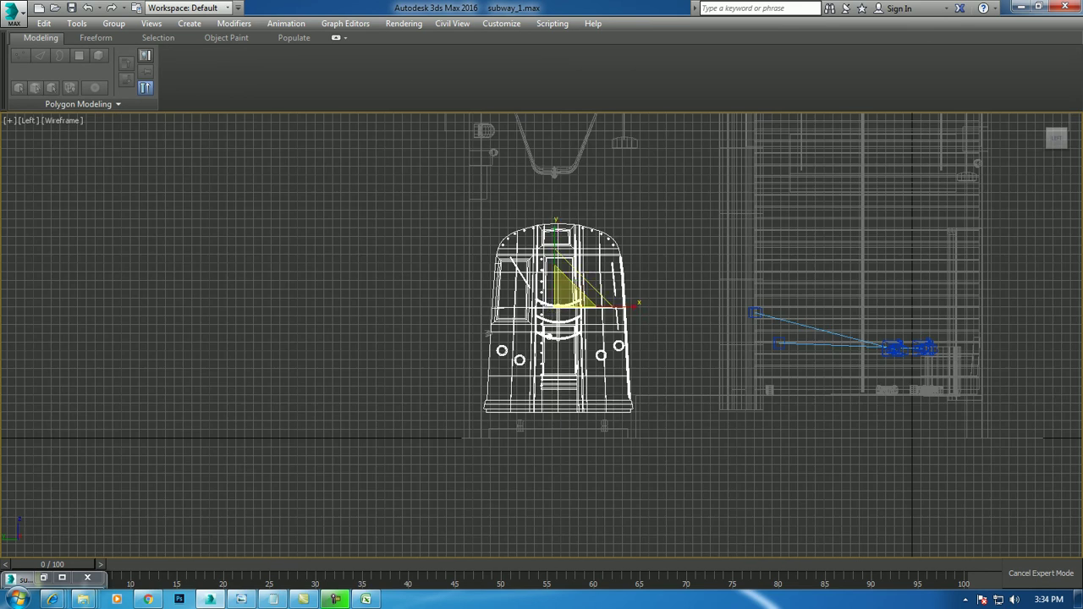
# Lower the train slightly on Z, then try sliding it down the track and undo that move.
pyautogui.hotkey('alt', 'w')
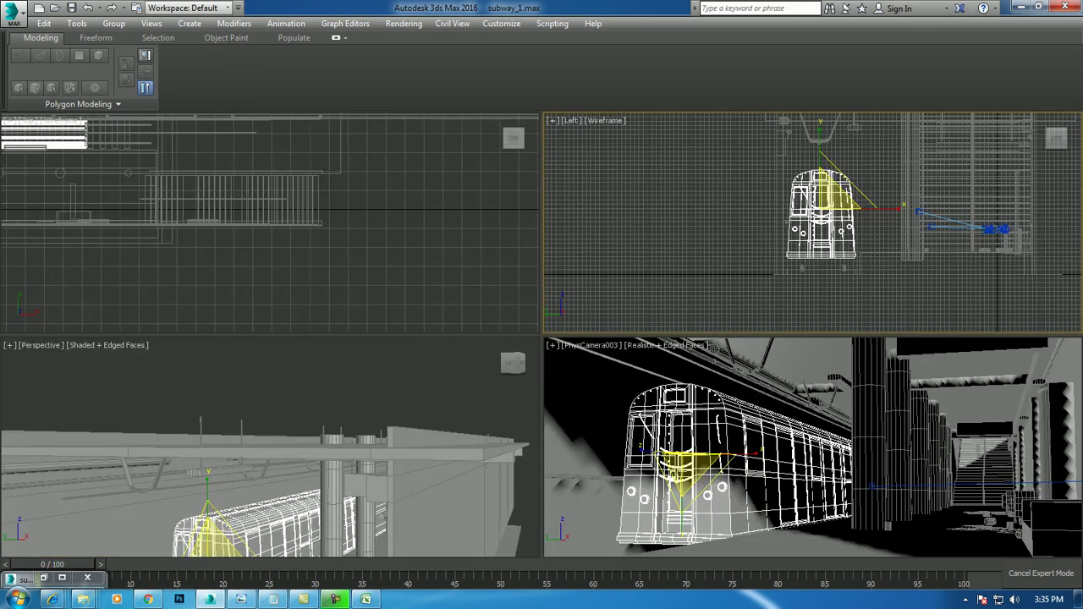
pyautogui.moveTo(280, 474)
pyautogui.keyDown('alt'); pyautogui.mouseDown(button='middle')
pyautogui.moveTo(296, 457)
pyautogui.moveTo(237, 423)
pyautogui.mouseUp(button='middle'); pyautogui.keyUp('alt')
pyautogui.hotkey('alt', 'w')
pyautogui.hotkey('alt', 'w')
pyautogui.click(169, 397)
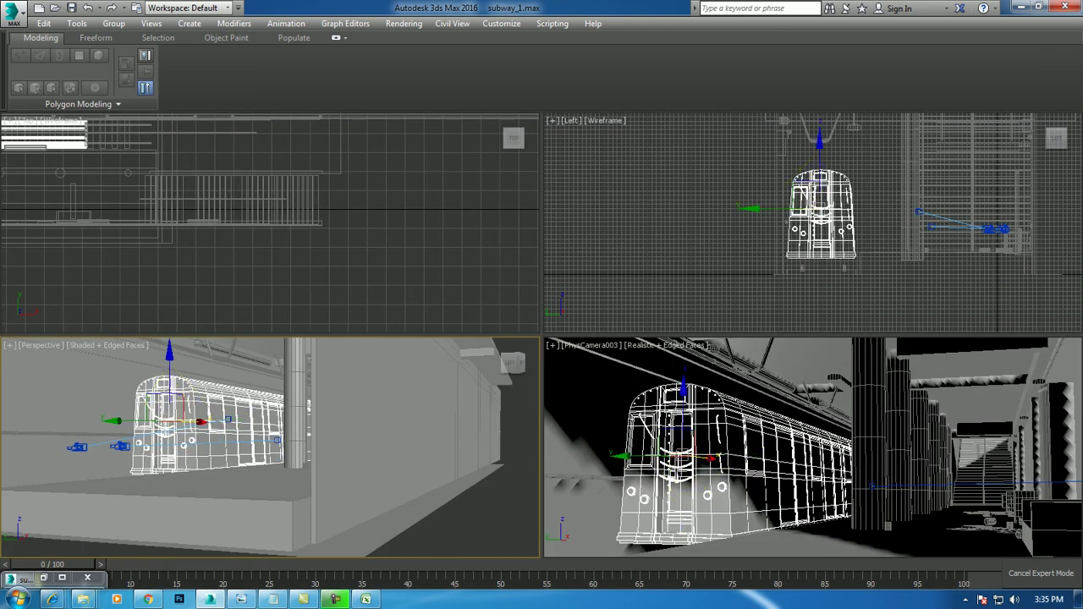
pyautogui.moveTo(169, 355); pyautogui.dragTo(169, 360)
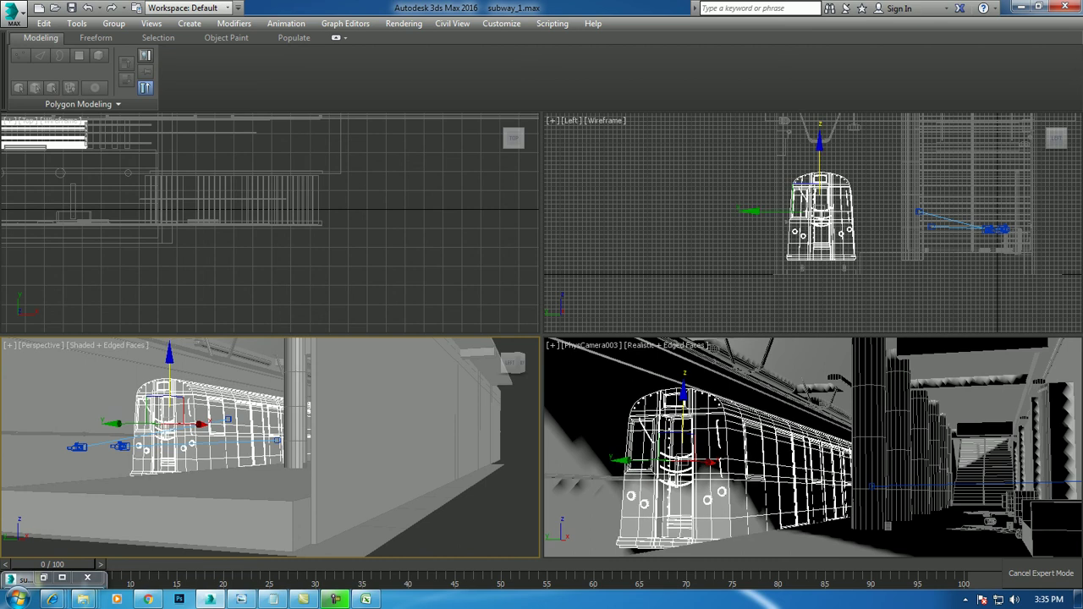
pyautogui.hotkey('alt', 'w')
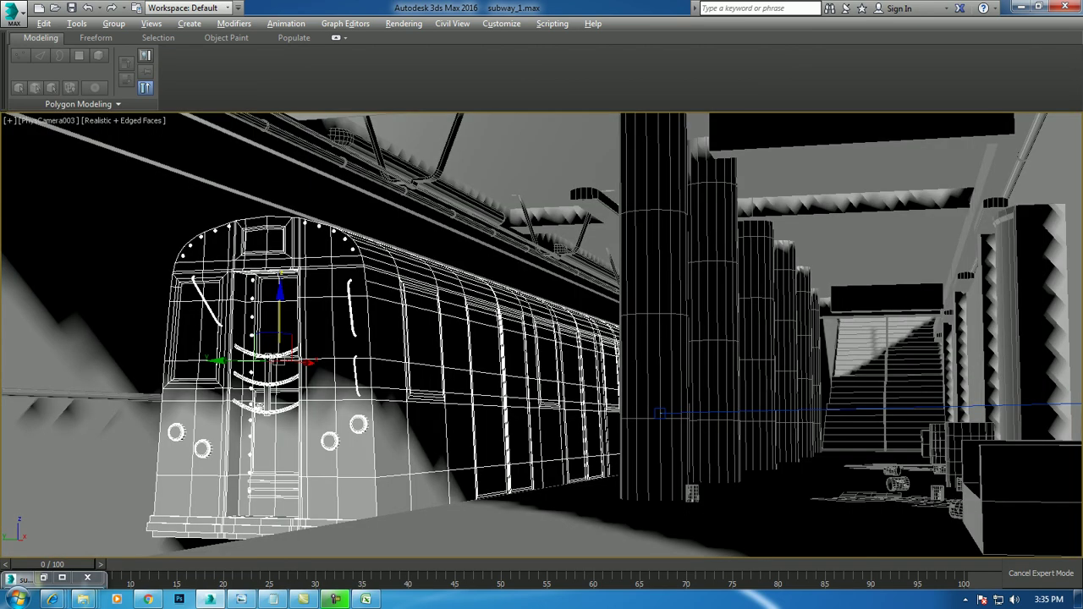
pyautogui.moveTo(305, 362); pyautogui.dragTo(398, 371)
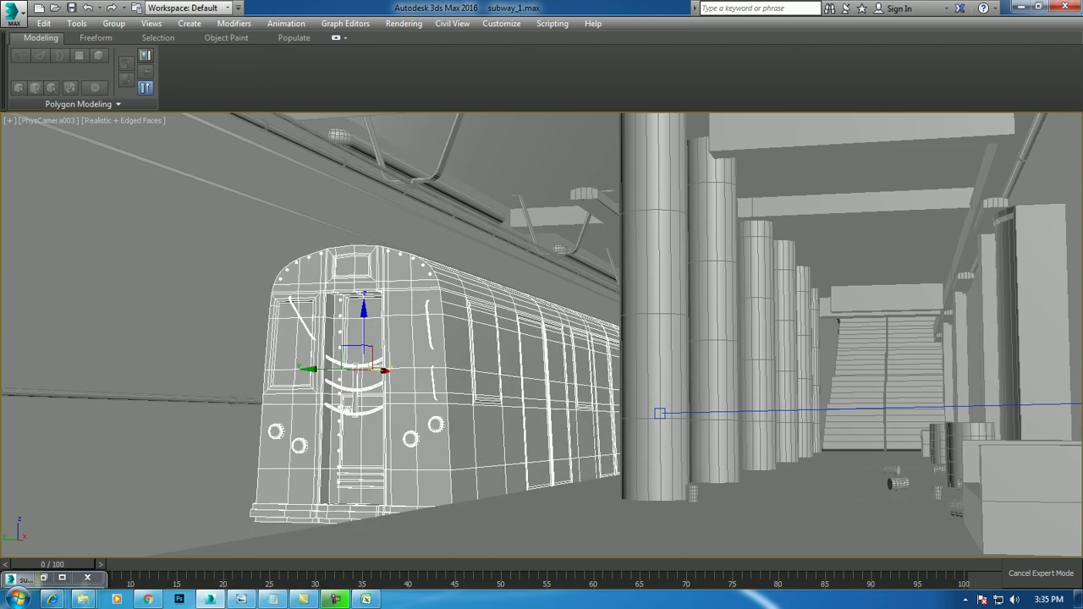
pyautogui.hotkey('ctrl', 'z')
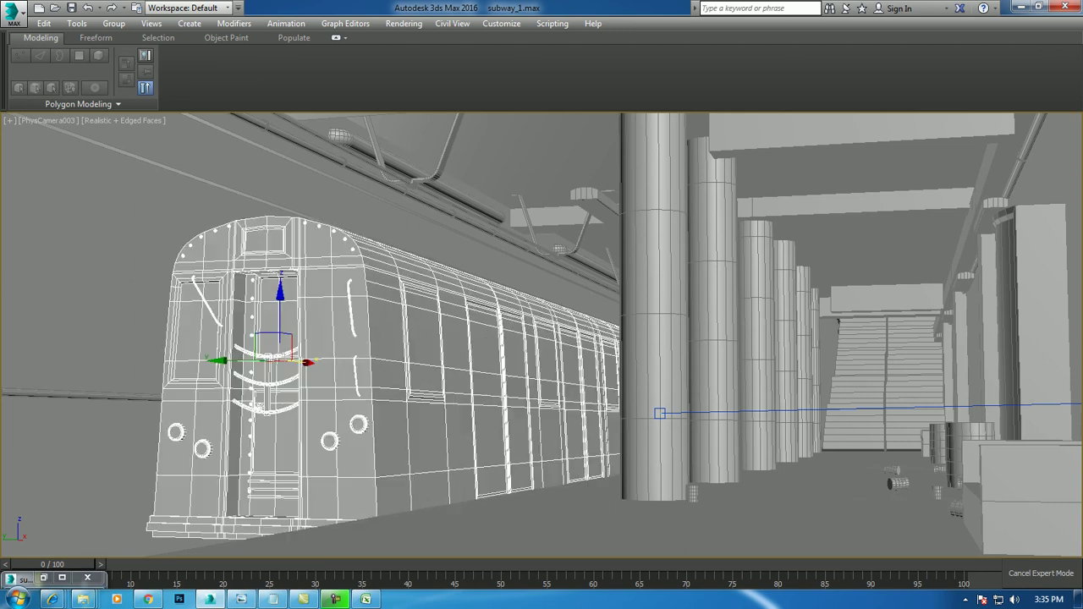
# Push Box004 back along X, select Cylinder001, and toggle Safe Frame on and off.
pyautogui.moveTo(284, 366)
pyautogui.mouseDown()
pyautogui.moveTo(274, 390)
pyautogui.moveTo(273, 355)
pyautogui.mouseUp()
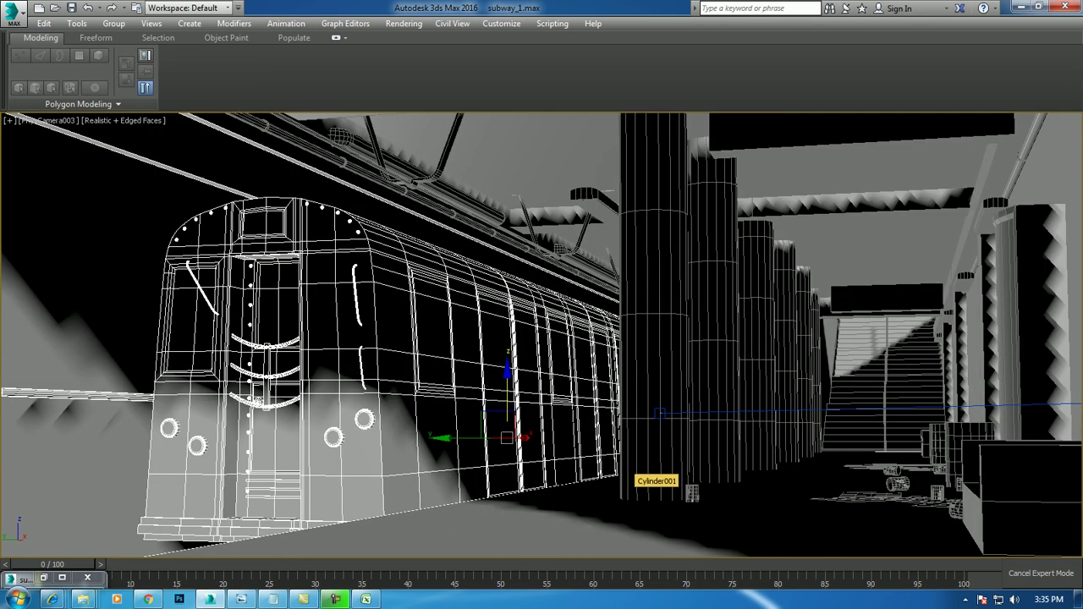
pyautogui.click(633, 471)
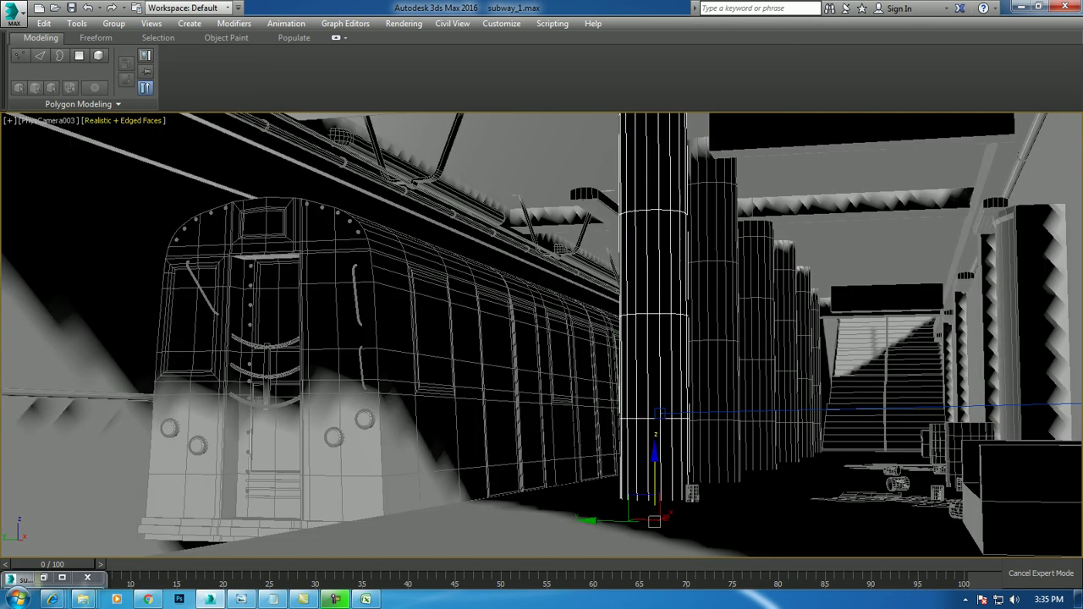
pyautogui.hotkey('shift', 'f')
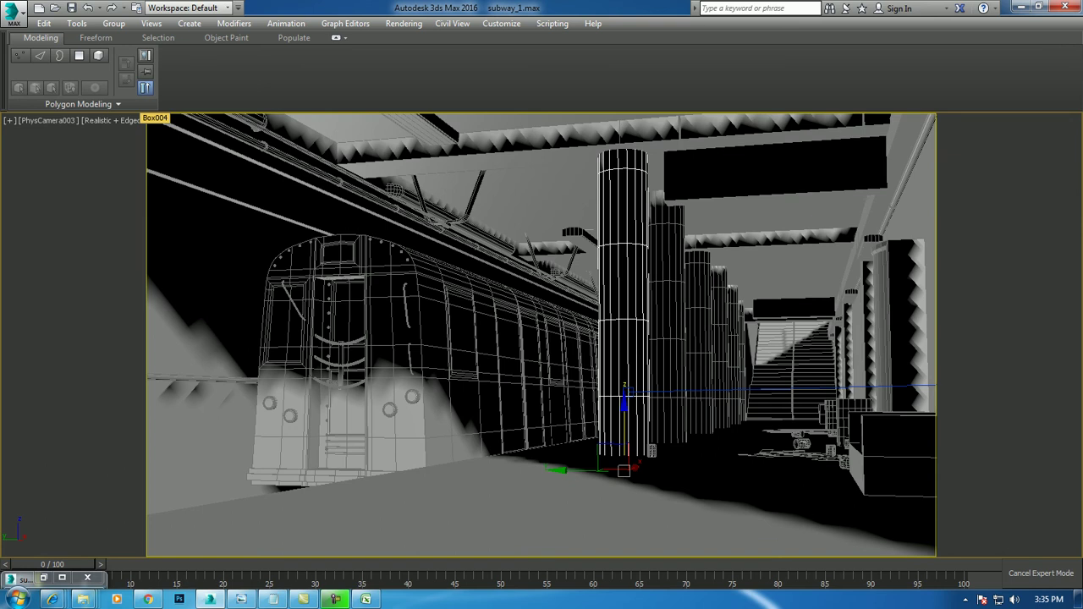
pyautogui.hotkey('shift', 'f')
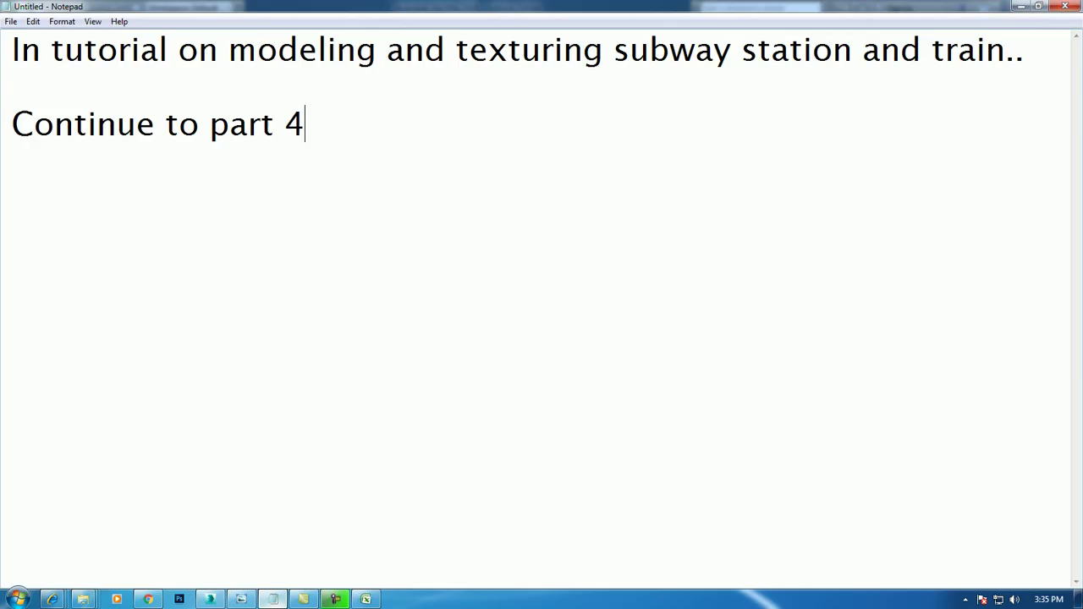
# Add 'Thanks for watching..' and 'Continue to part 5' to the Notepad notes, then minimize them.
pyautogui.click(272, 599)
pyautogui.press('Return')
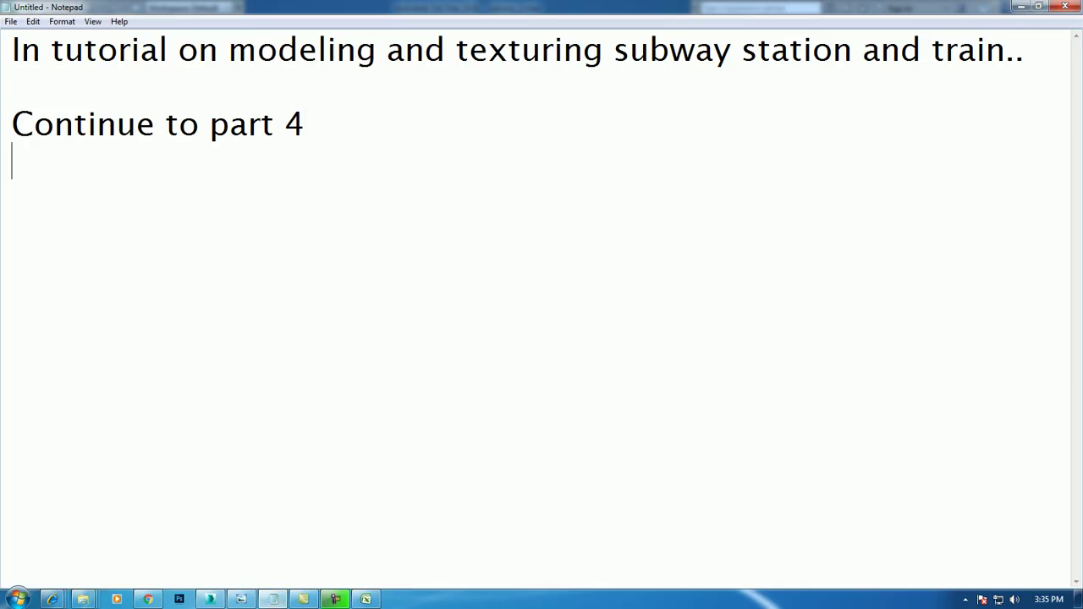
pyautogui.press('Return')
pyautogui.press('Return')
pyautogui.write('Thanks for watching..')
pyautogui.press('Return')
pyautogui.press('Return')
pyautogui.write('Continue to ;p')
pyautogui.press('BackSpace')
pyautogui.press('BackSpace')
pyautogui.write('part 5')
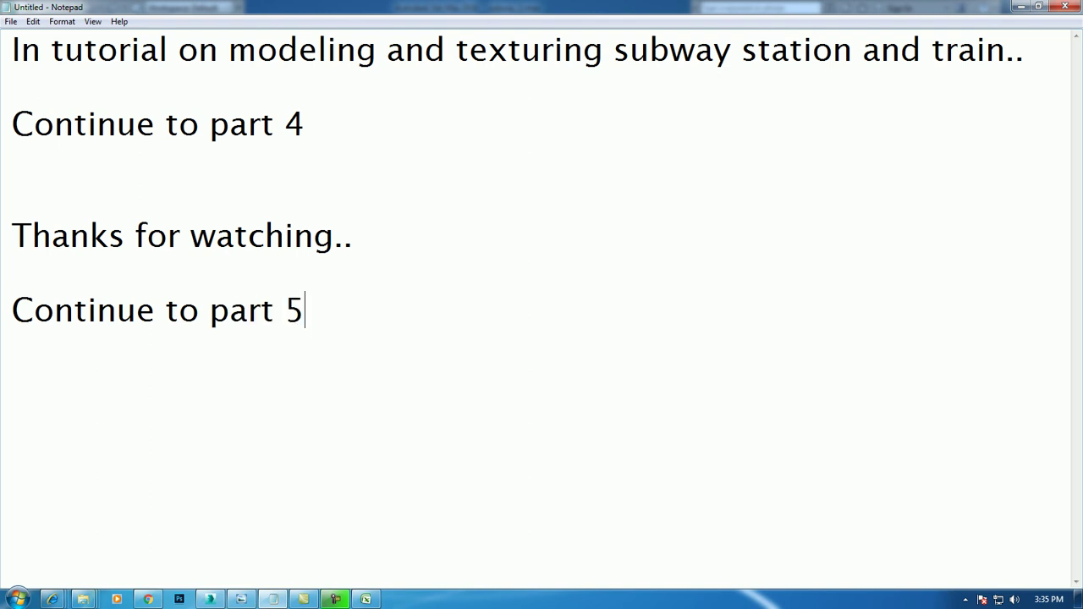
pyautogui.click(1020, 7)
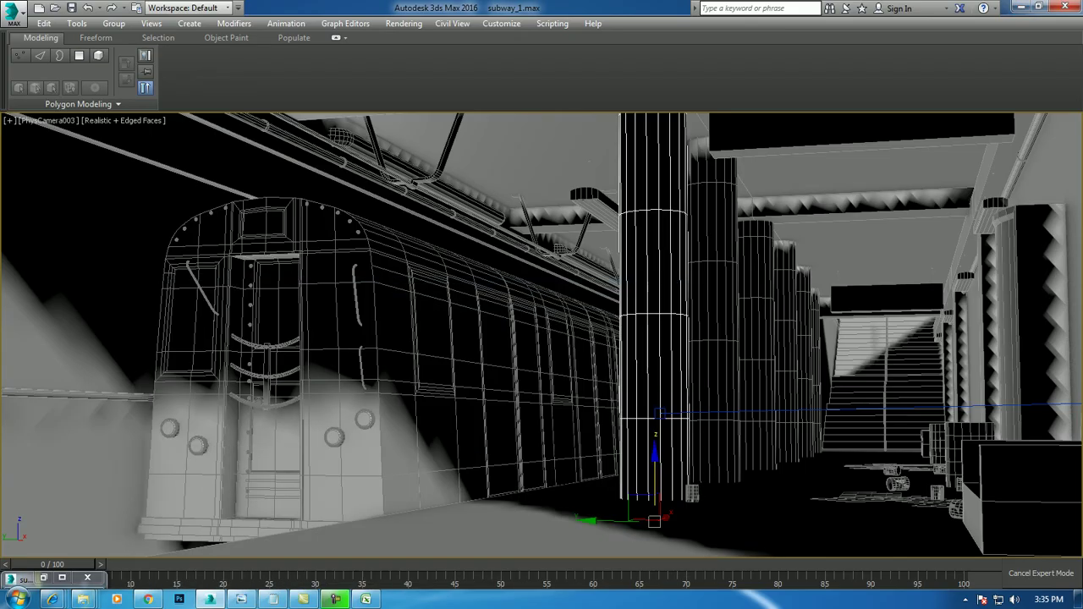